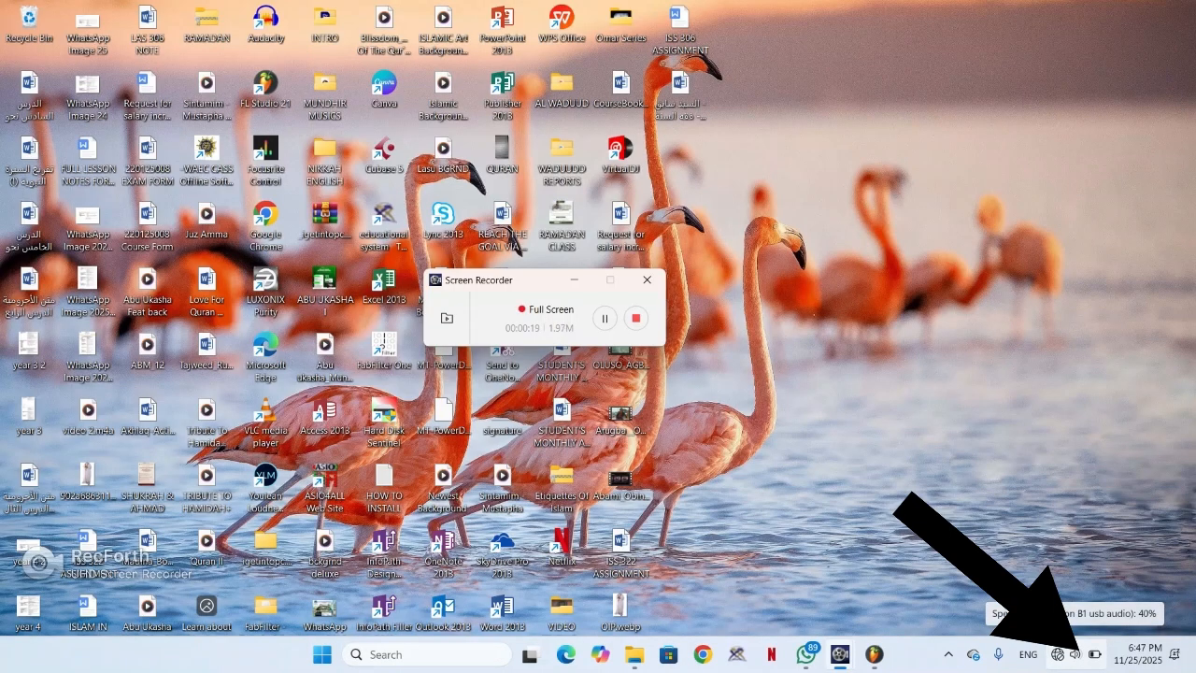
# Step: Open the system's sound output list and check which output devices are available
pyautogui.click(1075, 654)
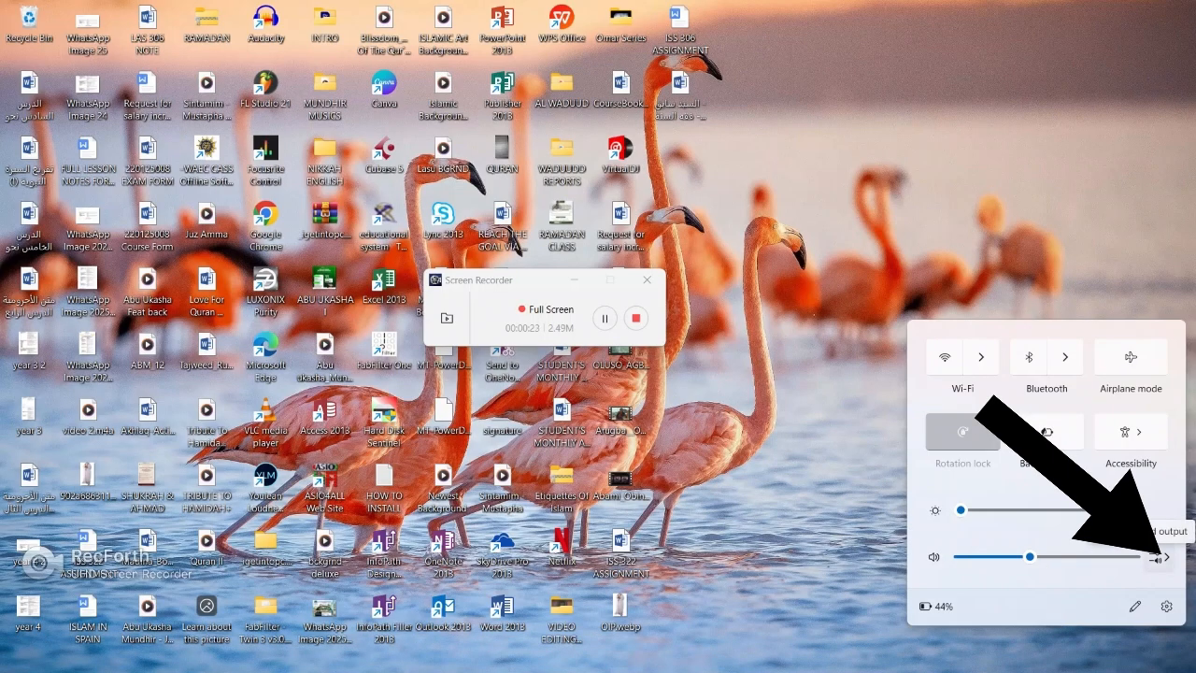
pyautogui.click(1165, 557)
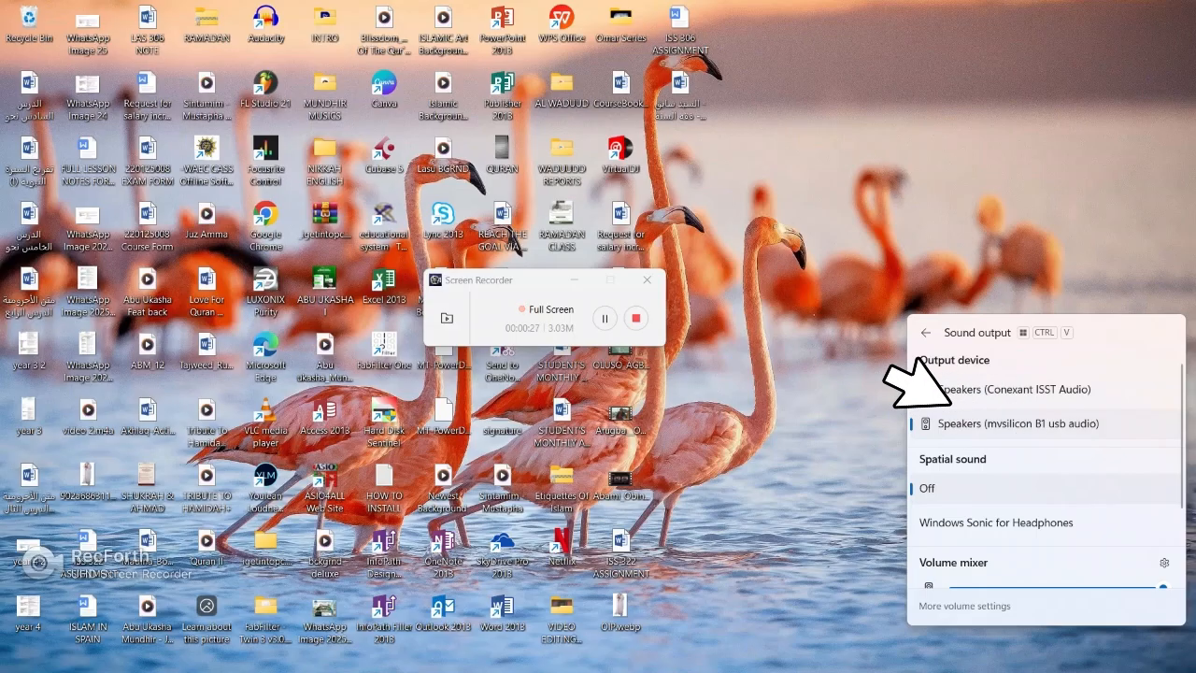
pyautogui.click(944, 386)
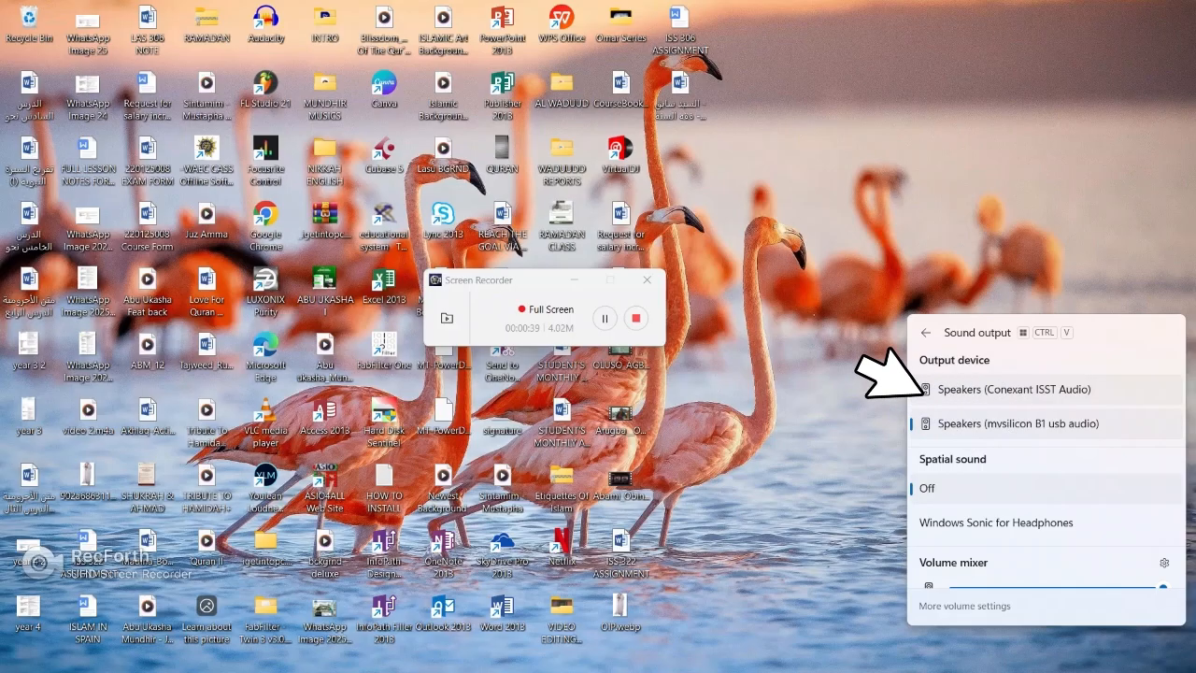
pyautogui.click(948, 385)
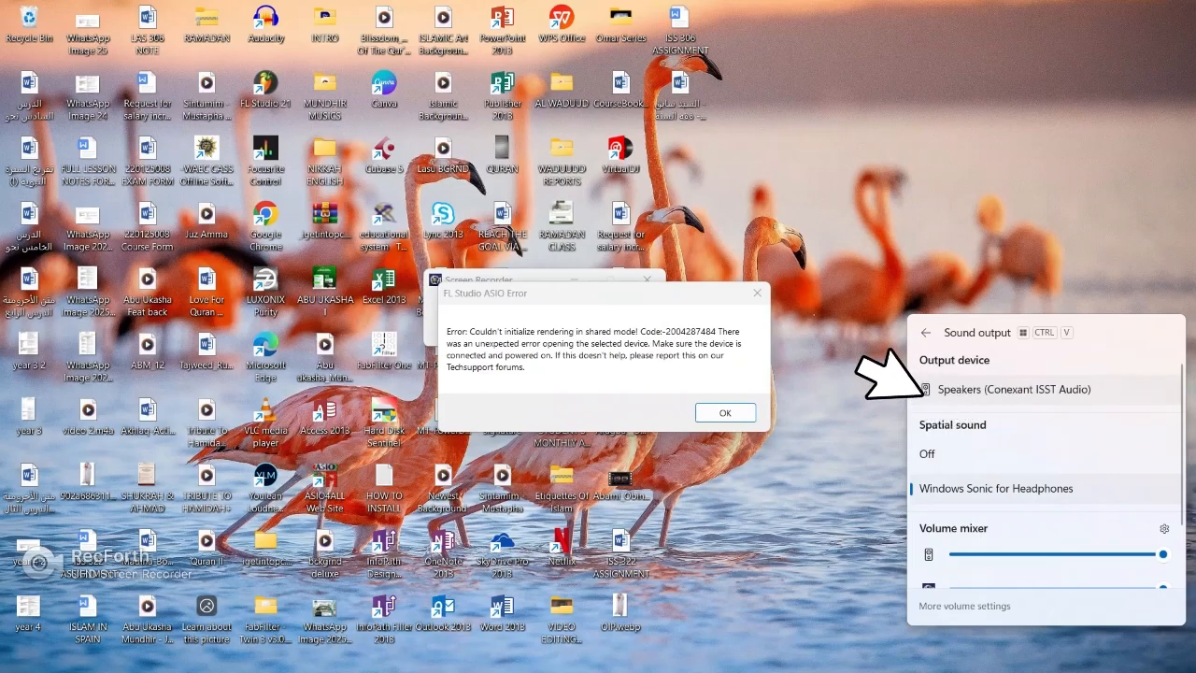
pyautogui.press('Escape')
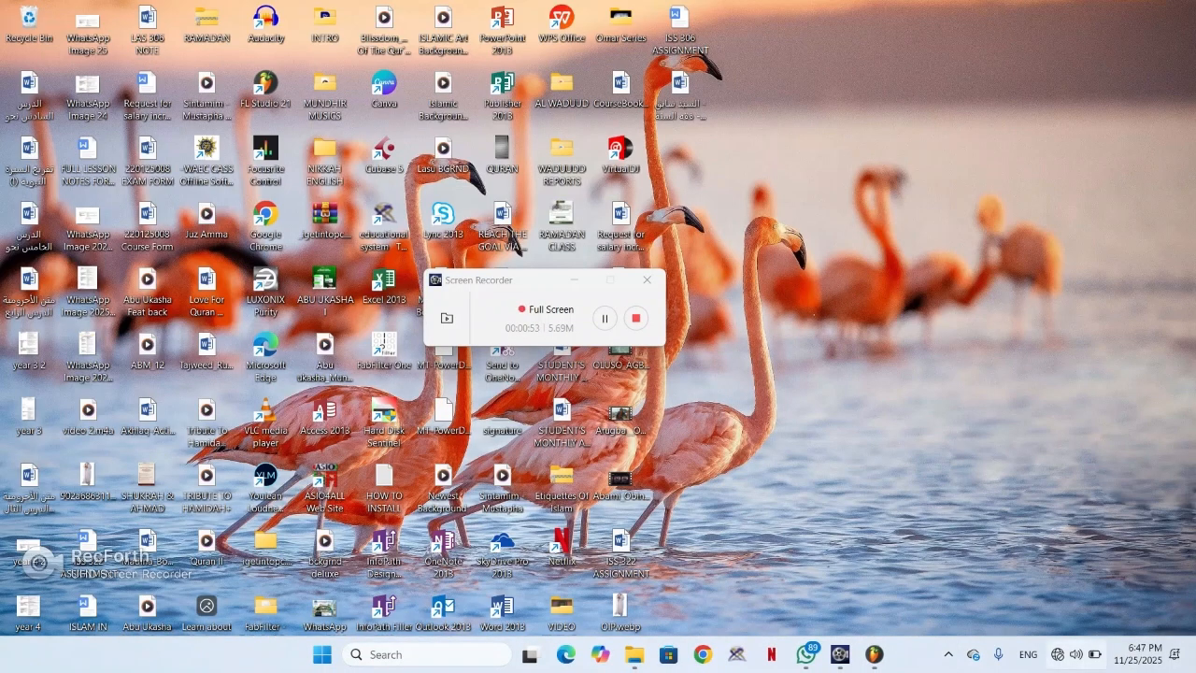
# Step: Recheck the sound output list and volume level, comparing the Conexant ISST Audio and mvsilicon B1 usb audio speakers
pyautogui.press('super+a')
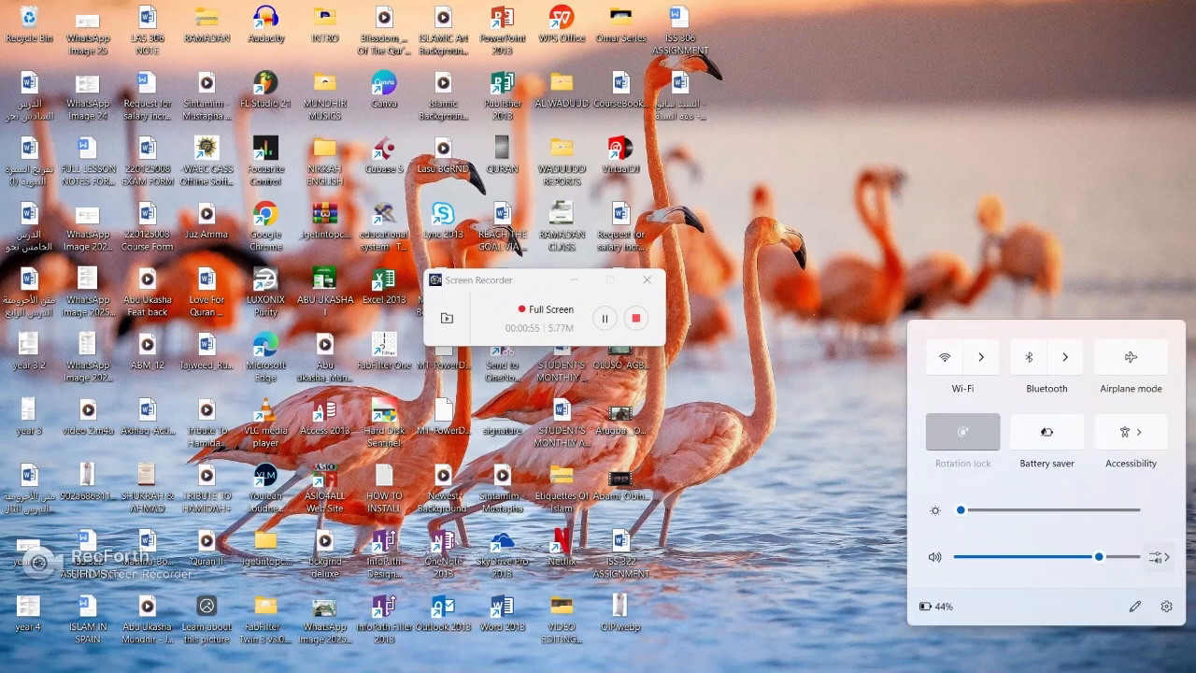
pyautogui.press('super+ctrl+v')
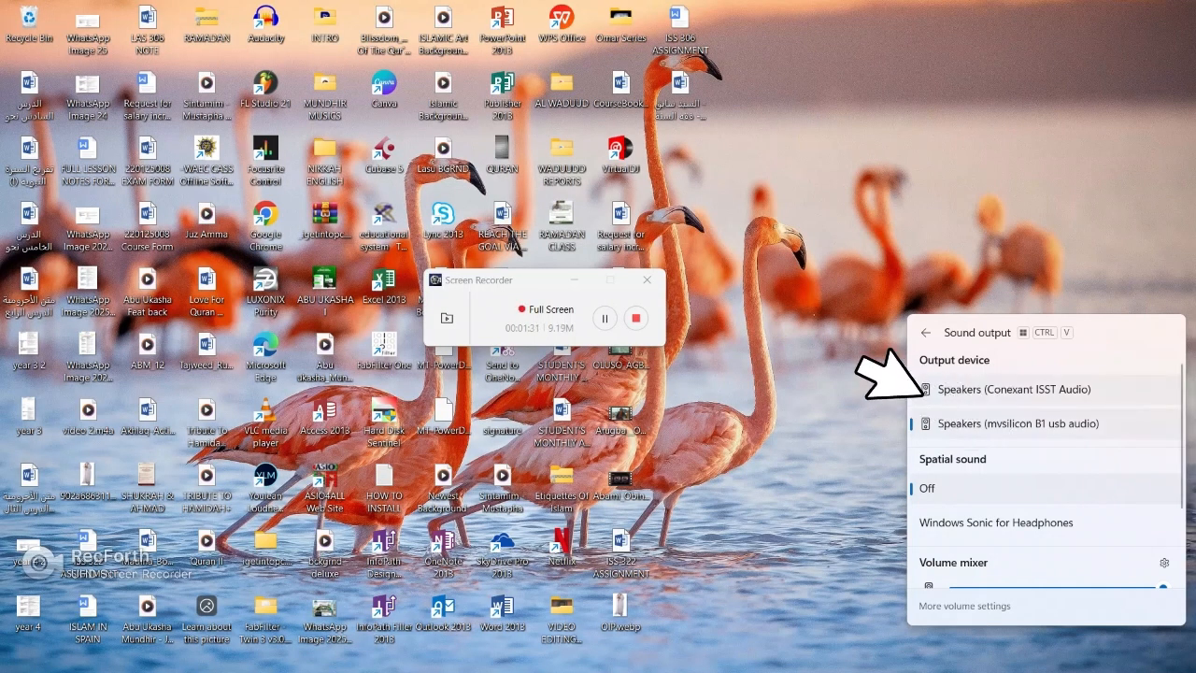
pyautogui.click(944, 391)
pyautogui.click(996, 523)
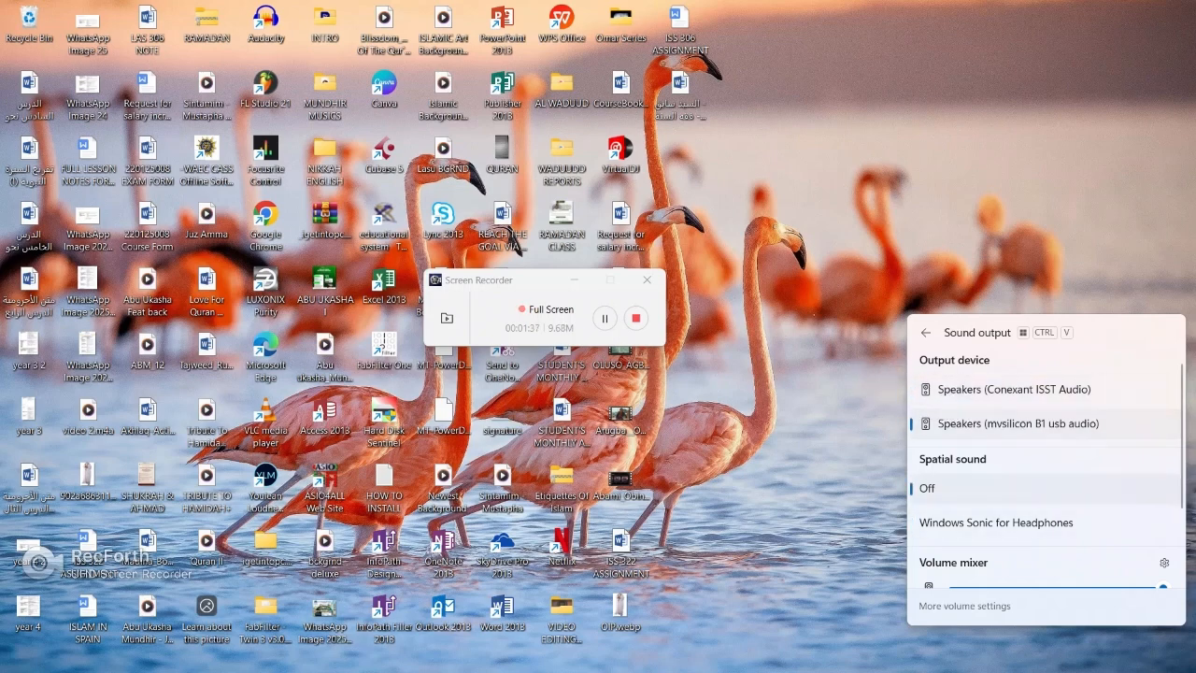
pyautogui.click(926, 333)
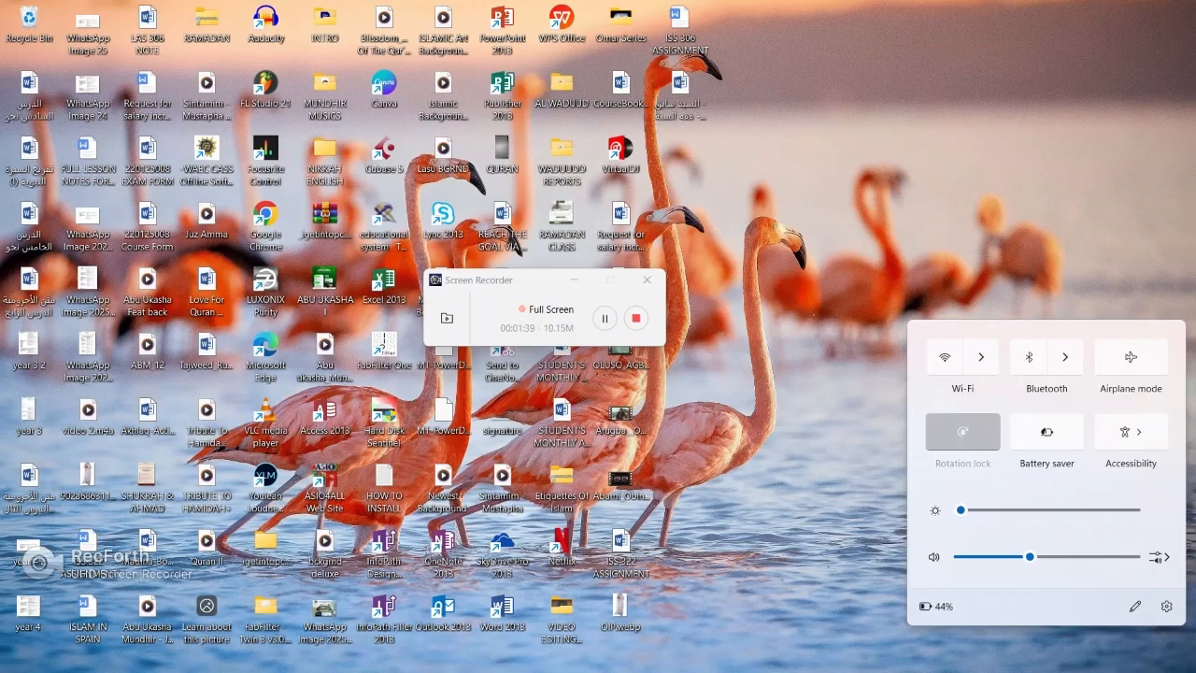
pyautogui.moveTo(1030, 556)
pyautogui.click(1161, 557)
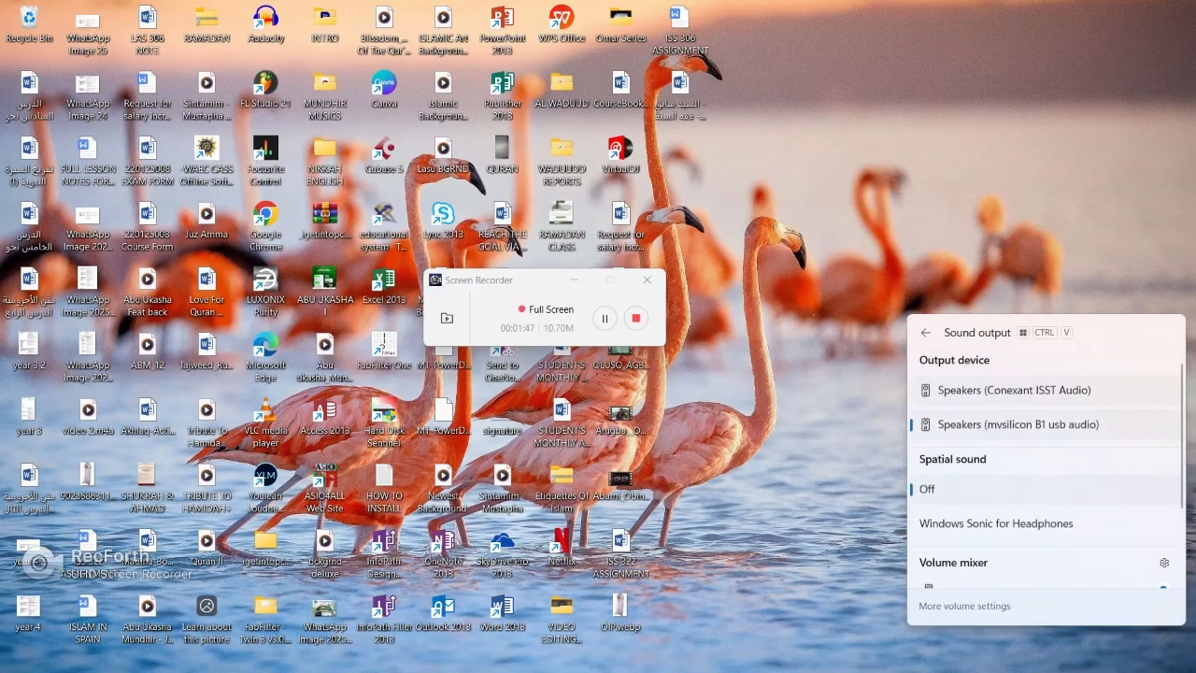
pyautogui.click(925, 333)
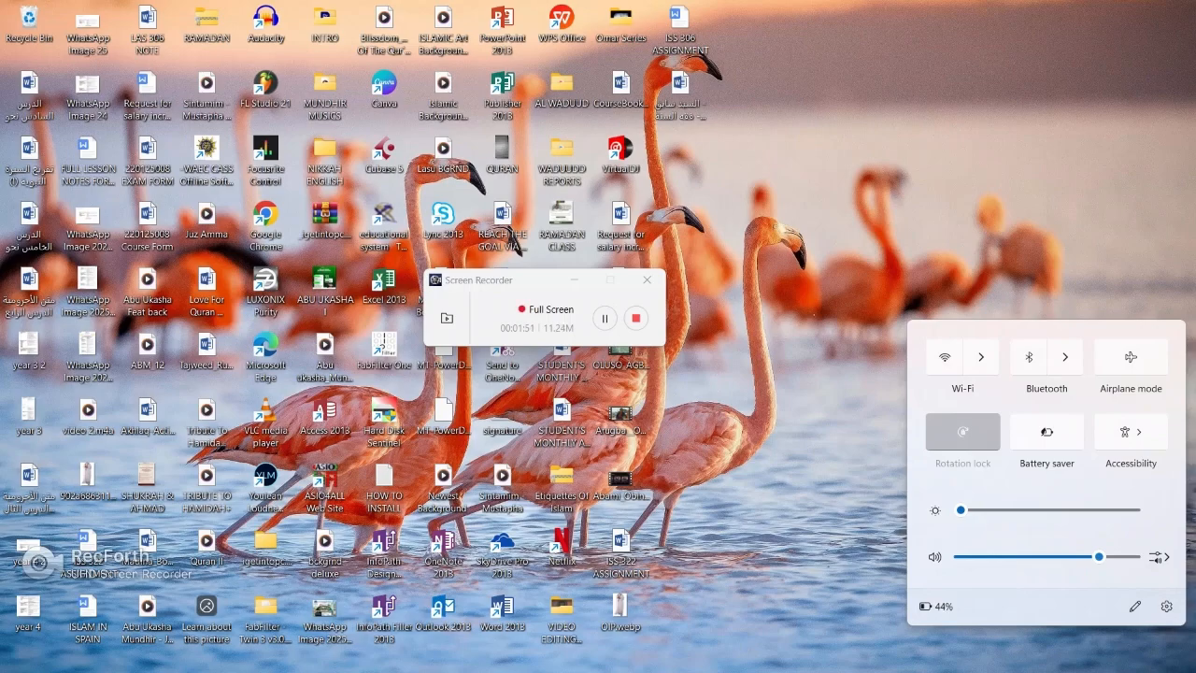
pyautogui.click(1159, 557)
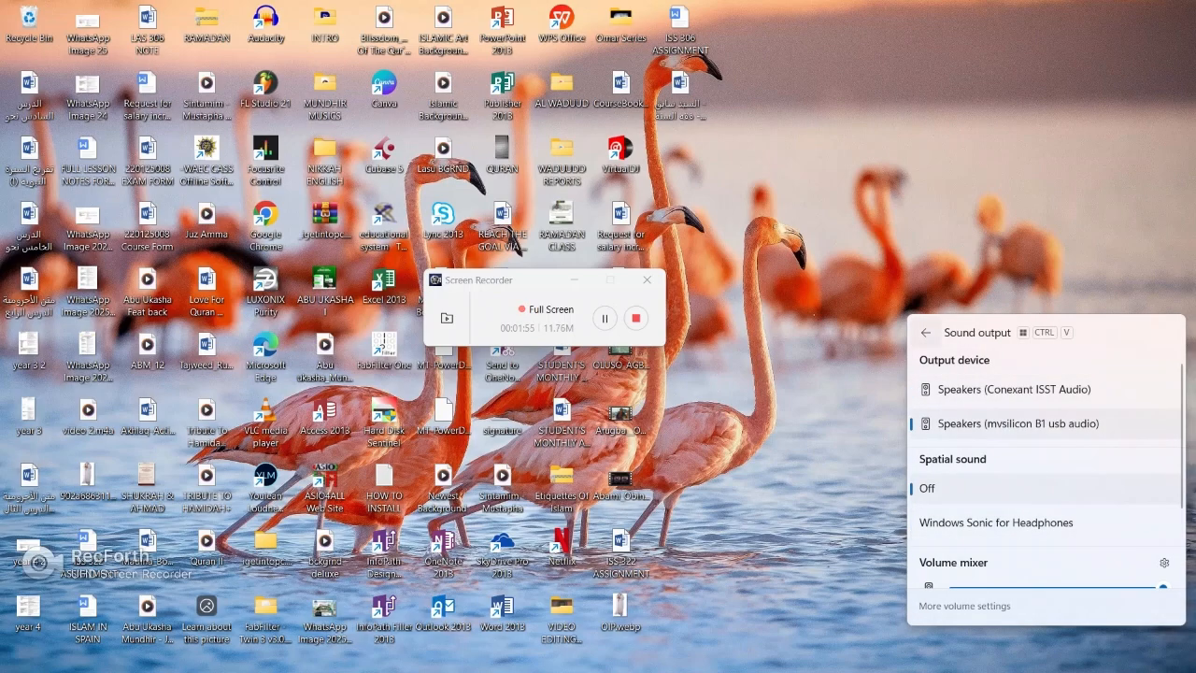
pyautogui.click(925, 332)
pyautogui.moveTo(1029, 557)
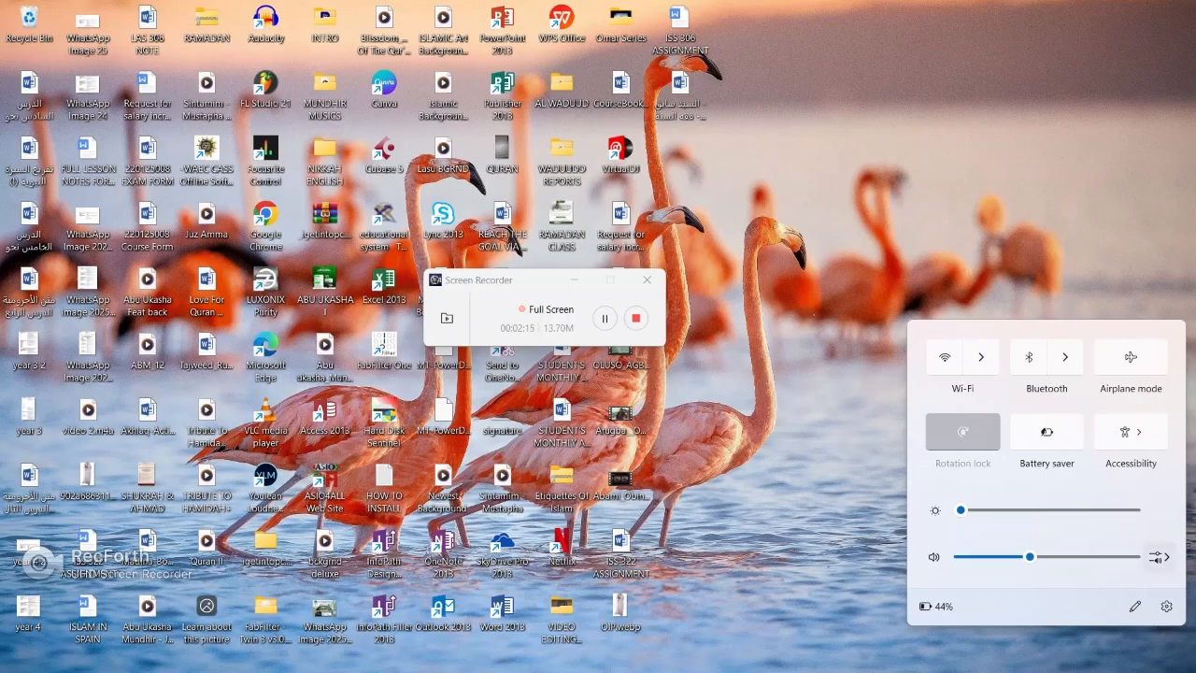
pyautogui.press('Escape')
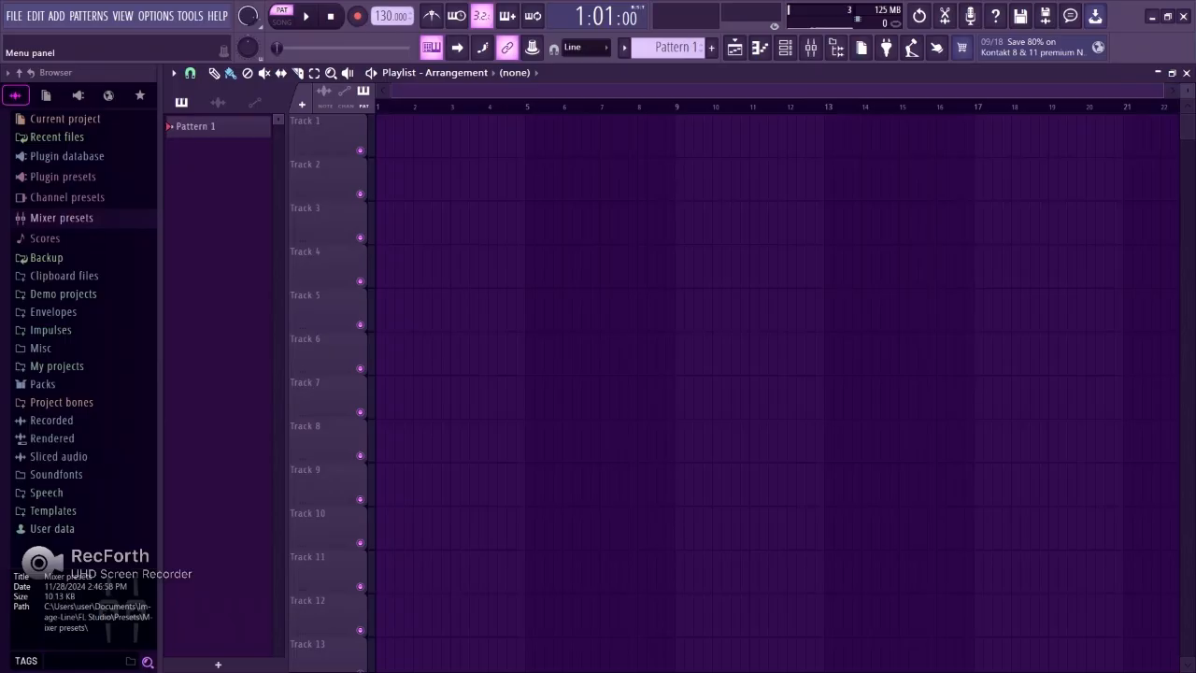
# Step: Open the mixer, and view the second FL Studio 21 window before returning to the empty project
pyautogui.click(813, 49)
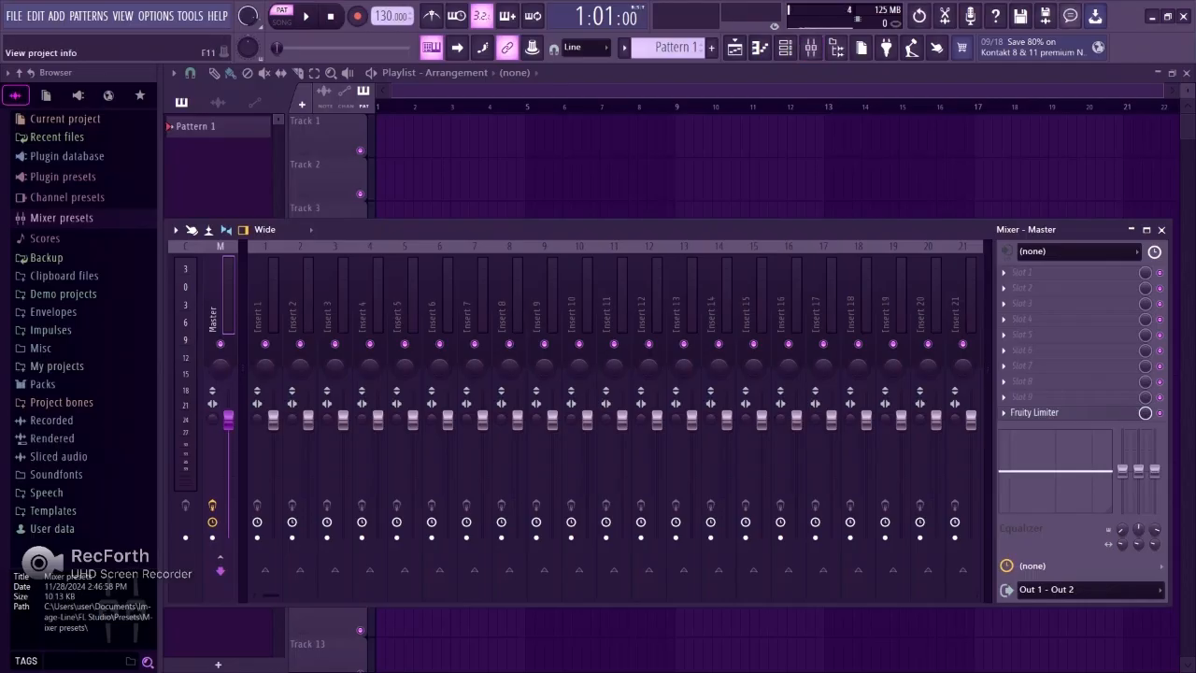
pyautogui.click(1154, 16)
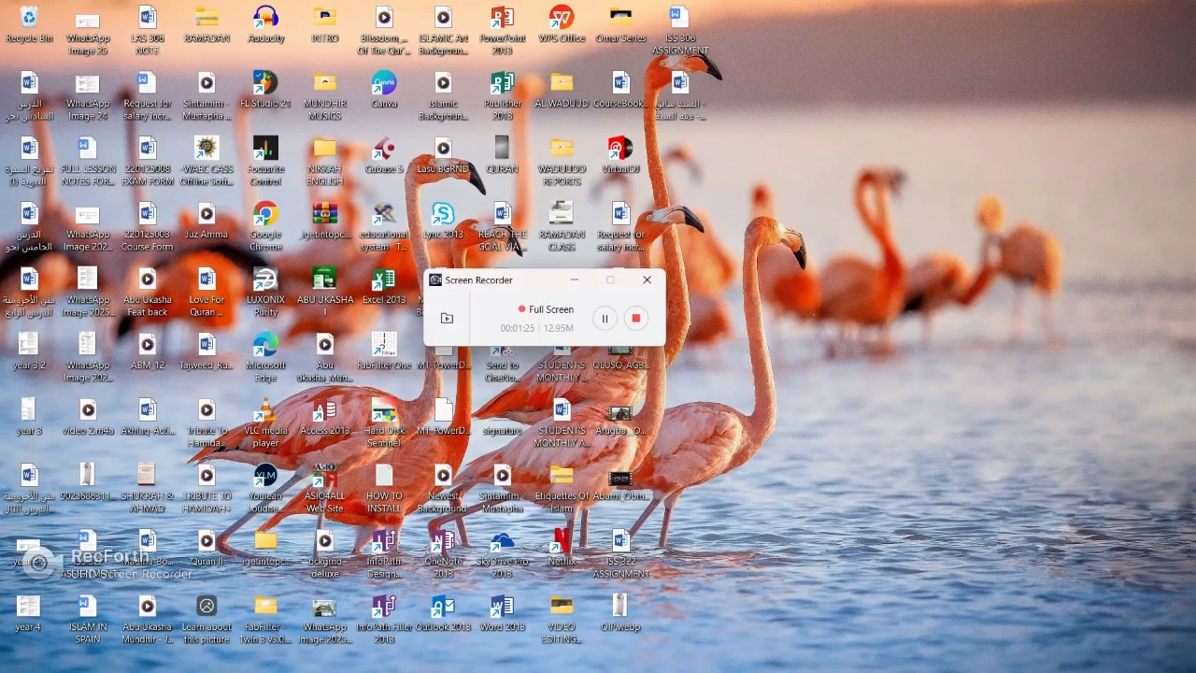
pyautogui.moveTo(841, 654)
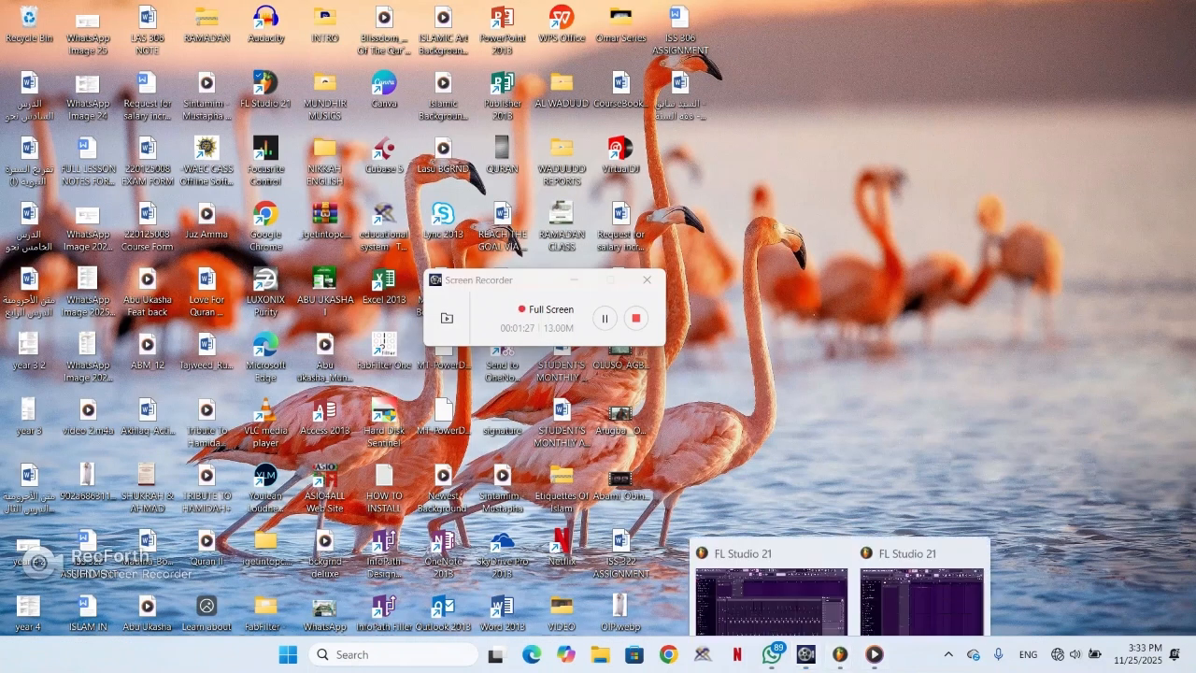
pyautogui.click(922, 607)
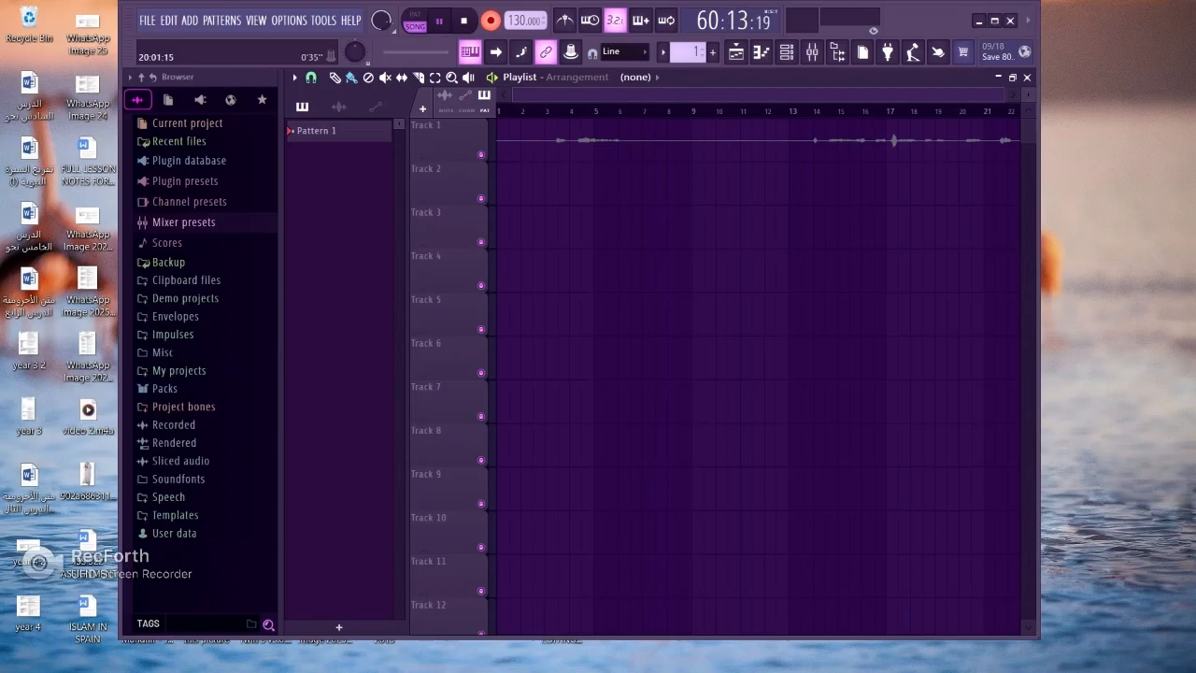
pyautogui.click(978, 19)
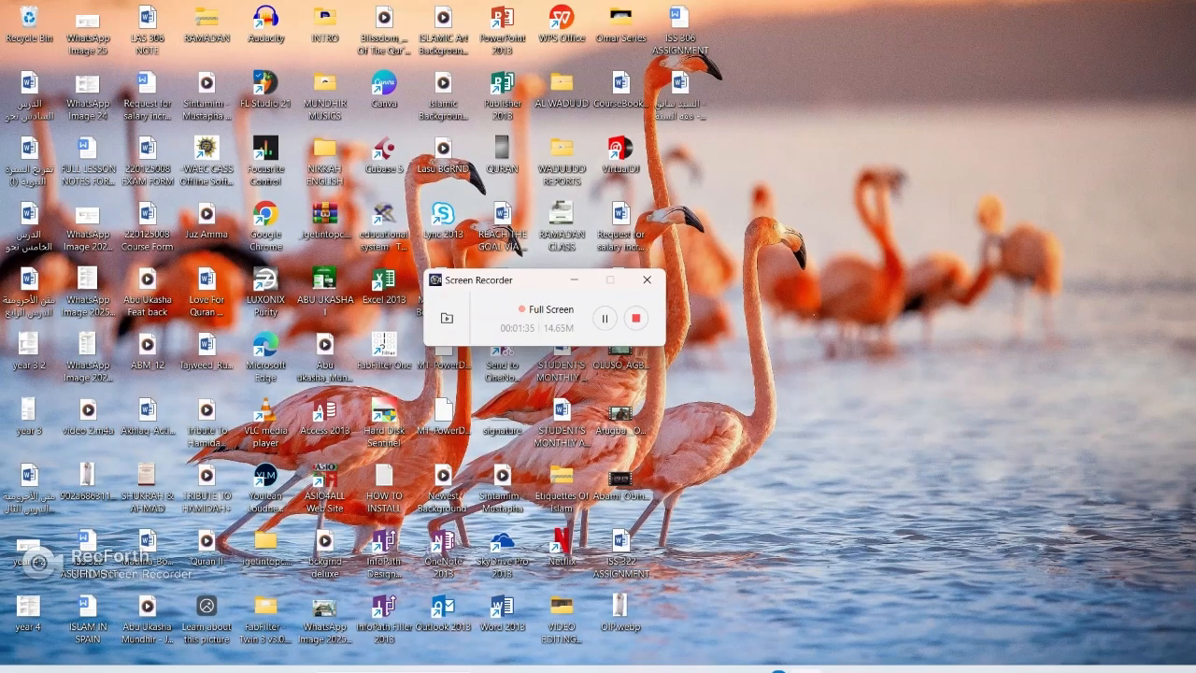
pyautogui.moveTo(806, 654)
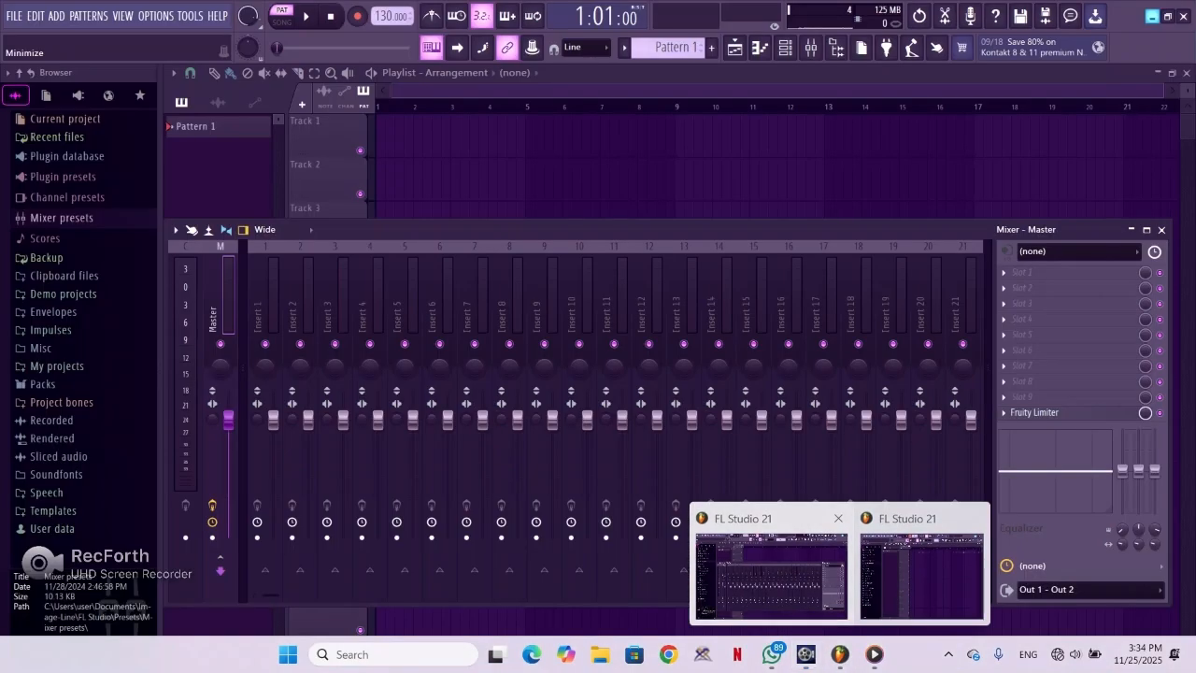
pyautogui.click(771, 572)
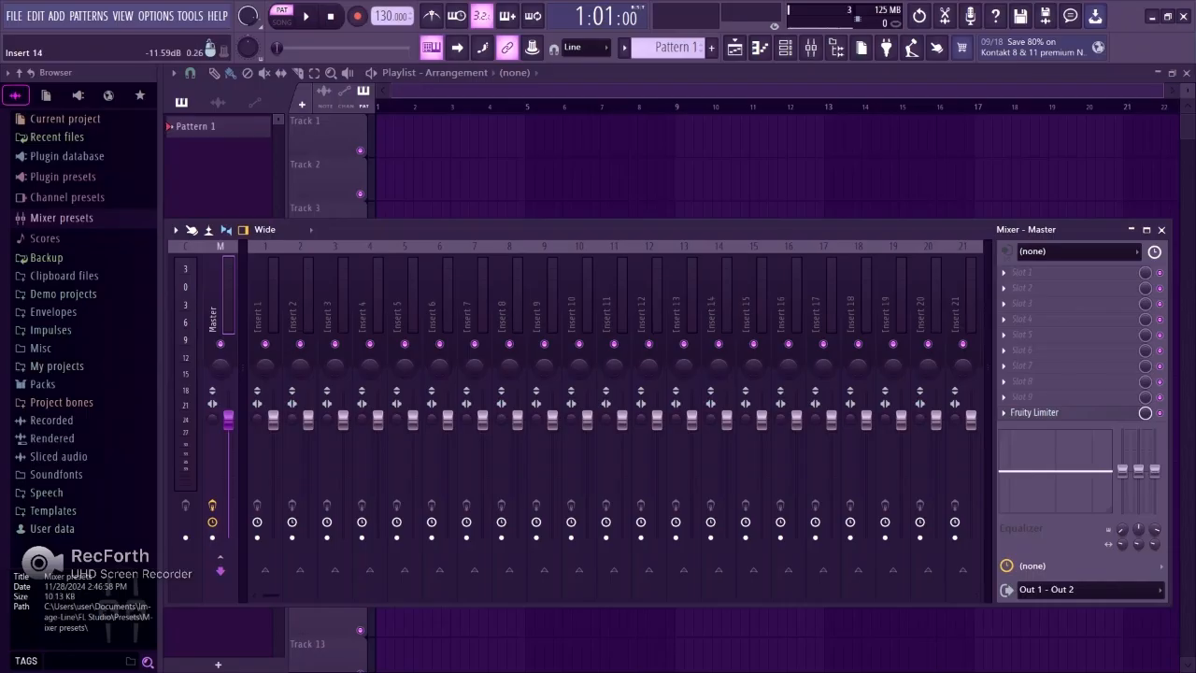
# Step: Toggle the mixer's visibility several times, leaving it shown over the playlist
pyautogui.click(822, 56)
pyautogui.click(821, 56)
pyautogui.click(821, 57)
pyautogui.click(822, 56)
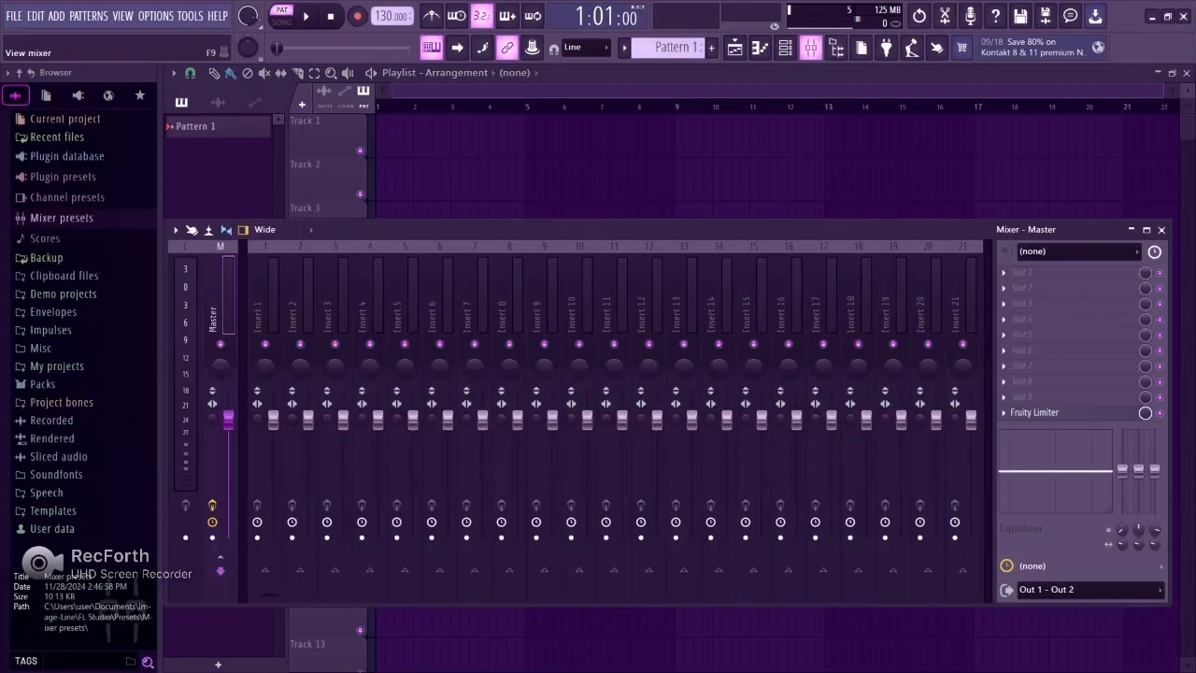
pyautogui.click(822, 56)
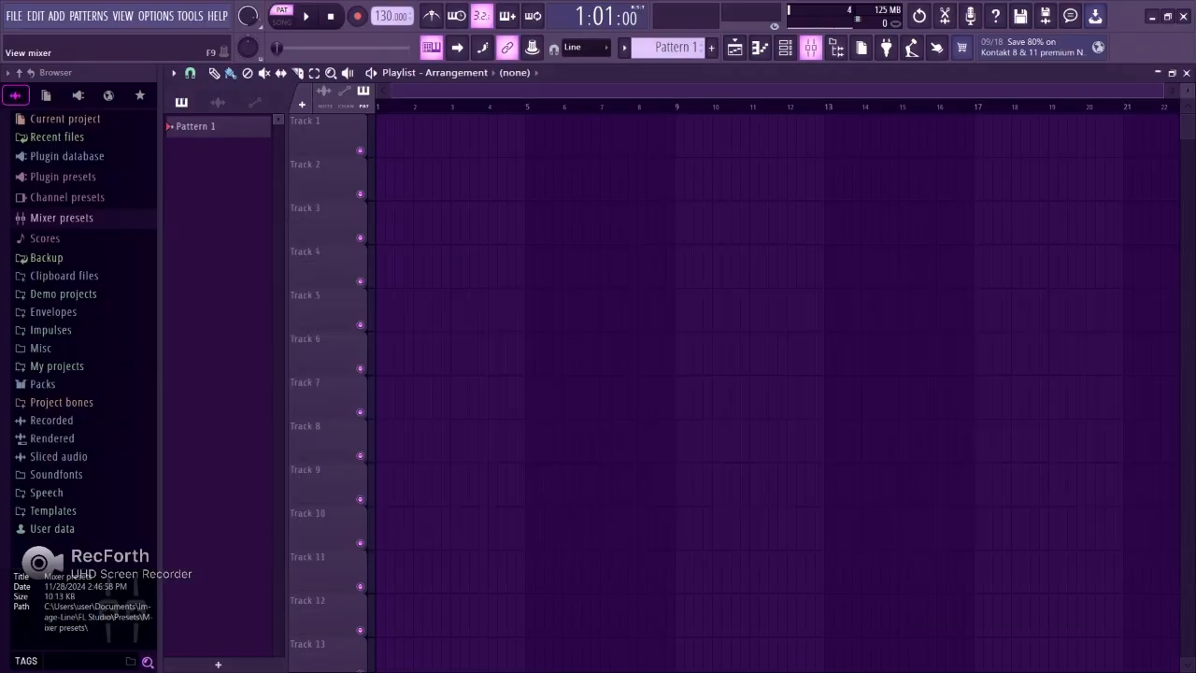
pyautogui.click(821, 54)
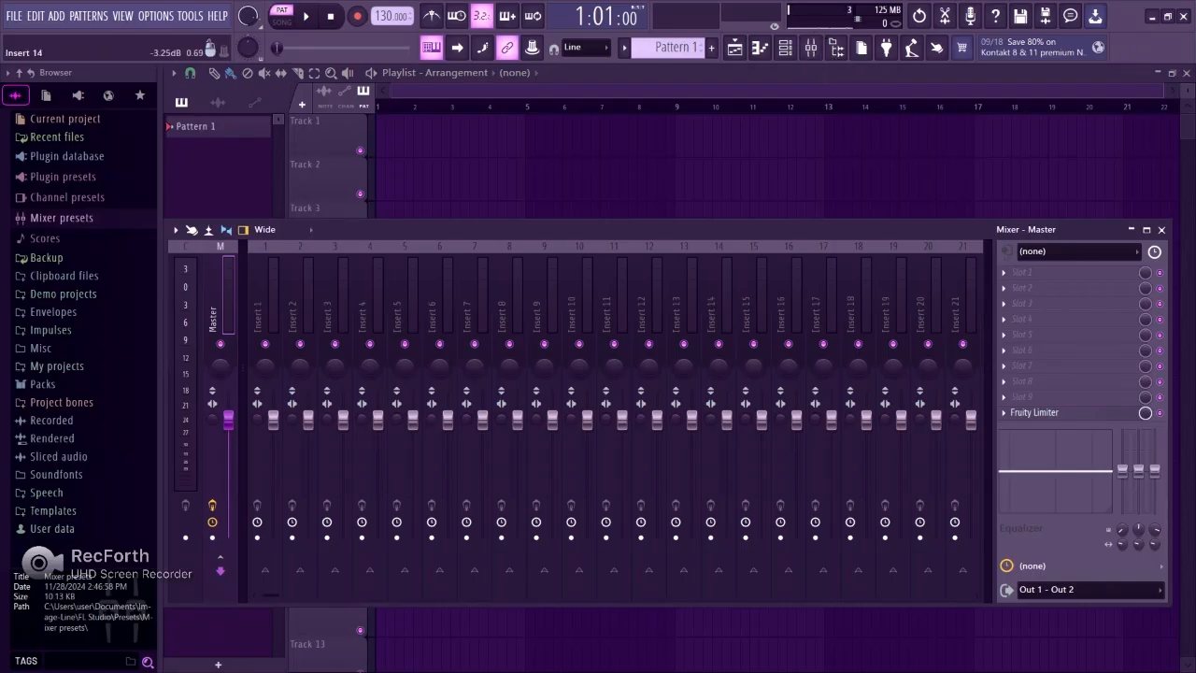
# Step: Go through several mixer insert tracks and select Insert 14 for recording
pyautogui.click(727, 299)
pyautogui.click(265, 299)
pyautogui.click(300, 299)
pyautogui.click(334, 299)
pyautogui.click(370, 300)
pyautogui.click(405, 299)
pyautogui.click(510, 299)
pyautogui.click(719, 299)
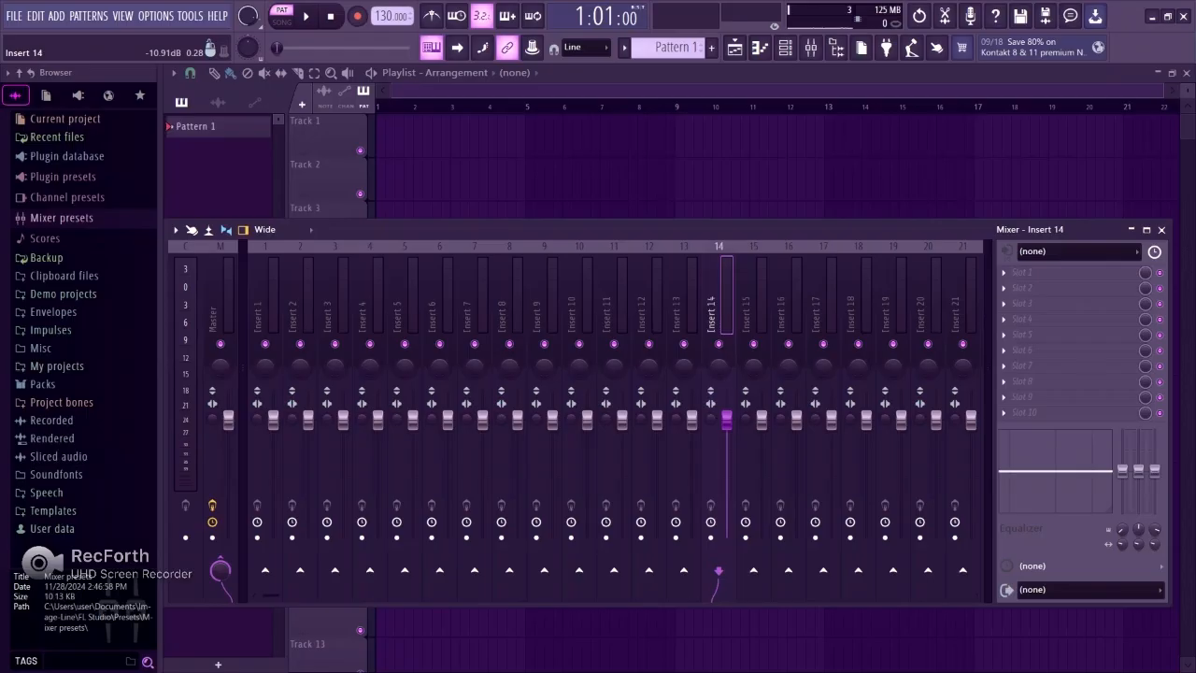
# Step: Set Insert 14's audio input to the FL Studio ASIO stereo pair In 1 - In 2, accepting external input only
pyautogui.click(1129, 252)
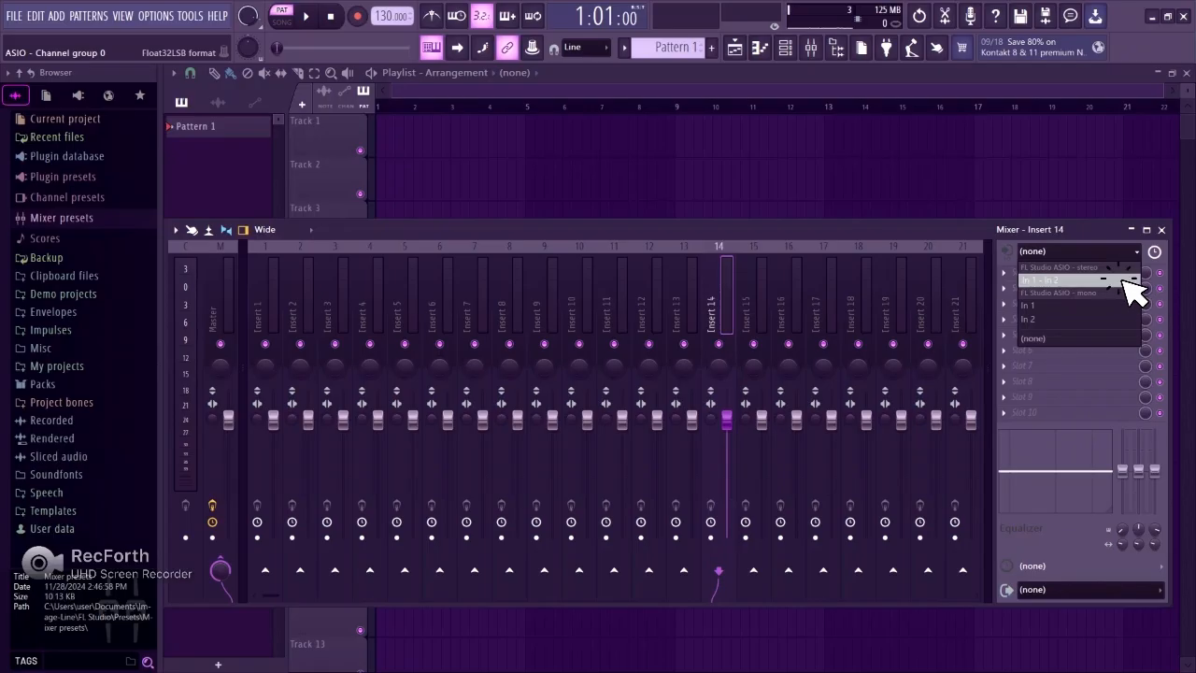
pyautogui.click(1126, 281)
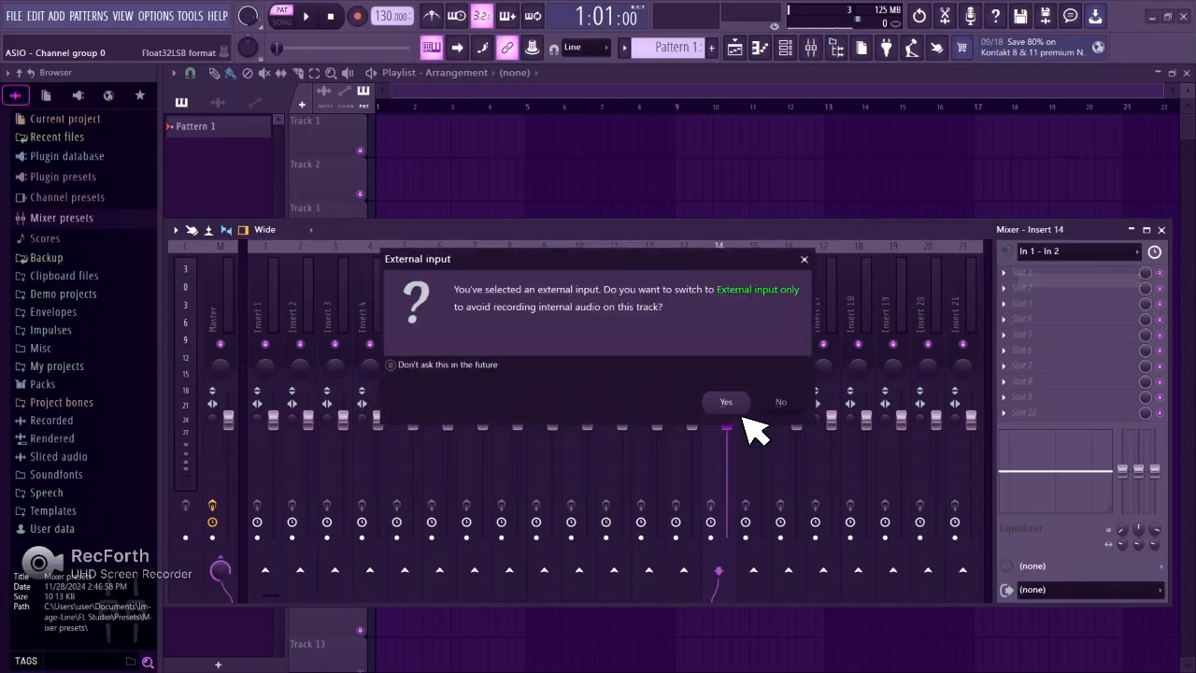
pyautogui.click(726, 402)
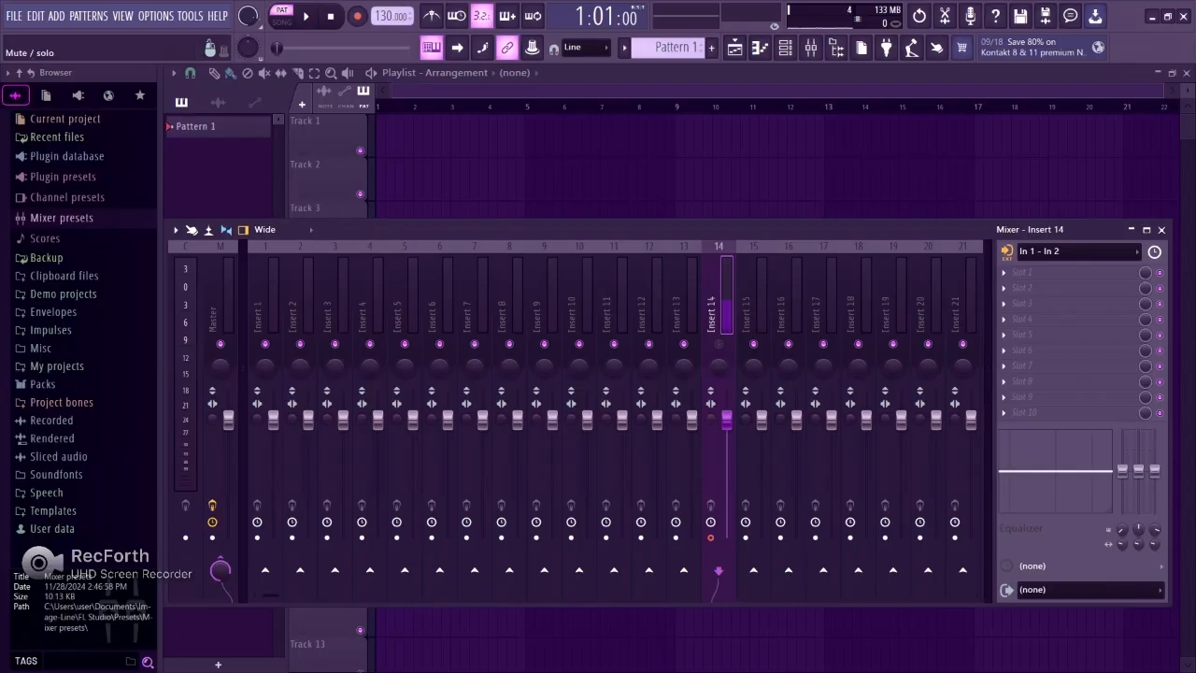
# Step: Unmute Insert 14 to monitor the live input, and mute it again
pyautogui.click(719, 344)
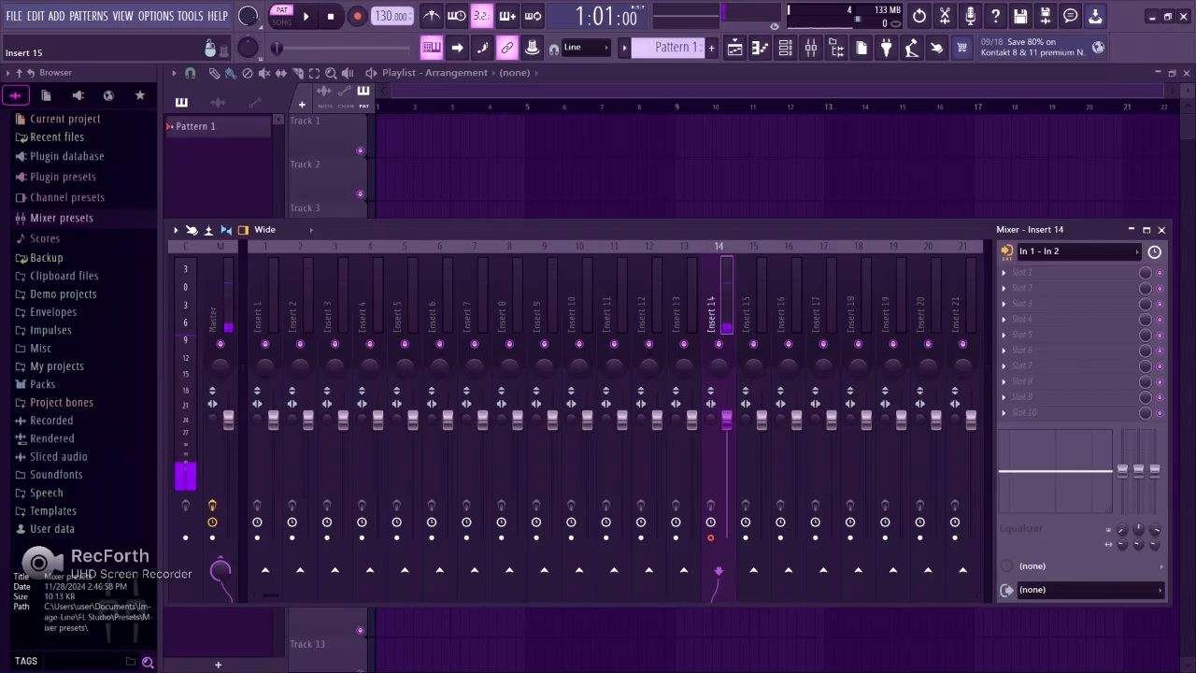
pyautogui.click(719, 344)
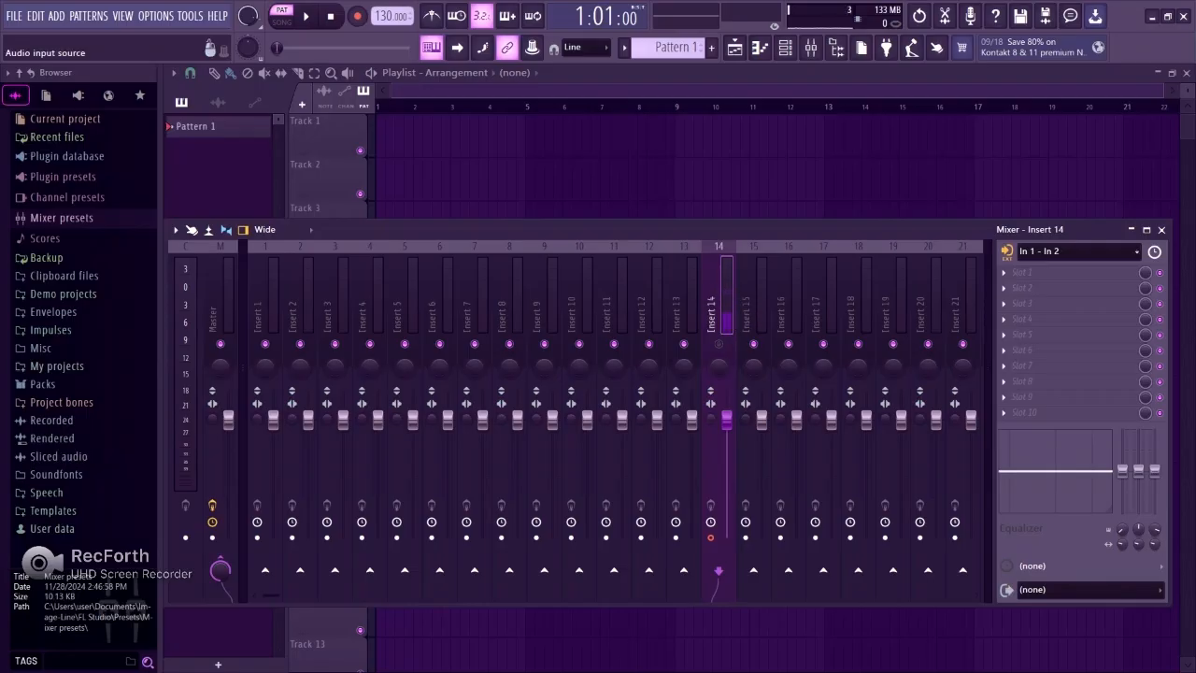
# Step: Clear Insert 14's audio input to (none) and reassign it to In 1 - In 2
pyautogui.click(1075, 251)
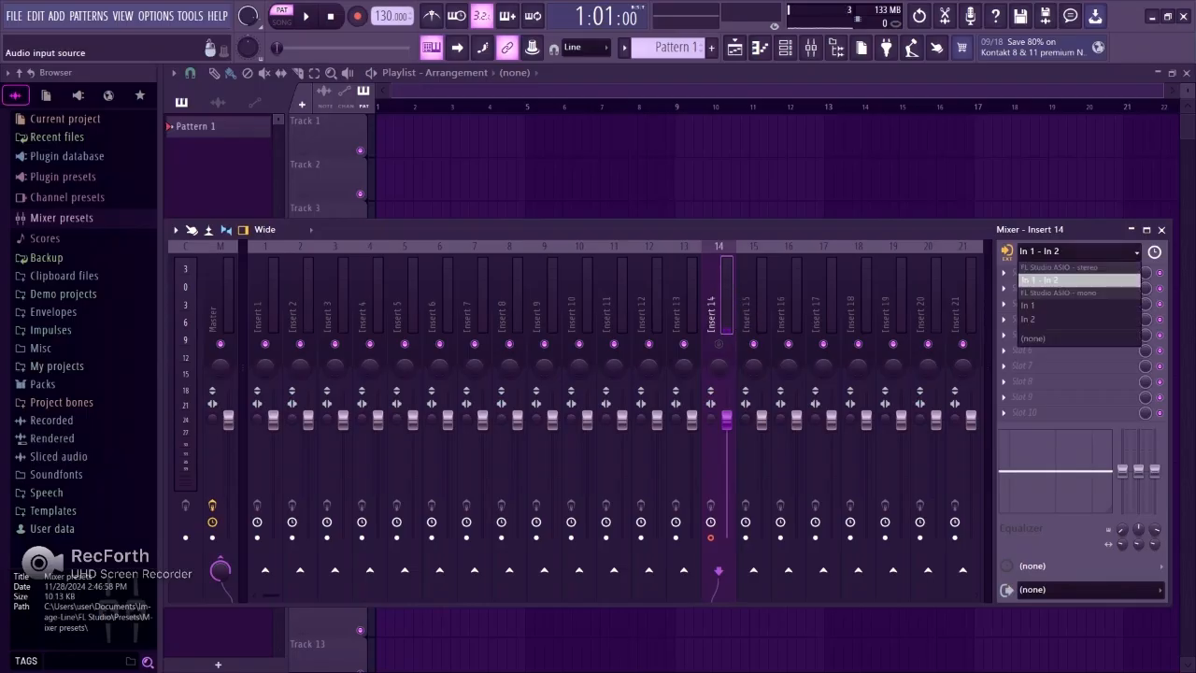
pyautogui.click(1077, 338)
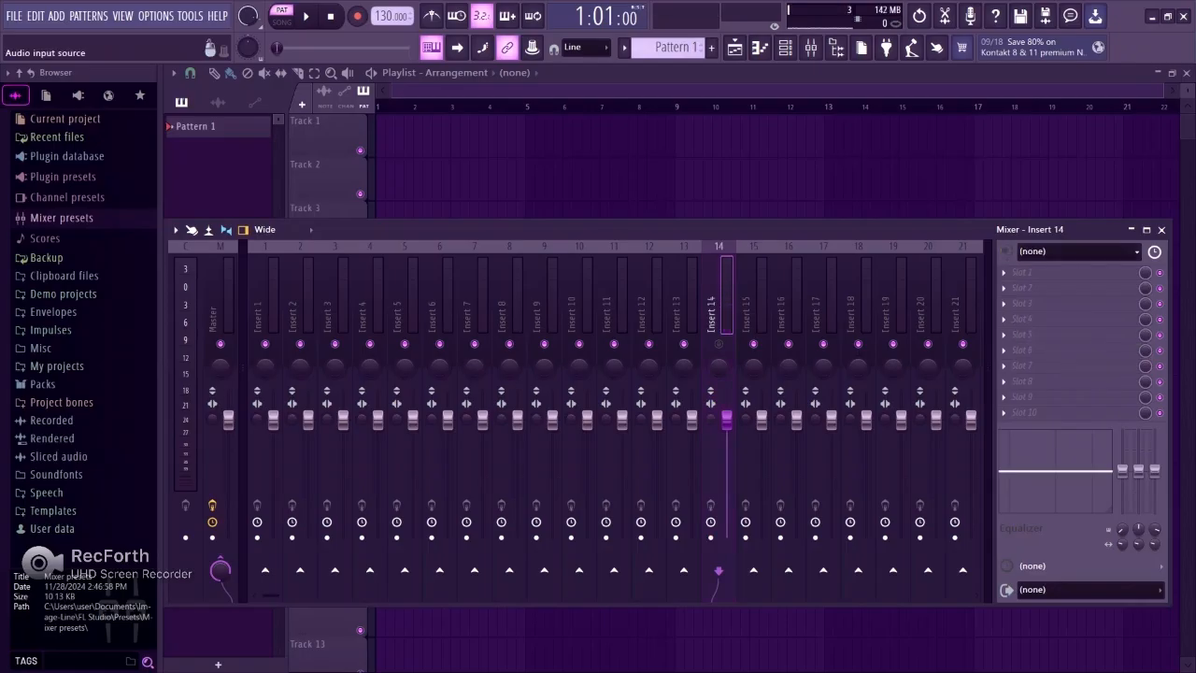
pyautogui.click(1075, 251)
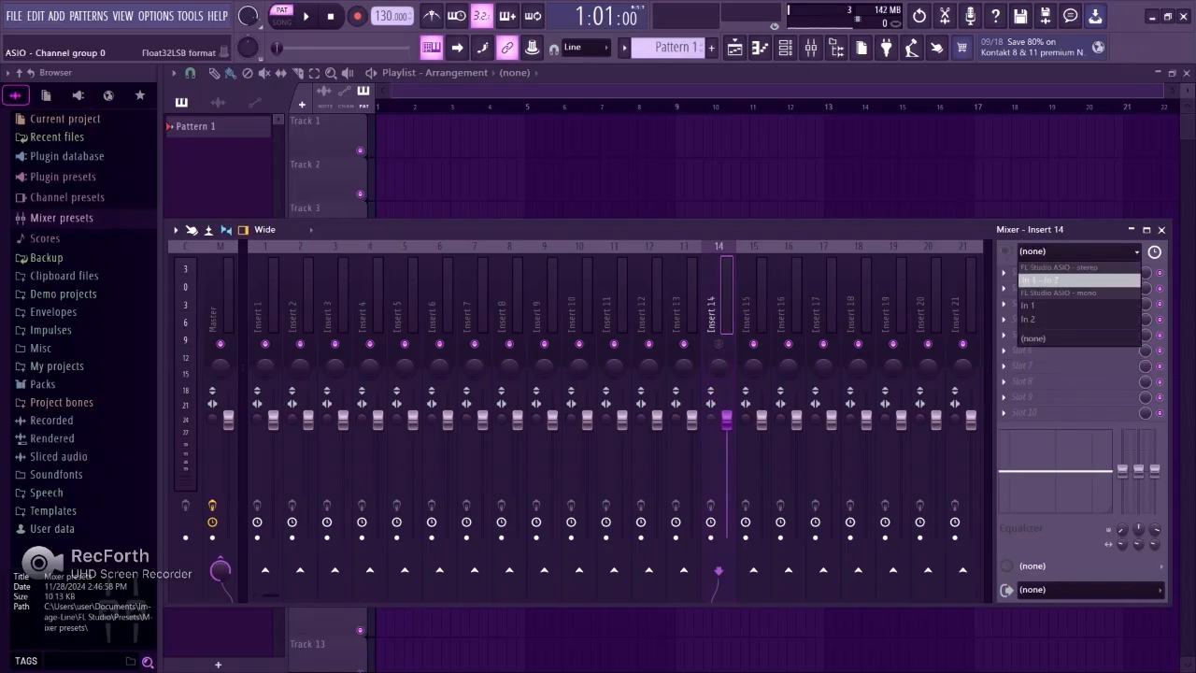
pyautogui.click(1075, 280)
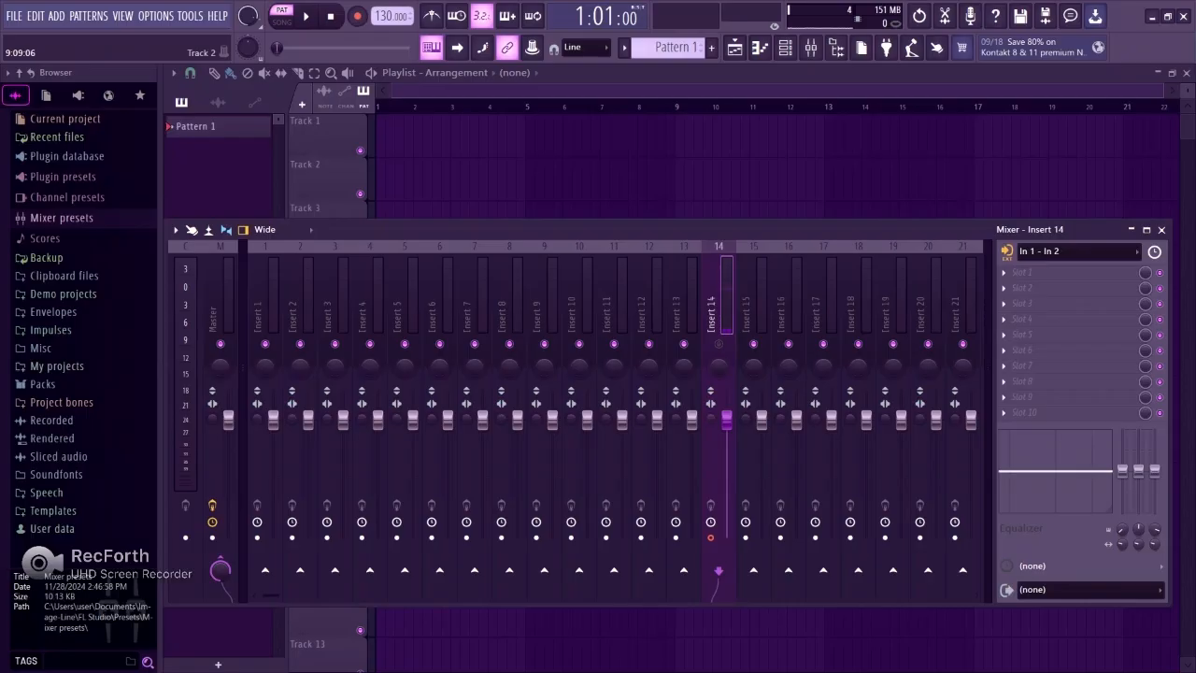
# Step: Record the live input into the playlist as an audio clip with the mixer hidden, and stop the recording
pyautogui.click(358, 17)
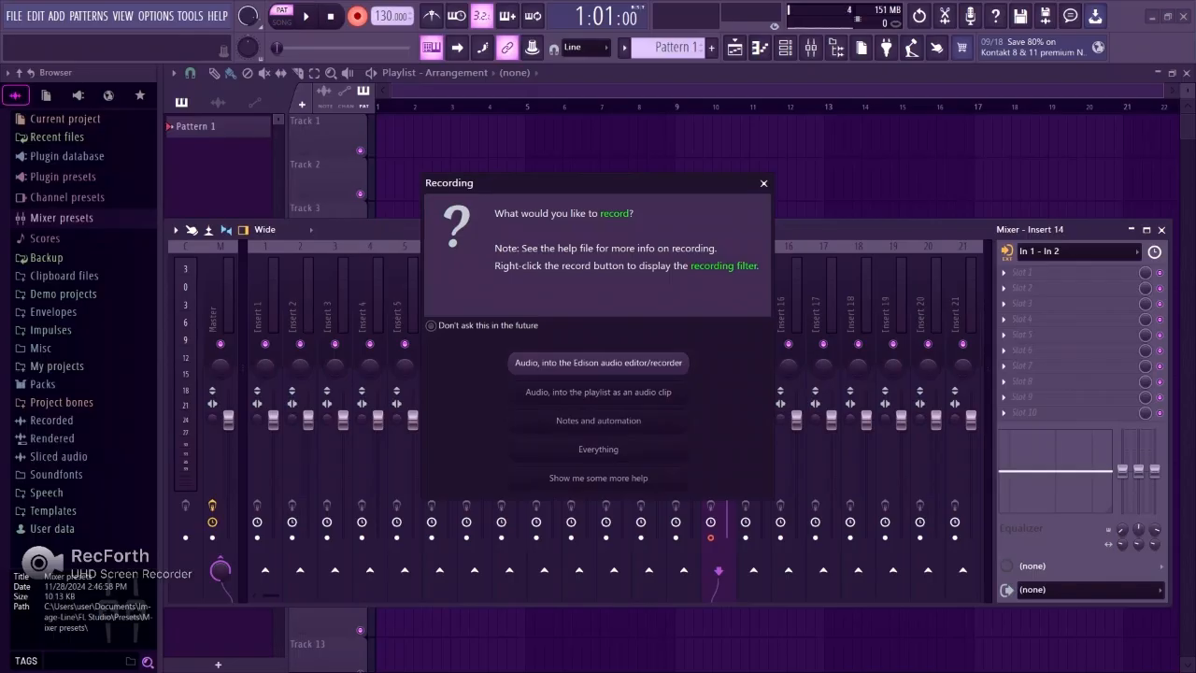
pyautogui.click(603, 394)
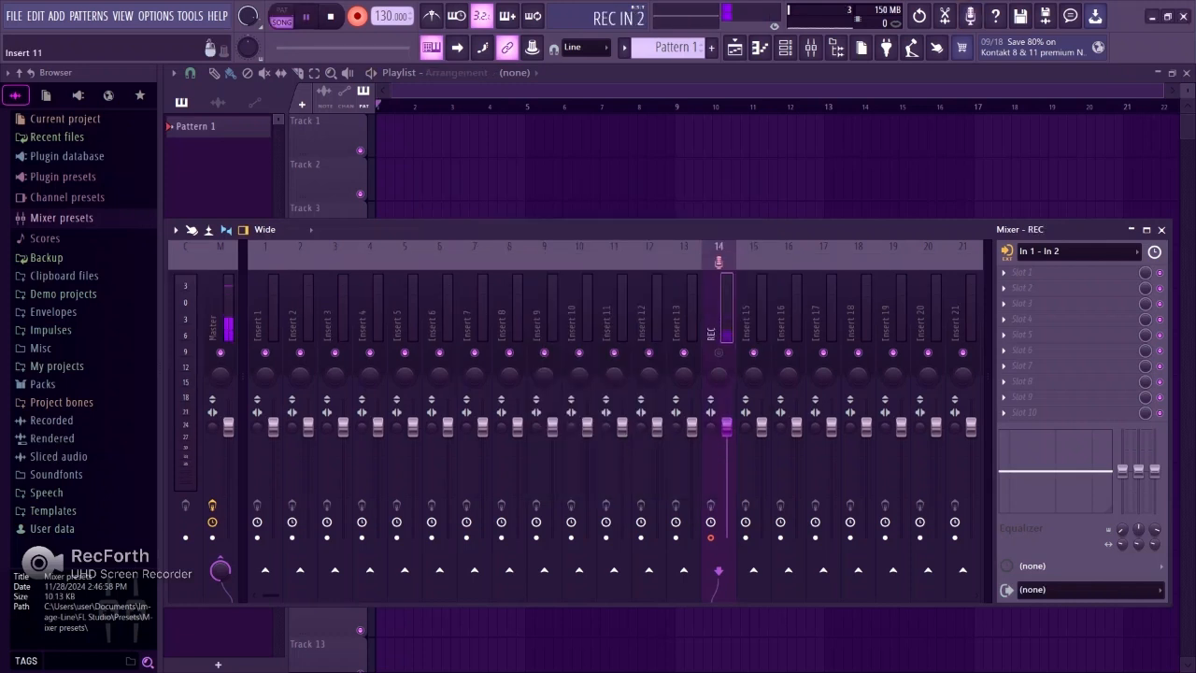
pyautogui.press('F9')
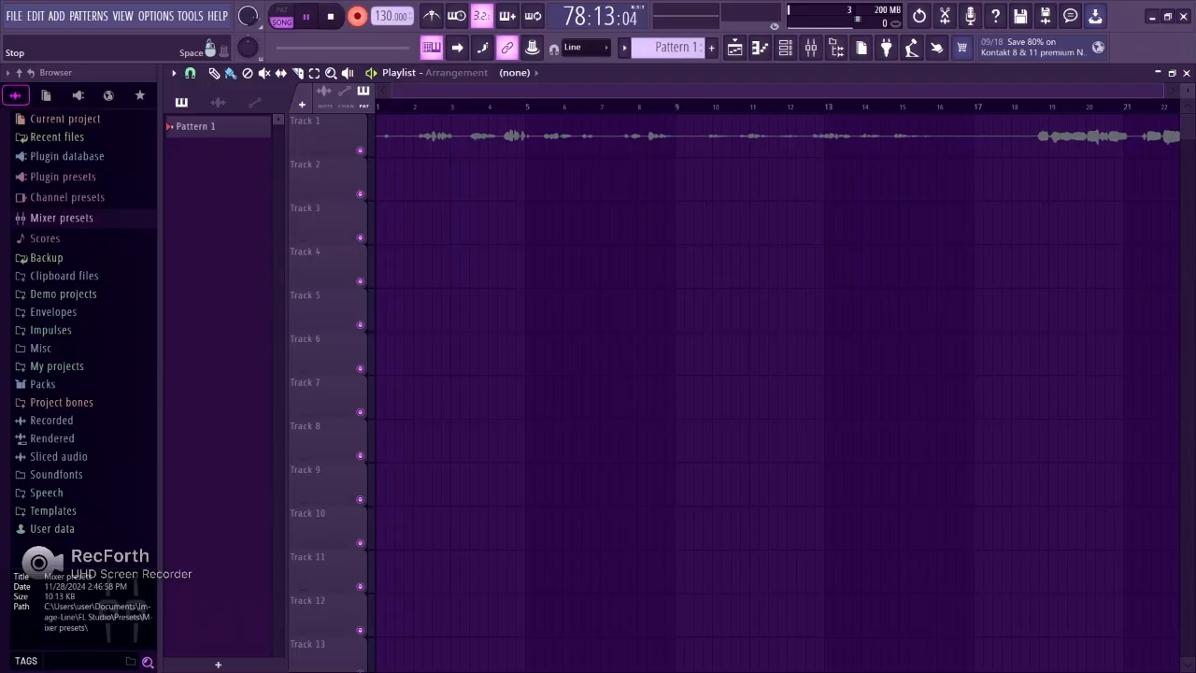
pyautogui.click(329, 16)
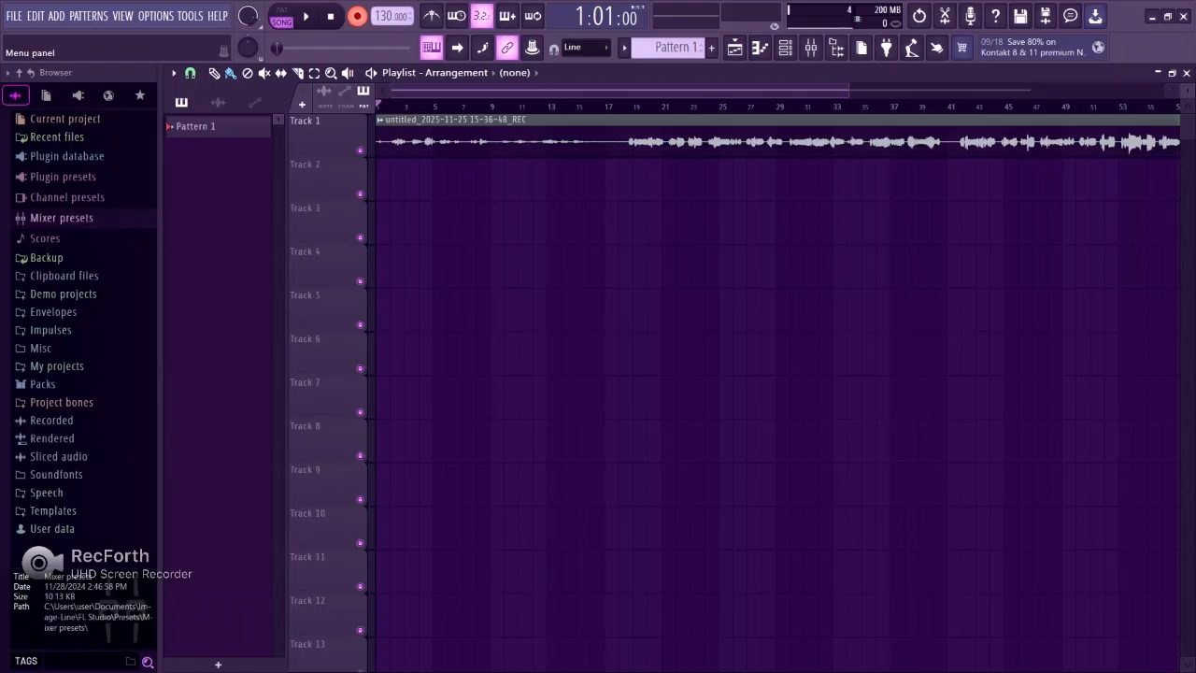
# Step: Save the project as "tutorial II" in a new project folder
pyautogui.click(14, 16)
pyautogui.click(14, 16)
pyautogui.click(14, 16)
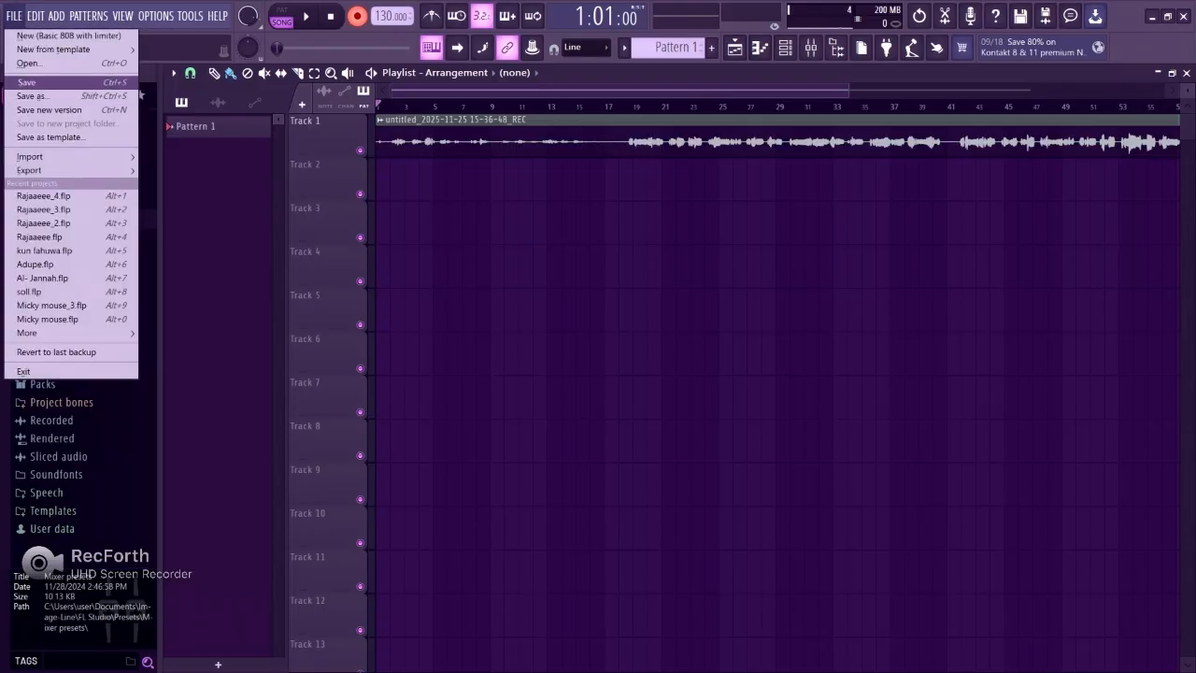
pyautogui.click(26, 83)
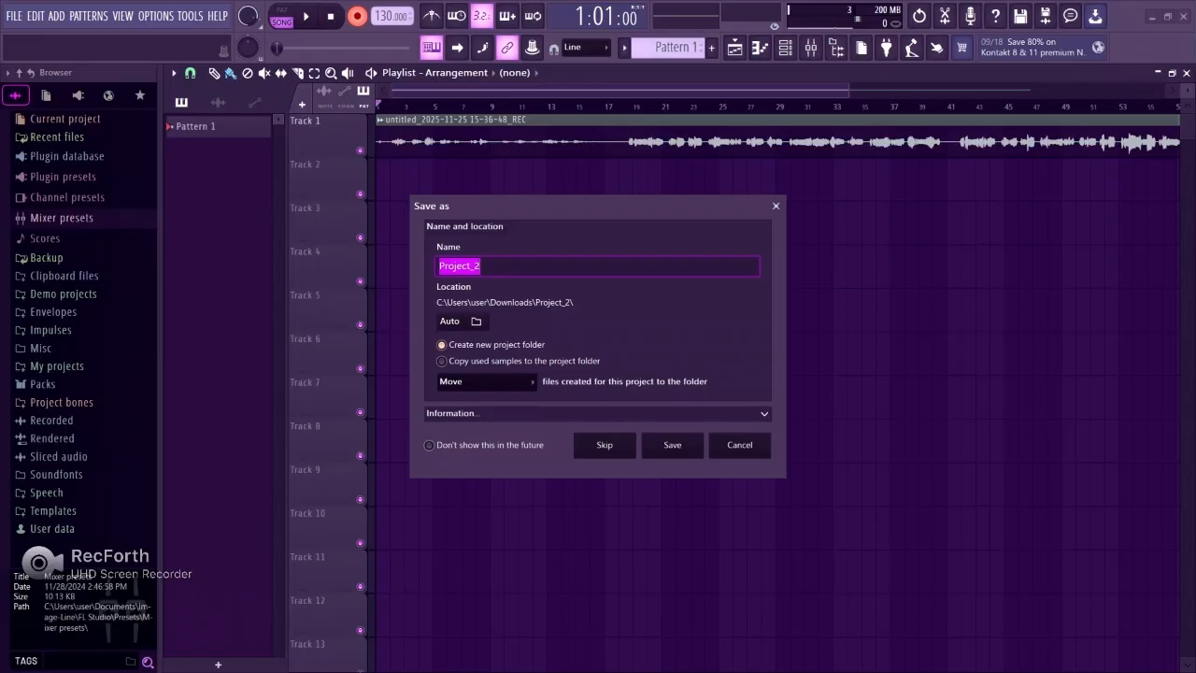
pyautogui.write('tut')
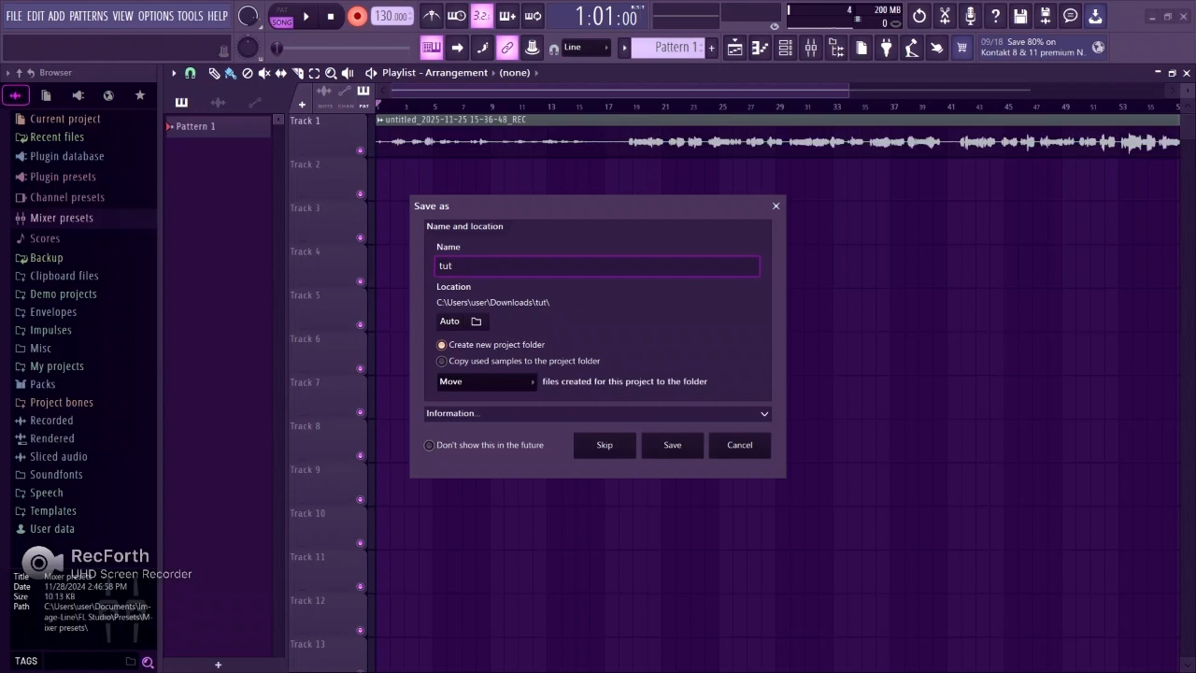
pyautogui.write('orial ii')
pyautogui.press('BackSpace')
pyautogui.press('BackSpace')
pyautogui.write('ii')
pyautogui.press('BackSpace')
pyautogui.press('BackSpace')
pyautogui.write('III')
pyautogui.press('BackSpace')
pyautogui.press('Return')
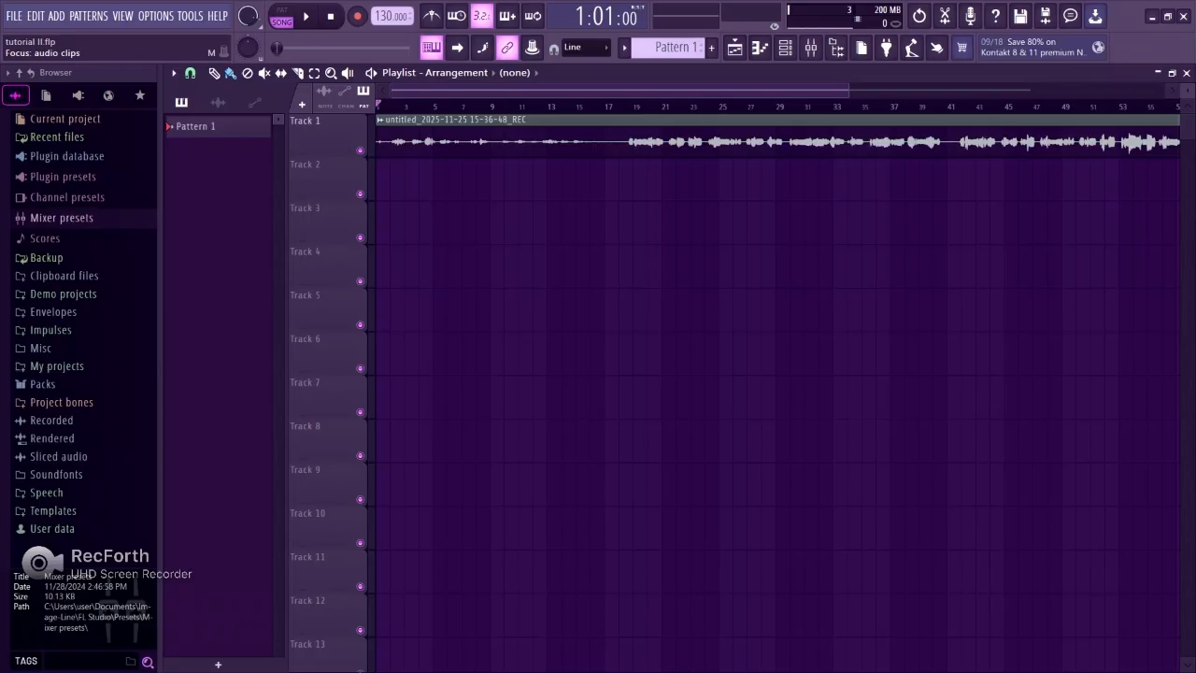
# Step: Fit the whole recorded clip in the playlist and play it back with the mixer open
pyautogui.scroll(-5, 776, 91)
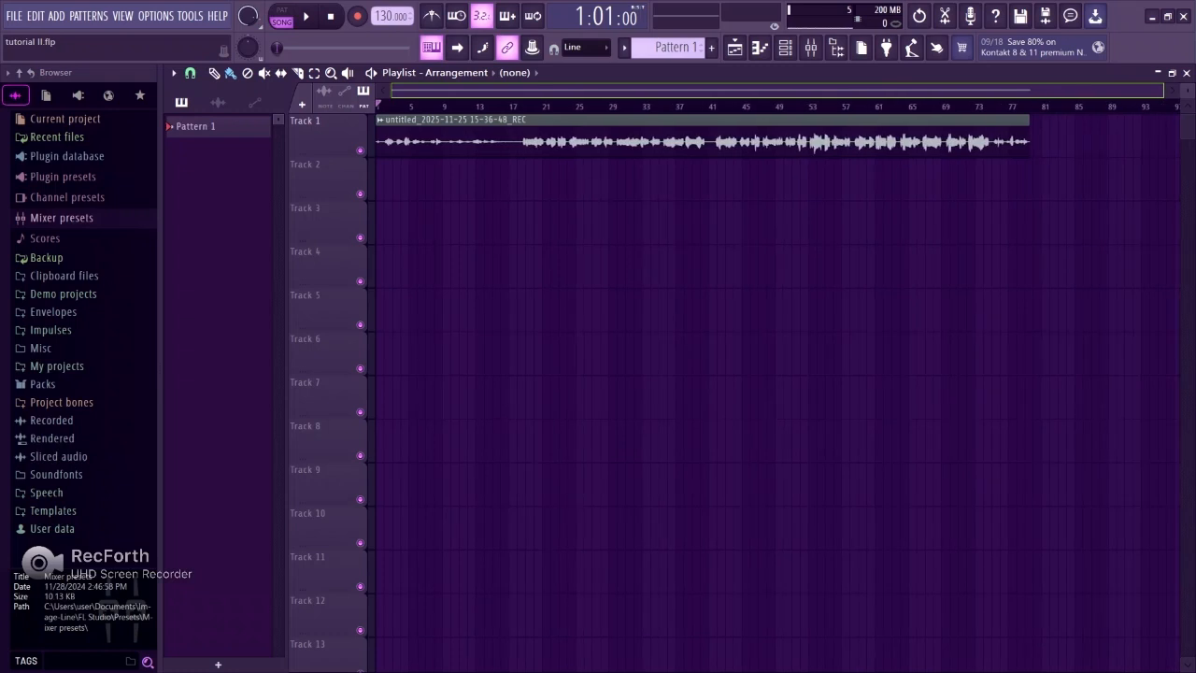
pyautogui.scroll(1, 775, 91)
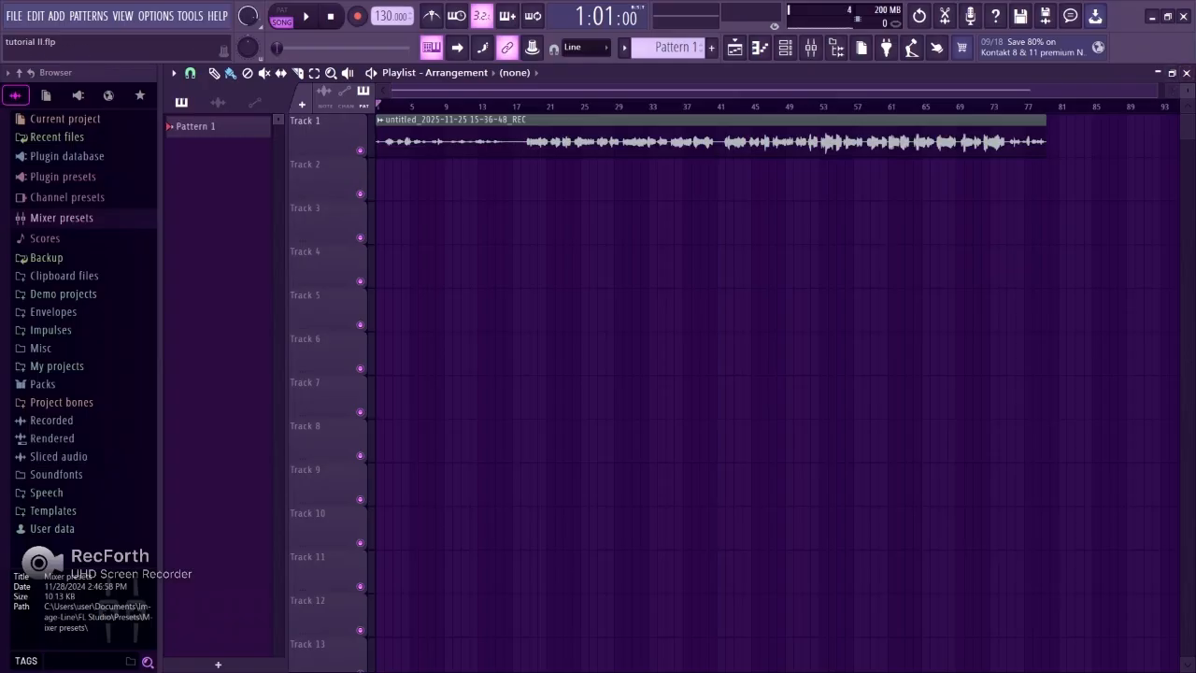
pyautogui.moveTo(1029, 90); pyautogui.dragTo(1125, 89)
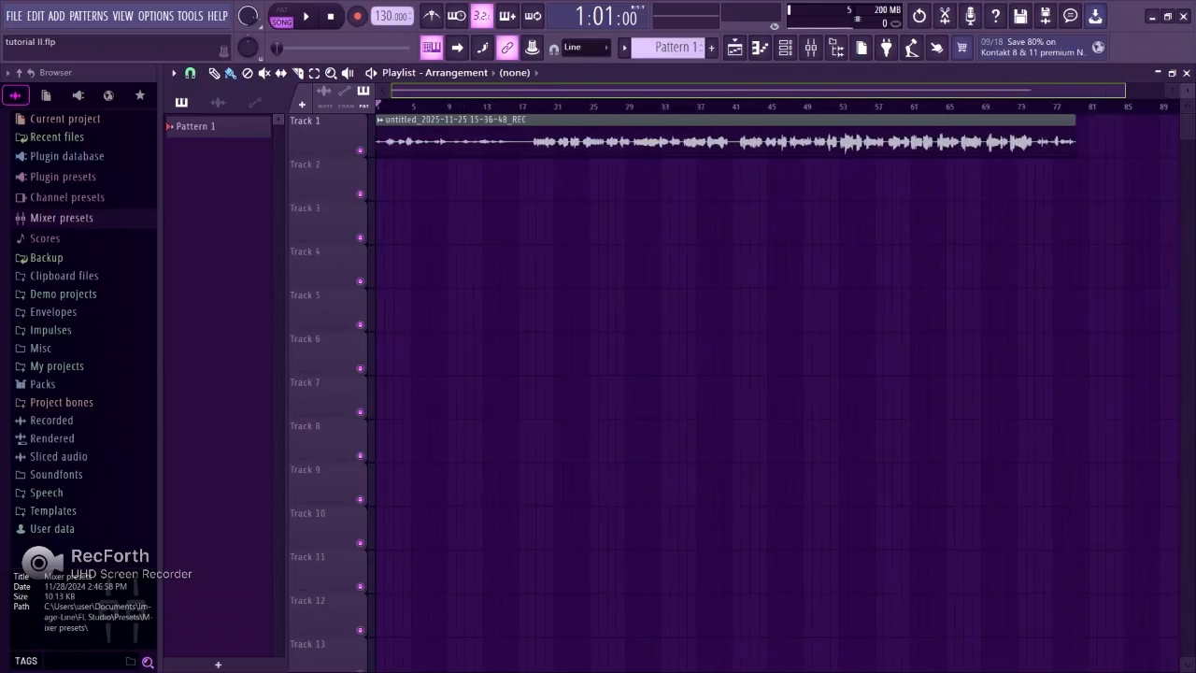
pyautogui.click(726, 152)
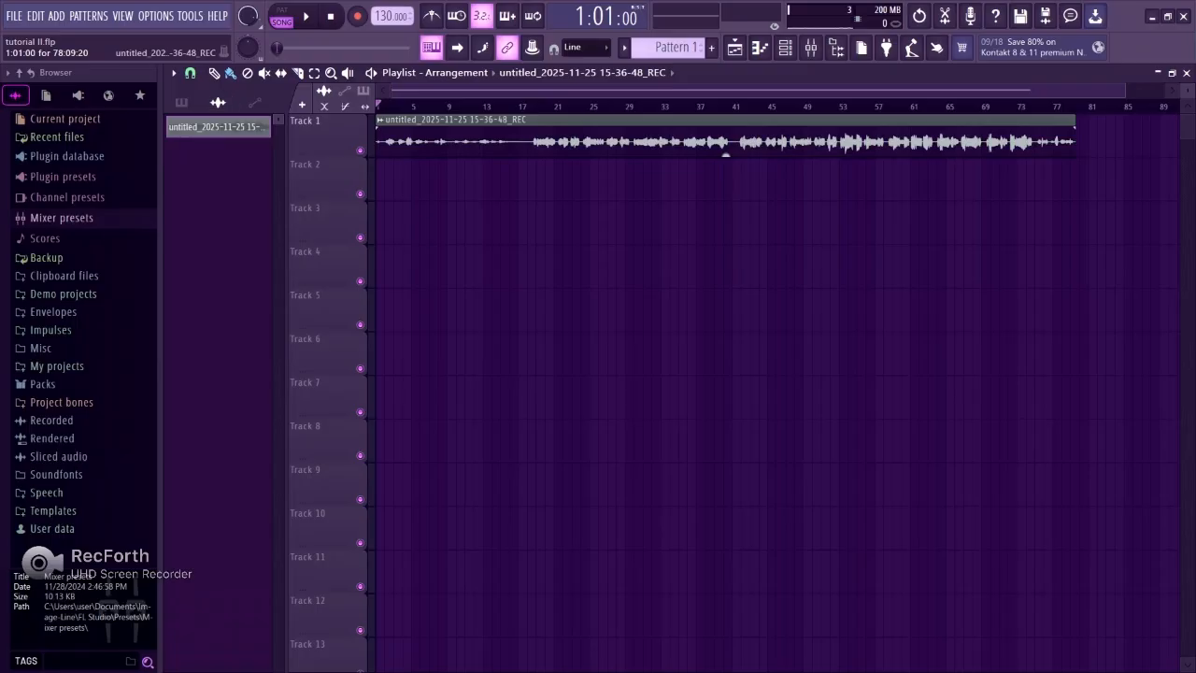
pyautogui.click(812, 47)
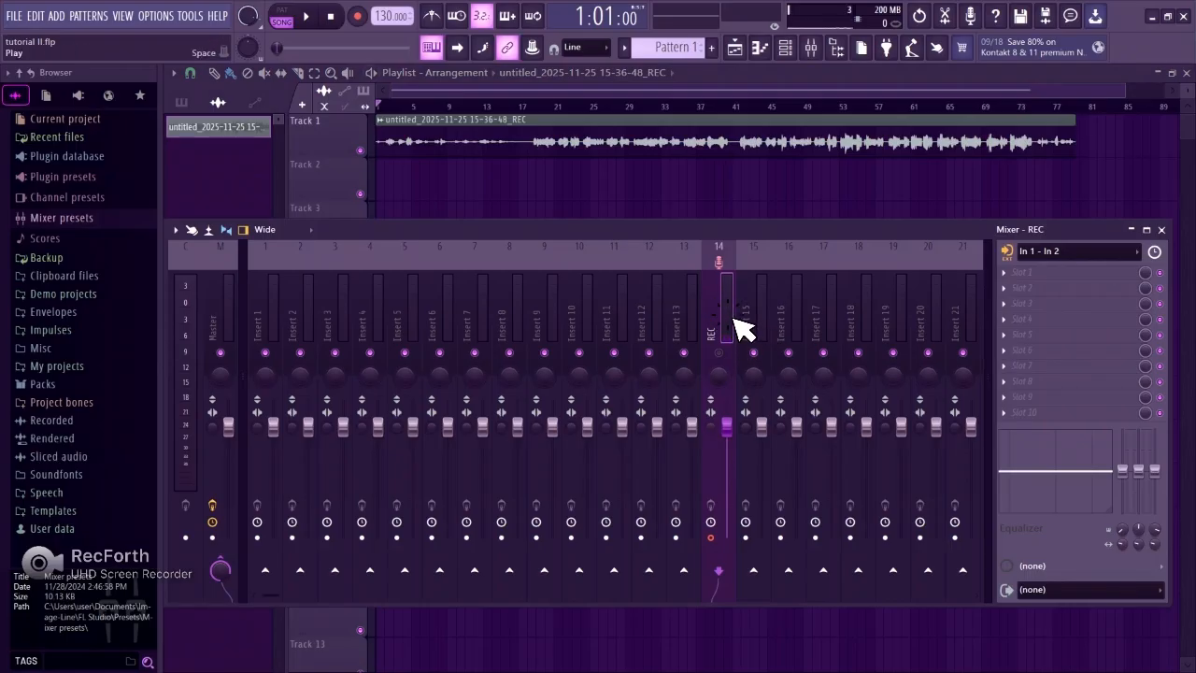
pyautogui.press('space')
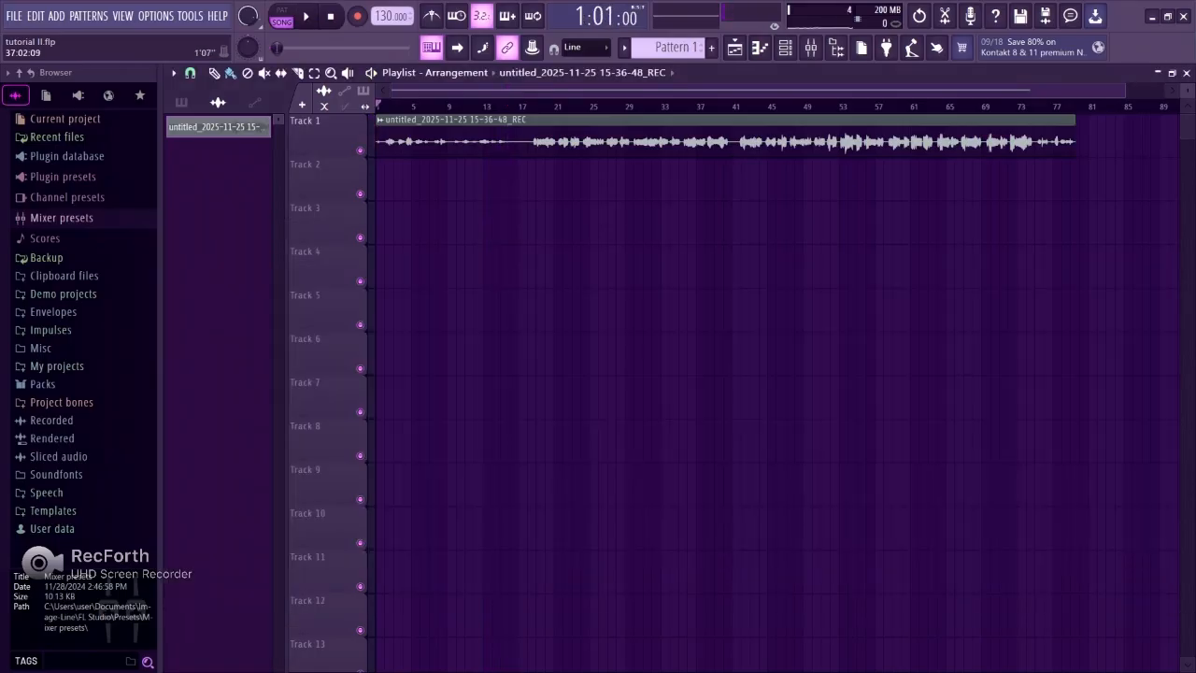
# Step: Unmute the REC track in the mixer to check the live input, mute it again and close the mixer
pyautogui.click(812, 47)
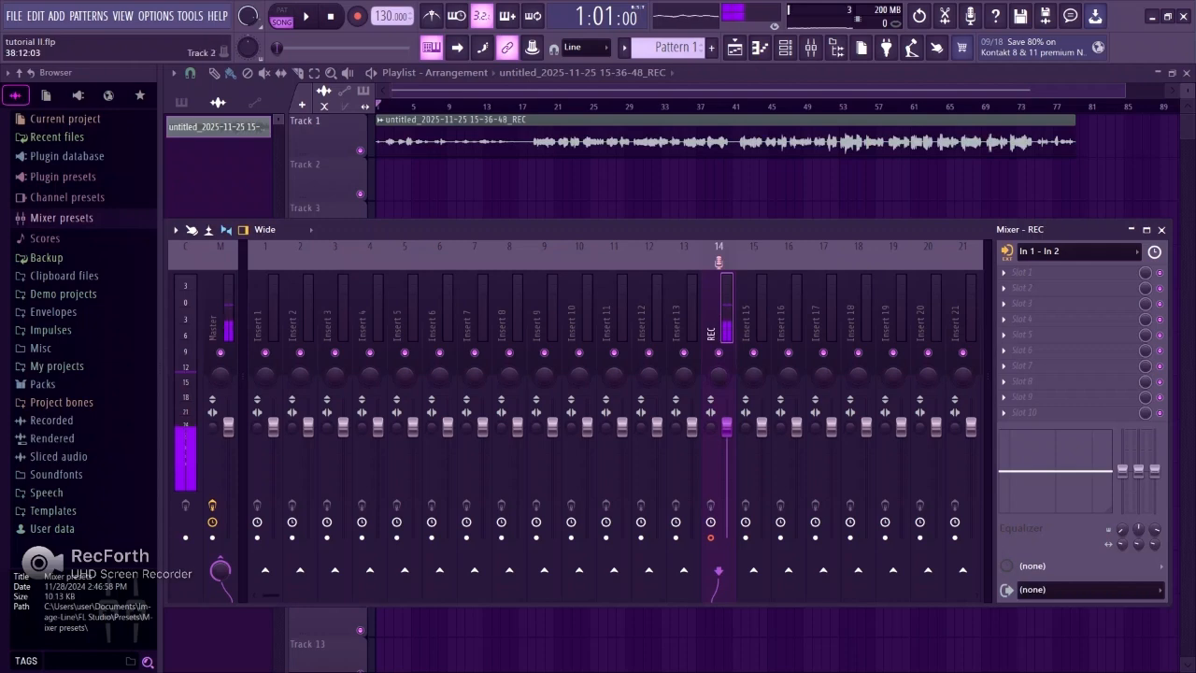
pyautogui.moveTo(598, 229); pyautogui.dragTo(622, 191)
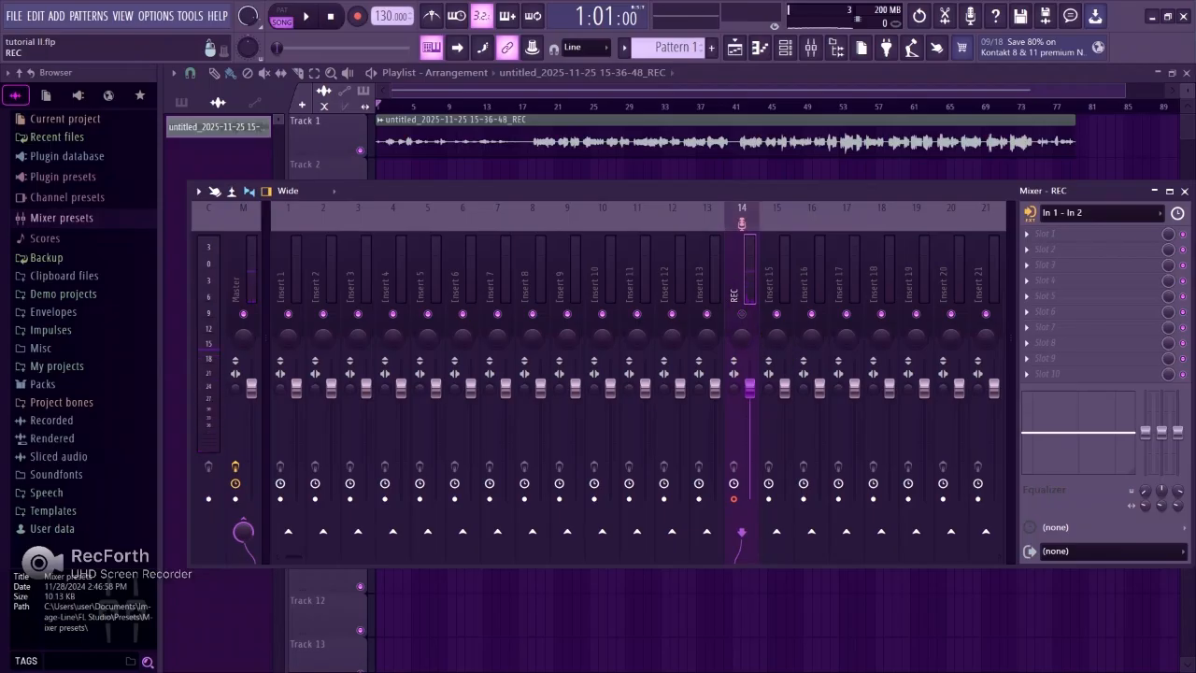
pyautogui.click(1184, 190)
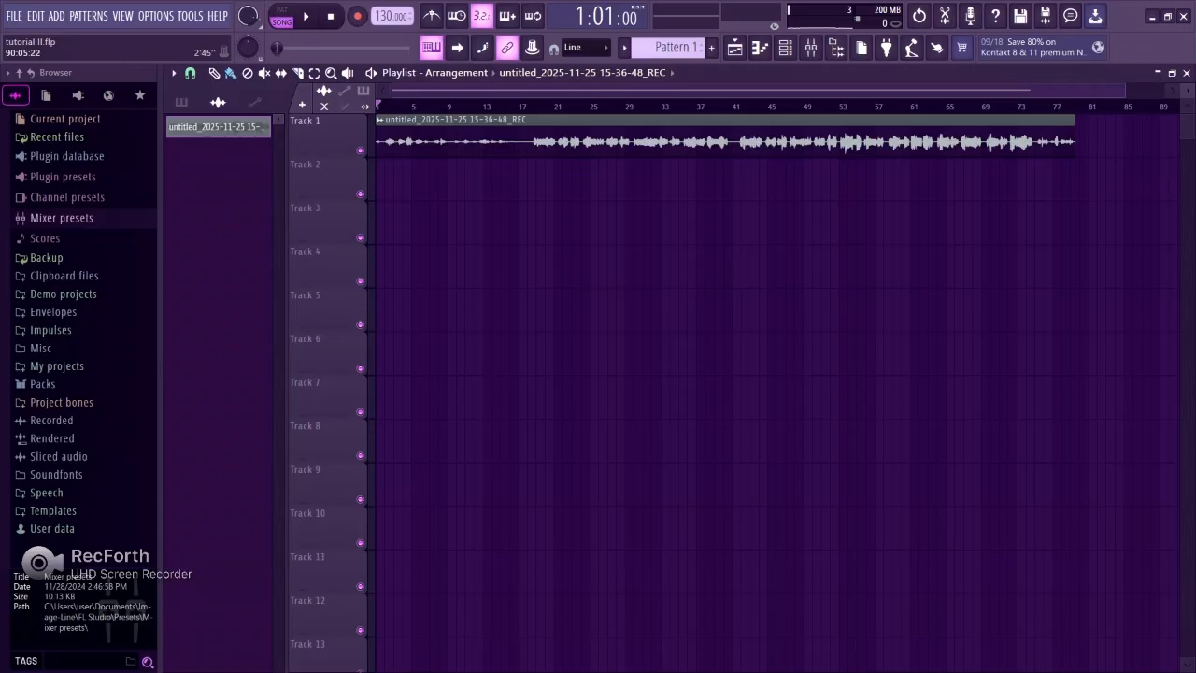
# Step: Select Insert 1 in the mixer and route the recorded audio clip to mixer track 1 in its channel settings
pyautogui.moveTo(1075, 90); pyautogui.dragTo(645, 94)
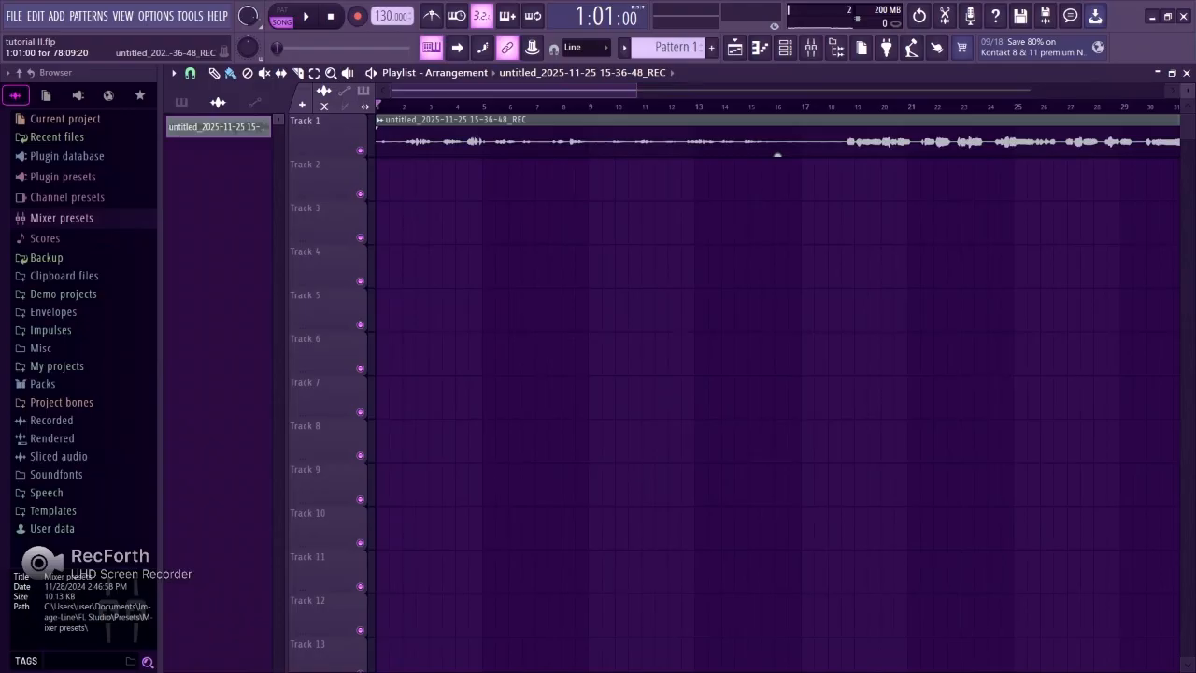
pyautogui.click(812, 47)
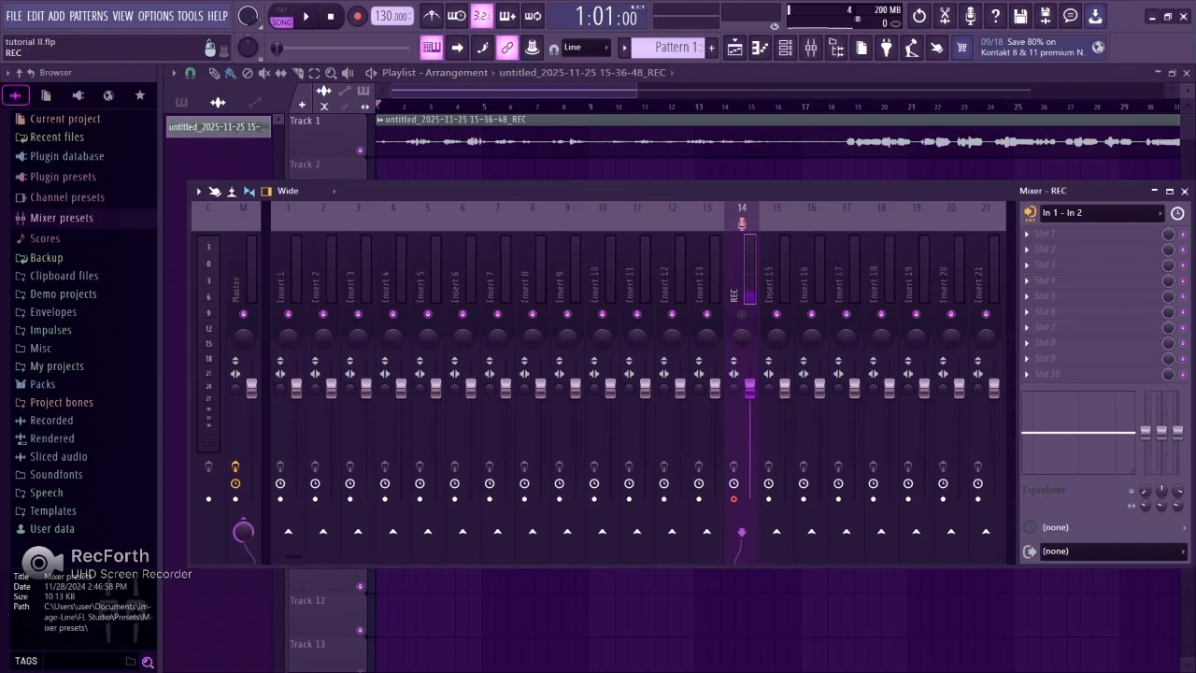
pyautogui.click(287, 271)
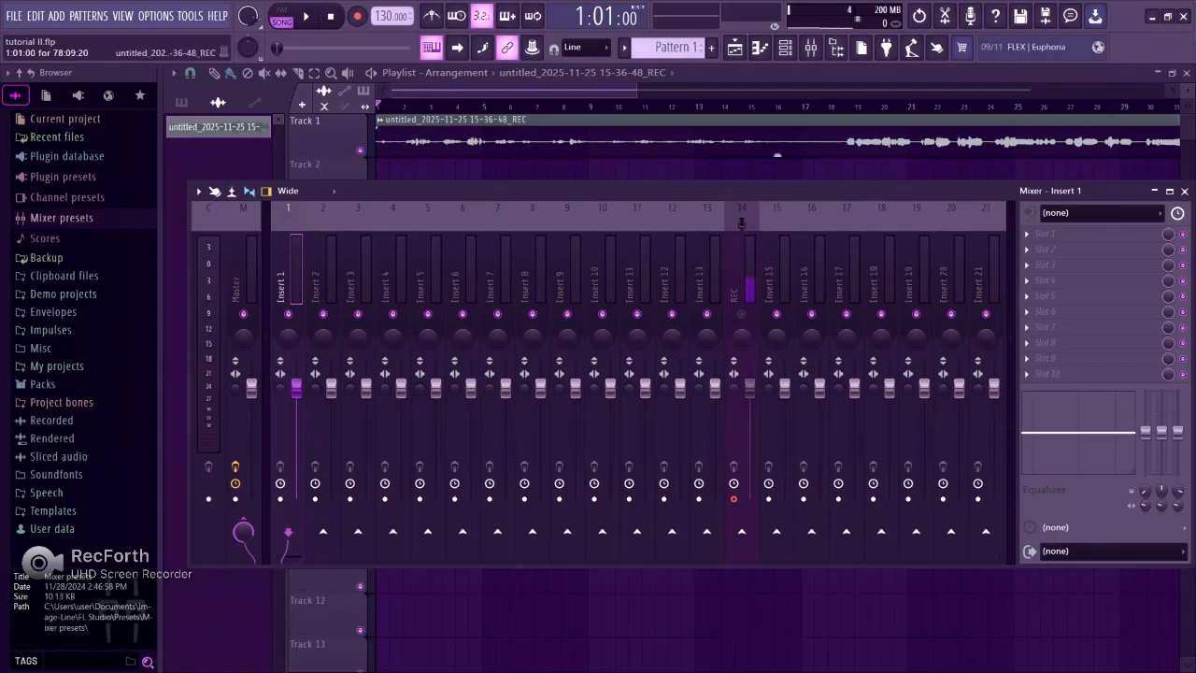
pyautogui.press('F9')
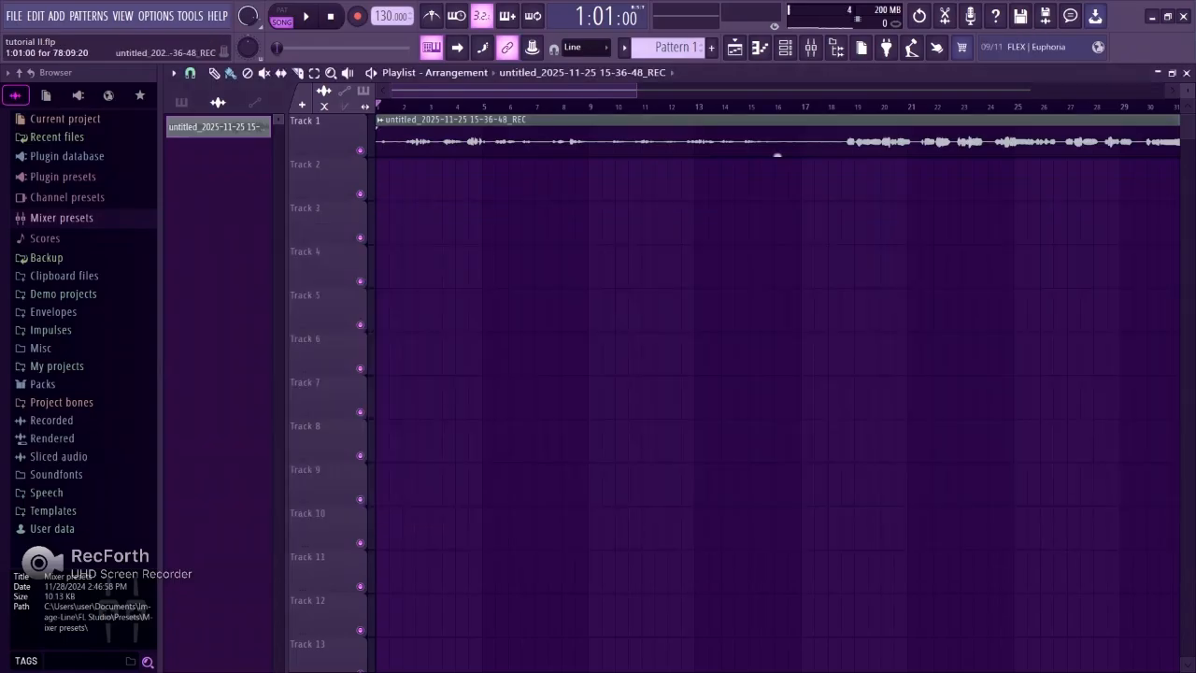
pyautogui.doubleClick(786, 143)
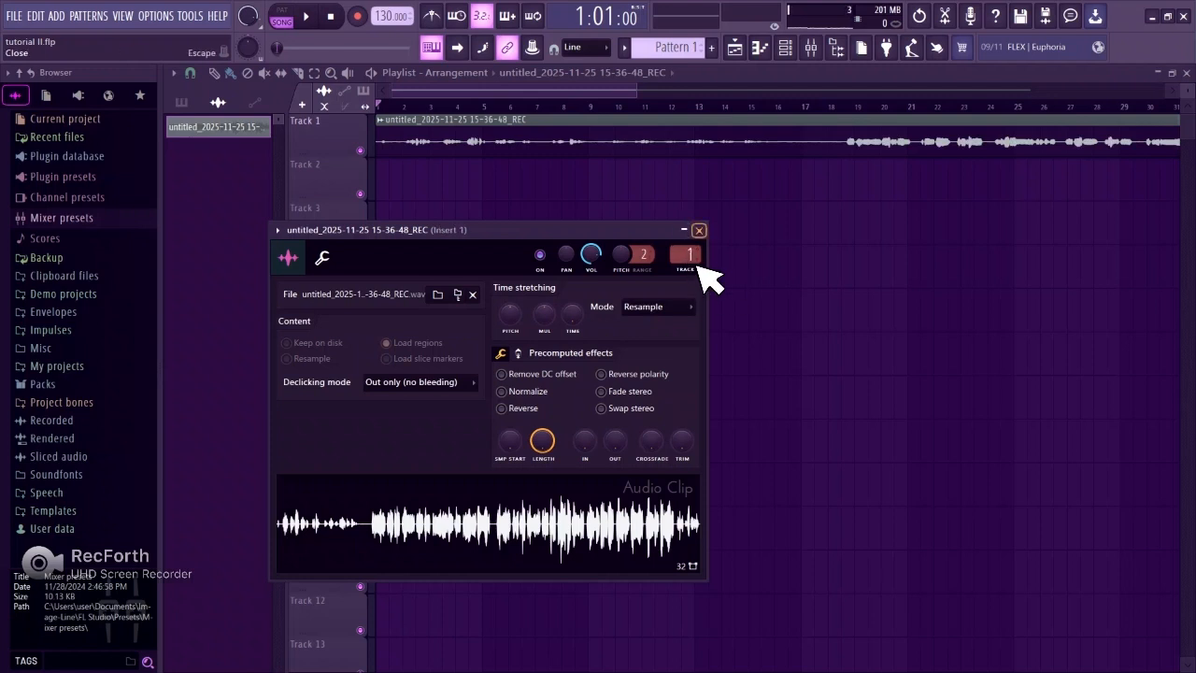
pyautogui.press('Escape')
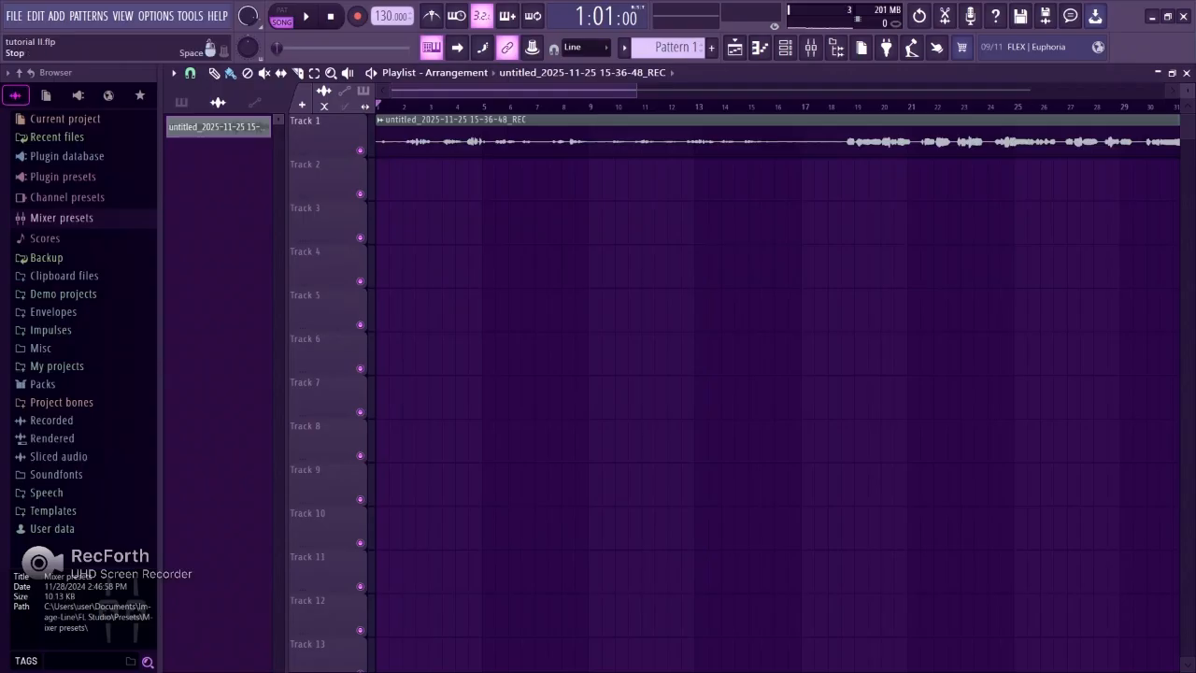
# Step: Play the recorded clip with the mixer open to check its signal on Insert 1
pyautogui.click(811, 46)
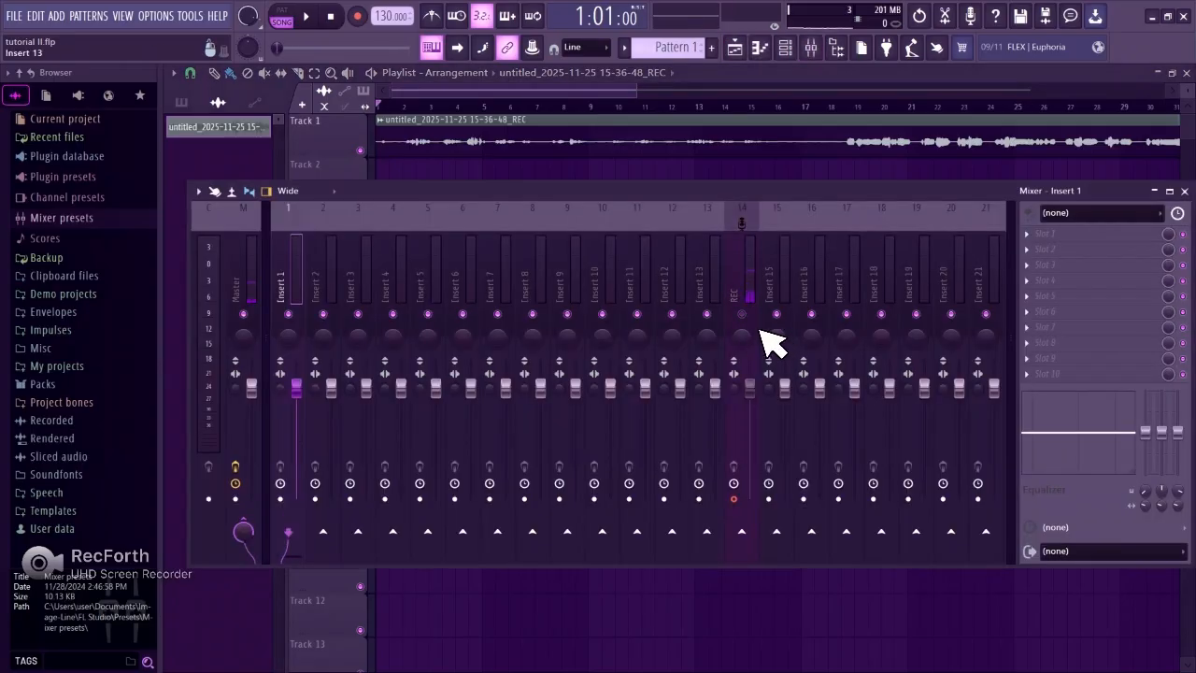
pyautogui.press('space')
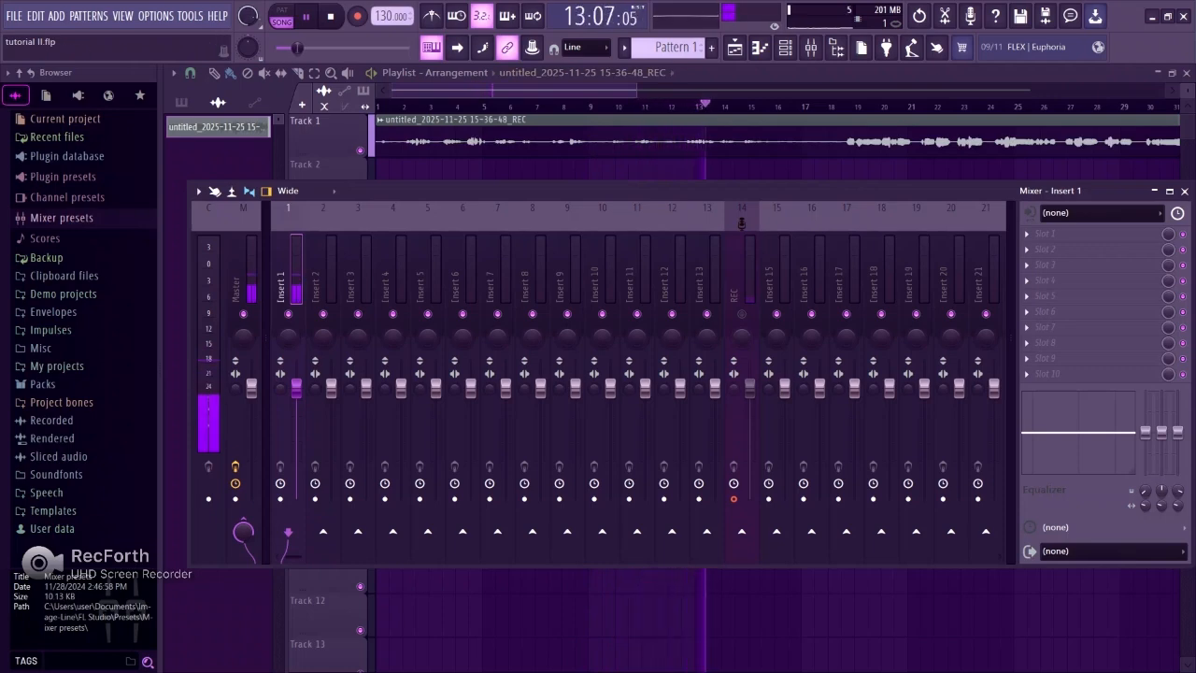
pyautogui.press('F9')
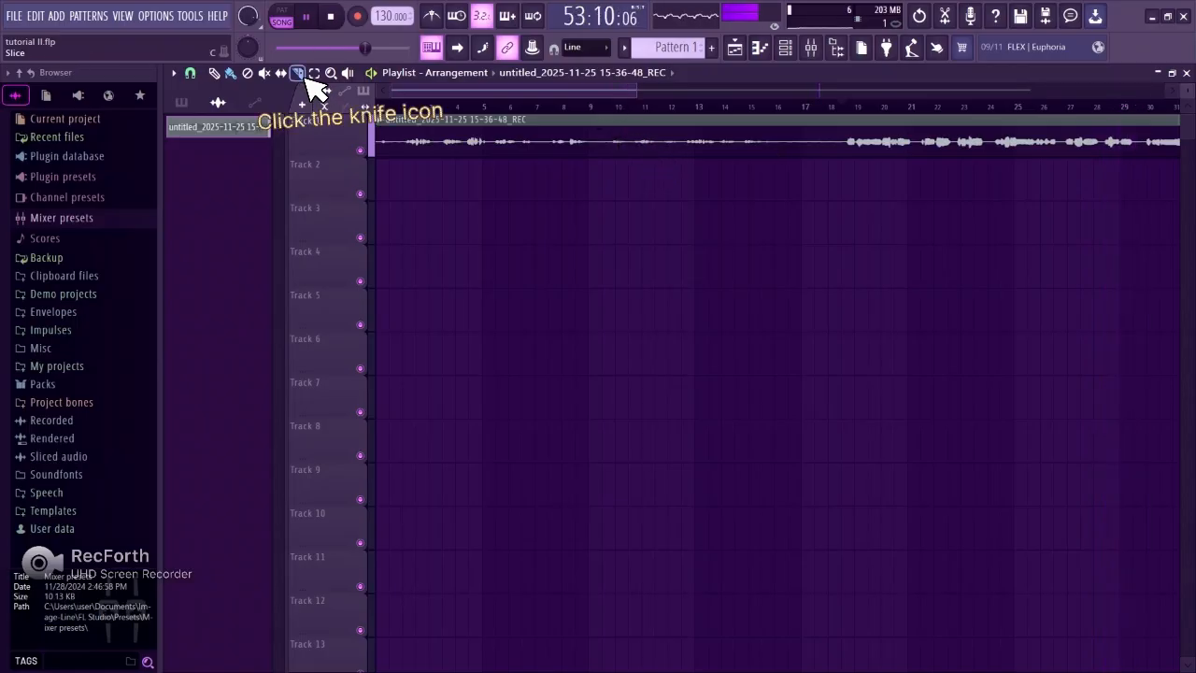
# Step: Slice the recorded clip on Track 1 at about bar 18 and delete the quiet part before the cut
pyautogui.click(298, 73)
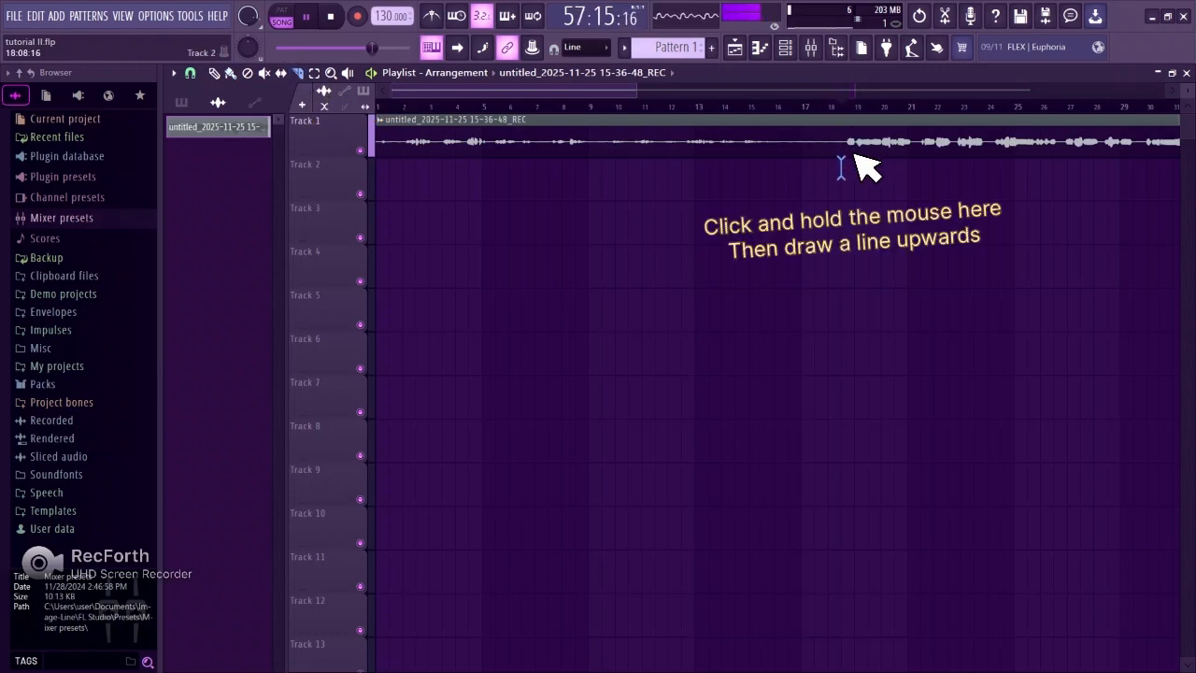
pyautogui.moveTo(844, 159); pyautogui.dragTo(844, 124)
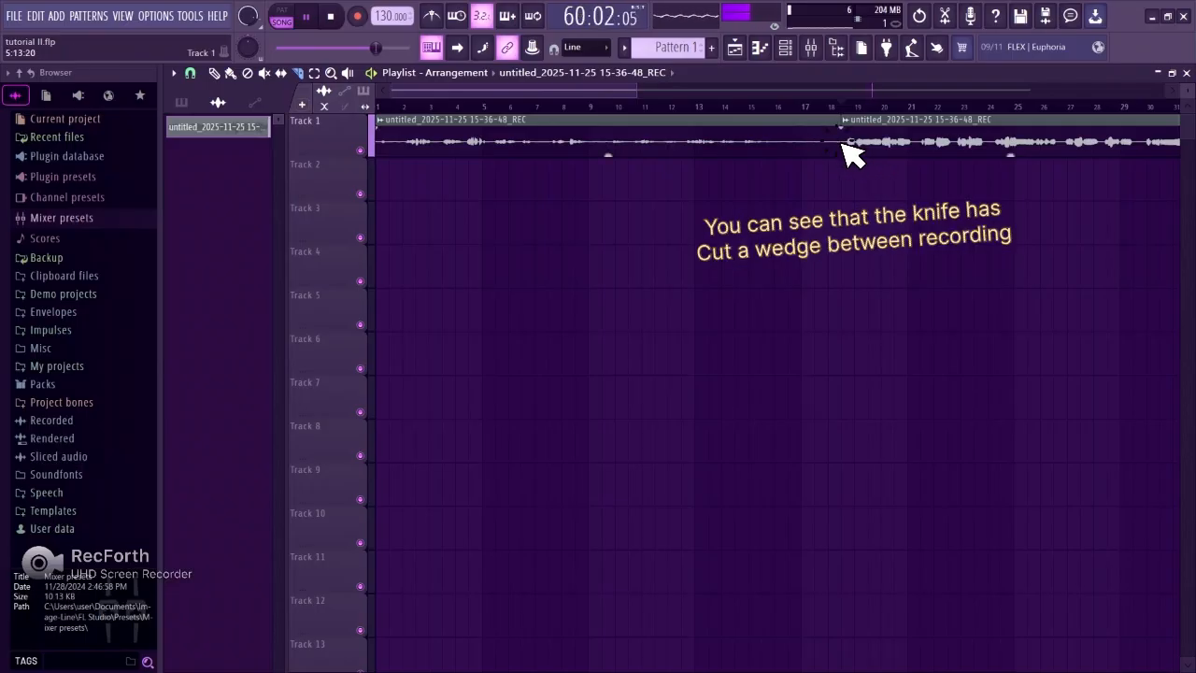
pyautogui.press('p')
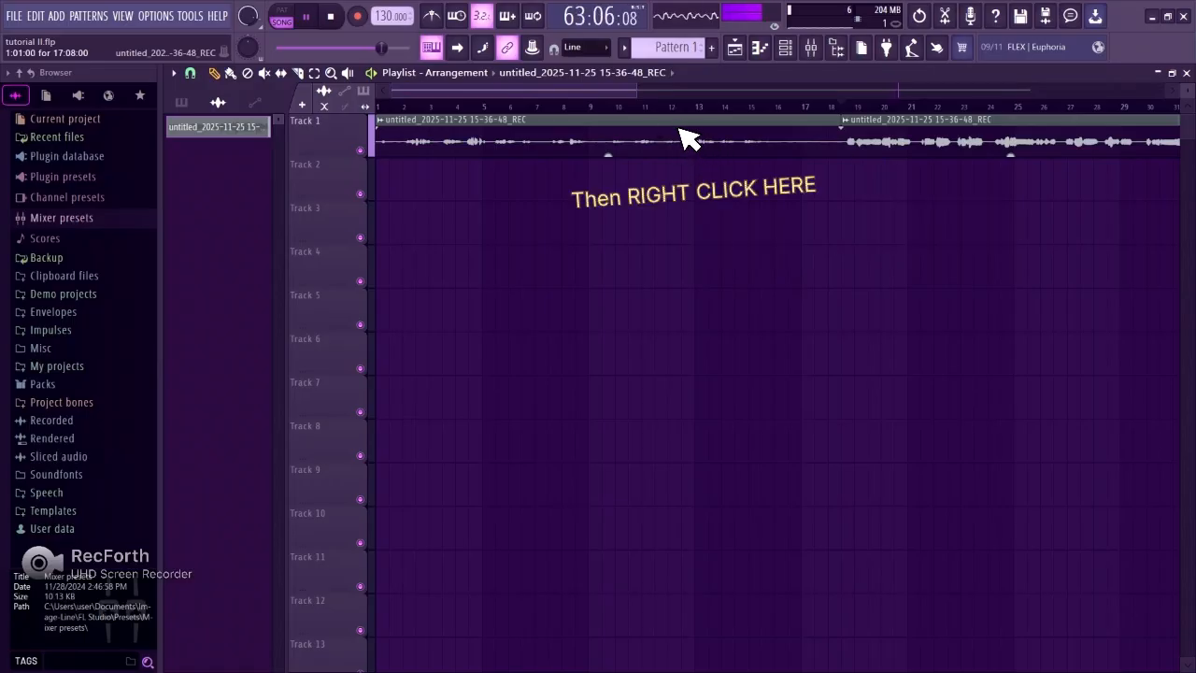
pyautogui.rightClick(703, 146)
# Step: Move the remaining clip to the start of Track 1, stop playback and replay it from bar 1
pyautogui.moveTo(869, 140); pyautogui.dragTo(402, 140)
pyautogui.press('space')
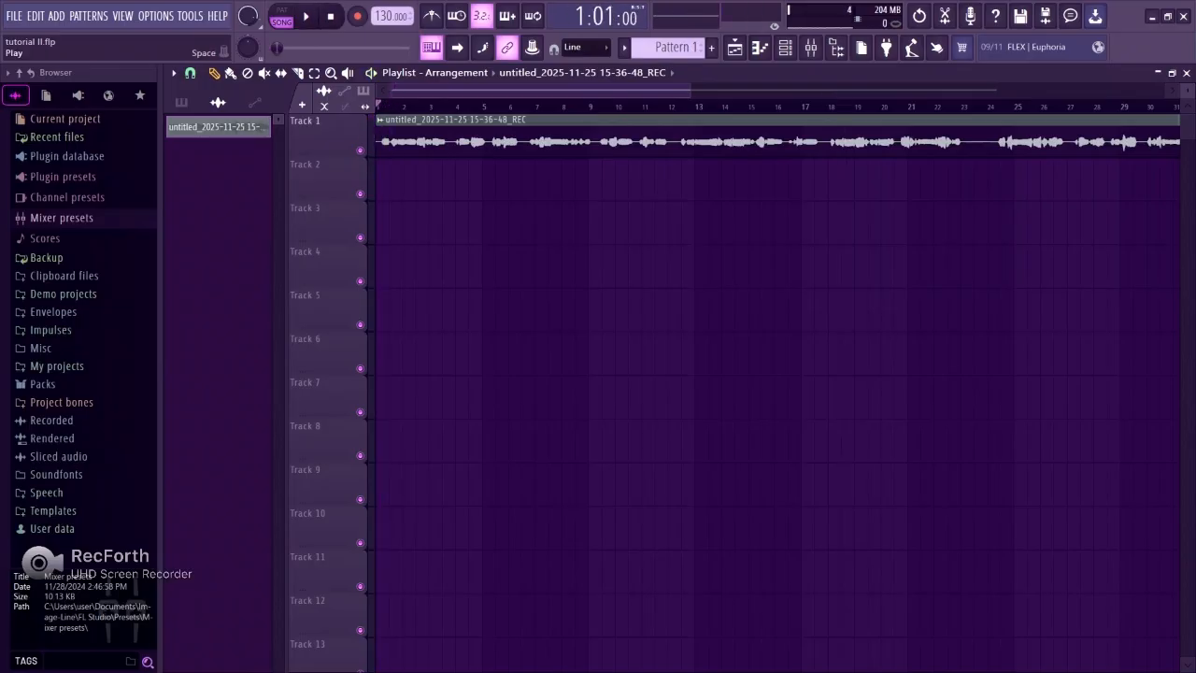
pyautogui.press('space')
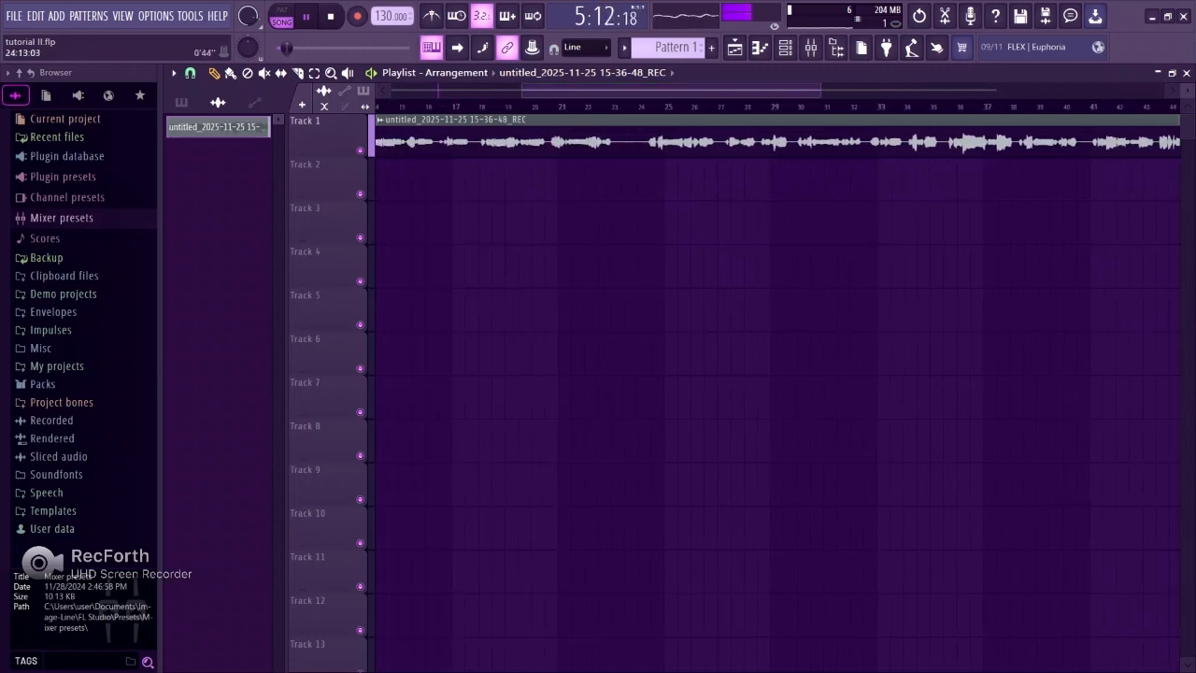
# Step: Slice the clip in the silent gap at about bar 23 and delete everything after it on Track 1
pyautogui.click(297, 72)
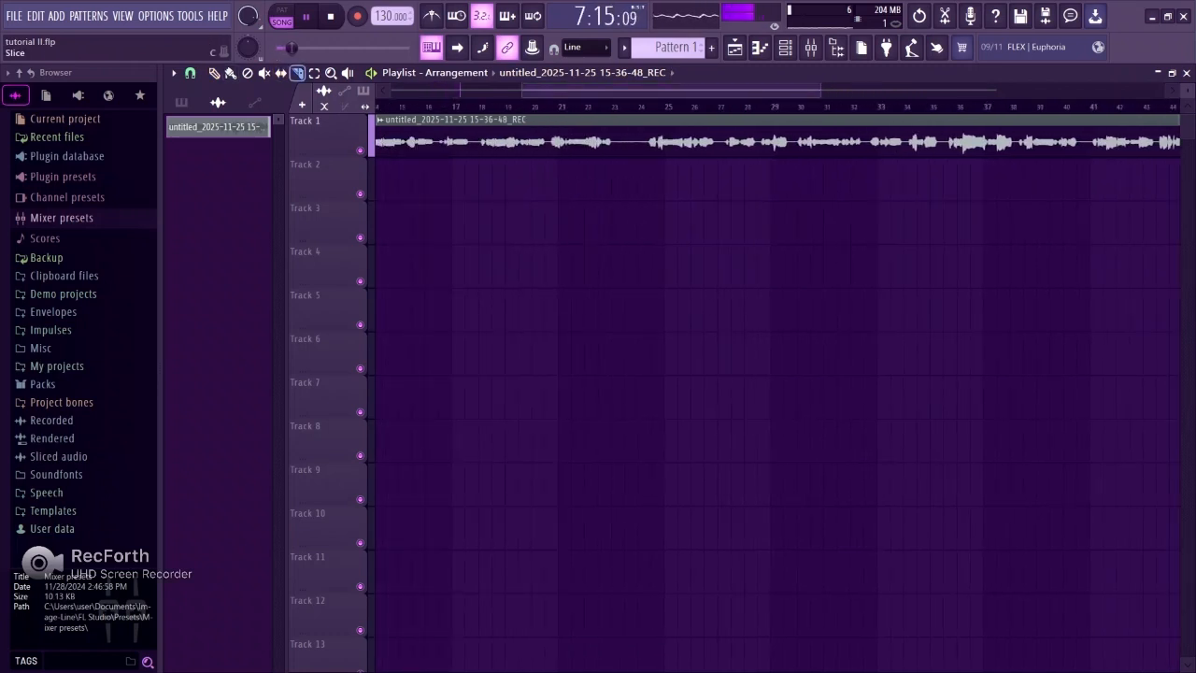
pyautogui.moveTo(651, 171); pyautogui.dragTo(651, 171)
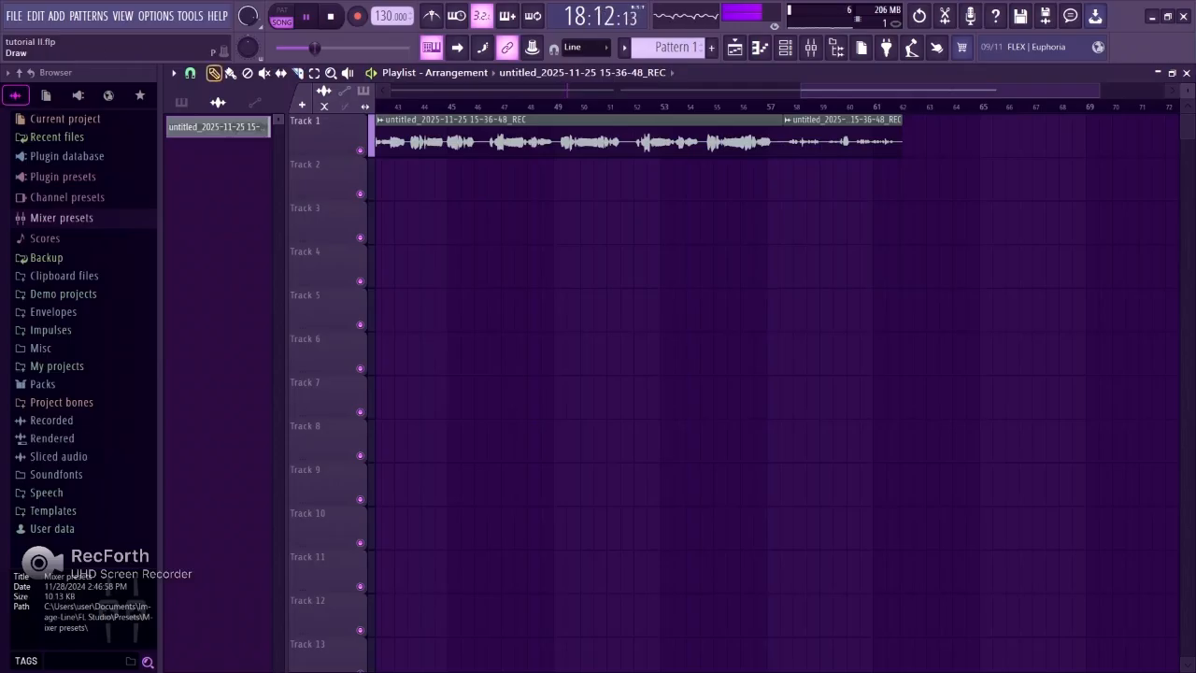
pyautogui.rightClick(841, 140)
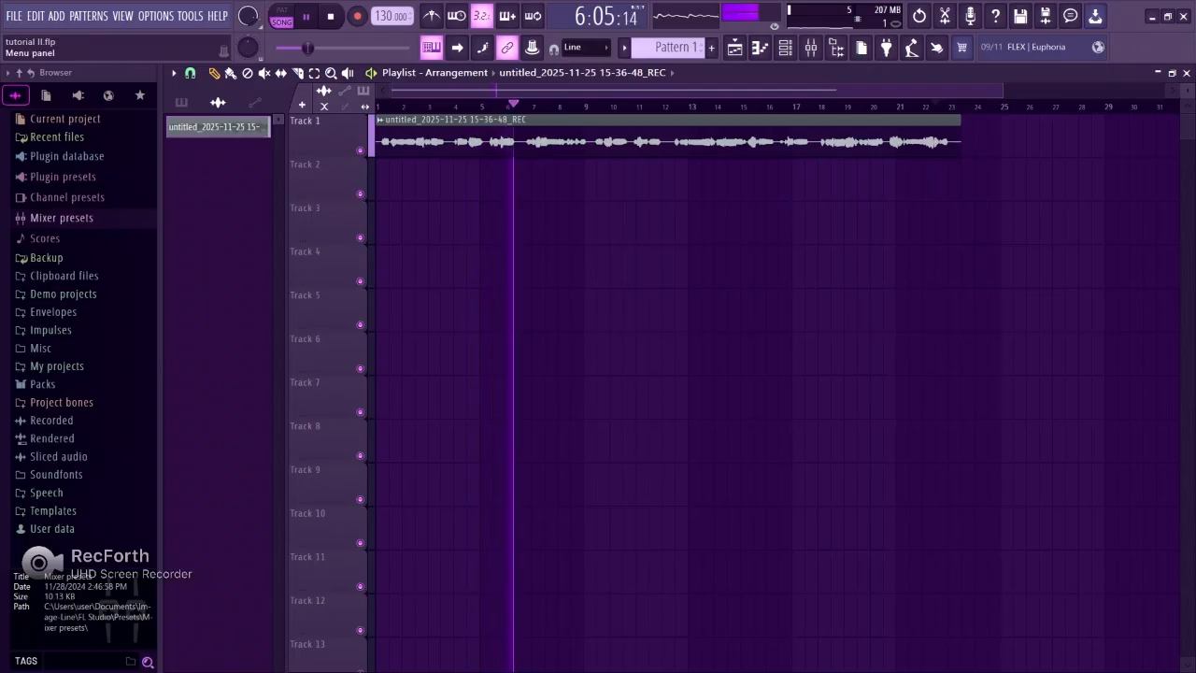
pyautogui.hotkey('alt', 'f')
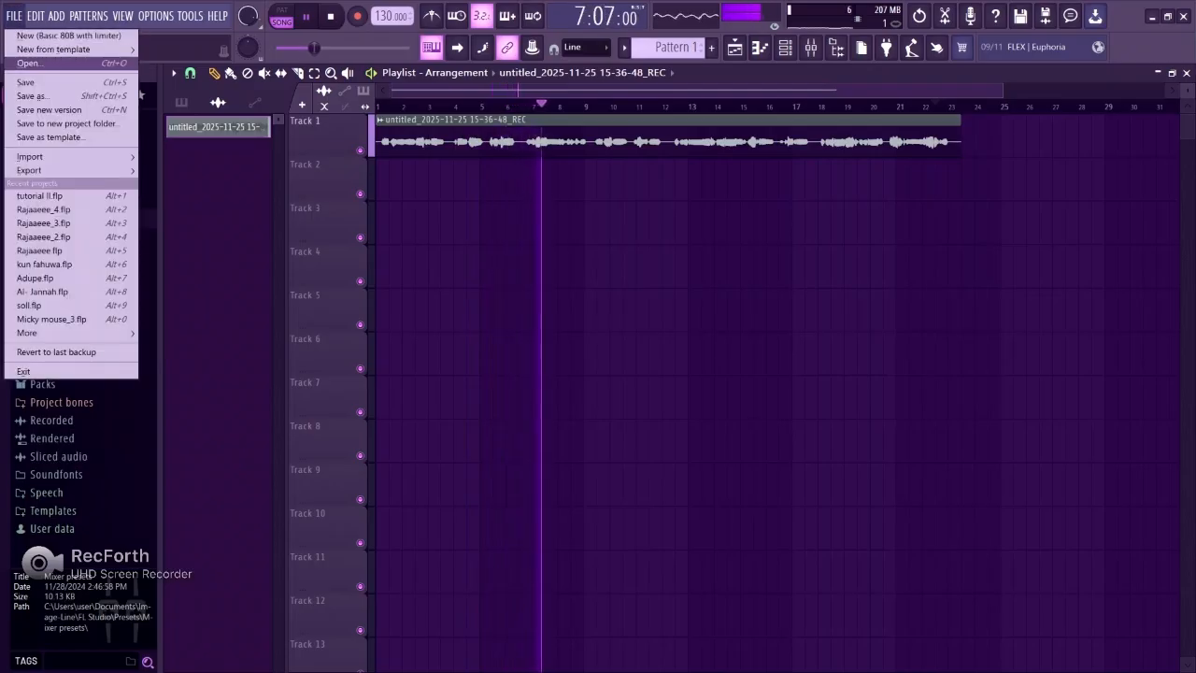
pyautogui.press('Escape')
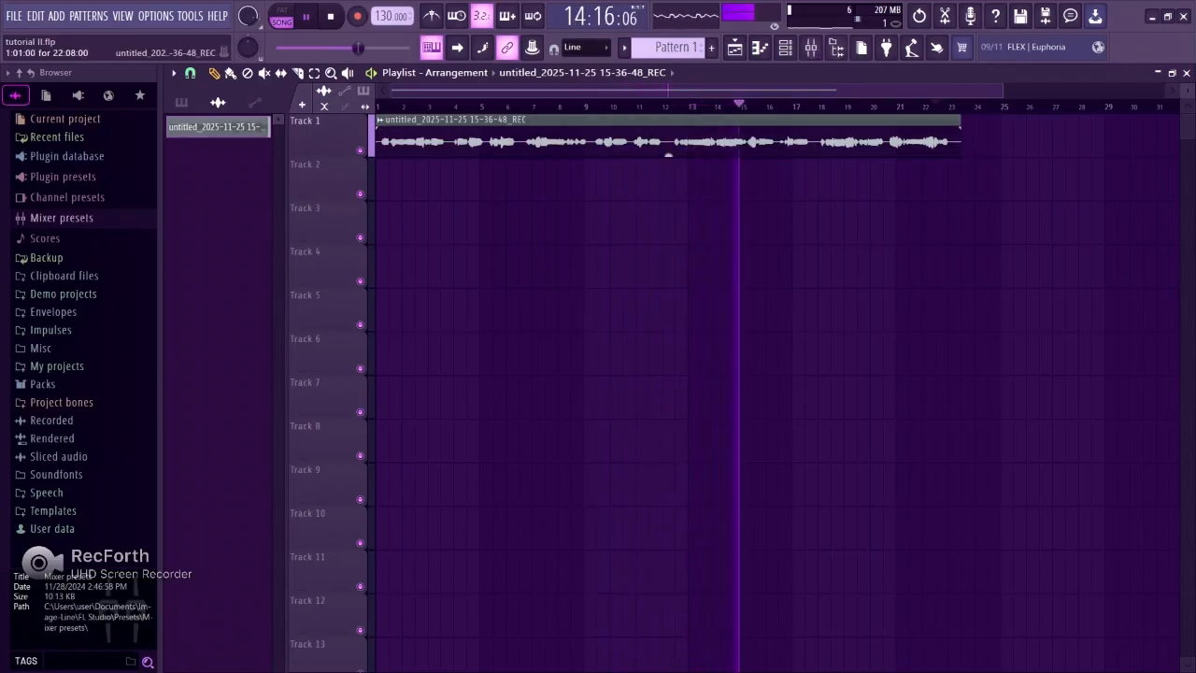
# Step: Open the recorded clip's channel settings to check its mixer track assignment, and close them
pyautogui.doubleClick(668, 147)
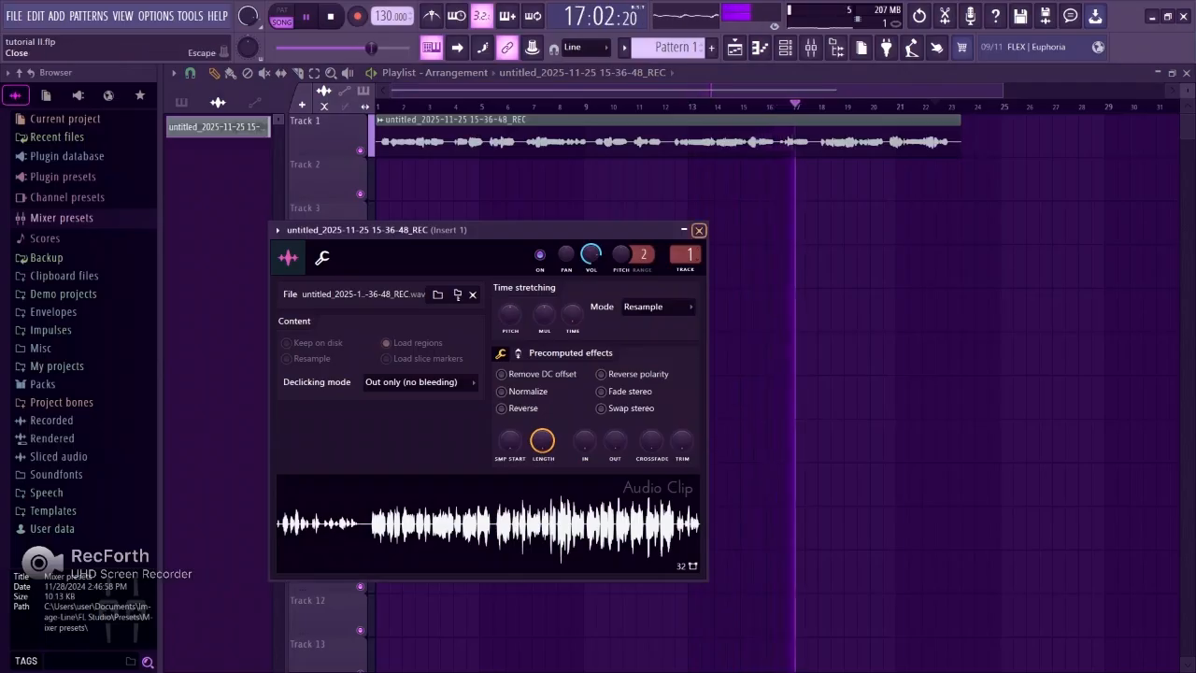
pyautogui.click(700, 230)
# Step: Load the Pitcher plugin into the first effect slot of mixer track Insert 1 and move its window clear of the occupied mixer tracks
pyautogui.click(811, 47)
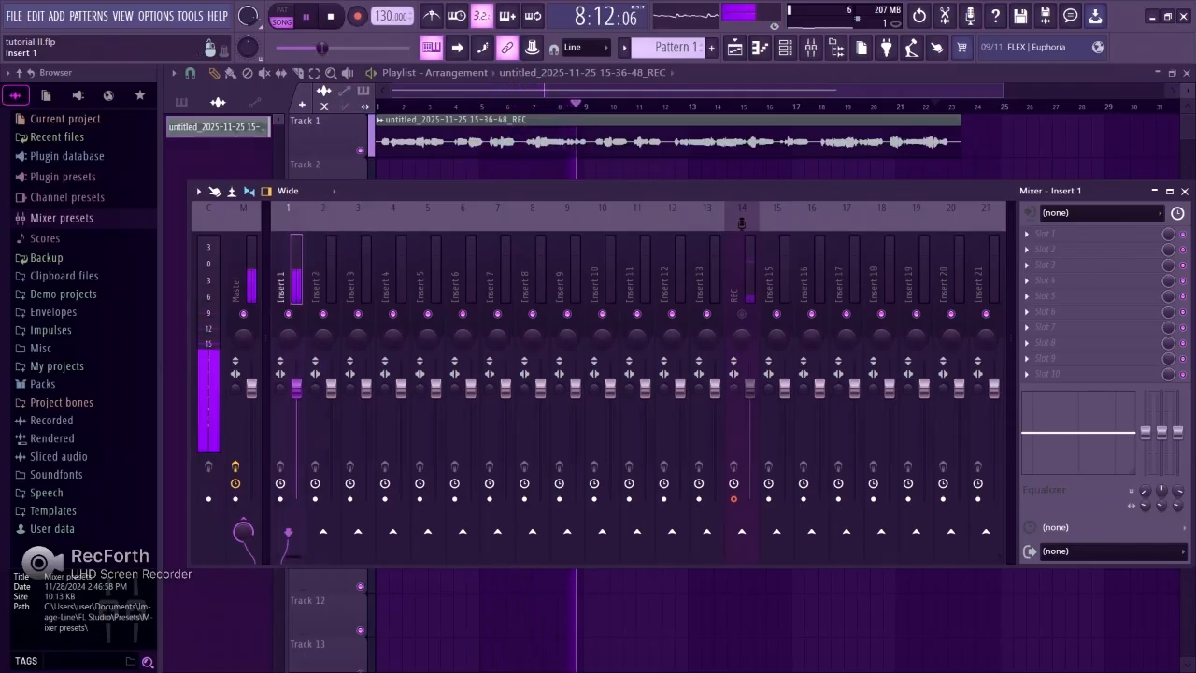
pyautogui.click(1033, 236)
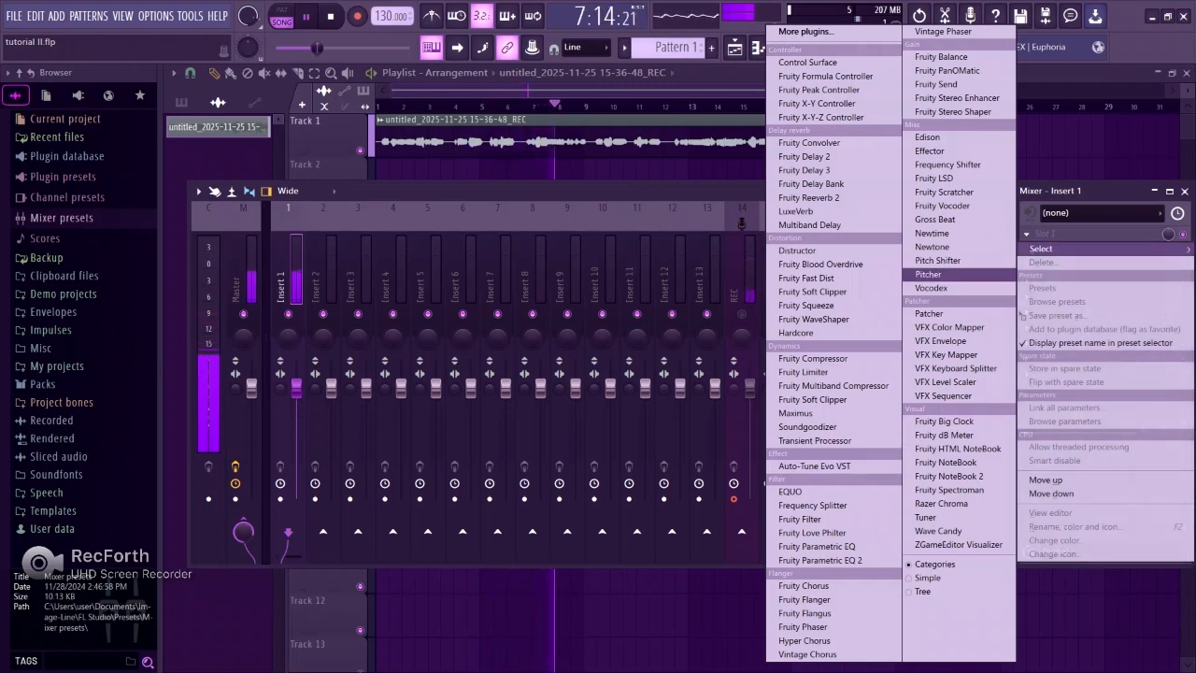
pyautogui.click(929, 274)
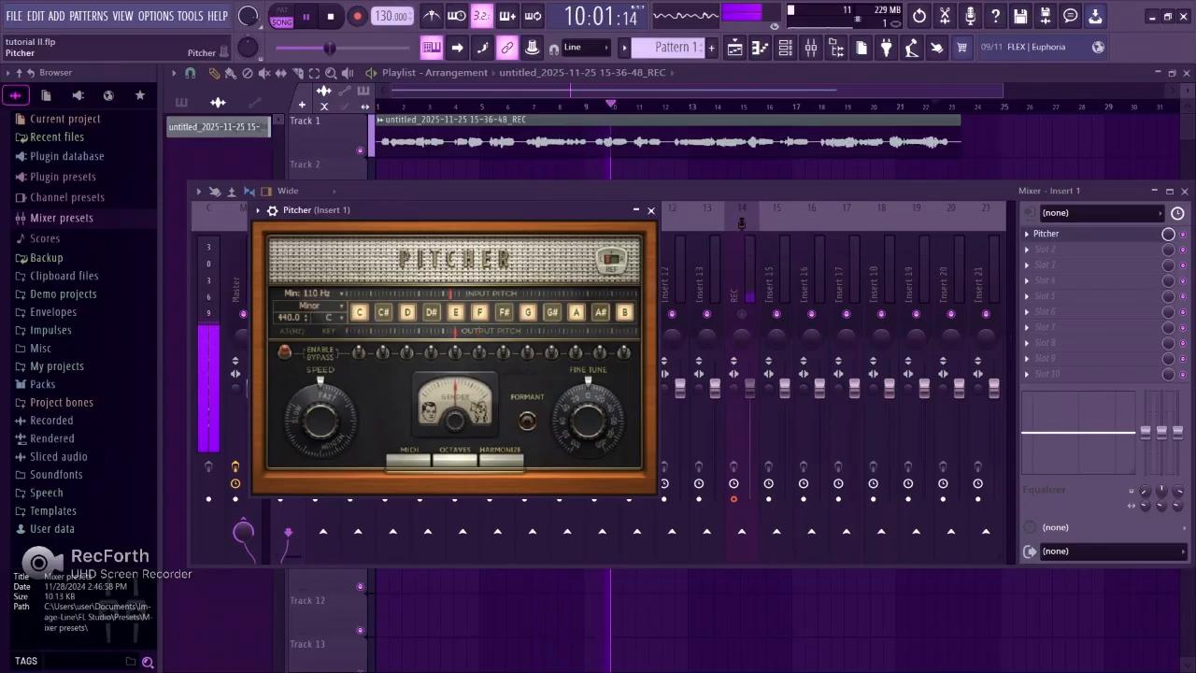
pyautogui.moveTo(374, 209); pyautogui.dragTo(754, 256)
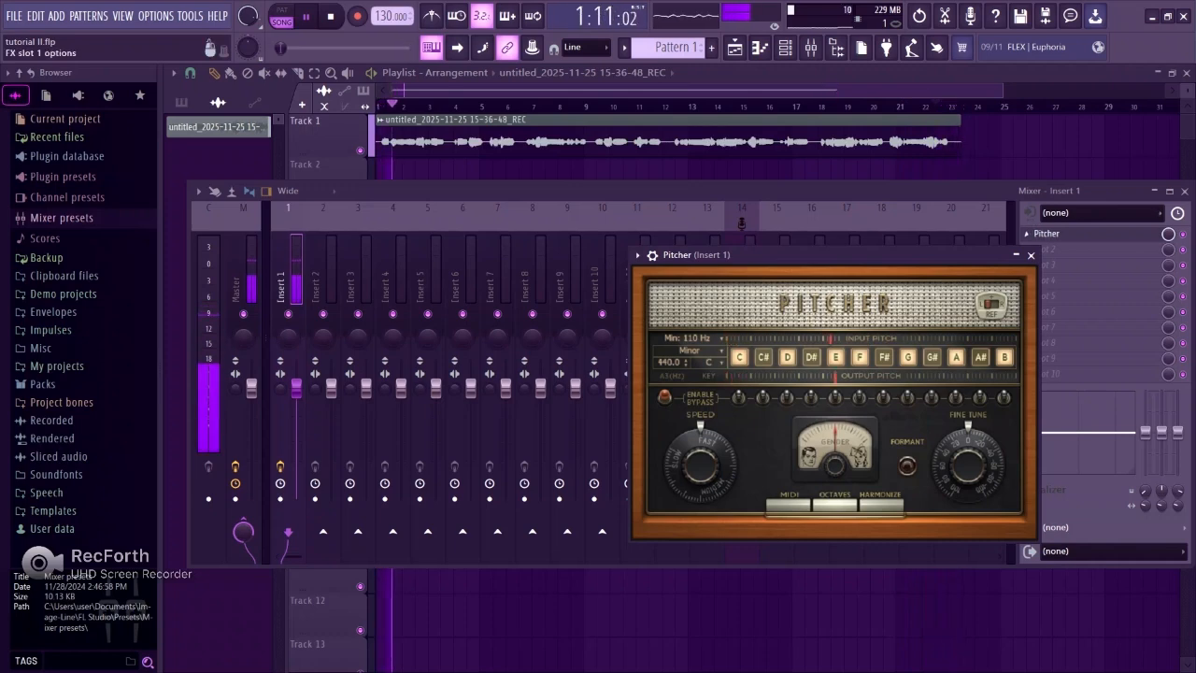
pyautogui.moveTo(841, 255); pyautogui.dragTo(855, 277)
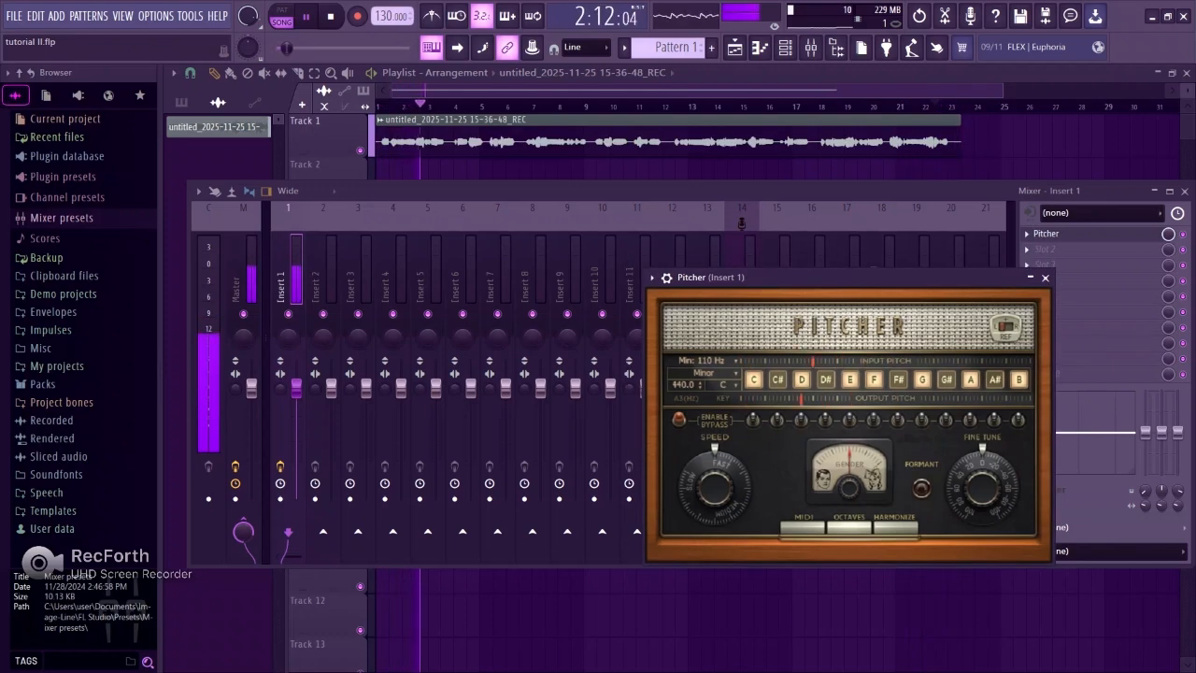
# Step: Switch Pitcher's scale back and forth between Major and Minor to compare their notes, finishing on Minor
pyautogui.click(735, 374)
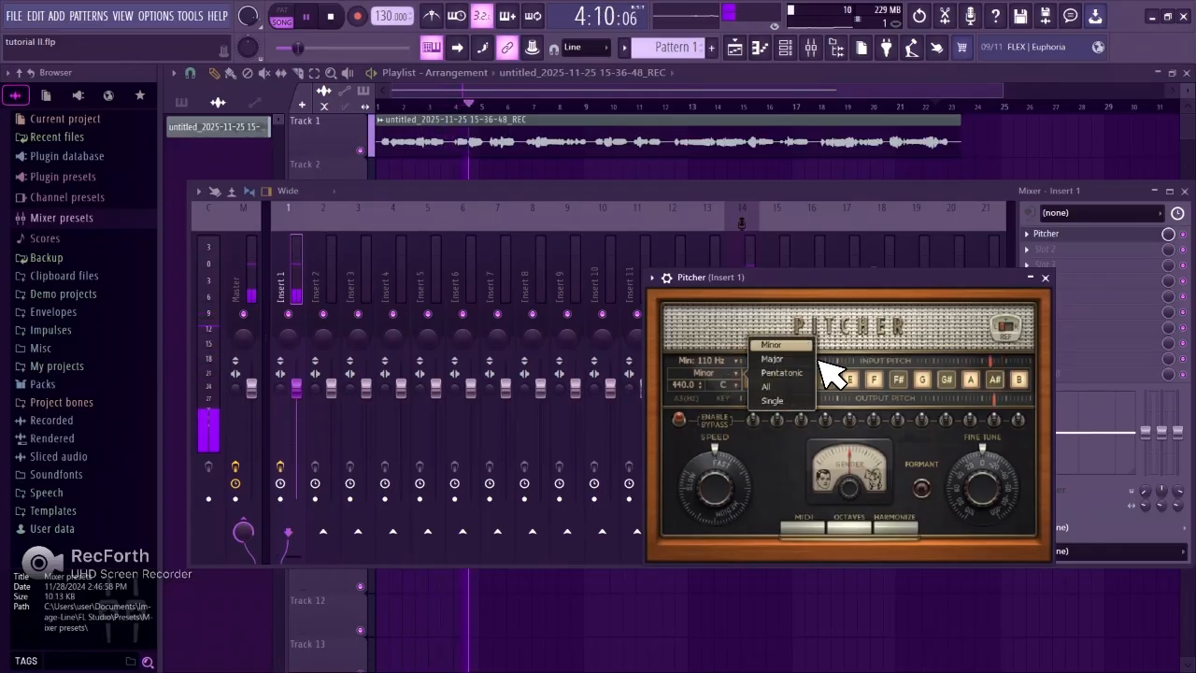
pyautogui.click(772, 359)
pyautogui.click(735, 374)
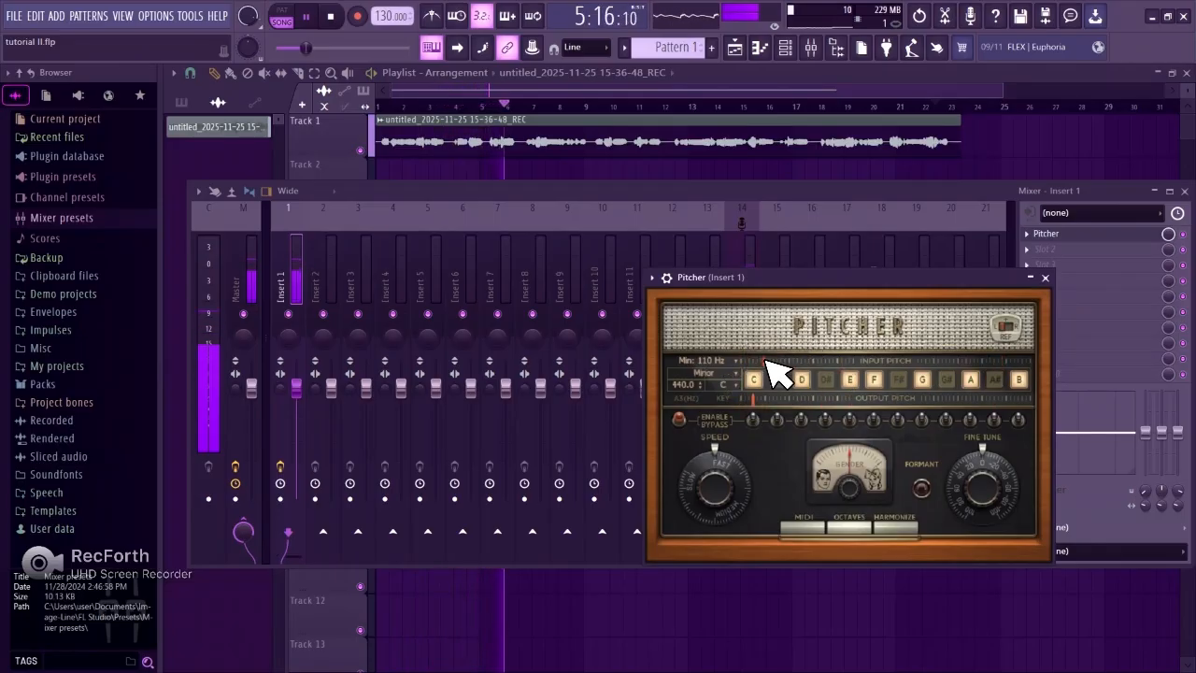
pyautogui.click(772, 345)
pyautogui.click(736, 374)
pyautogui.click(772, 362)
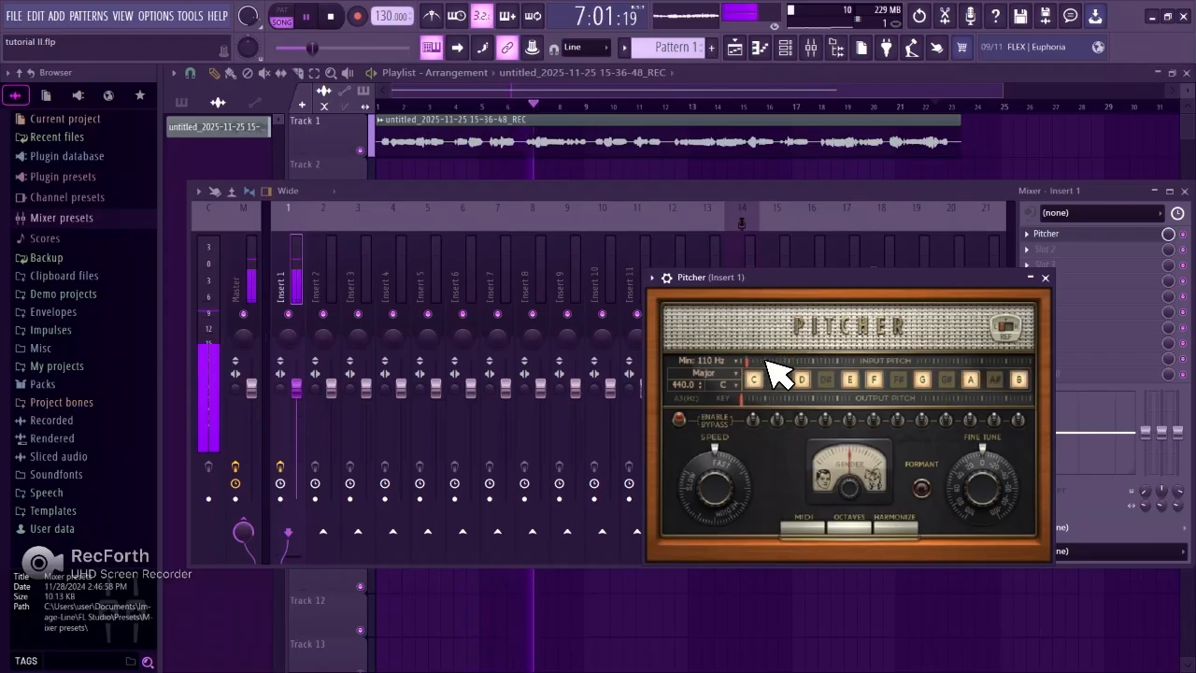
pyautogui.click(736, 374)
pyautogui.click(772, 345)
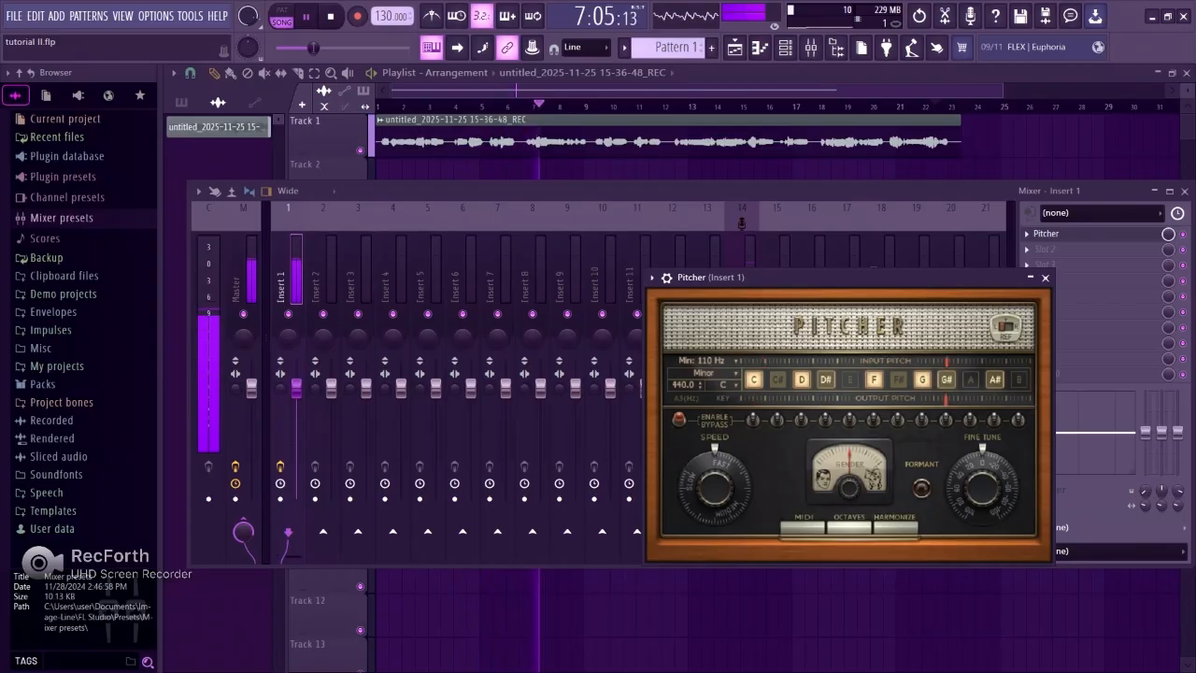
# Step: Set Pitcher to the Minor scale in the key of C and audition the vocal
pyautogui.click(723, 373)
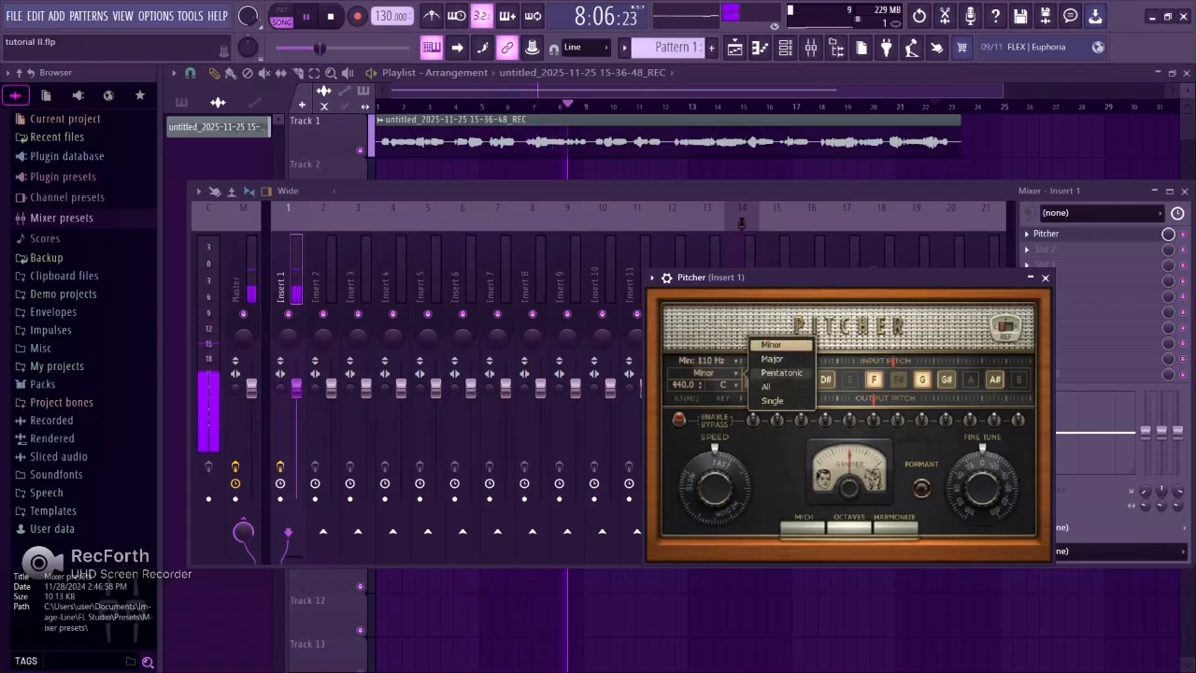
pyautogui.click(771, 345)
pyautogui.click(730, 384)
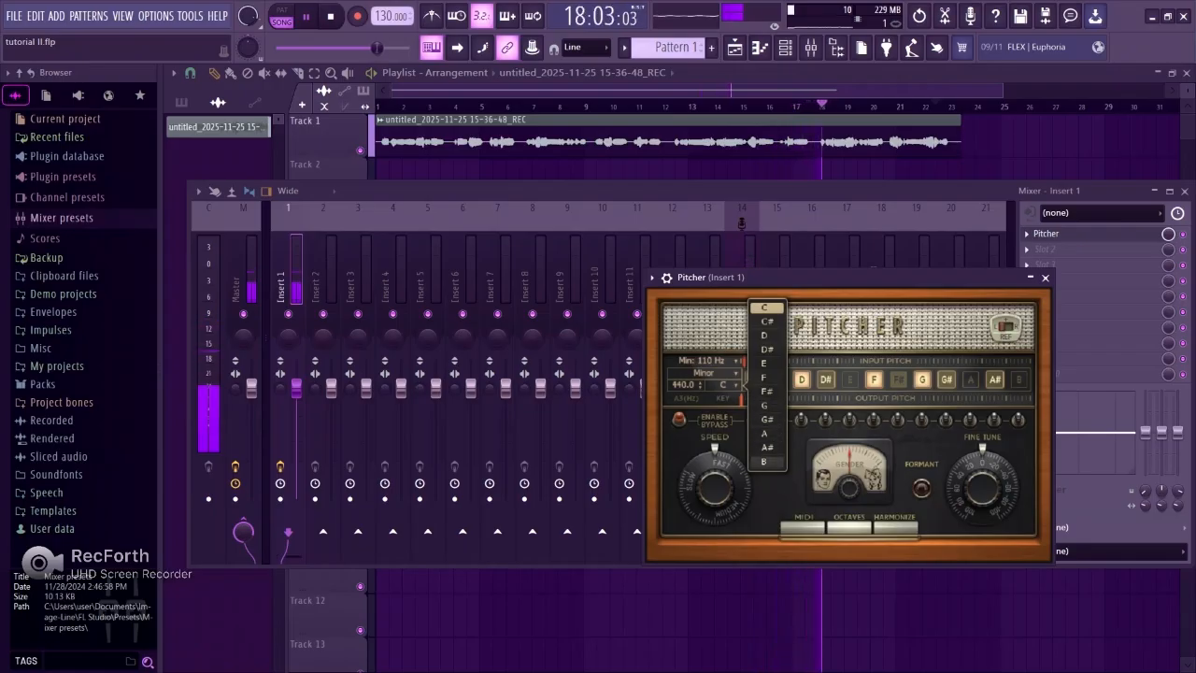
pyautogui.click(765, 306)
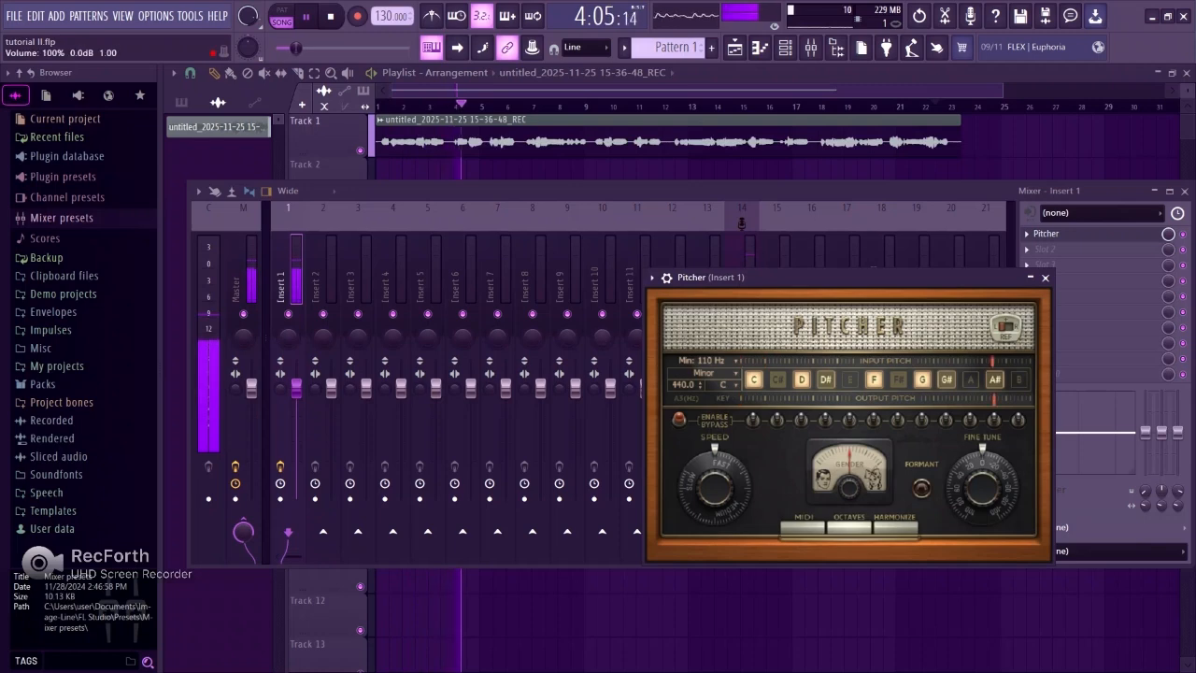
# Step: Set Pitcher's scale to Major in the key of C to audition the vocal
pyautogui.click(737, 373)
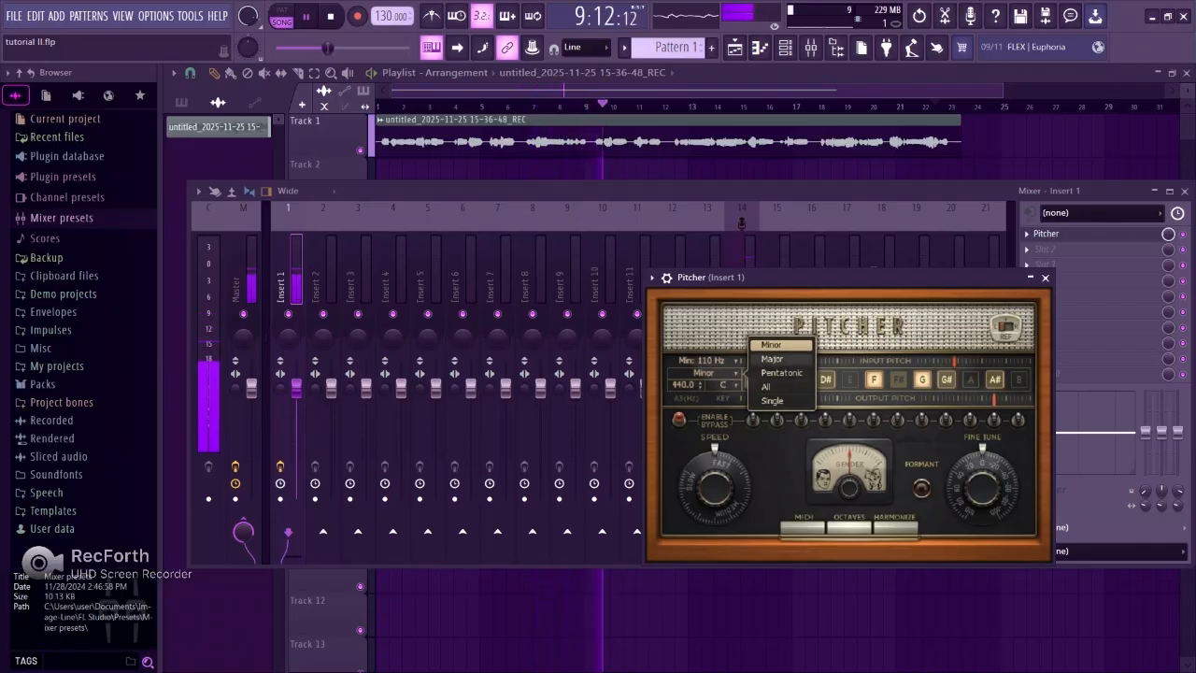
pyautogui.click(779, 361)
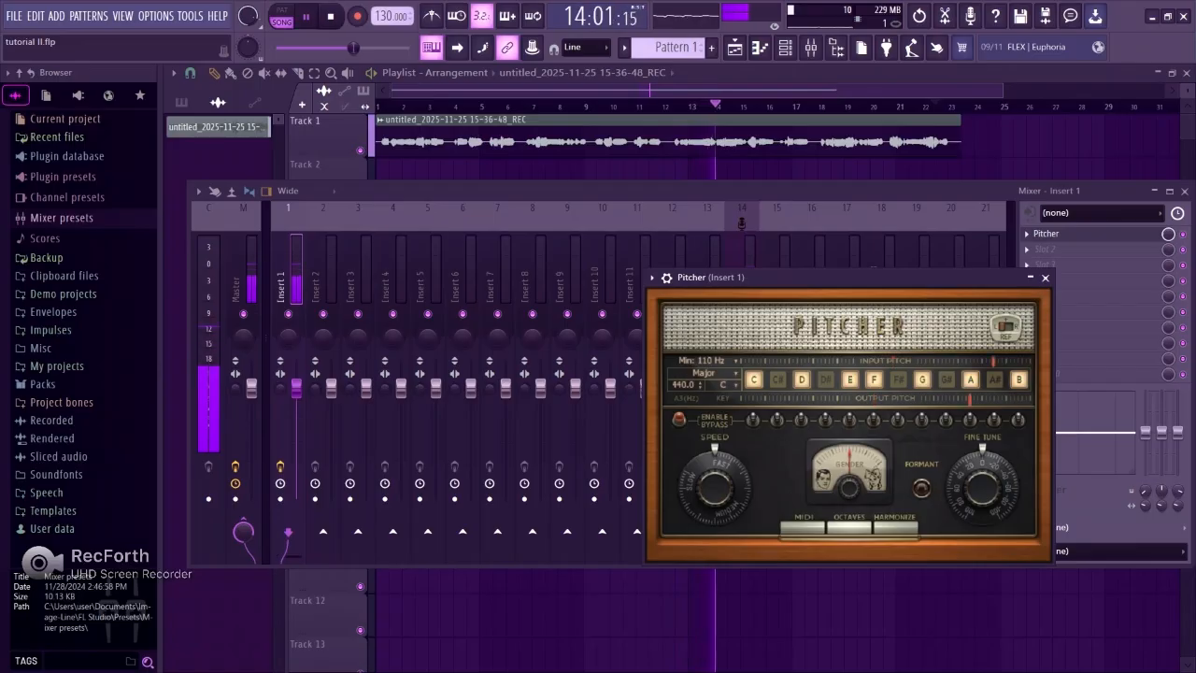
pyautogui.click(736, 372)
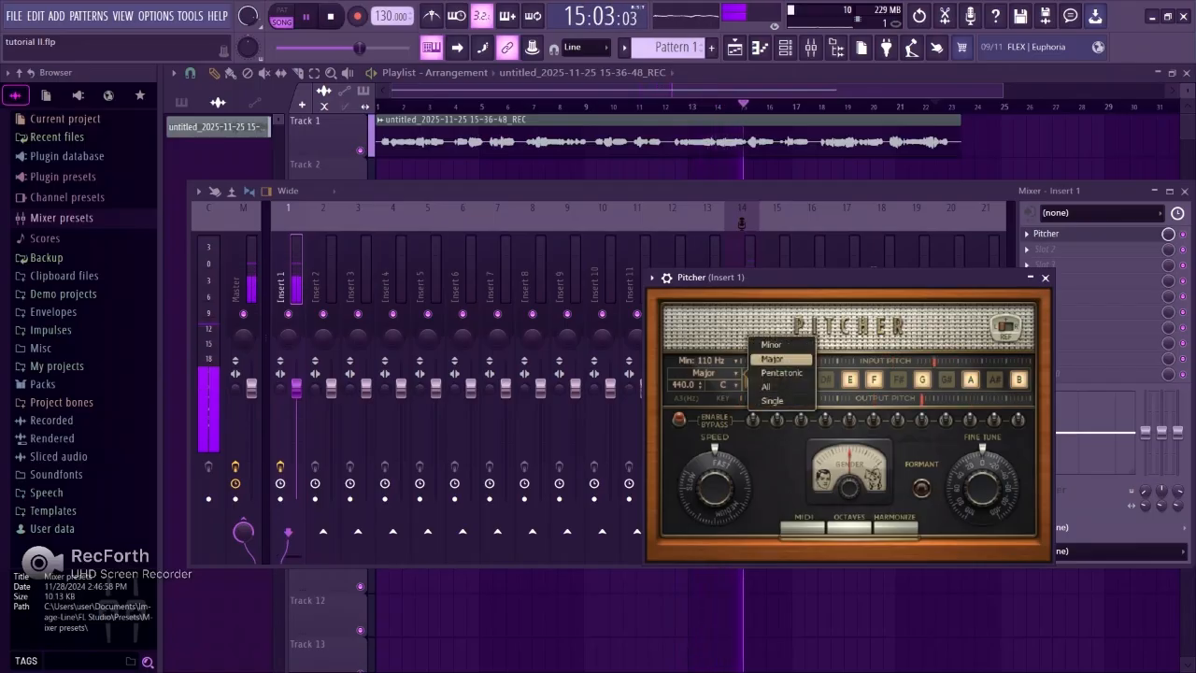
pyautogui.click(772, 358)
# Step: Set Pitcher's key to C# and audition the vocal in Major, Minor and Major again
pyautogui.click(722, 384)
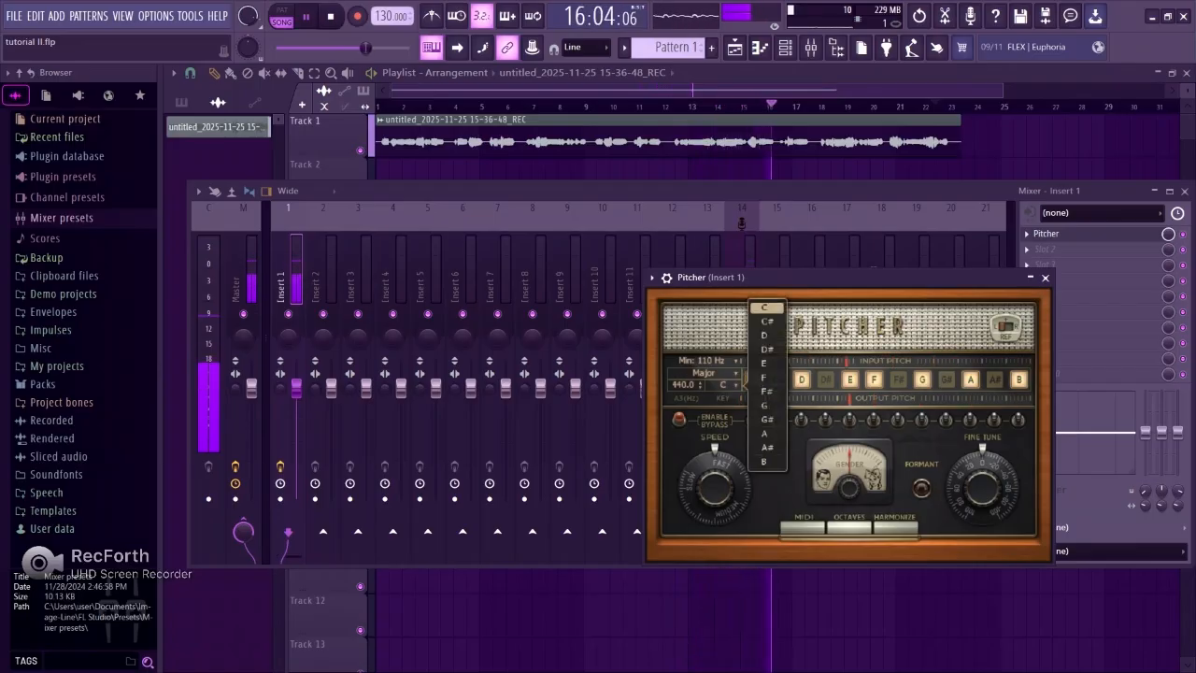
pyautogui.click(767, 321)
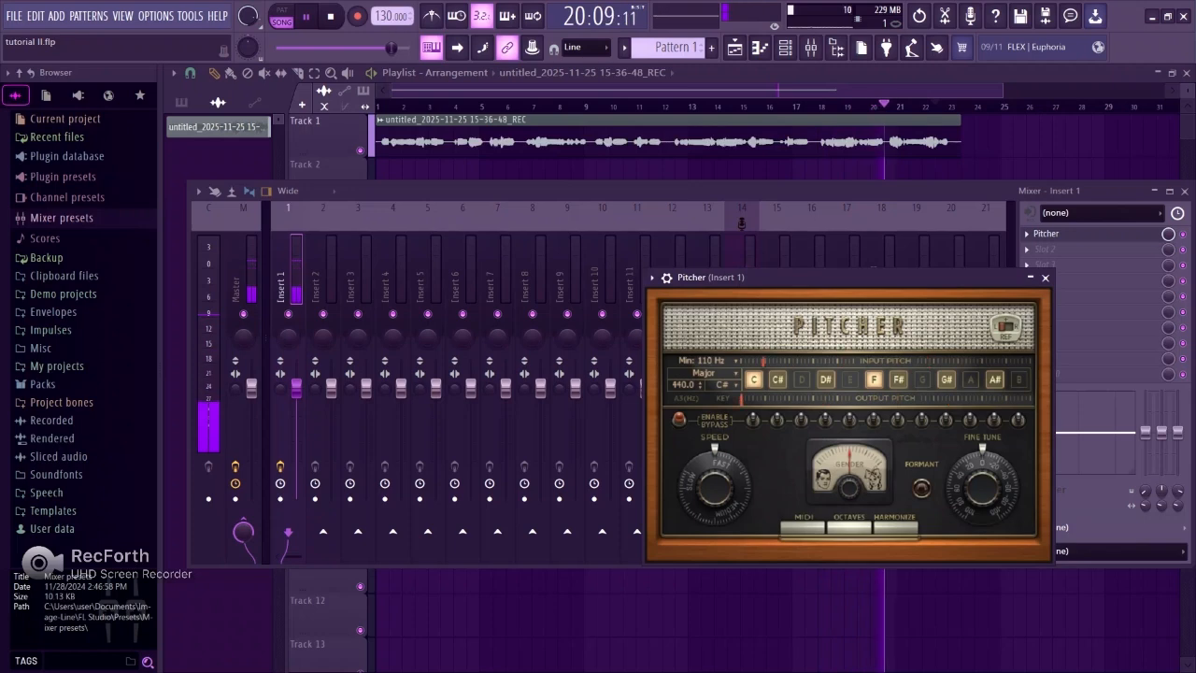
pyautogui.click(703, 373)
pyautogui.click(771, 345)
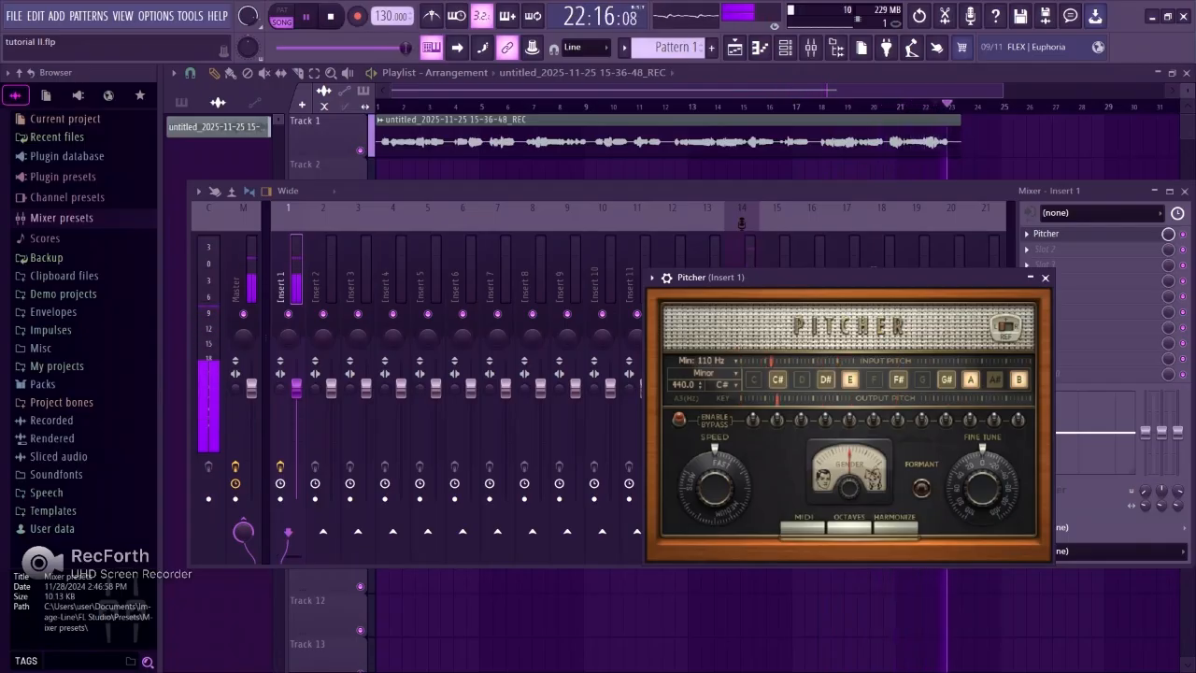
pyautogui.click(703, 372)
pyautogui.click(776, 360)
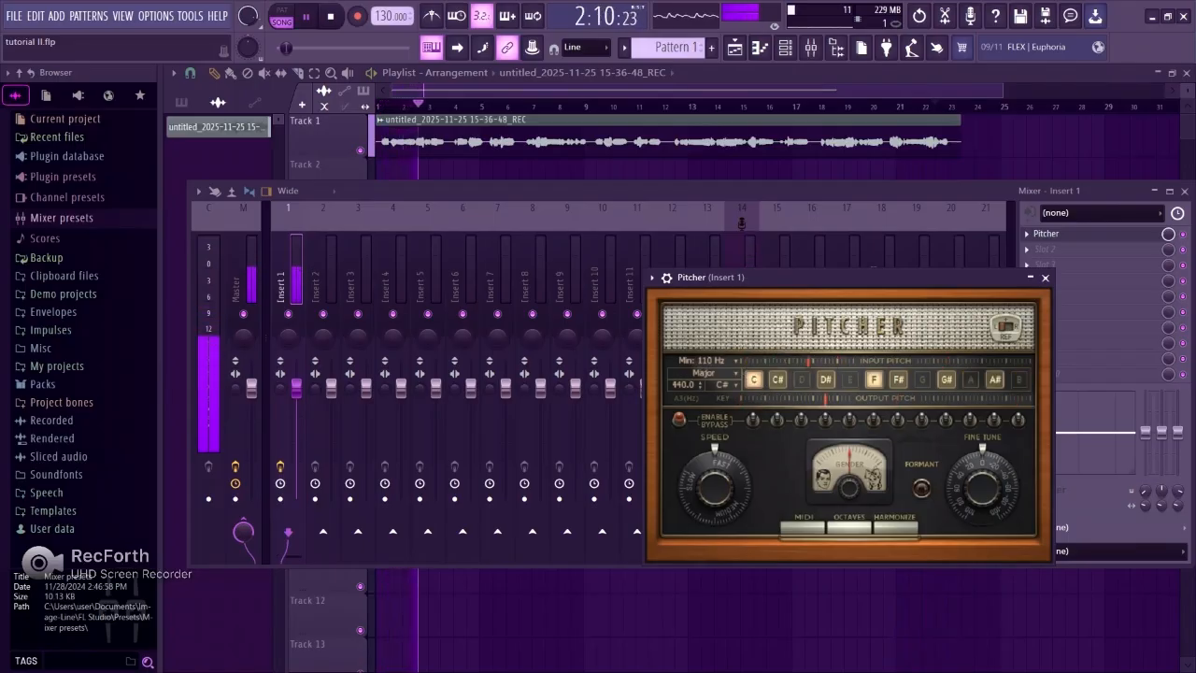
# Step: Set Pitcher's key to D and audition the vocal in Major followed by Minor
pyautogui.click(722, 385)
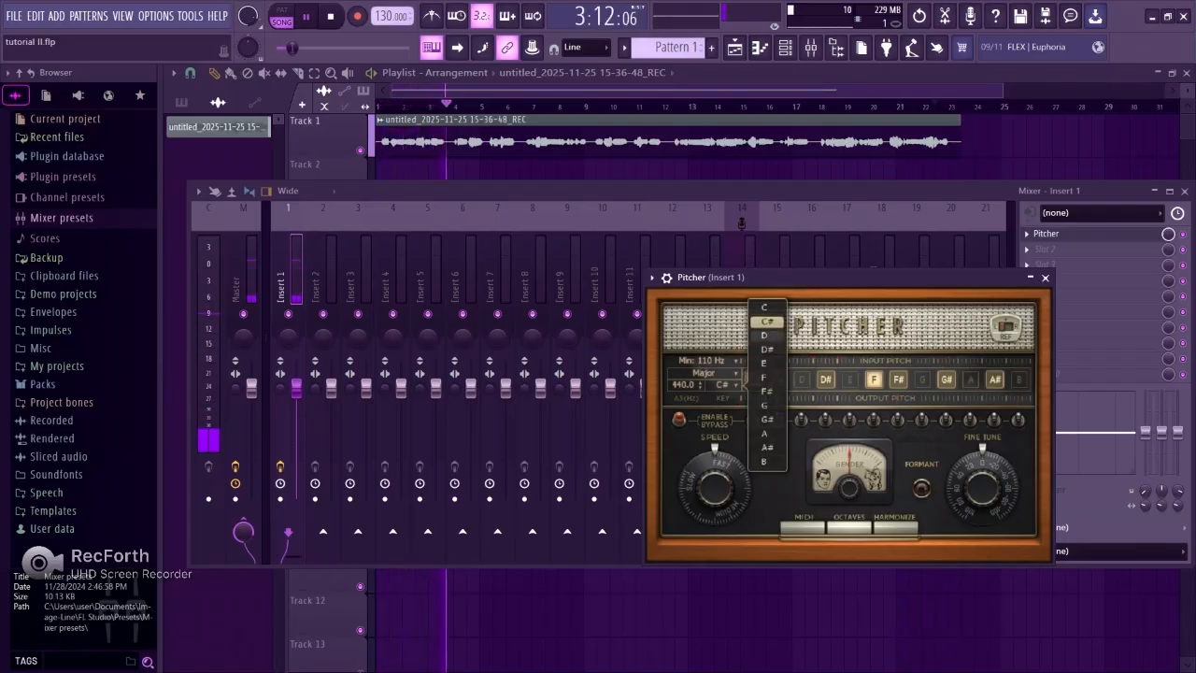
pyautogui.click(766, 334)
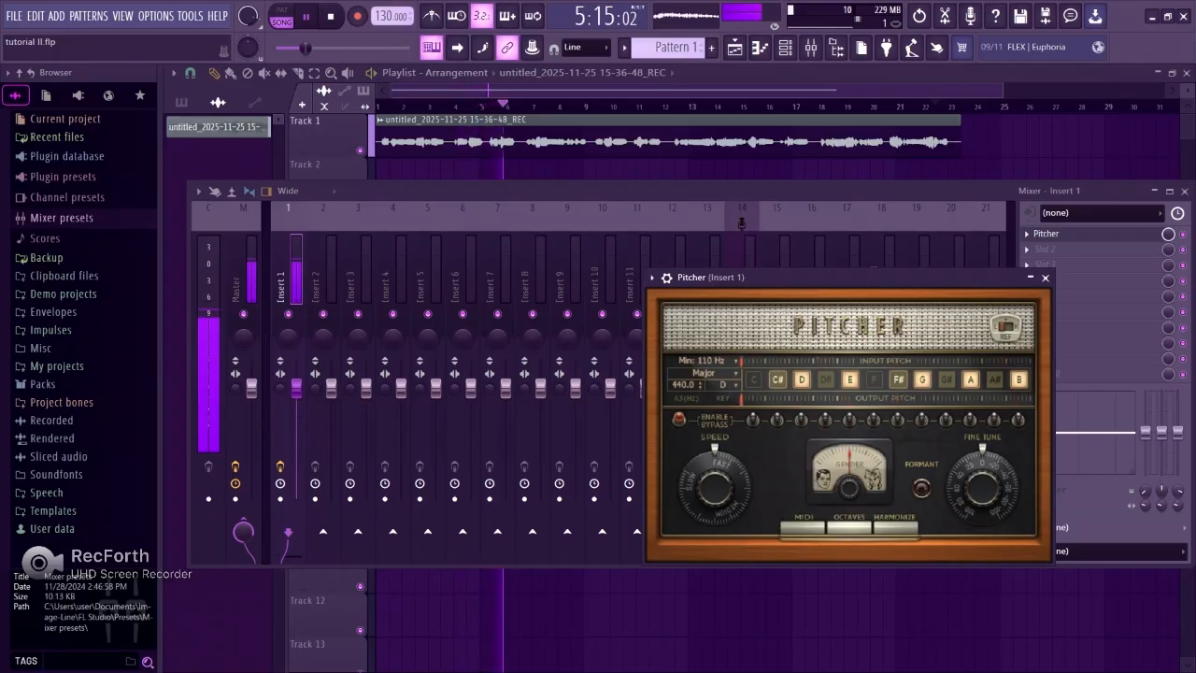
pyautogui.click(711, 373)
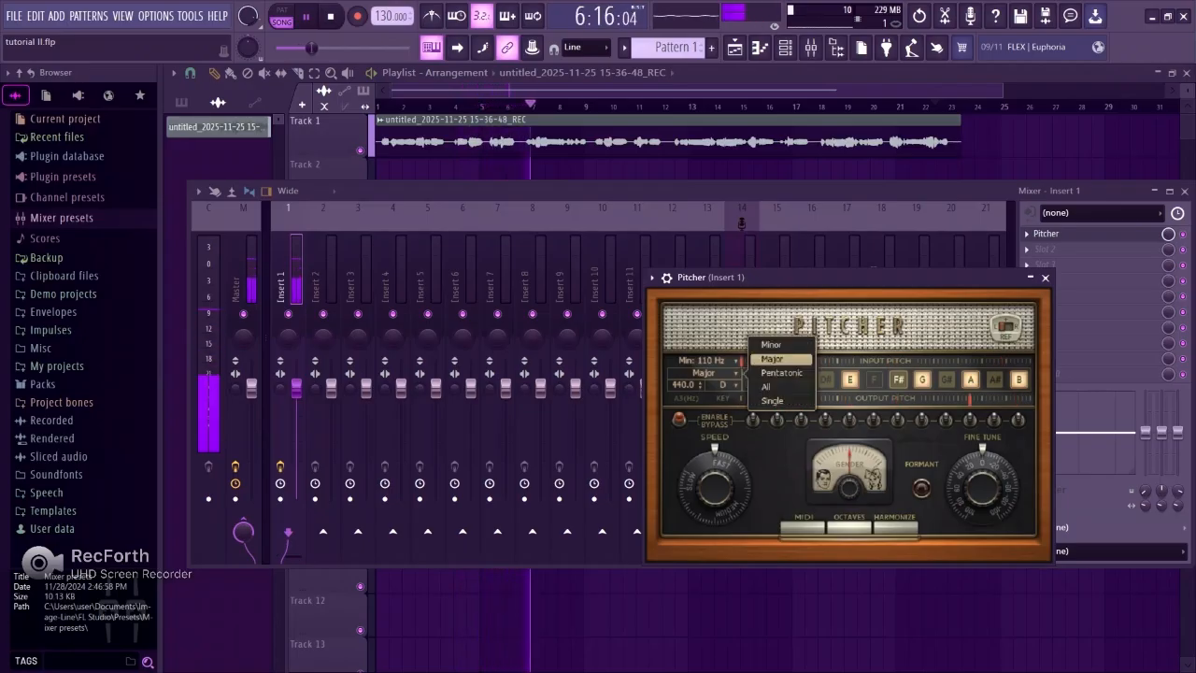
pyautogui.click(771, 344)
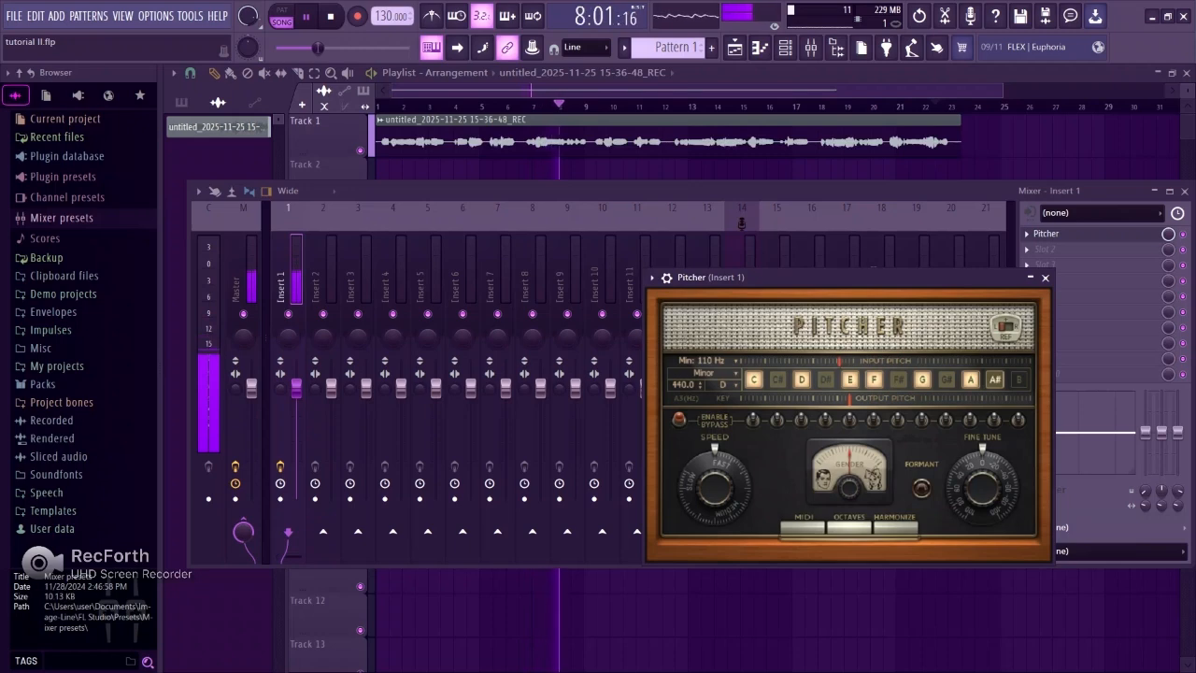
# Step: Set Pitcher's key to D# and audition the vocal in Minor, Major and Minor again
pyautogui.click(721, 384)
pyautogui.click(768, 350)
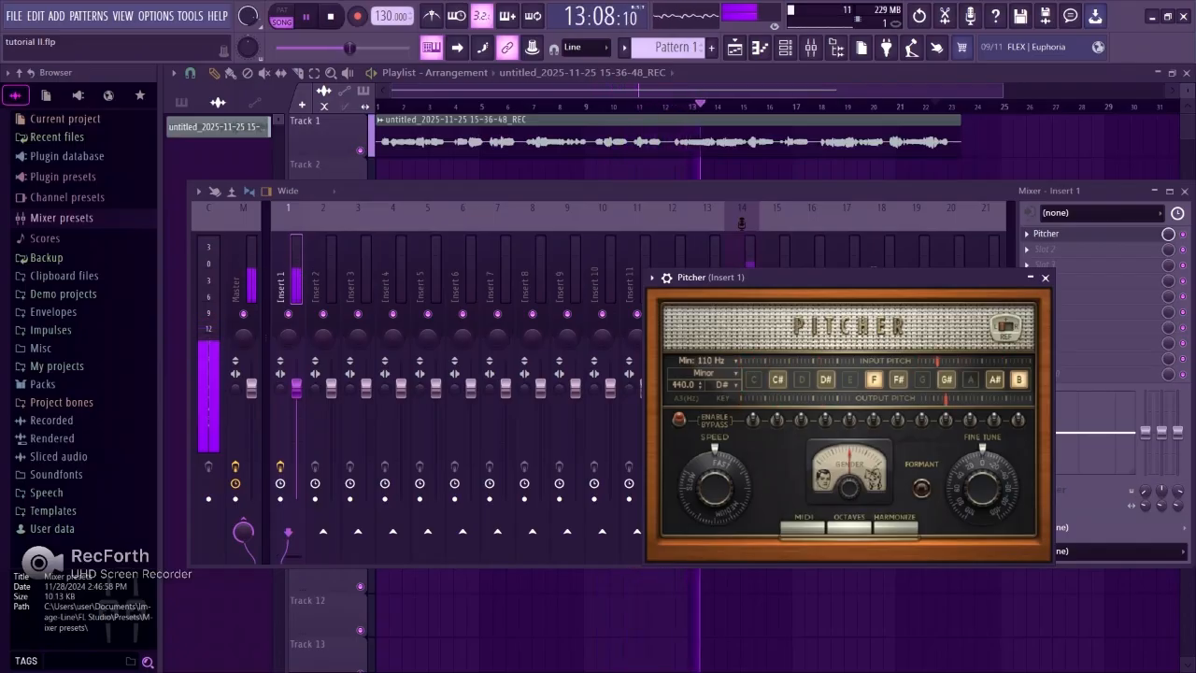
pyautogui.click(701, 372)
pyautogui.click(780, 360)
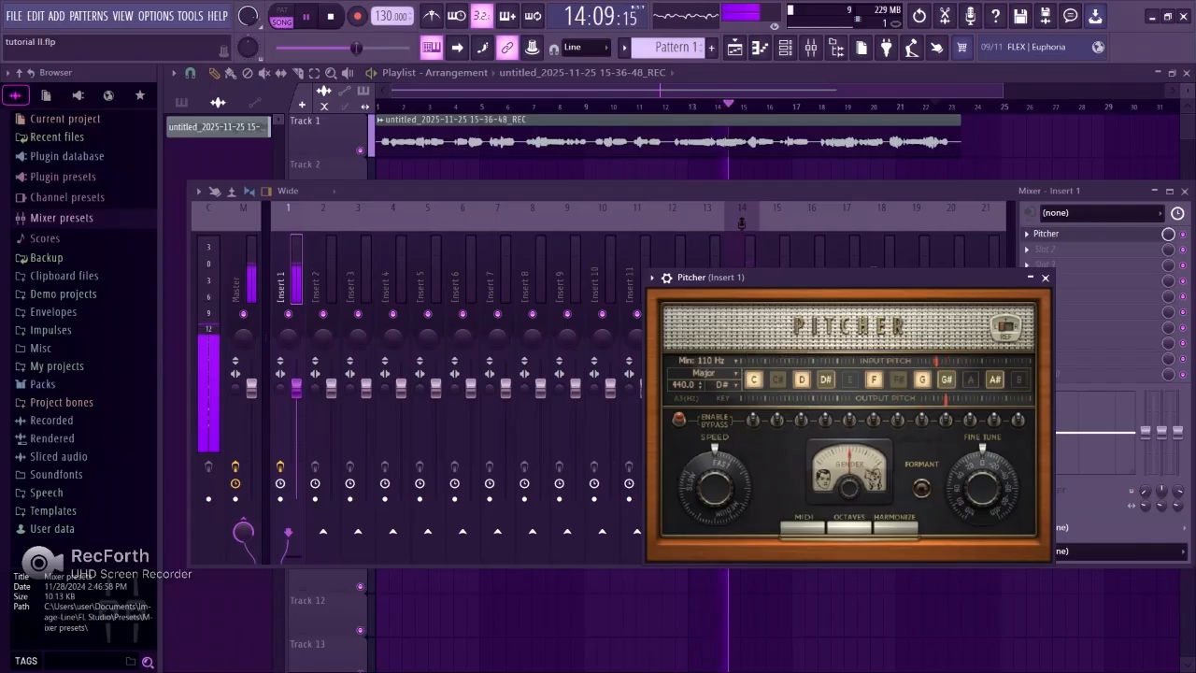
pyautogui.click(703, 372)
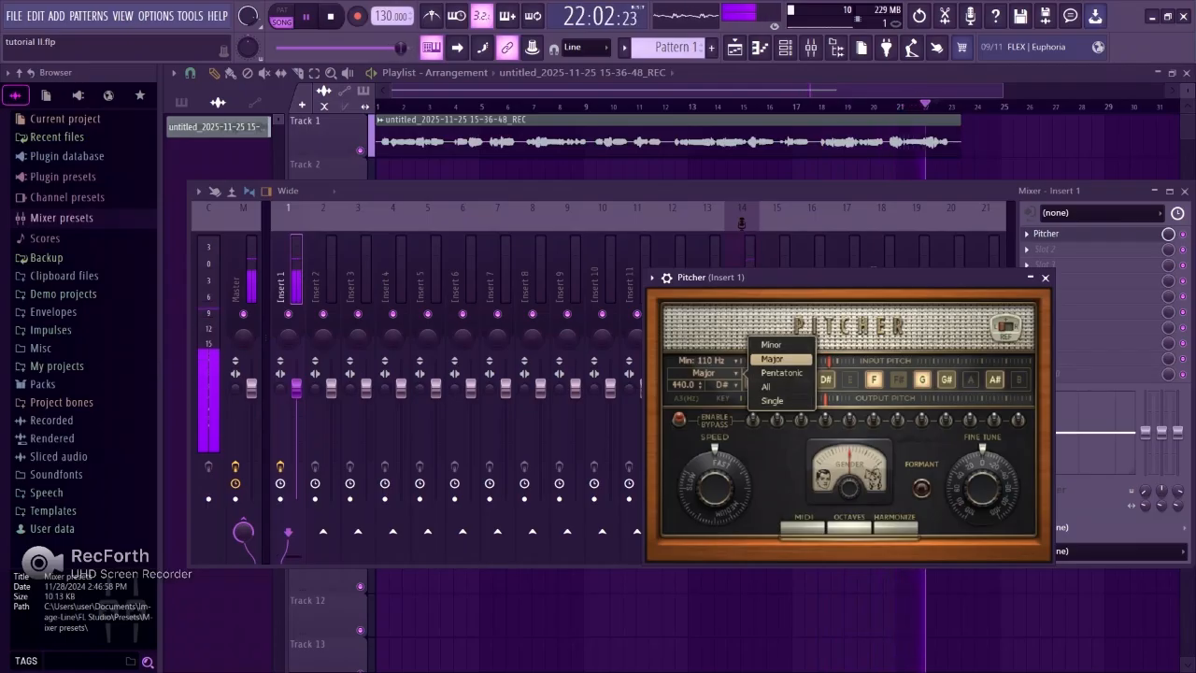
pyautogui.click(785, 359)
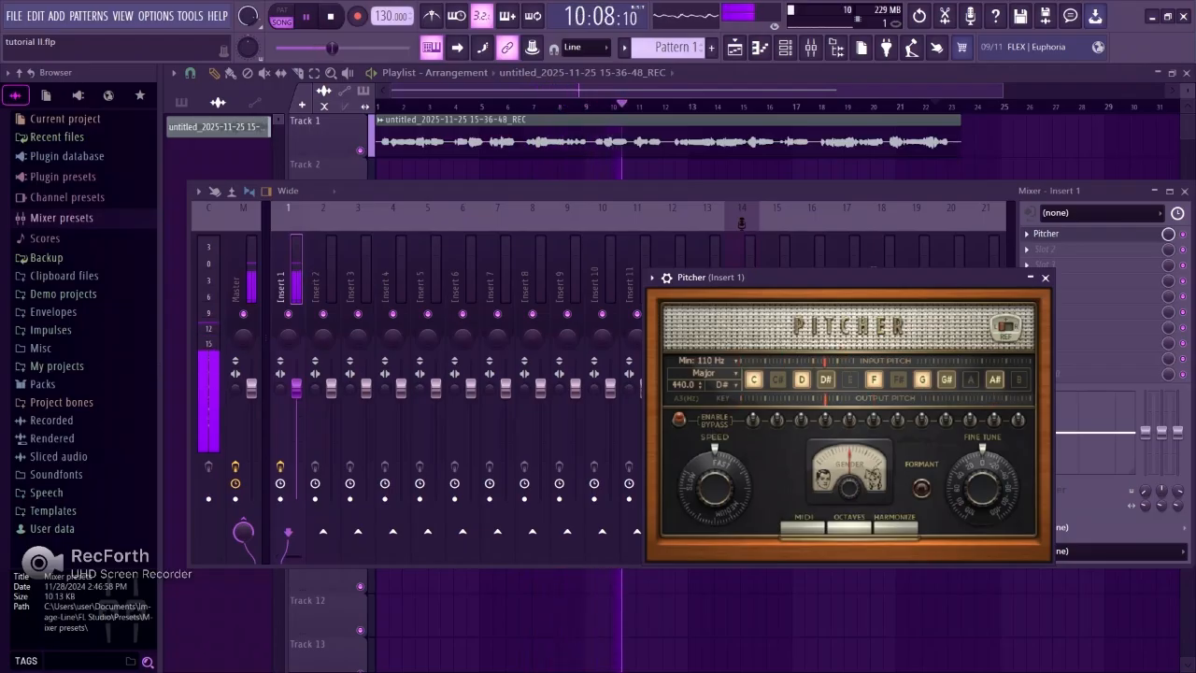
pyautogui.click(735, 373)
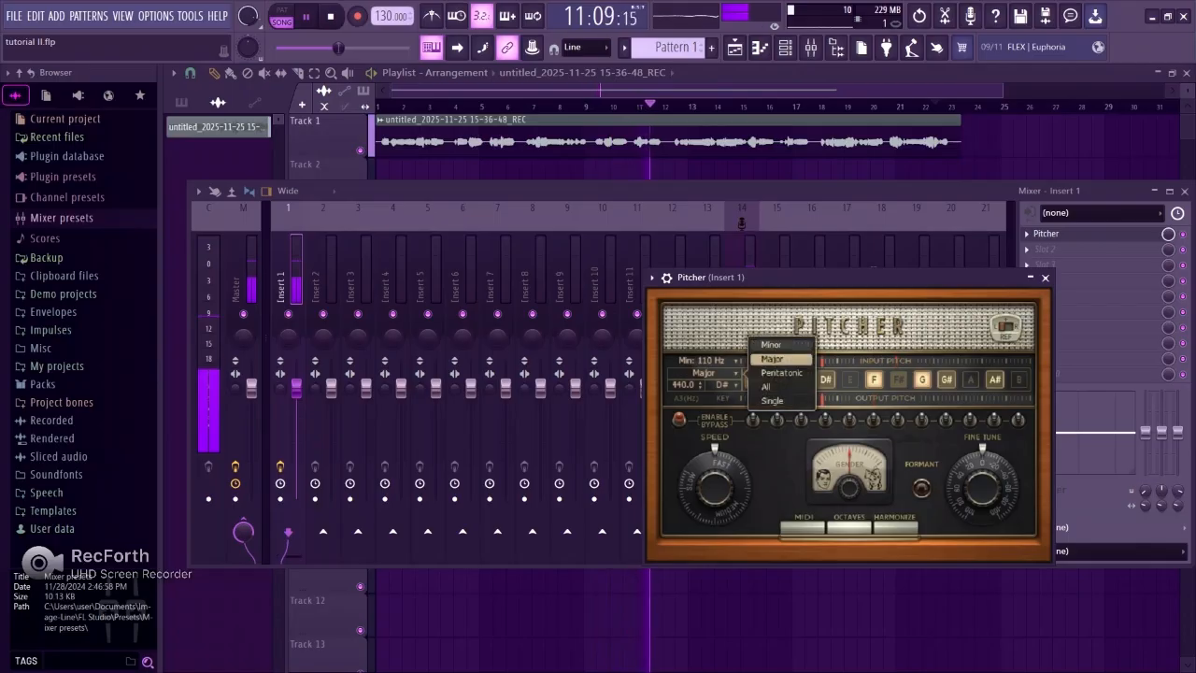
pyautogui.click(772, 344)
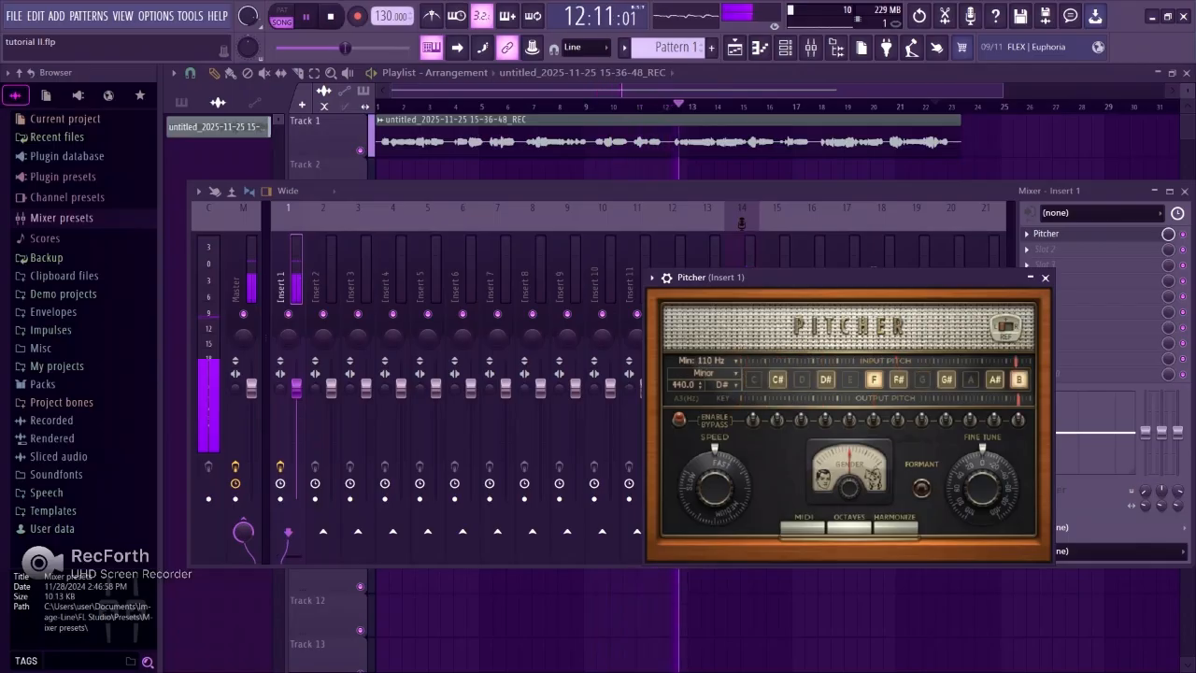
# Step: Set Pitcher's key to E and audition the vocal in Minor, Major and Minor again
pyautogui.click(735, 385)
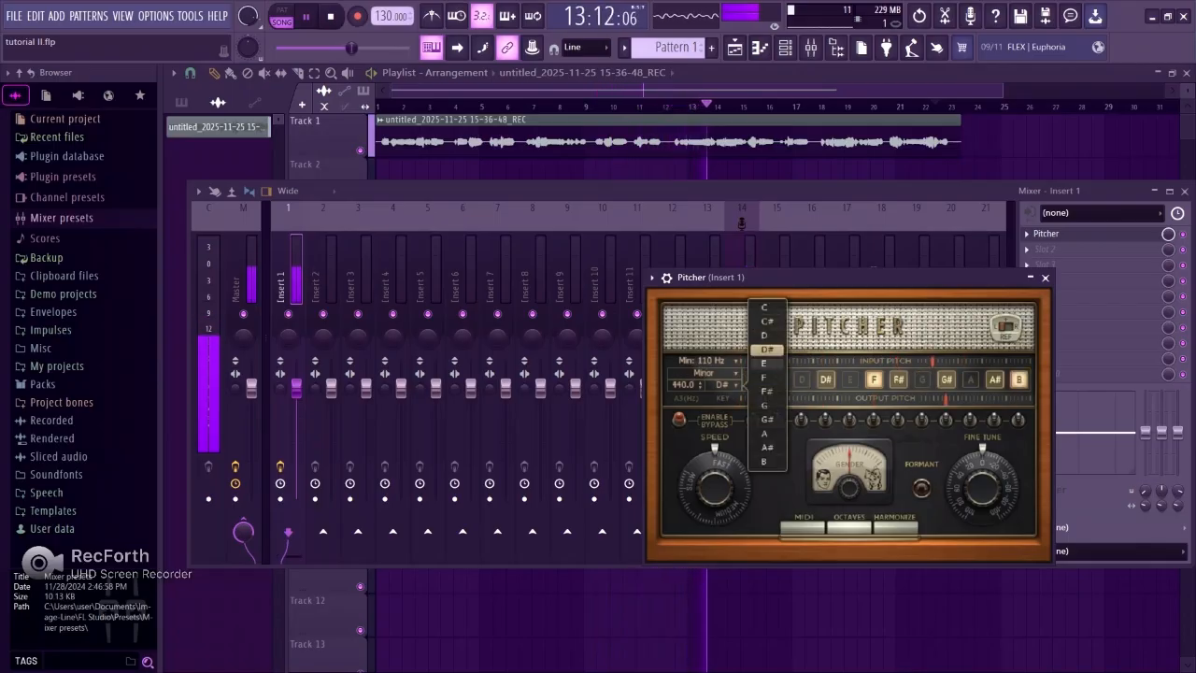
pyautogui.click(765, 363)
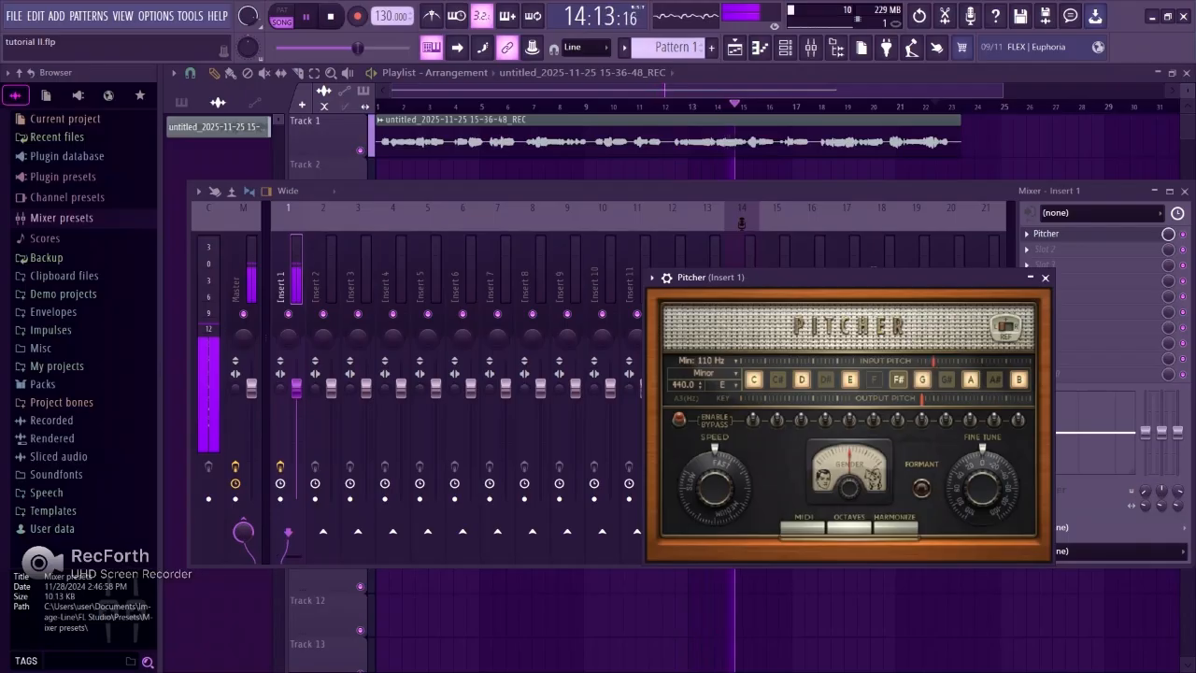
pyautogui.click(734, 373)
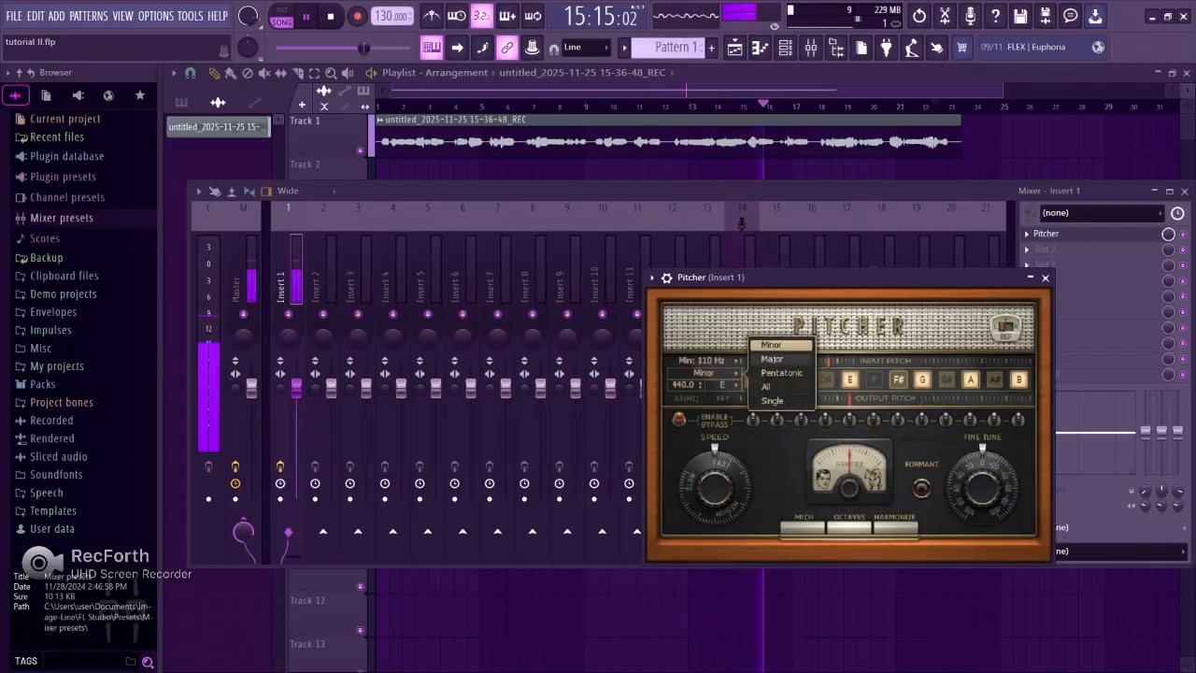
pyautogui.click(772, 359)
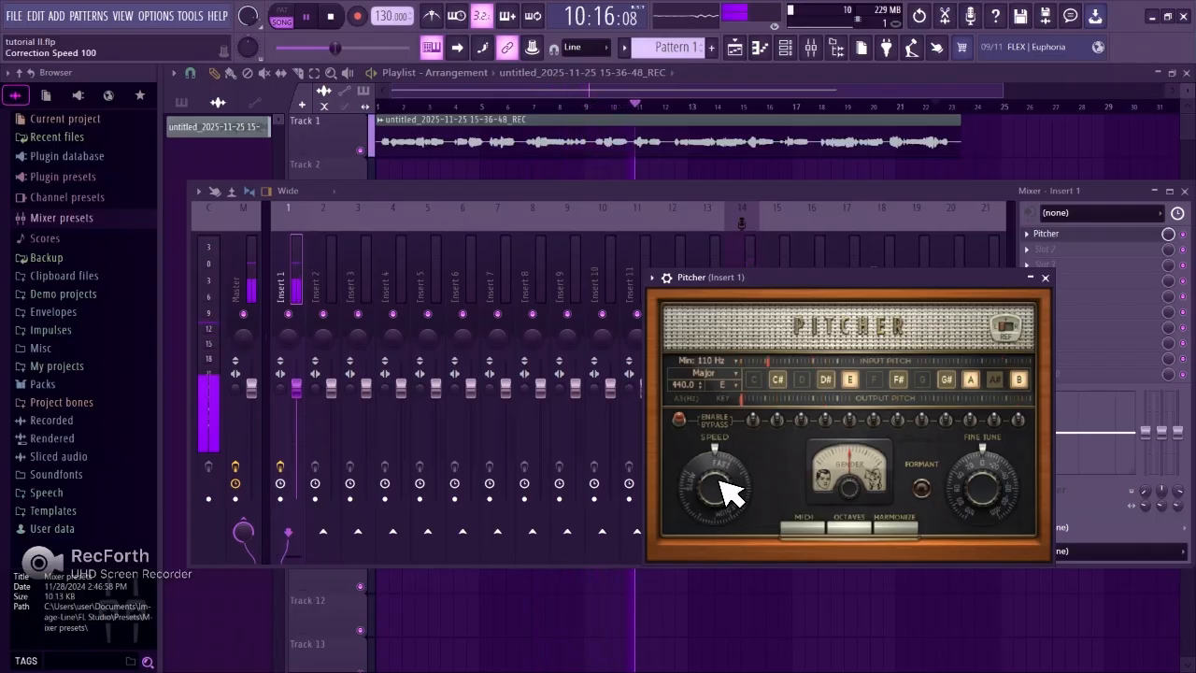
pyautogui.moveTo(729, 493); pyautogui.dragTo(757, 514)
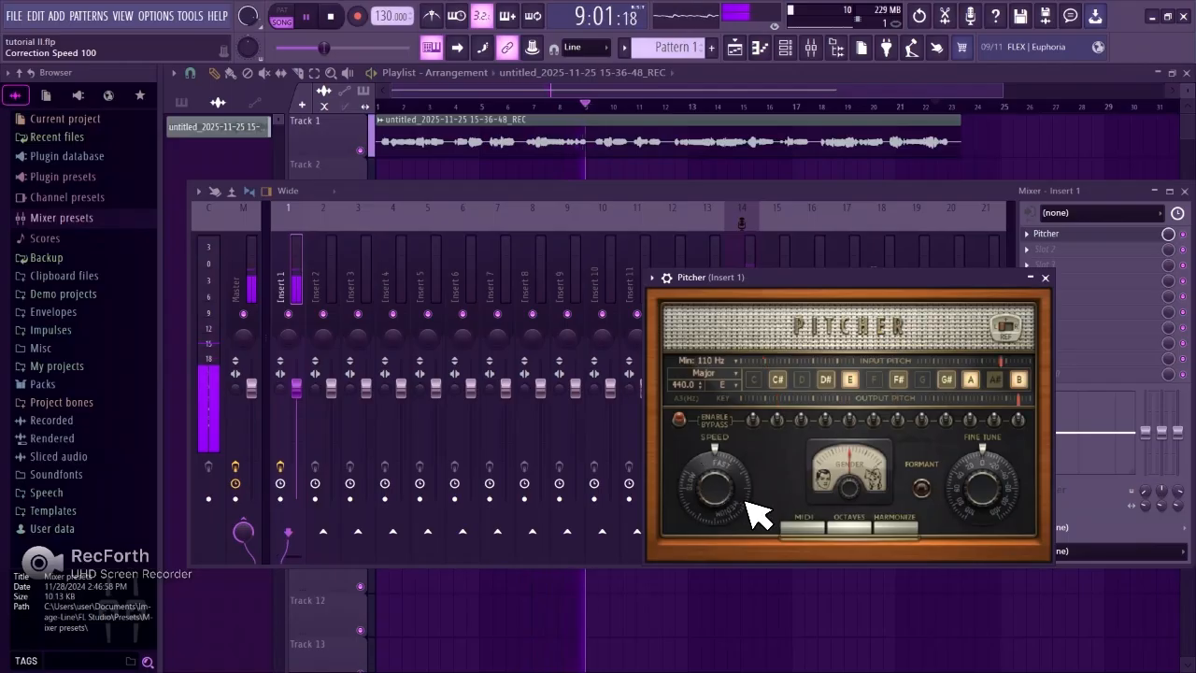
pyautogui.click(720, 372)
pyautogui.click(781, 345)
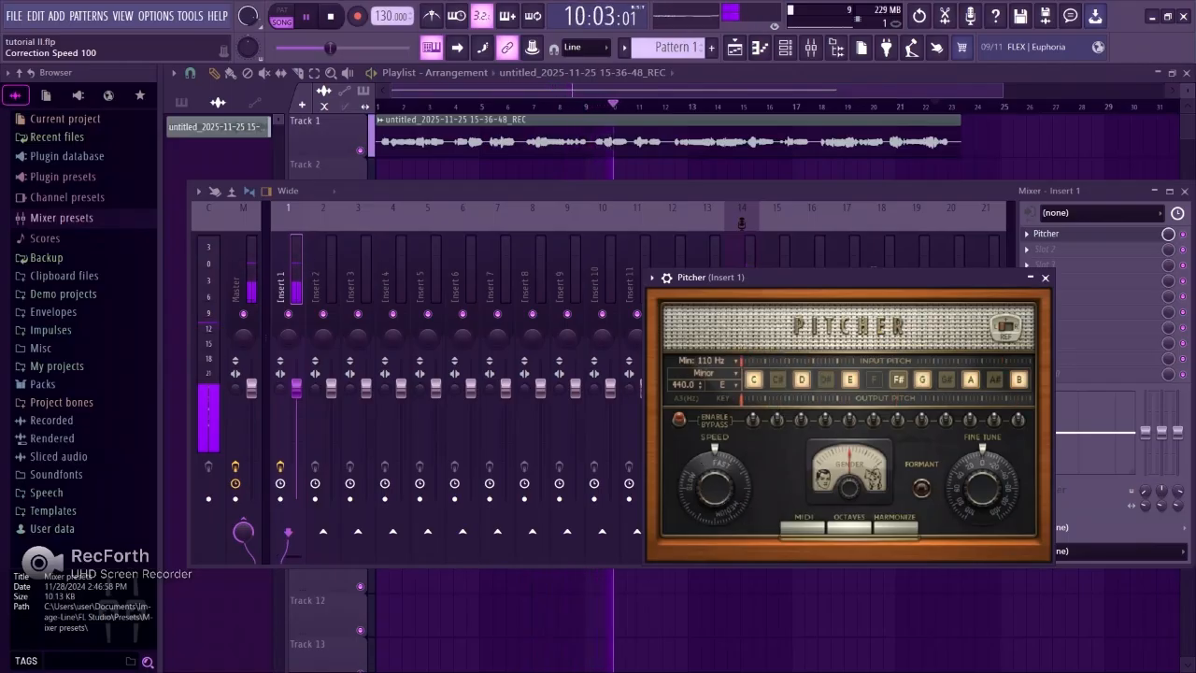
# Step: Set Pitcher's key to F and audition the vocal in Minor followed by Major
pyautogui.scroll(1, 721, 384)
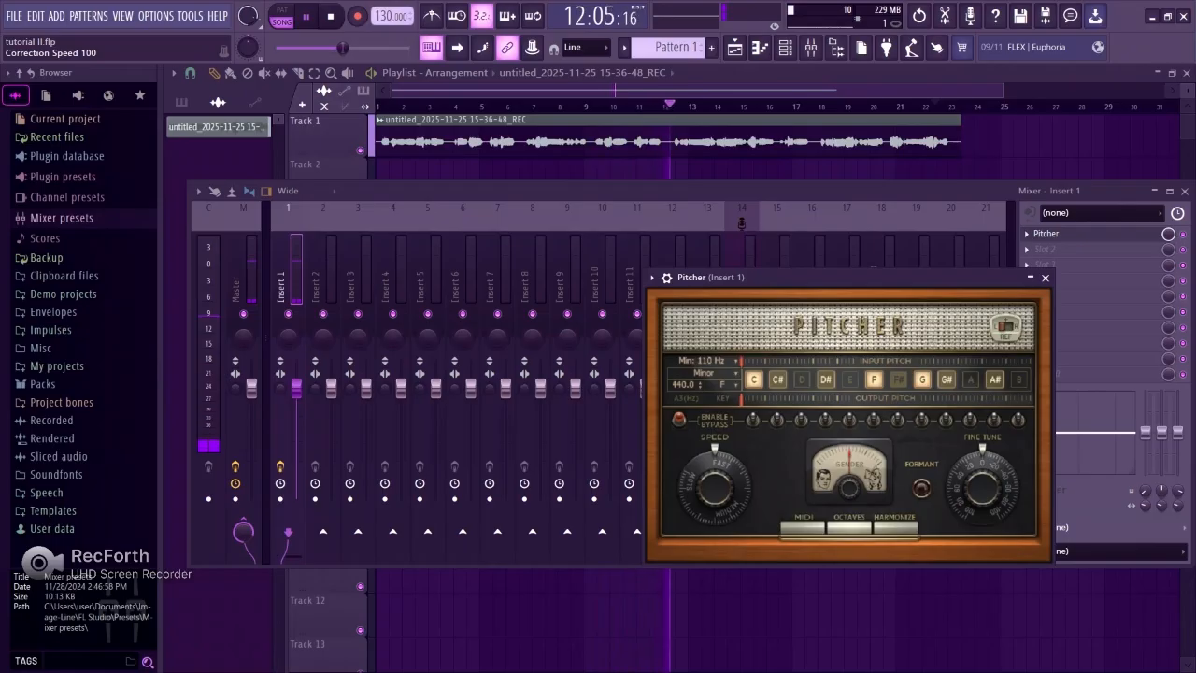
pyautogui.click(719, 372)
pyautogui.click(772, 359)
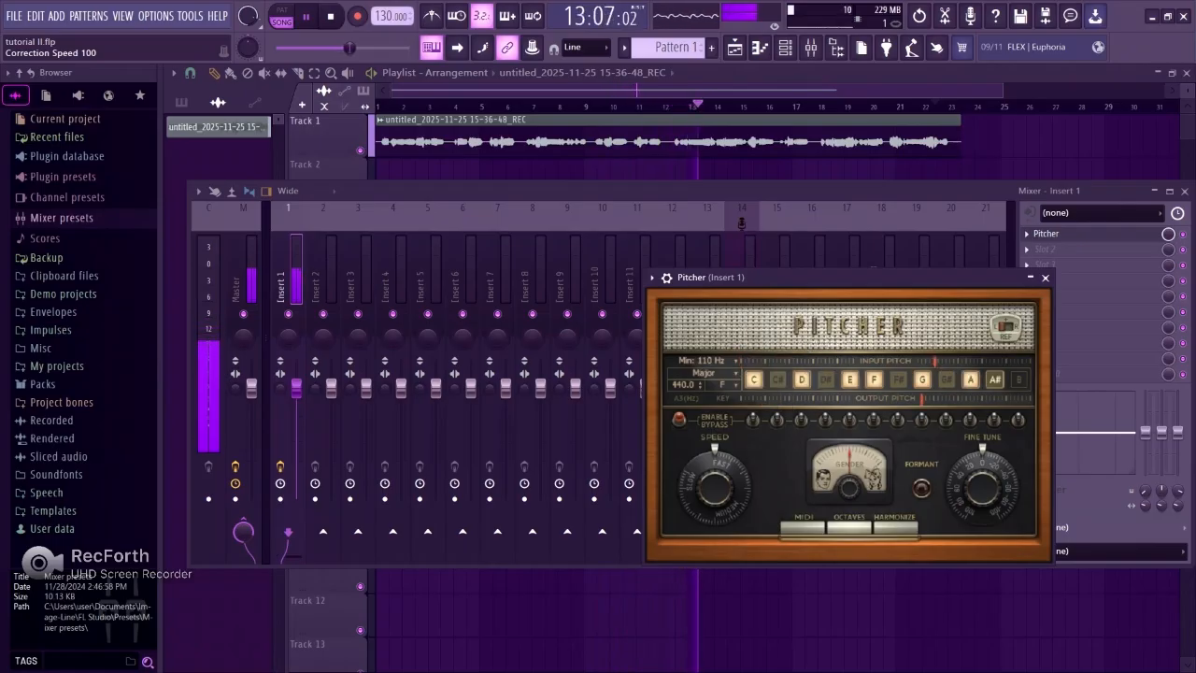
# Step: Set Pitcher's key to F# and audition the vocal in Major, Minor and Major again
pyautogui.click(723, 384)
pyautogui.click(766, 391)
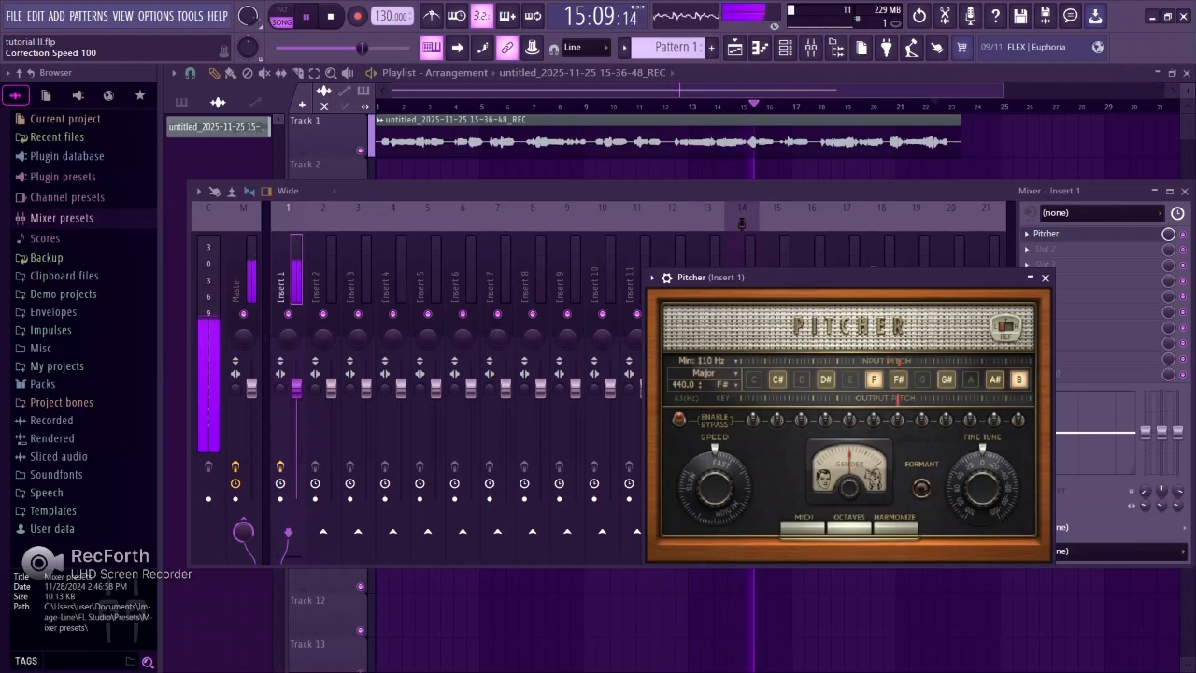
pyautogui.click(701, 373)
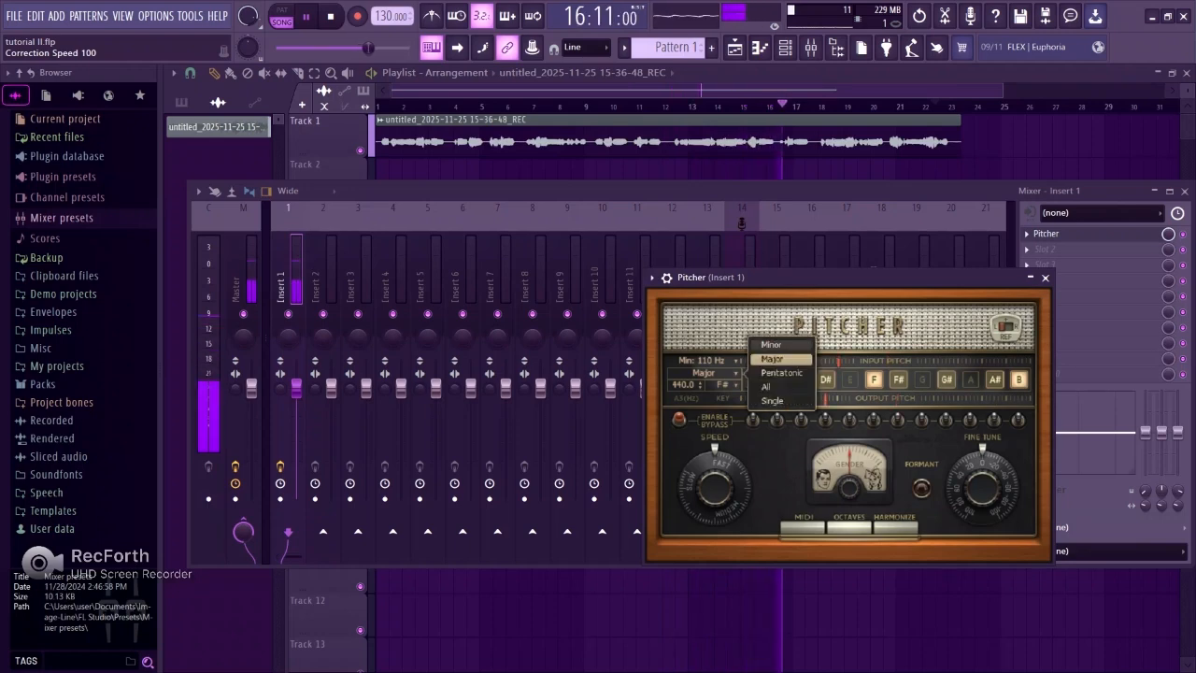
pyautogui.click(711, 360)
pyautogui.click(722, 384)
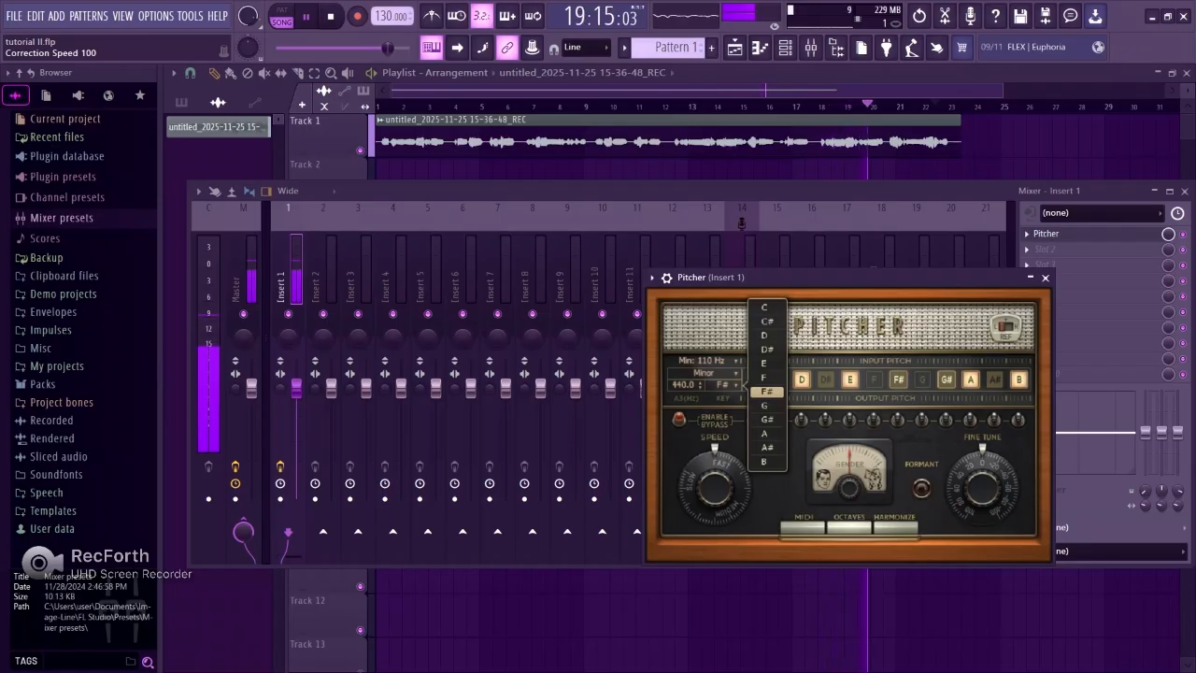
pyautogui.click(767, 391)
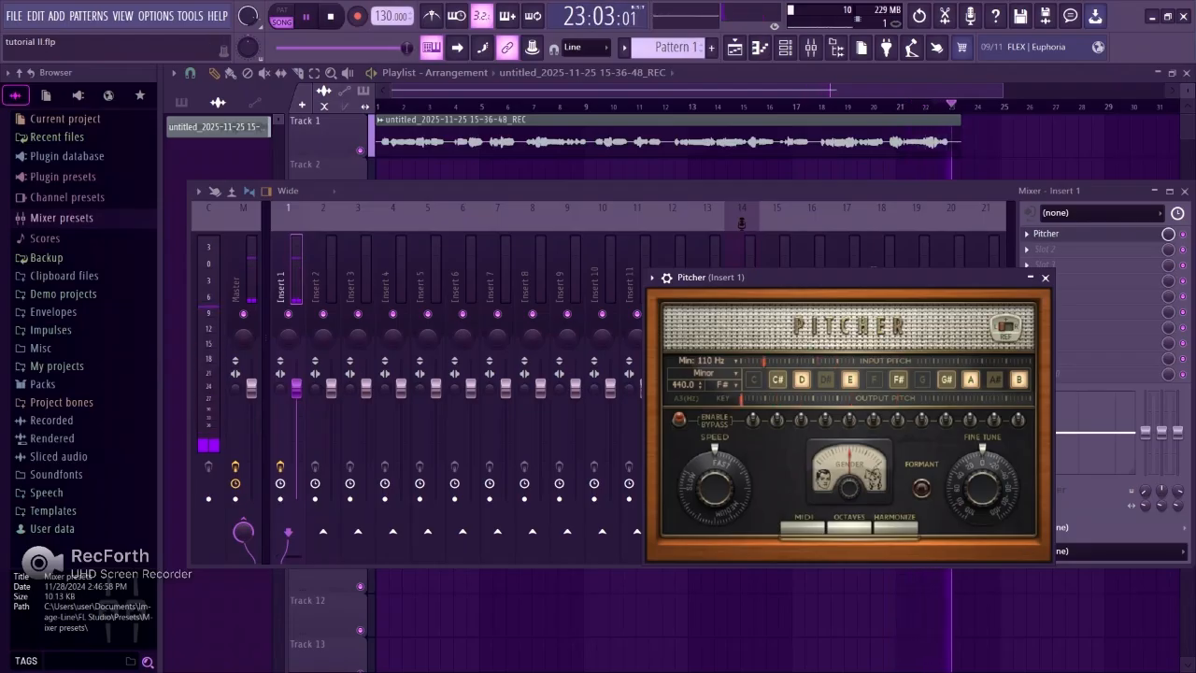
pyautogui.click(703, 372)
pyautogui.click(766, 344)
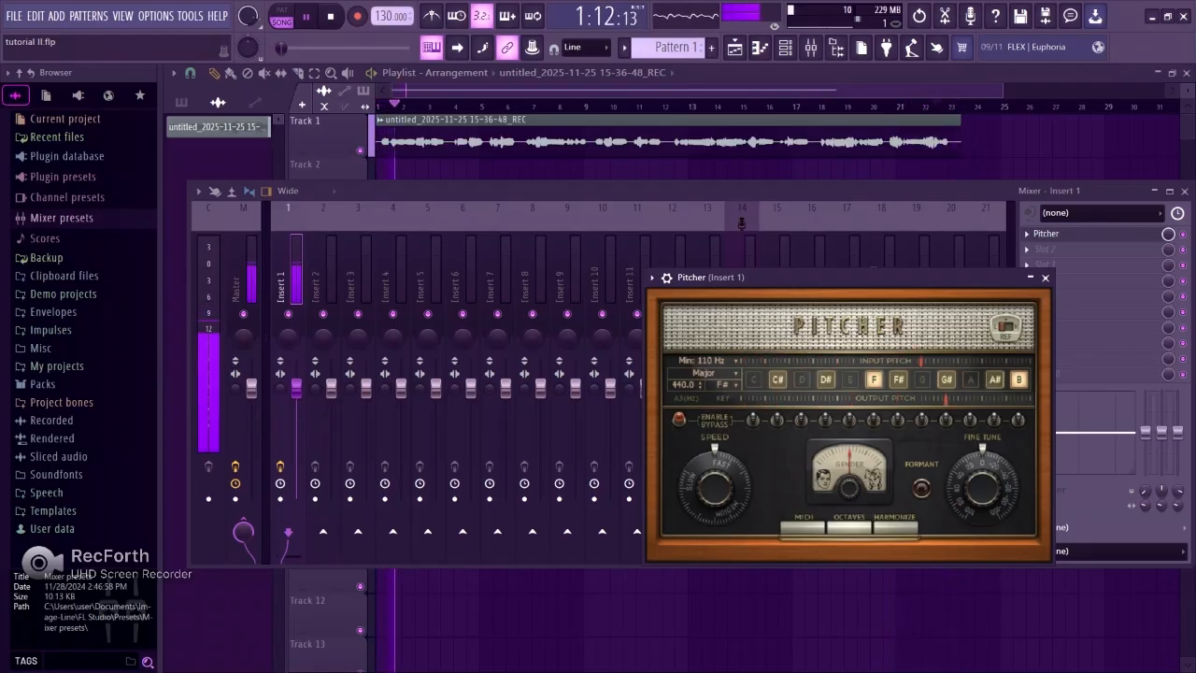
# Step: Set Pitcher's key to G and audition the vocal in Major followed by Minor
pyautogui.click(728, 385)
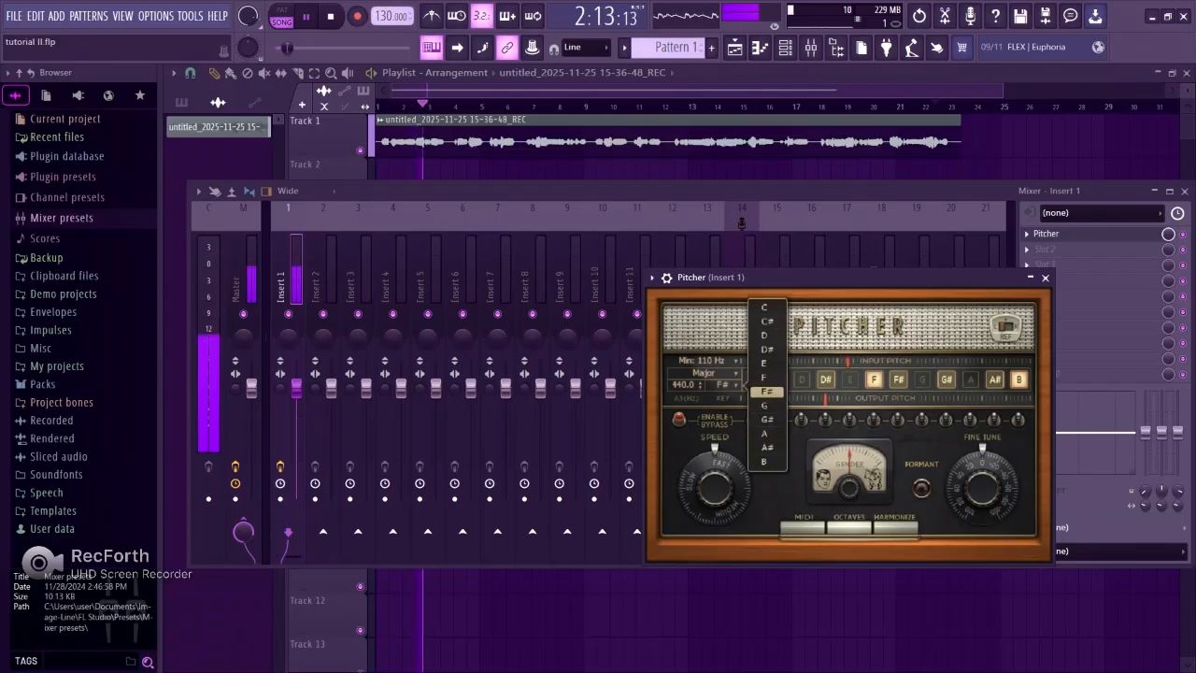
pyautogui.click(766, 406)
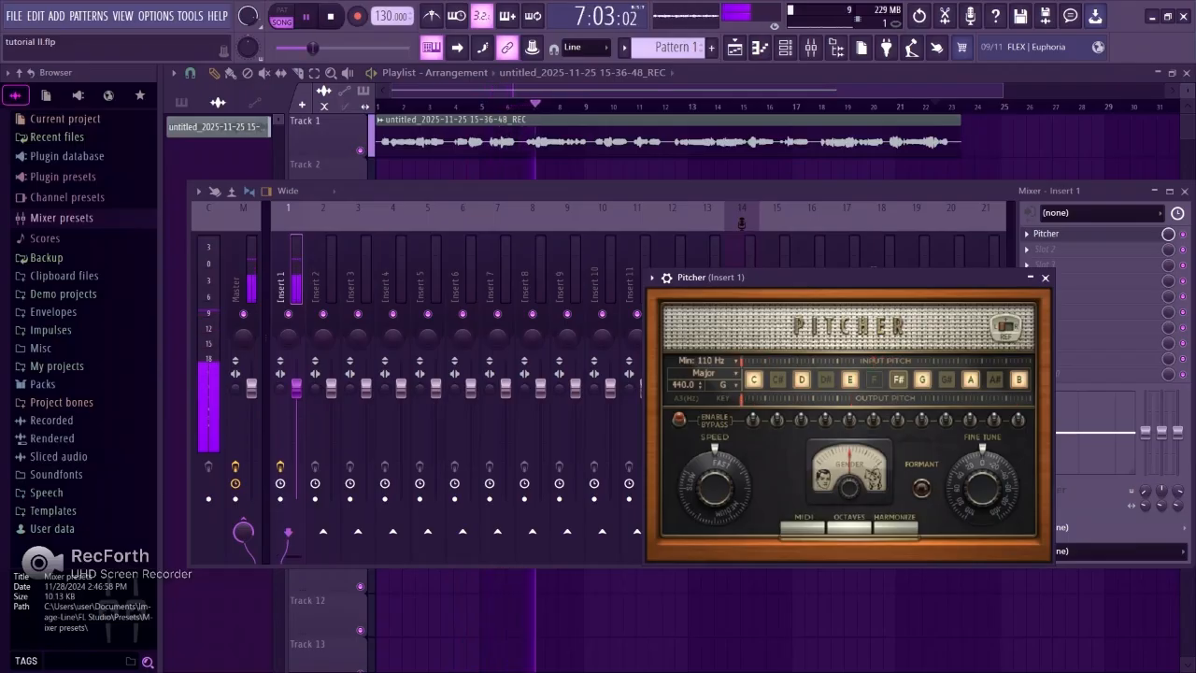
pyautogui.click(711, 372)
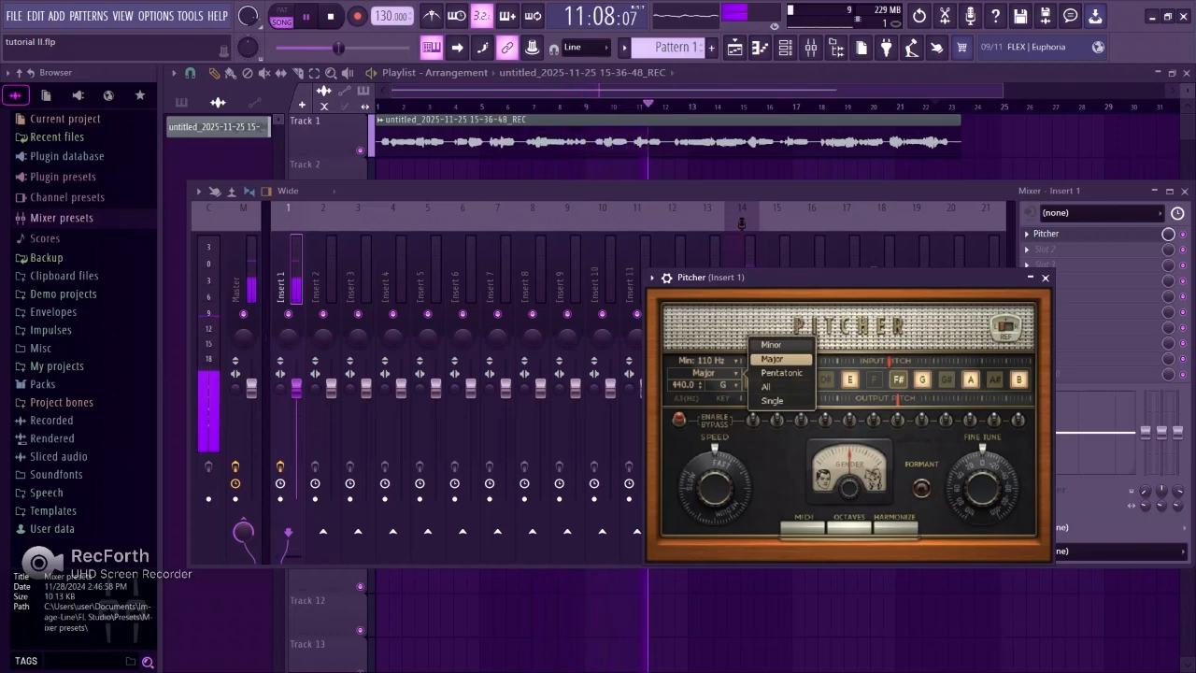
pyautogui.click(771, 344)
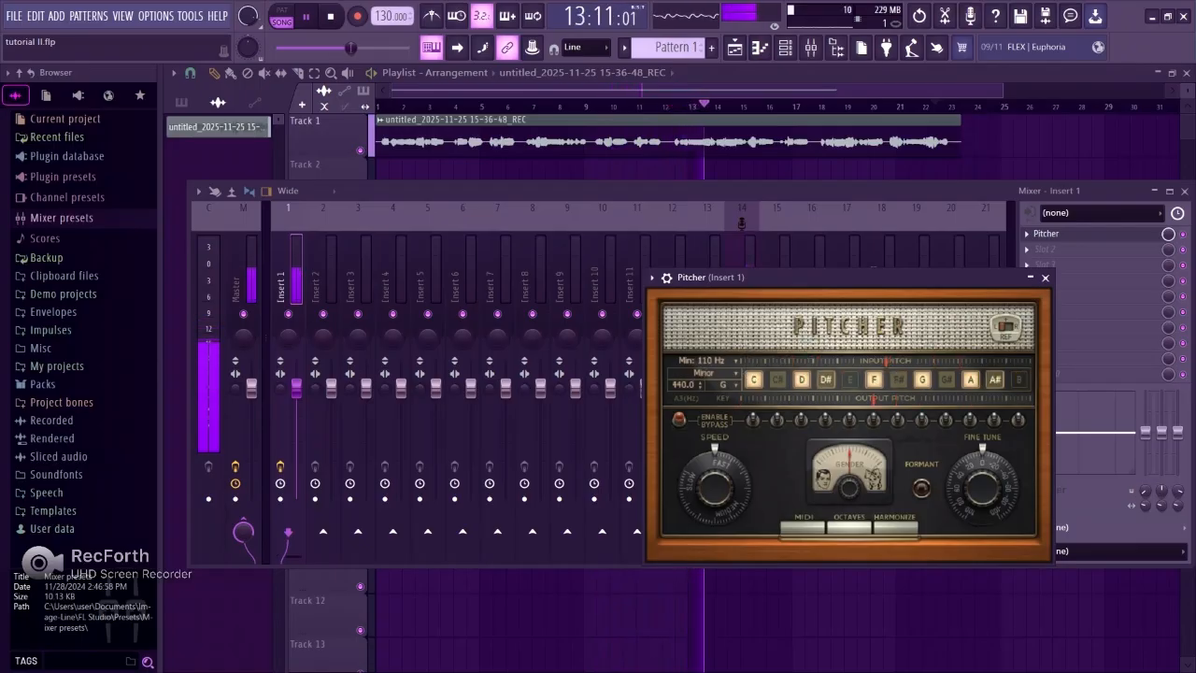
# Step: Set Pitcher's key to G# and audition the vocal in Minor followed by Major
pyautogui.click(725, 384)
pyautogui.click(767, 419)
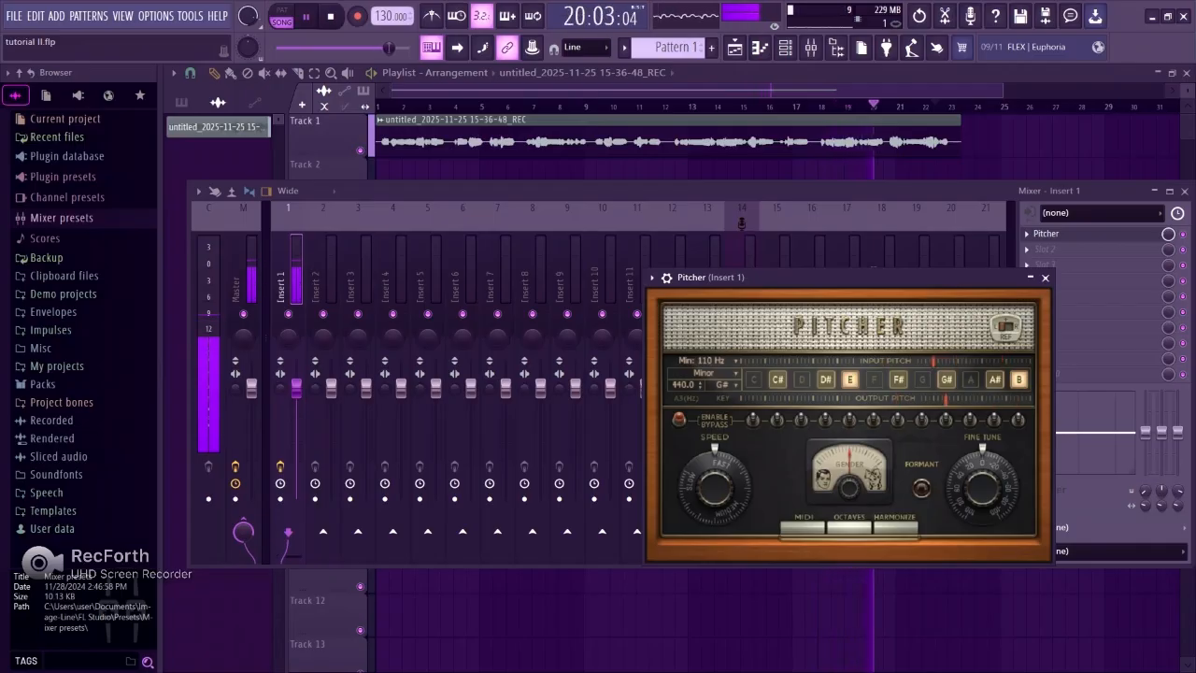
pyautogui.click(717, 373)
pyautogui.click(774, 359)
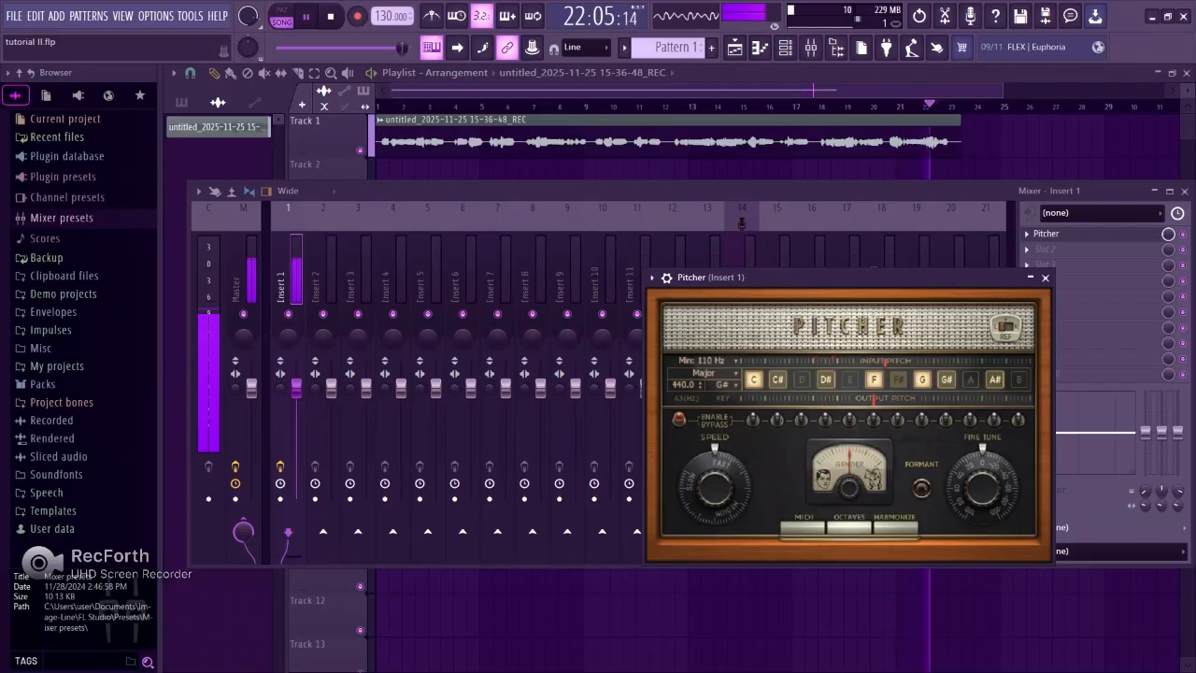
# Step: Set Pitcher's key to A and audition the vocal in Major followed by Minor
pyautogui.click(724, 384)
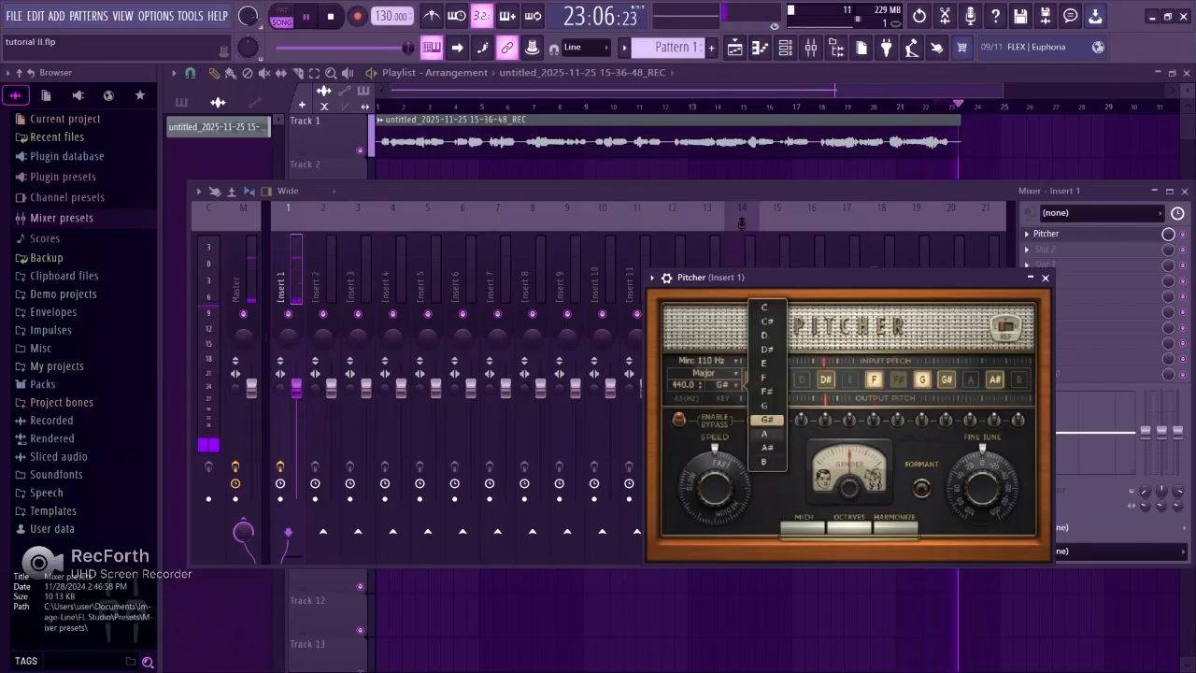
pyautogui.click(764, 434)
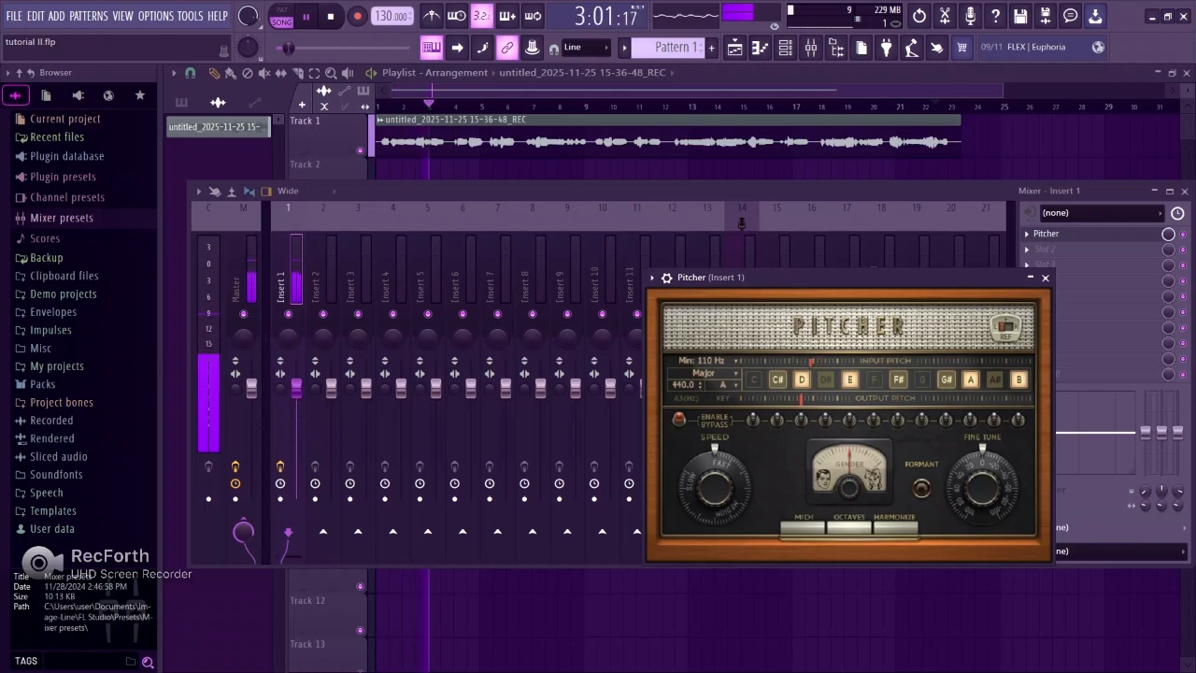
pyautogui.click(706, 373)
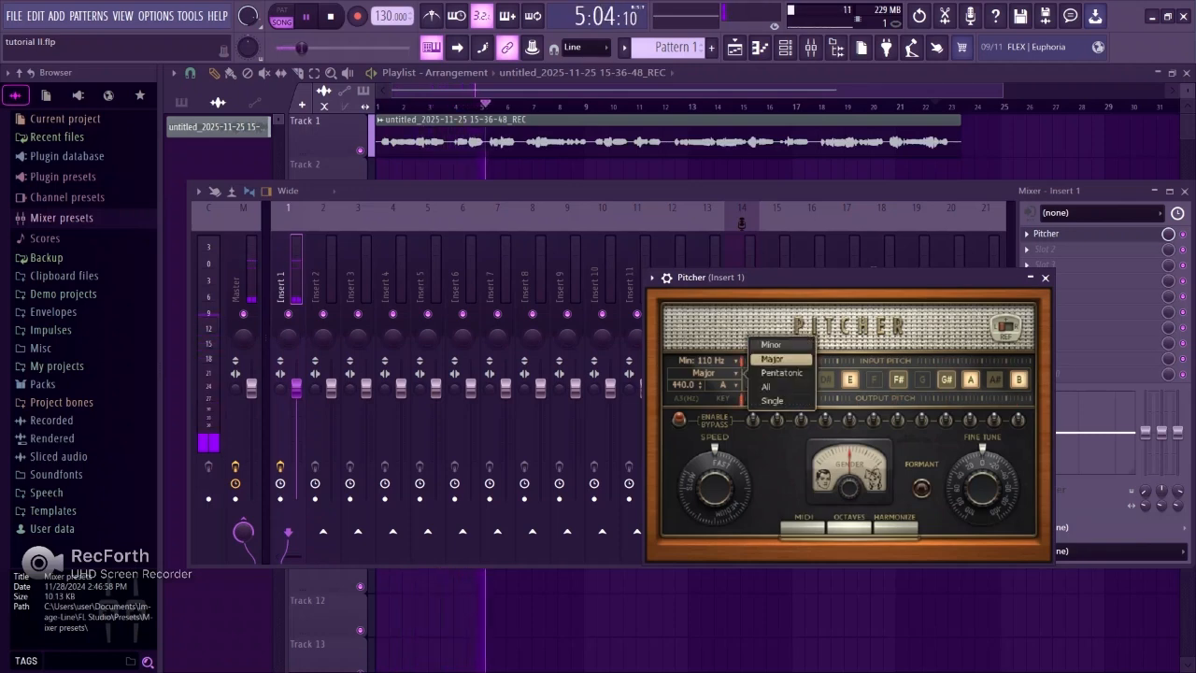
pyautogui.click(771, 344)
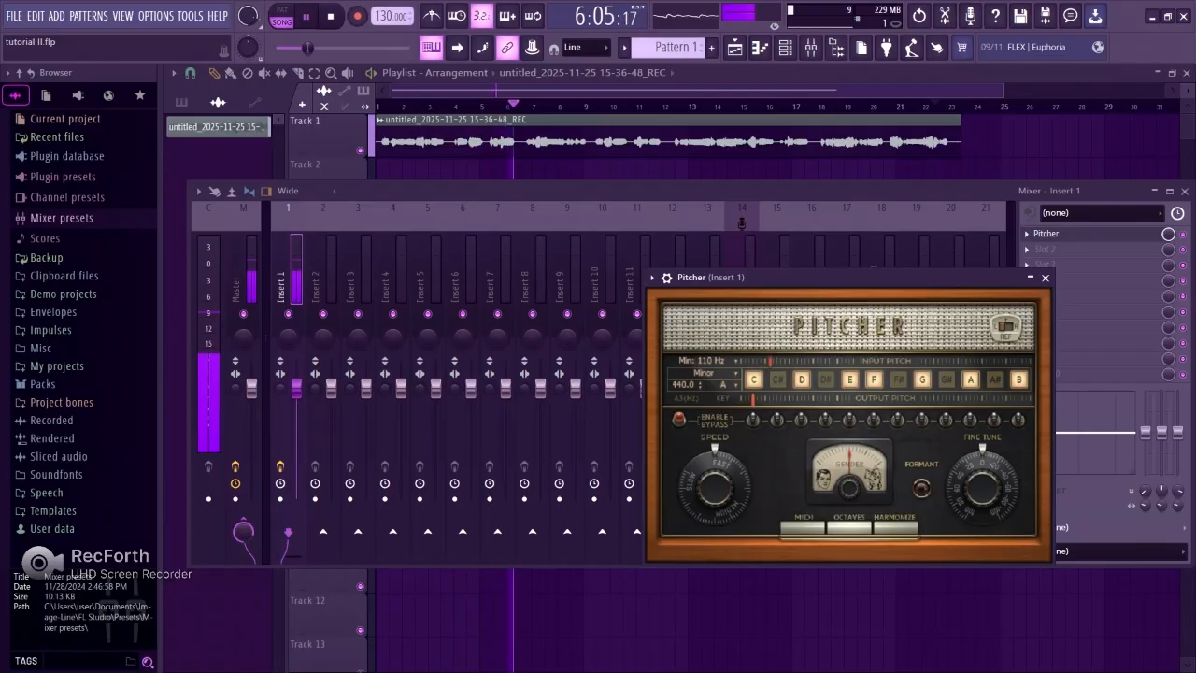
# Step: Set Pitcher's key to A# and audition the vocal in Minor followed by Major
pyautogui.click(723, 385)
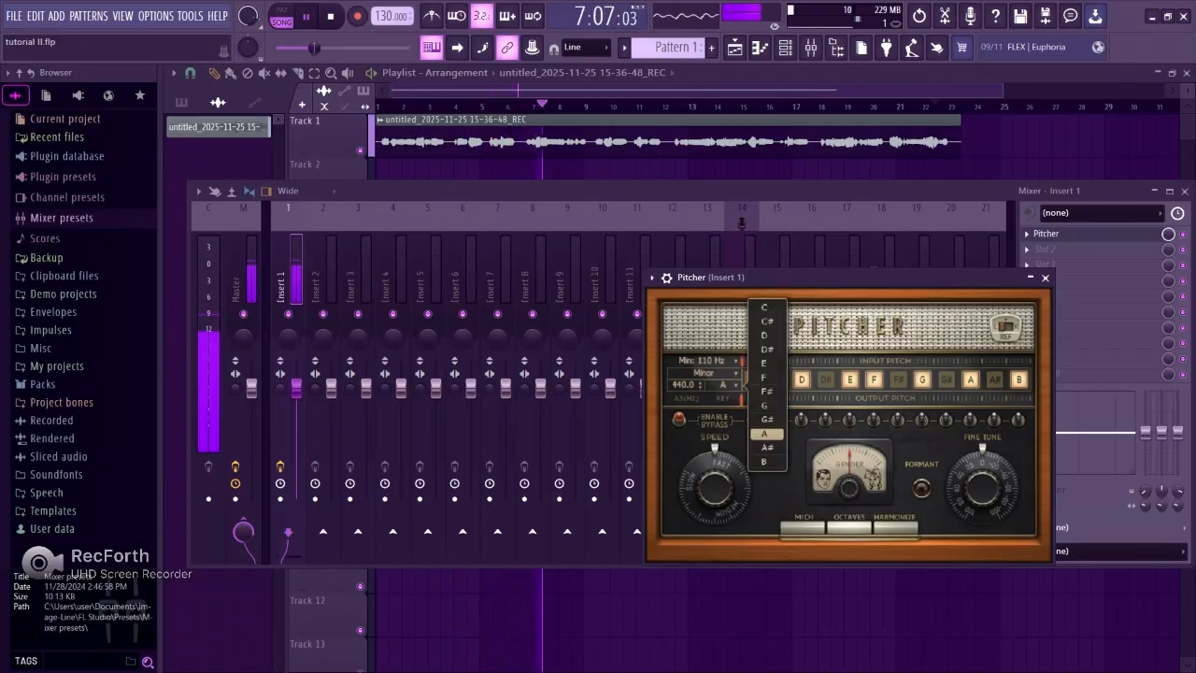
pyautogui.click(766, 447)
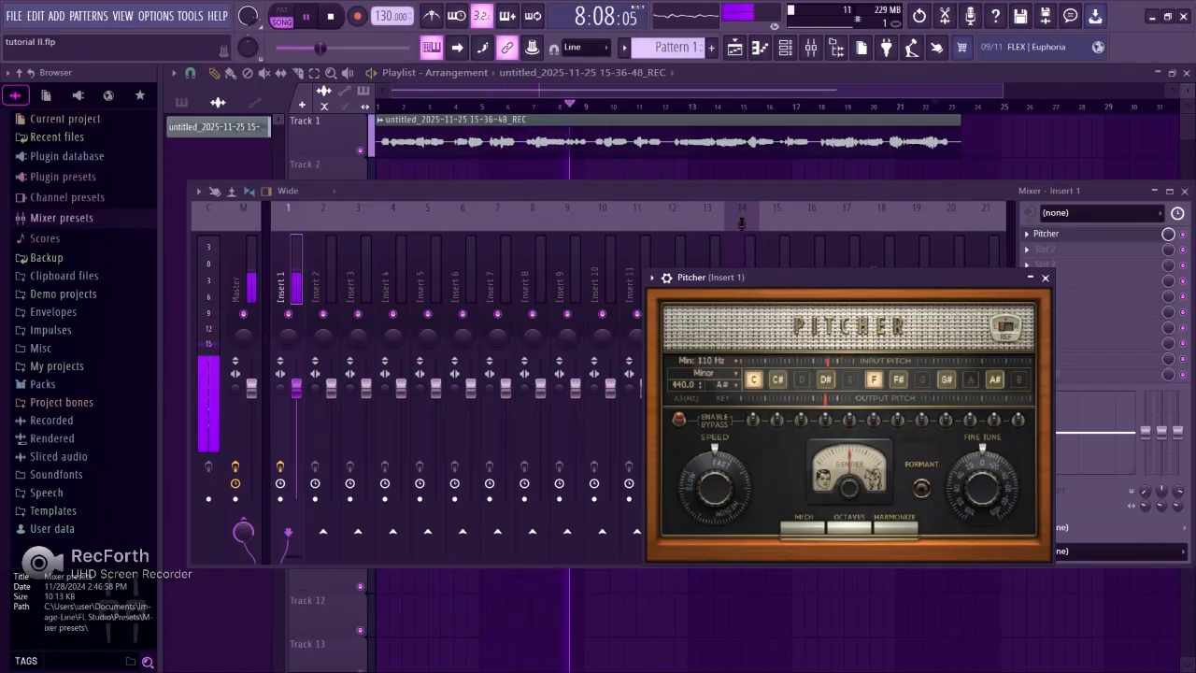
pyautogui.click(737, 373)
pyautogui.click(781, 360)
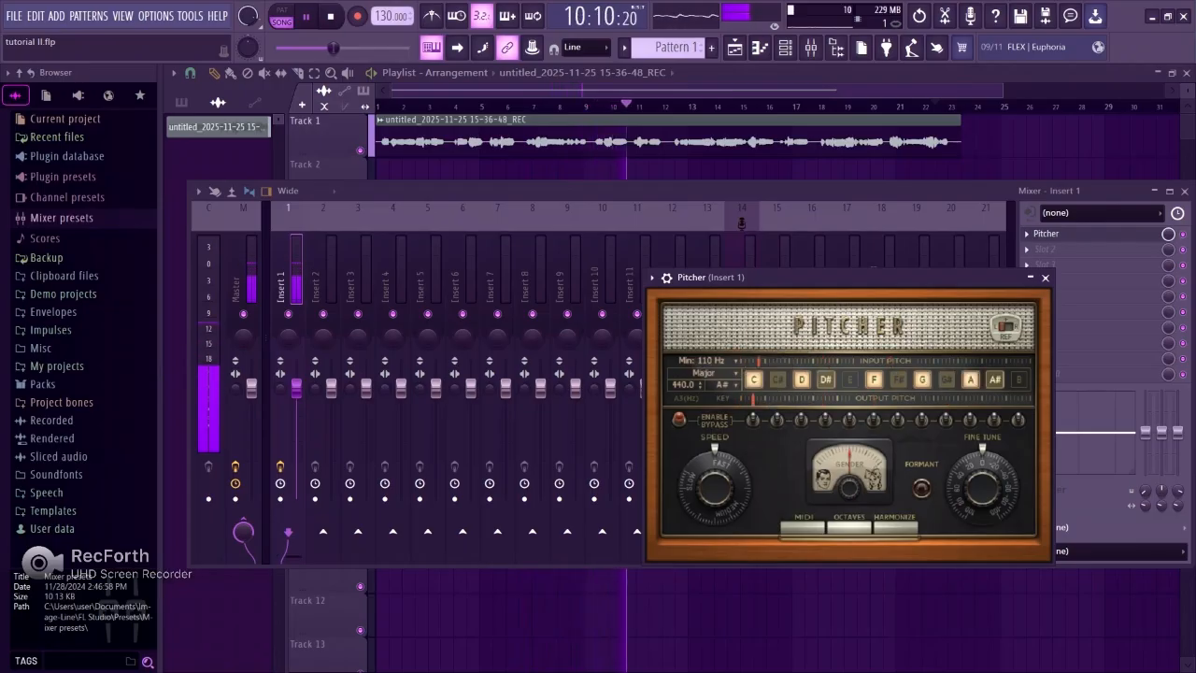
# Step: Set Pitcher's key to B and audition the vocal in Major, Minor and Major again
pyautogui.click(724, 384)
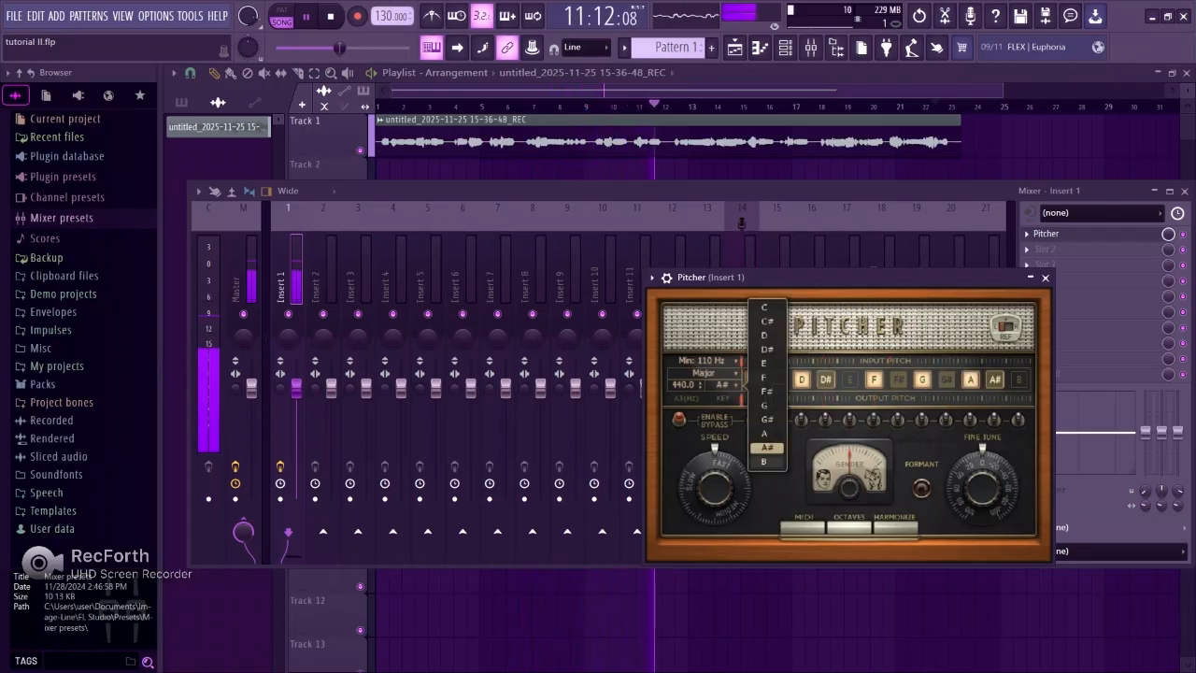
pyautogui.click(763, 462)
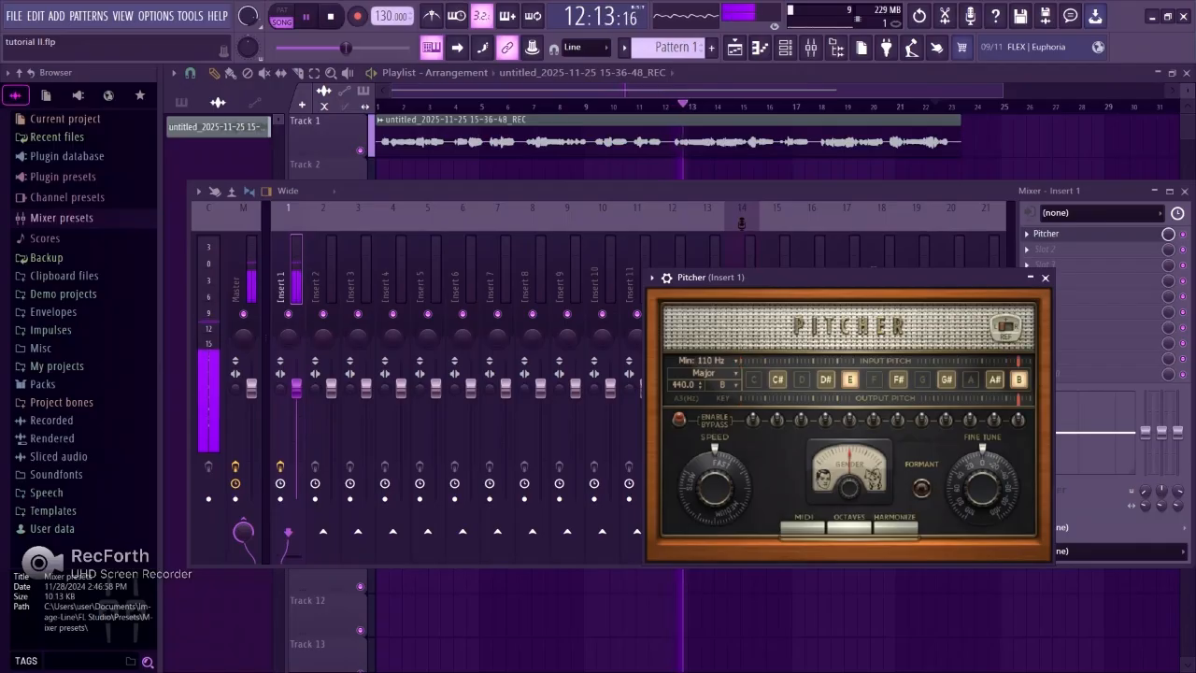
pyautogui.click(711, 373)
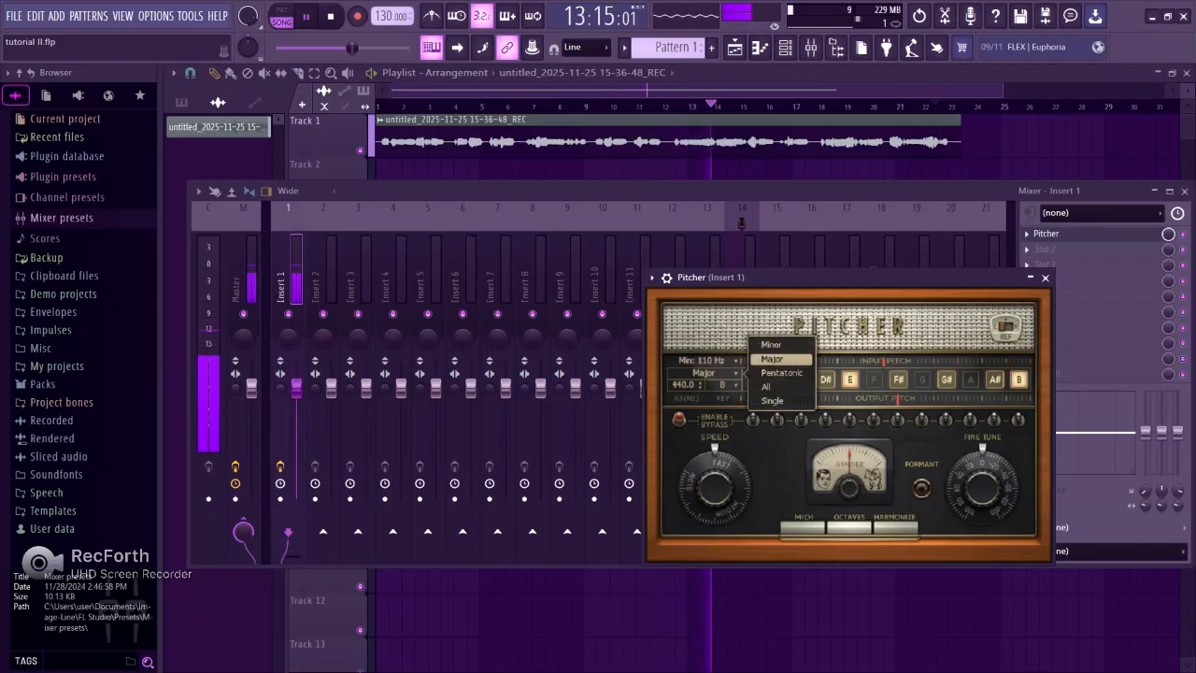
pyautogui.click(771, 344)
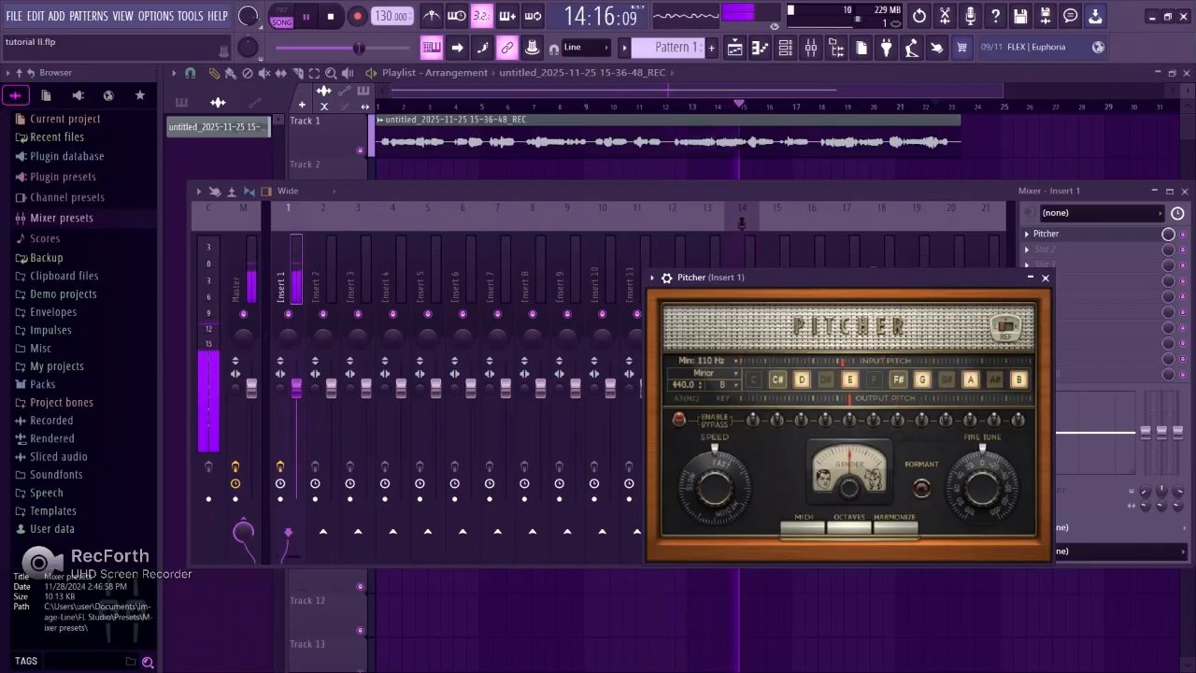
pyautogui.click(710, 373)
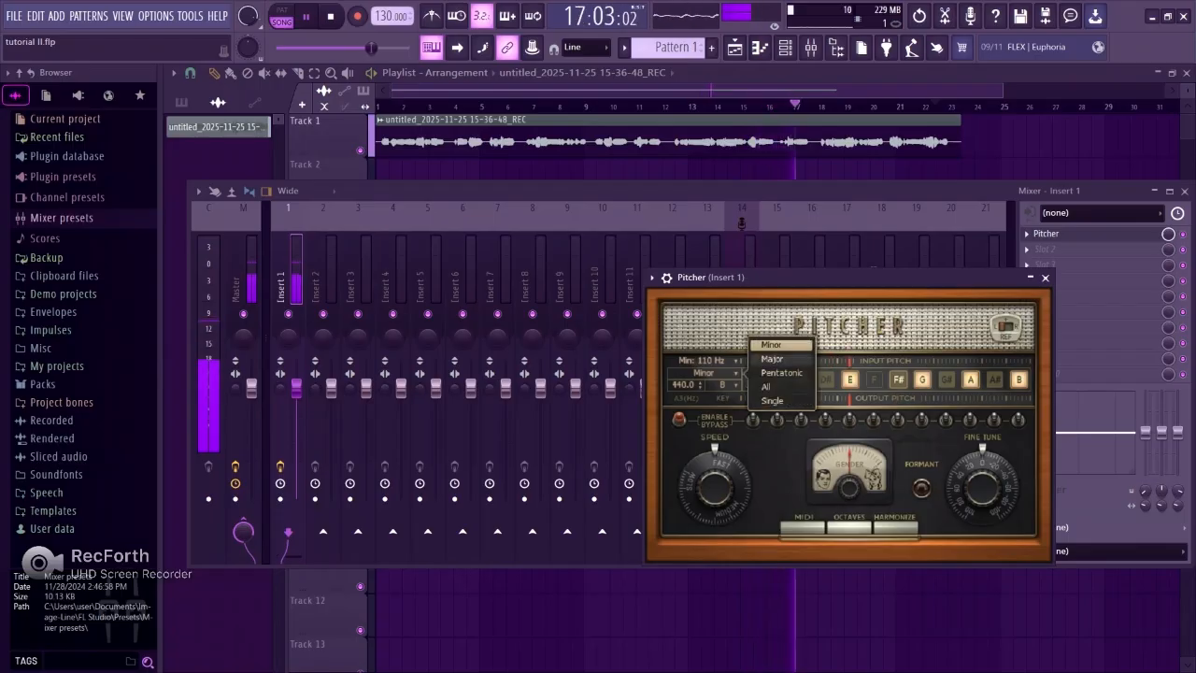
pyautogui.click(773, 359)
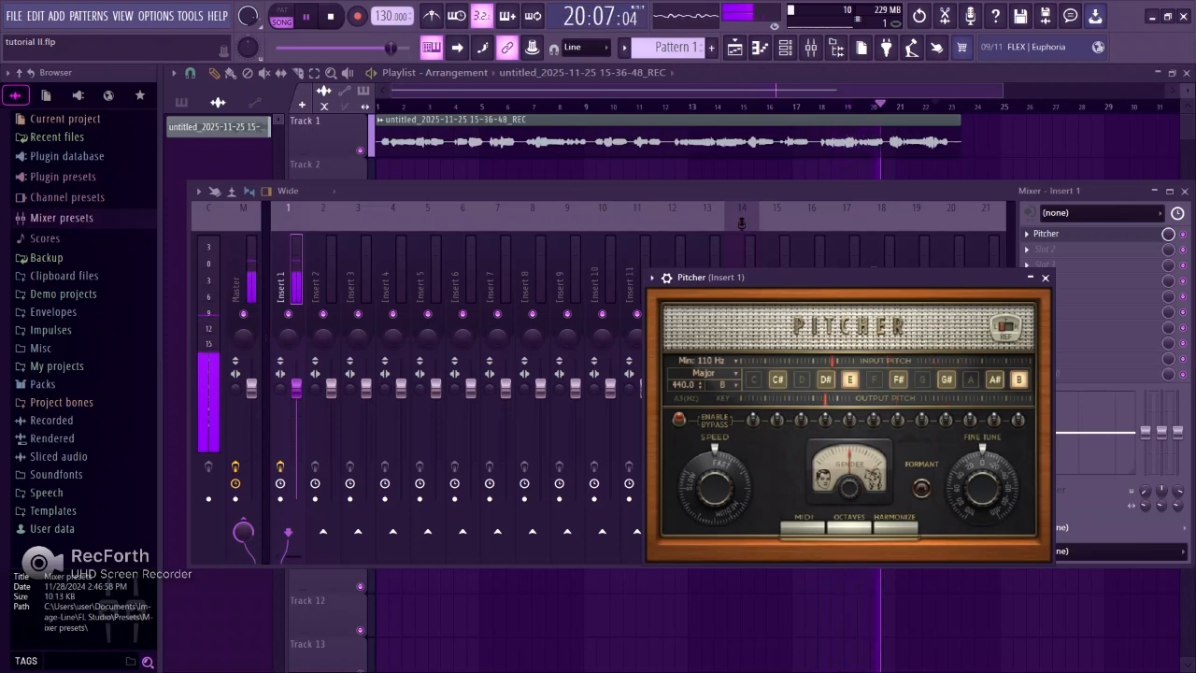
# Step: Keep Pitcher's key on B and set the correction speed to 71
pyautogui.click(729, 385)
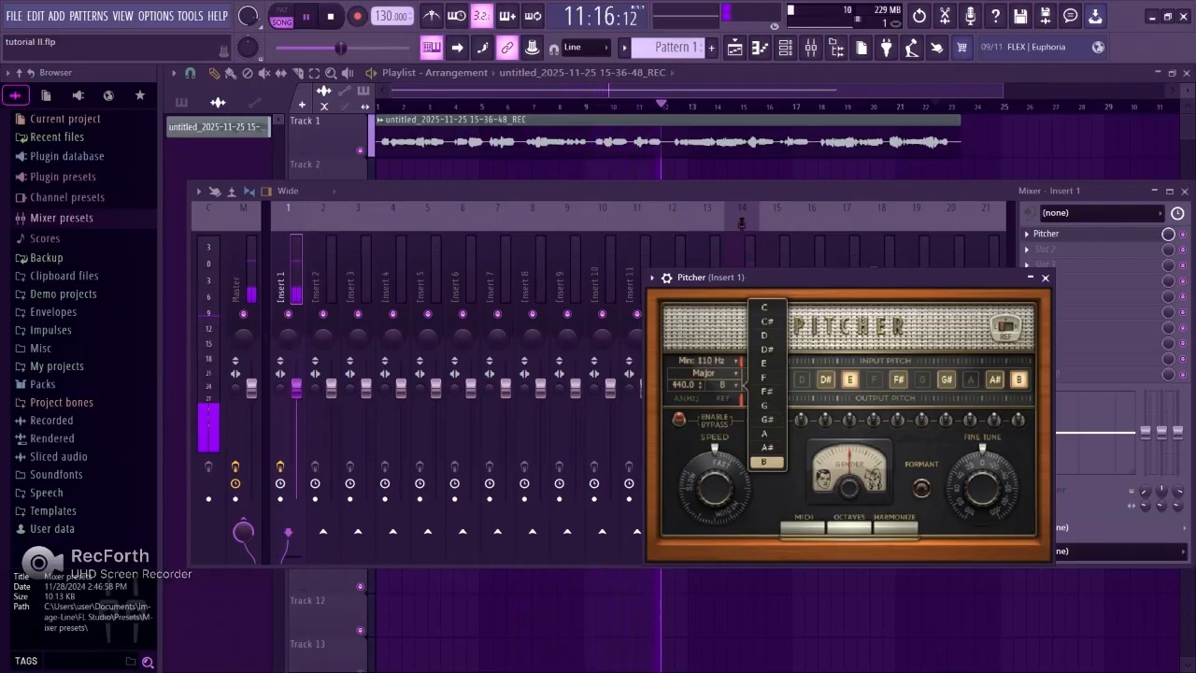
pyautogui.click(767, 462)
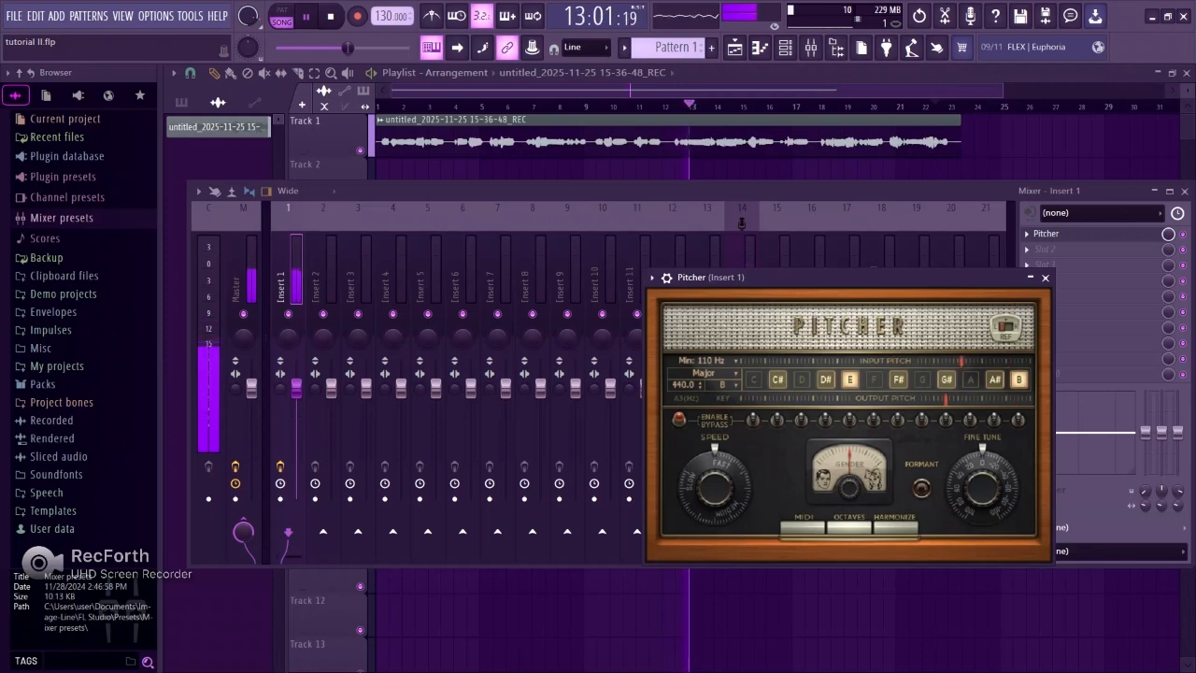
pyautogui.moveTo(720, 480)
pyautogui.mouseDown()
pyautogui.moveTo(751, 507)
pyautogui.moveTo(719, 482)
pyautogui.mouseUp()
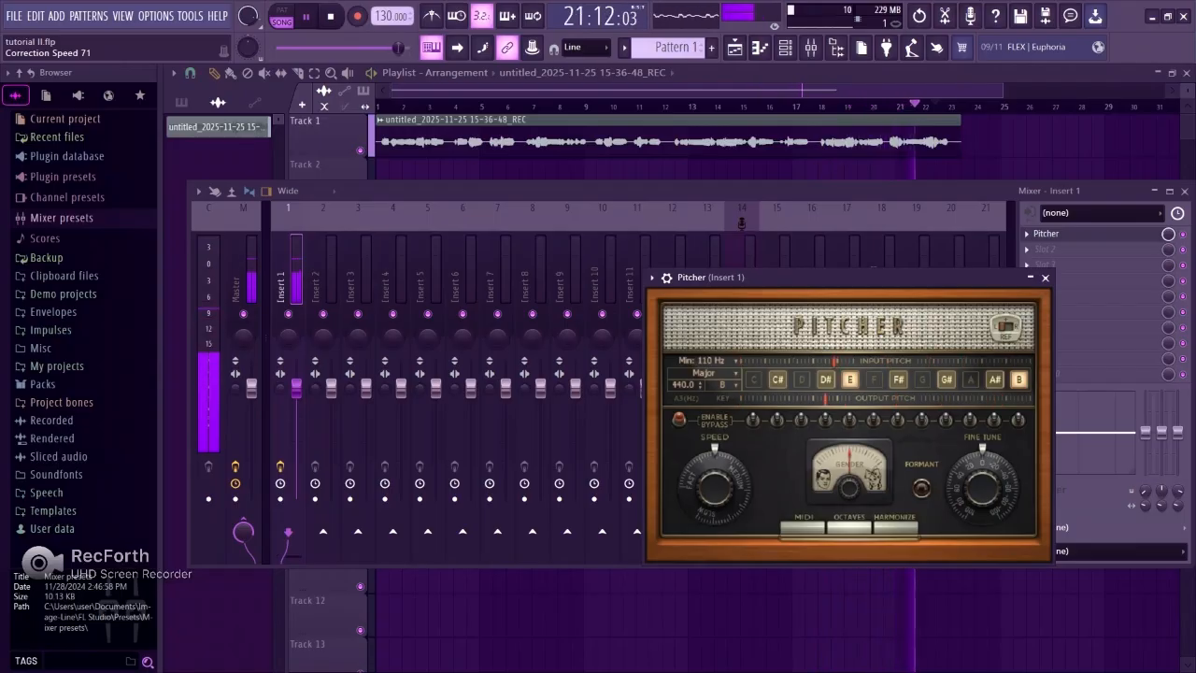
# Step: Set Pitcher's key to C and audition the vocal in Minor followed by Major
pyautogui.click(736, 373)
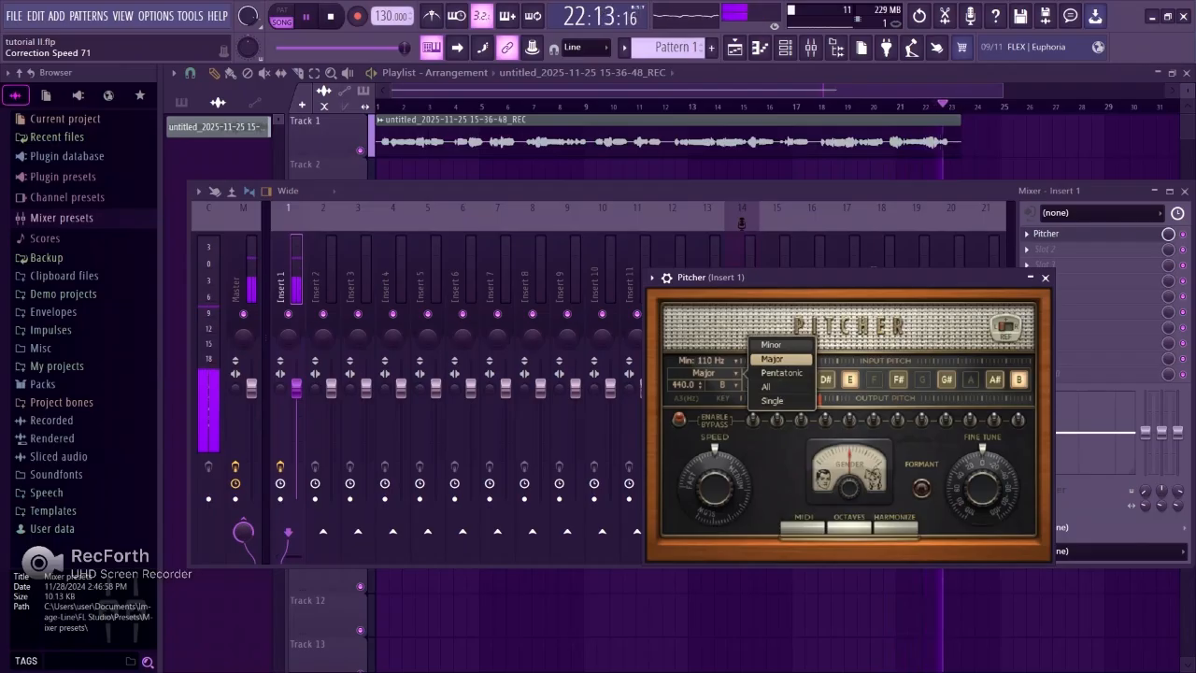
pyautogui.click(772, 359)
pyautogui.click(729, 384)
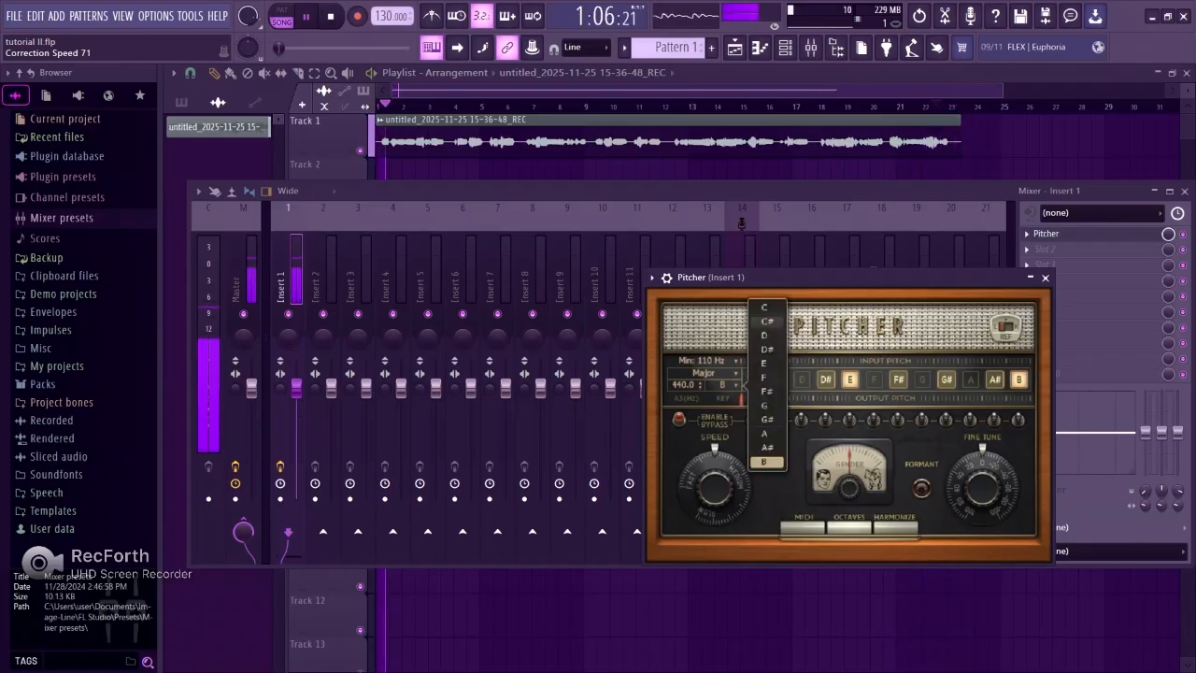
pyautogui.click(767, 309)
pyautogui.click(736, 372)
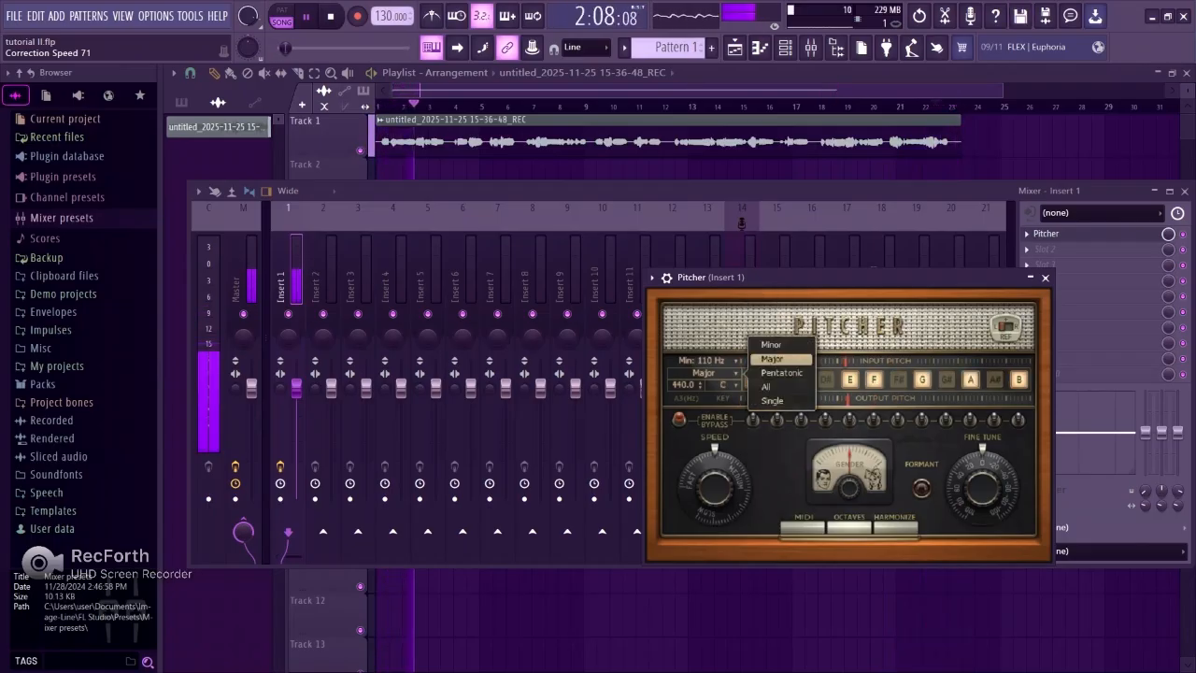
pyautogui.click(772, 345)
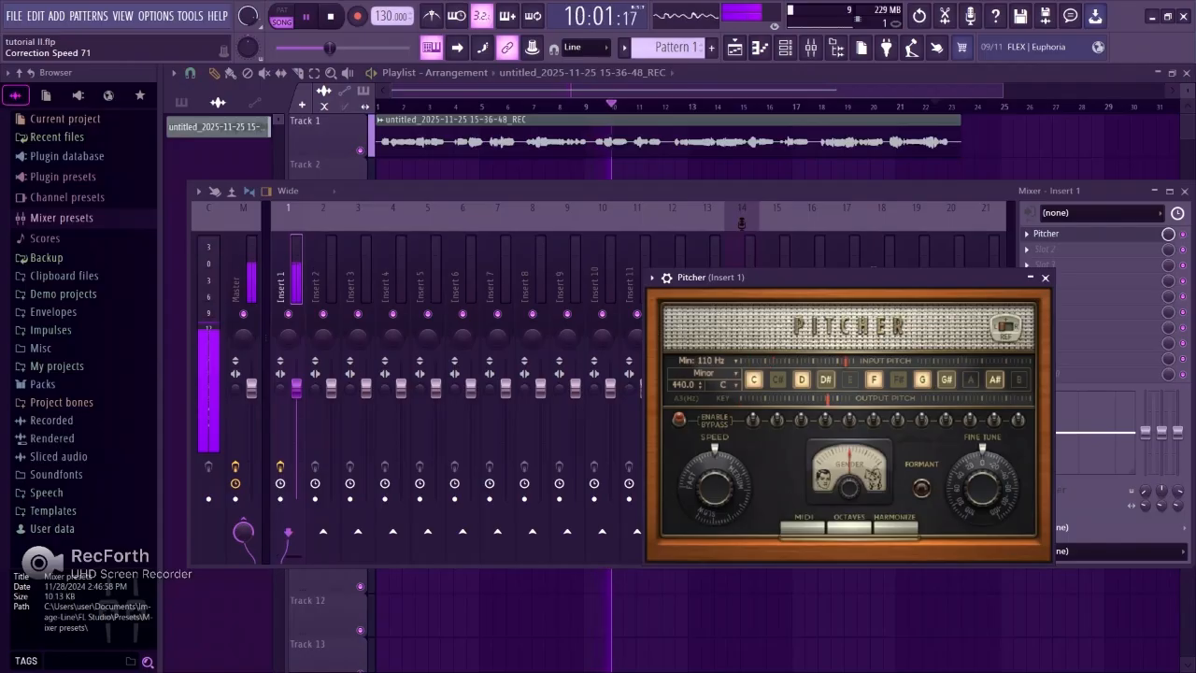
pyautogui.click(736, 373)
pyautogui.click(772, 359)
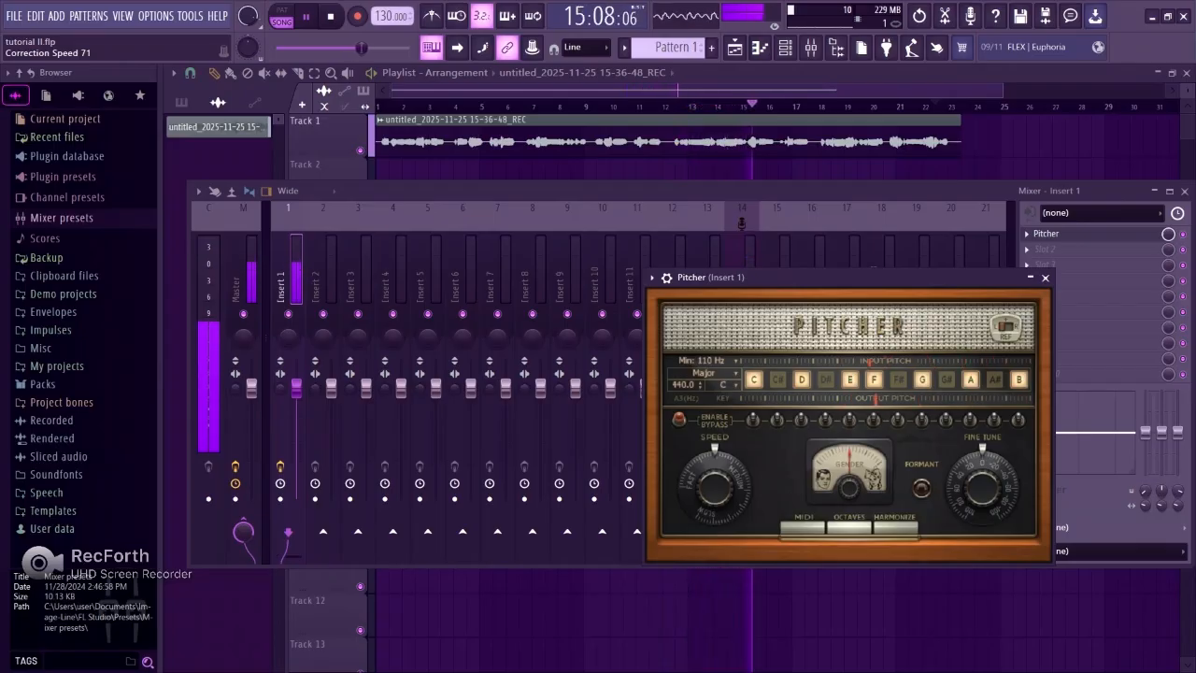
# Step: Set Pitcher's key to C# and audition the vocal in Major followed by Minor
pyautogui.click(729, 385)
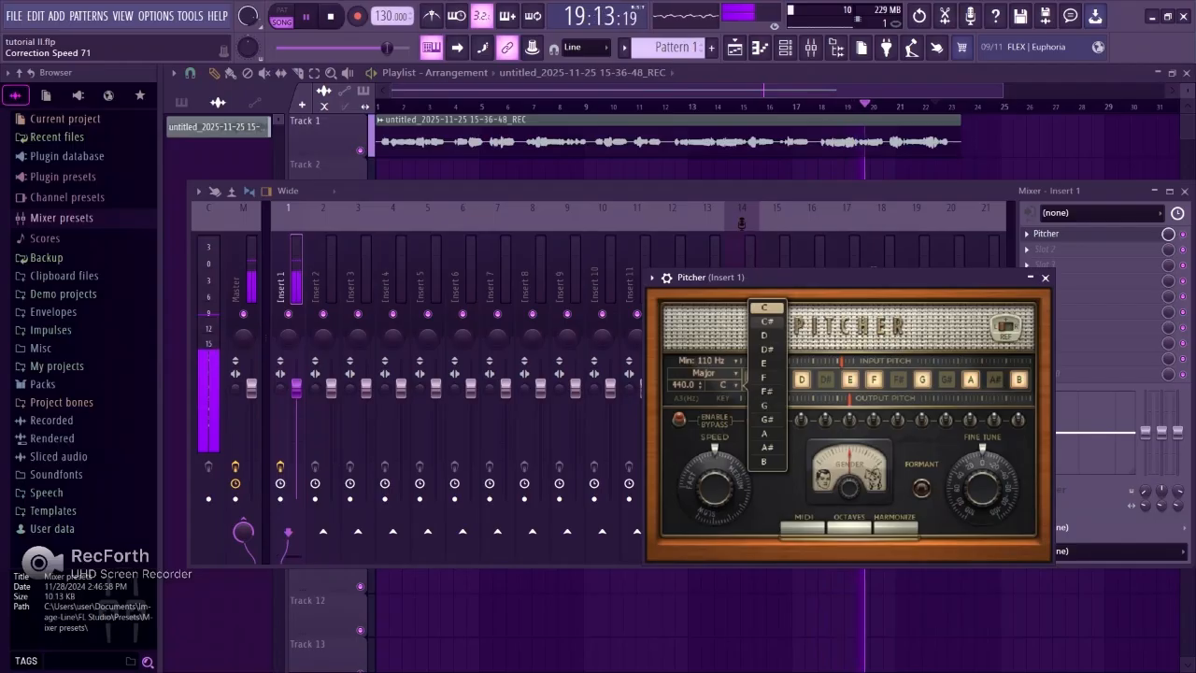
pyautogui.click(767, 321)
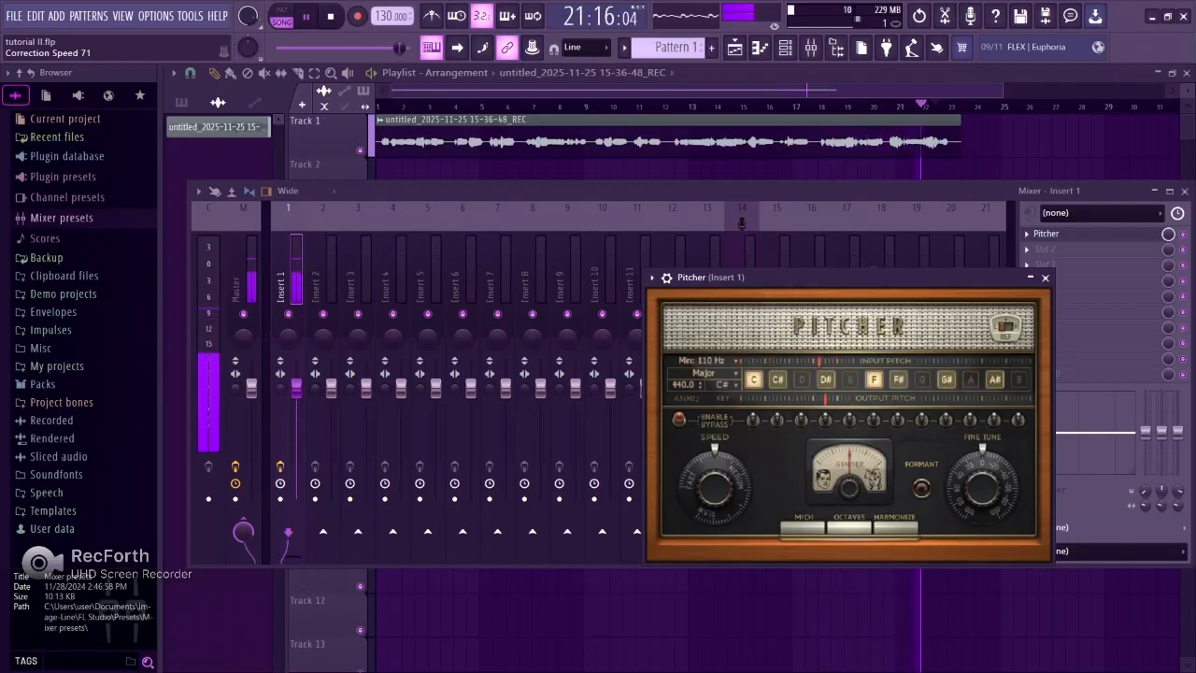
pyautogui.click(703, 372)
pyautogui.click(775, 360)
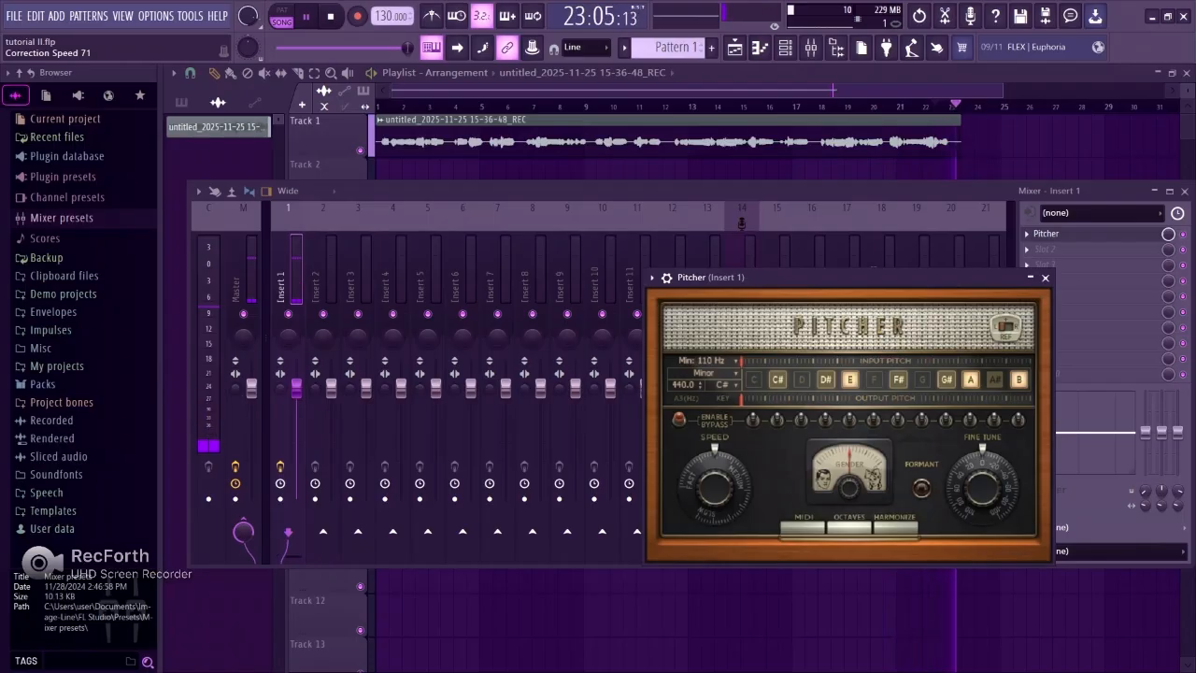
# Step: Set Pitcher's key to E with the Major scale, audition the vocal and stop playback
pyautogui.click(724, 384)
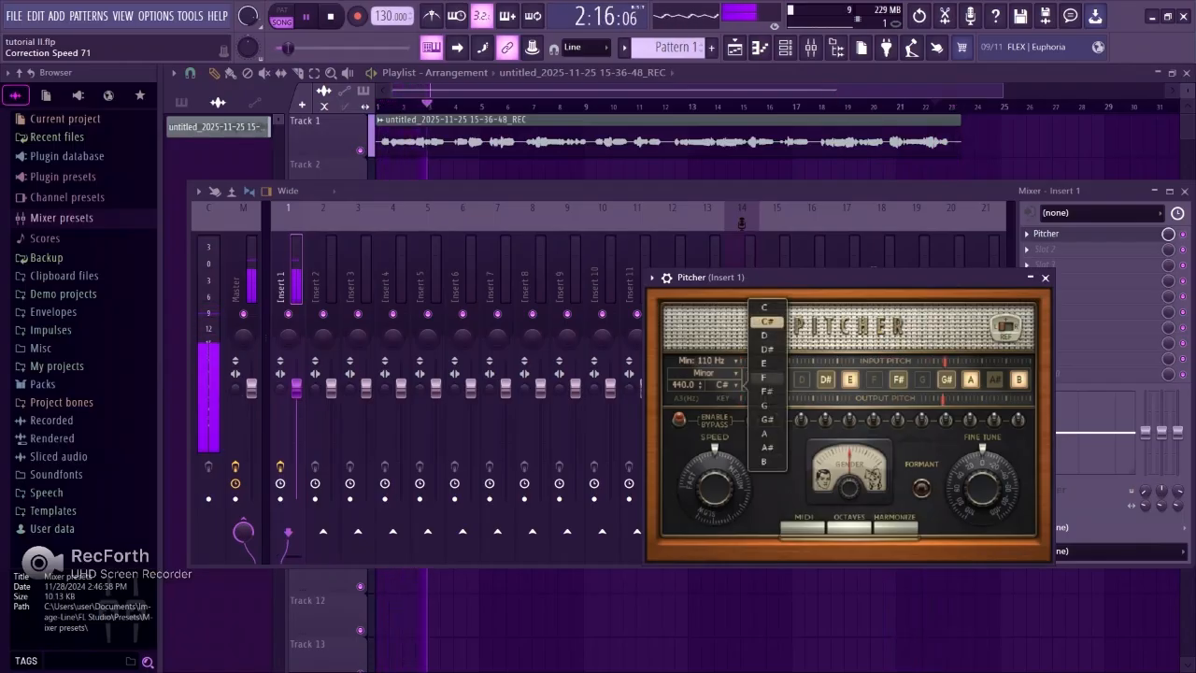
pyautogui.click(765, 363)
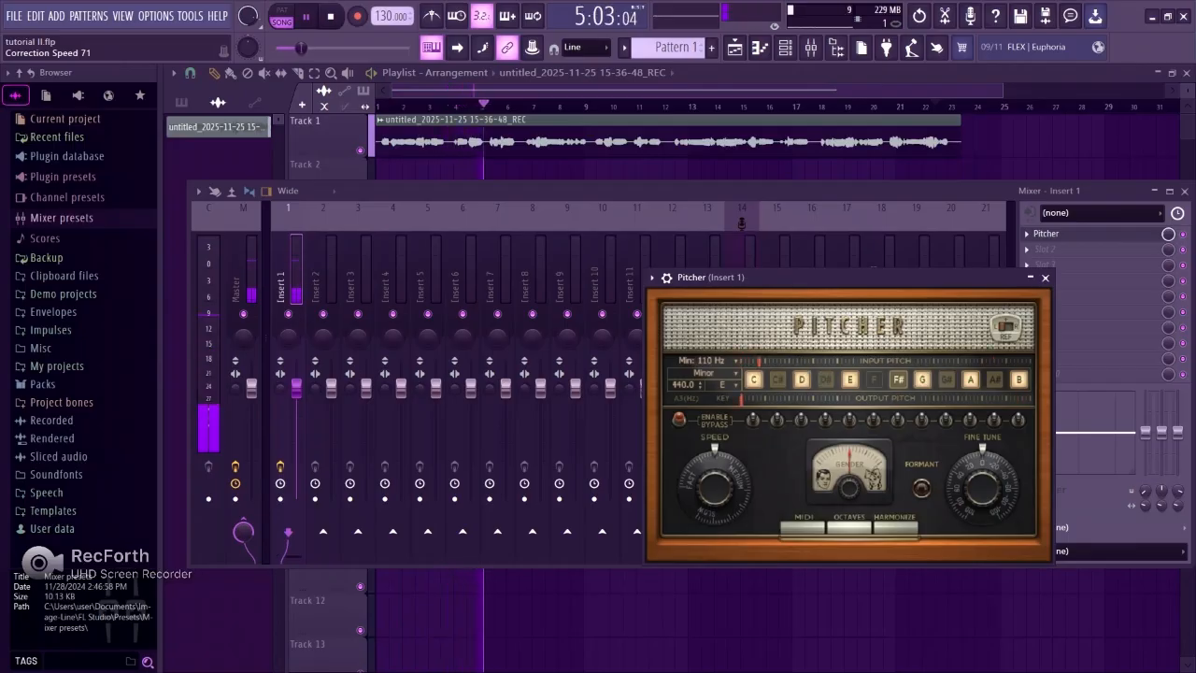
pyautogui.click(703, 372)
pyautogui.click(775, 343)
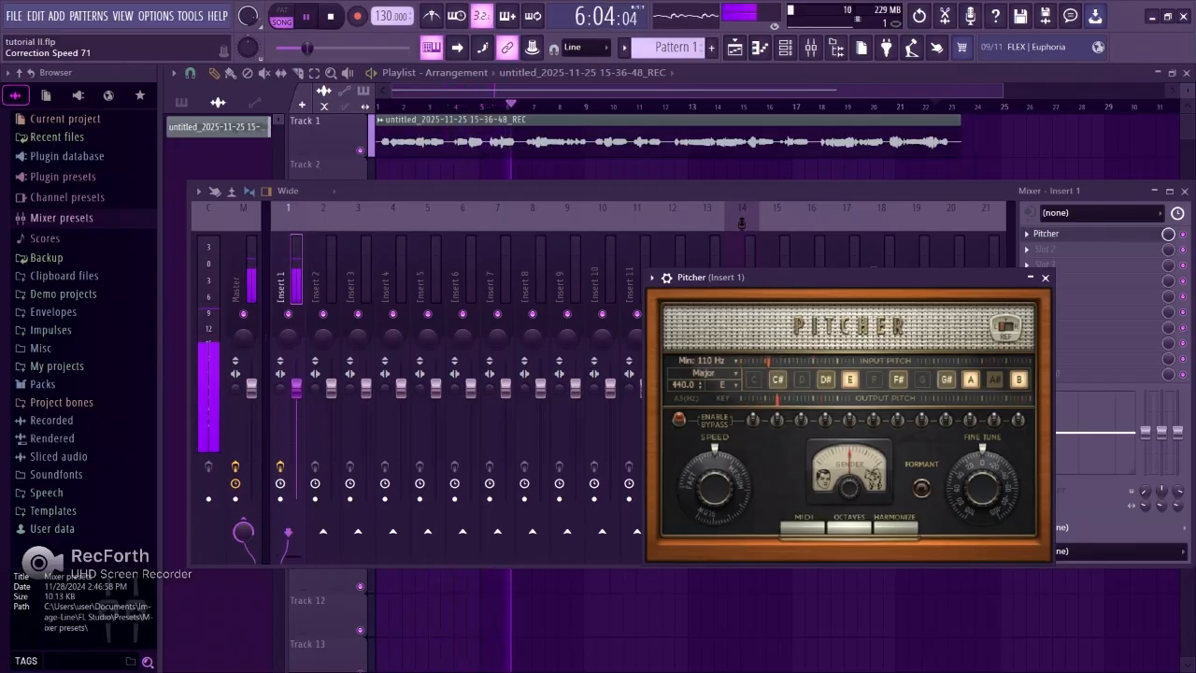
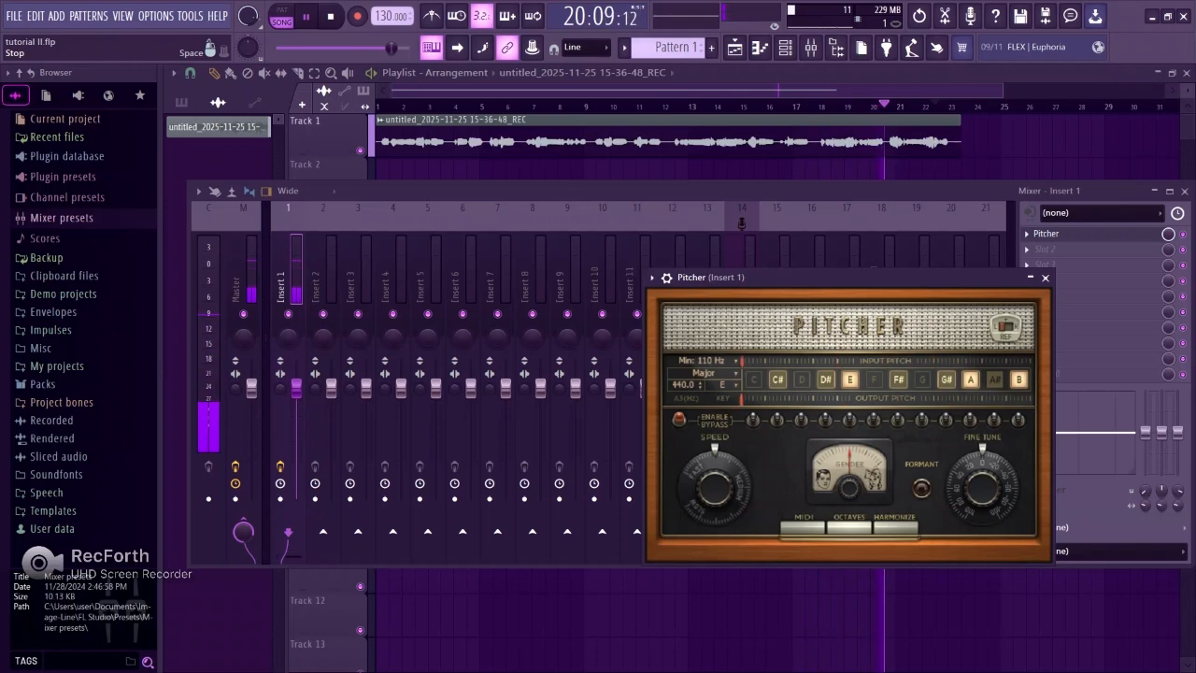
pyautogui.press('space')
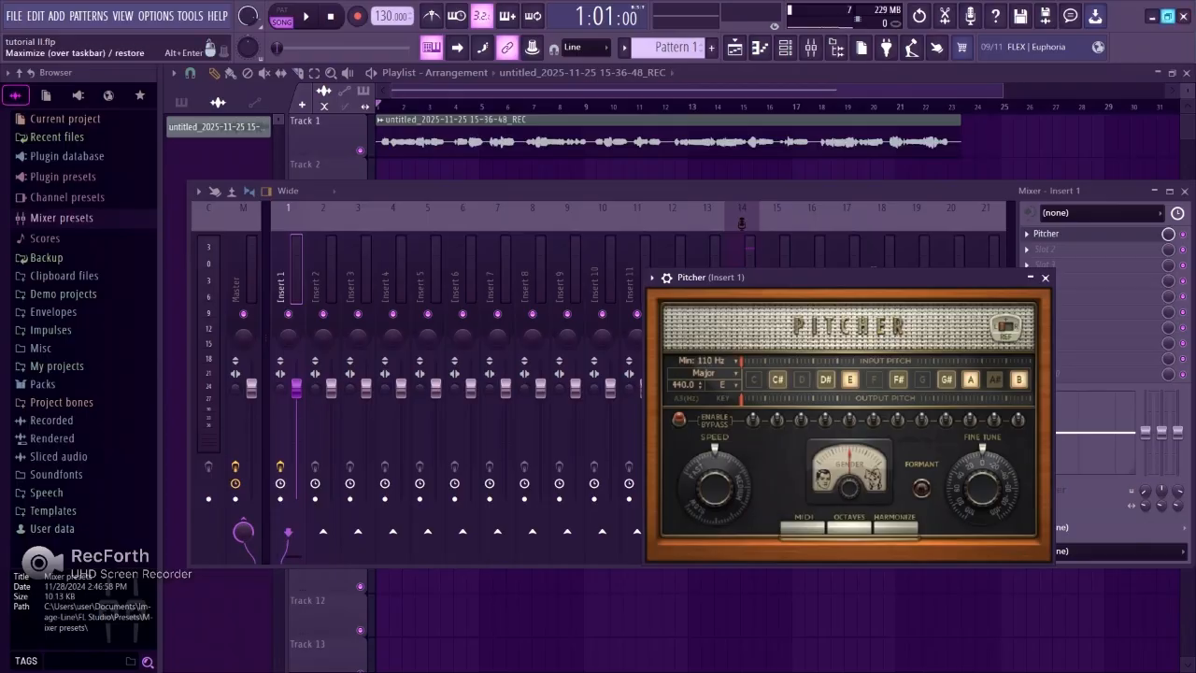
pyautogui.click(1153, 15)
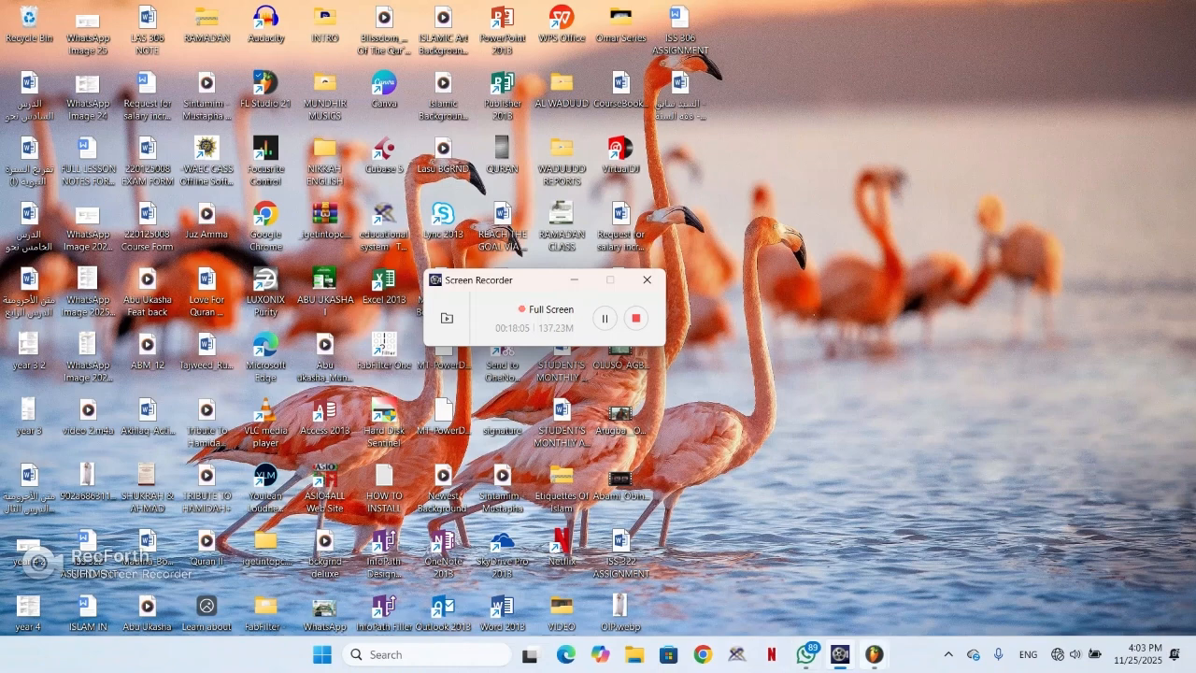
pyautogui.moveTo(874, 654)
pyautogui.click(955, 575)
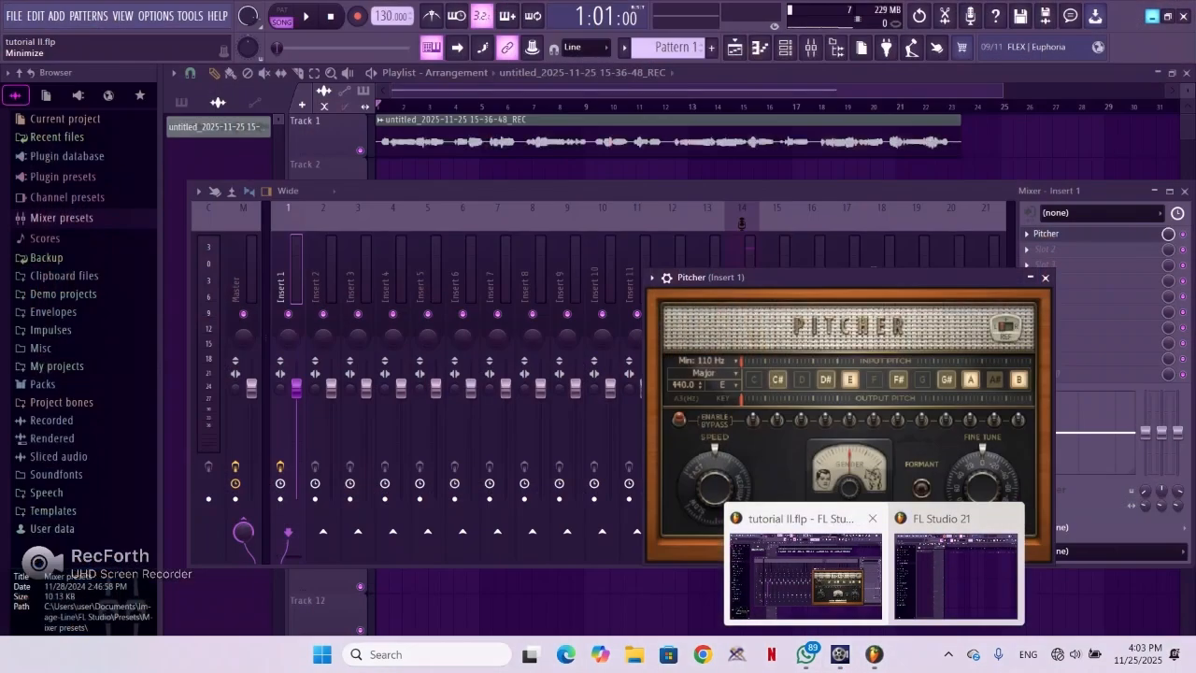
pyautogui.click(806, 574)
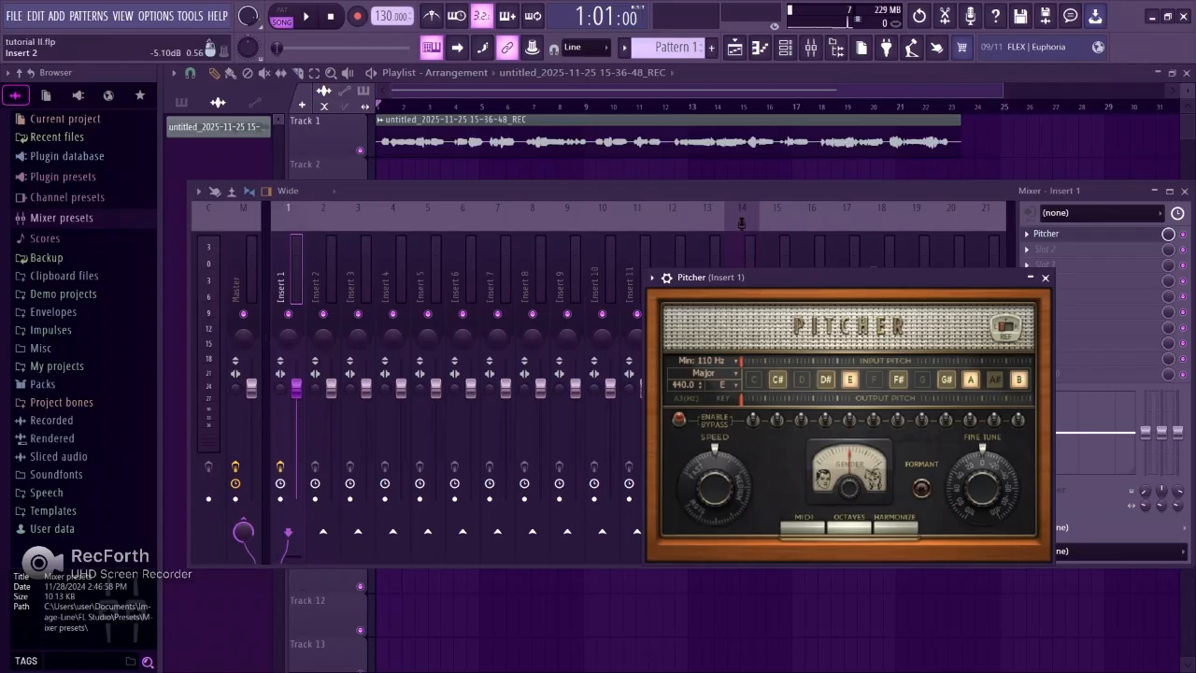
# Step: Close Pitcher and the mixer, and slice the vocal clip on Track 1 at about bars 9 and 12
pyautogui.press('Escape')
pyautogui.click(351, 271)
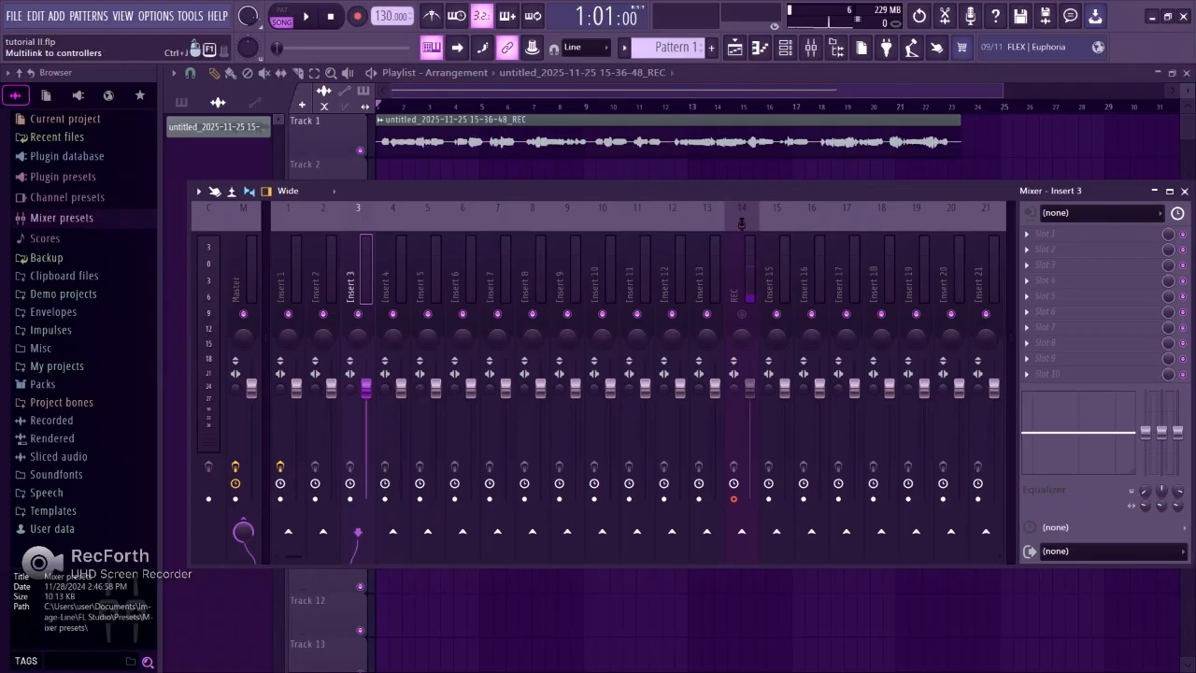
pyautogui.press('F9')
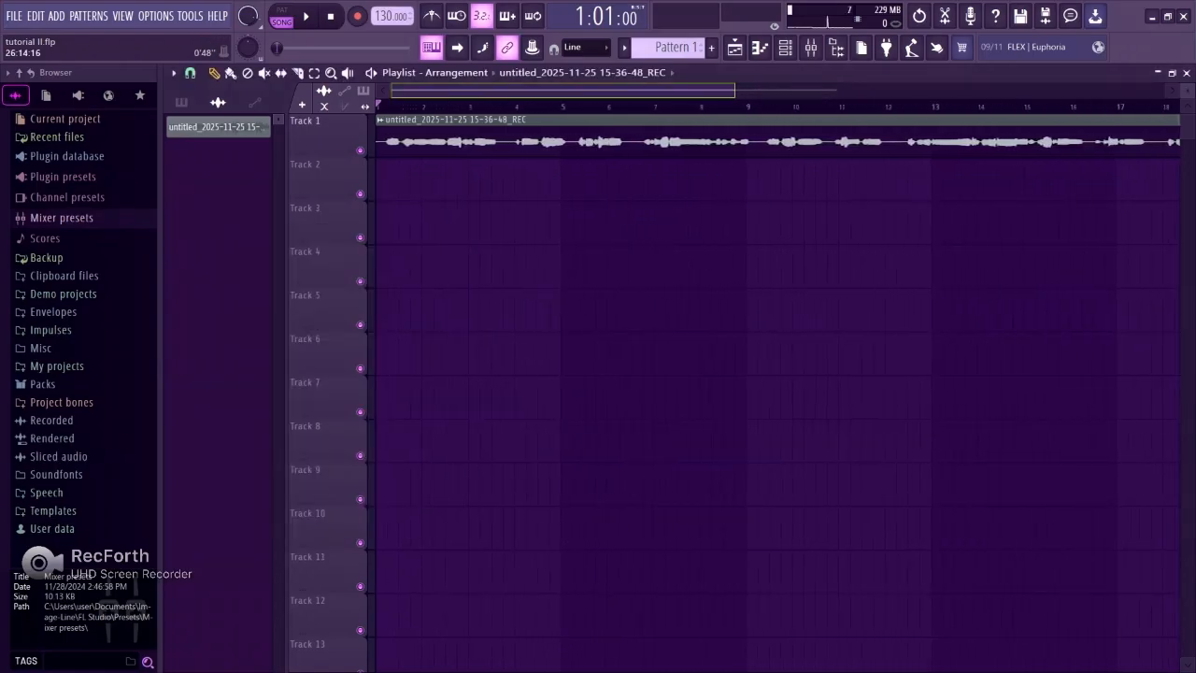
pyautogui.click(759, 154)
pyautogui.click(899, 154)
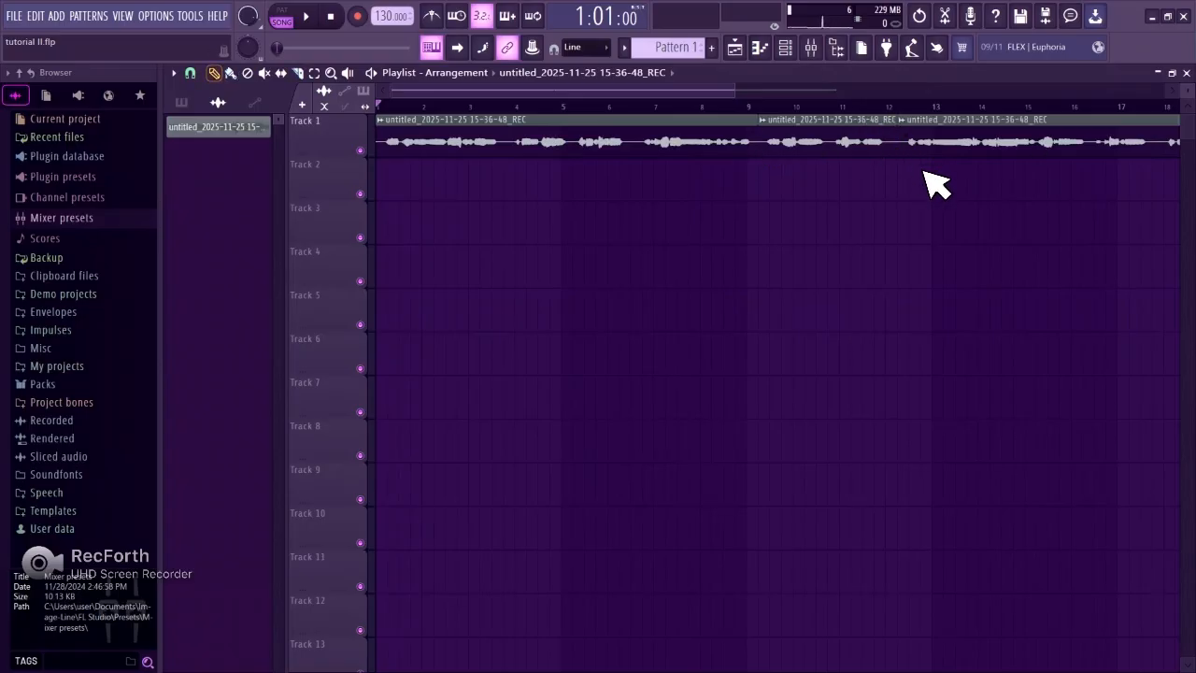
# Step: Make the middle piece of the sliced vocal clip unique
pyautogui.click(764, 120)
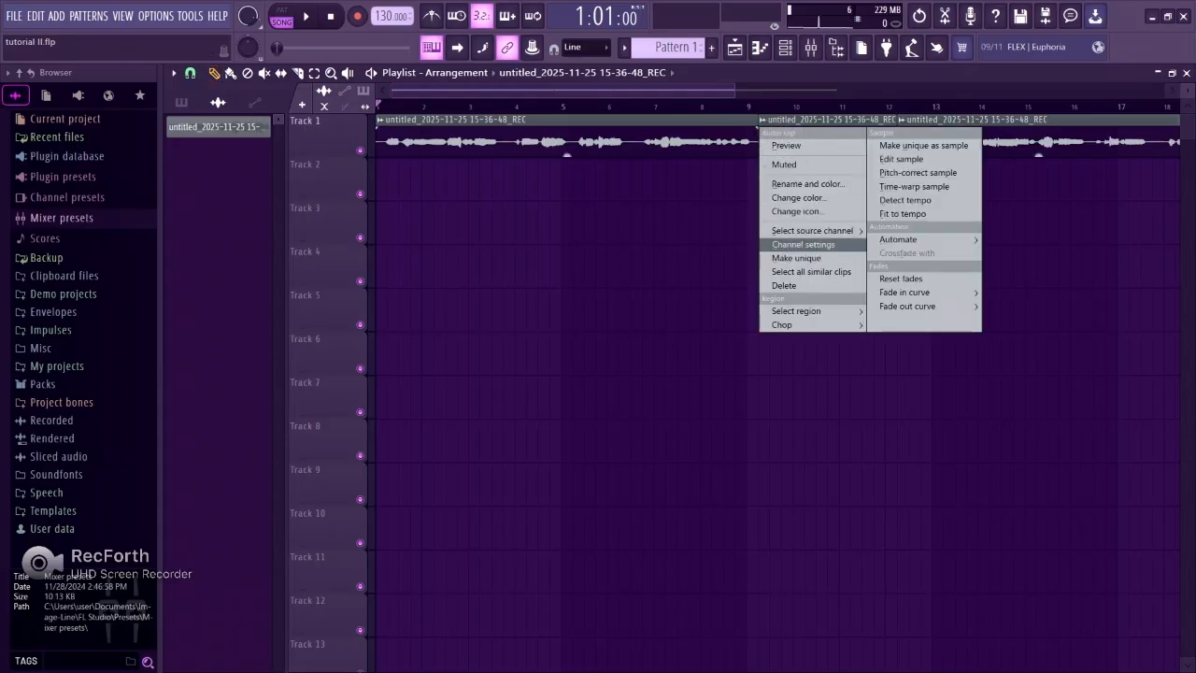
pyautogui.click(771, 132)
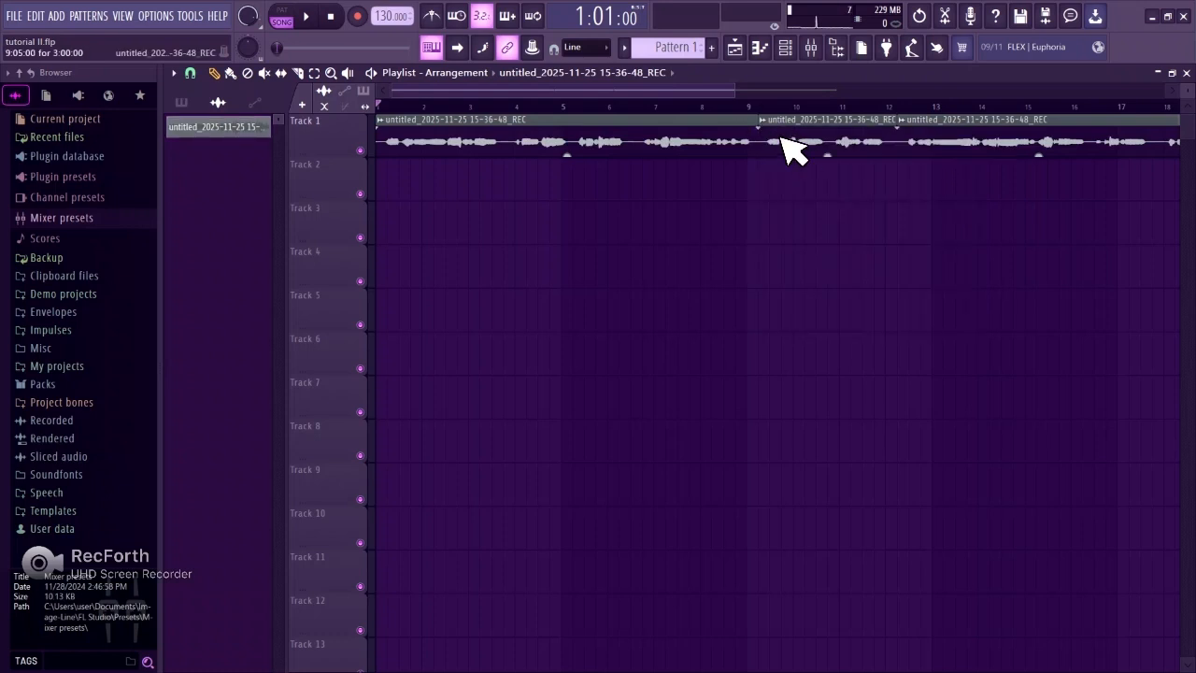
pyautogui.click(763, 120)
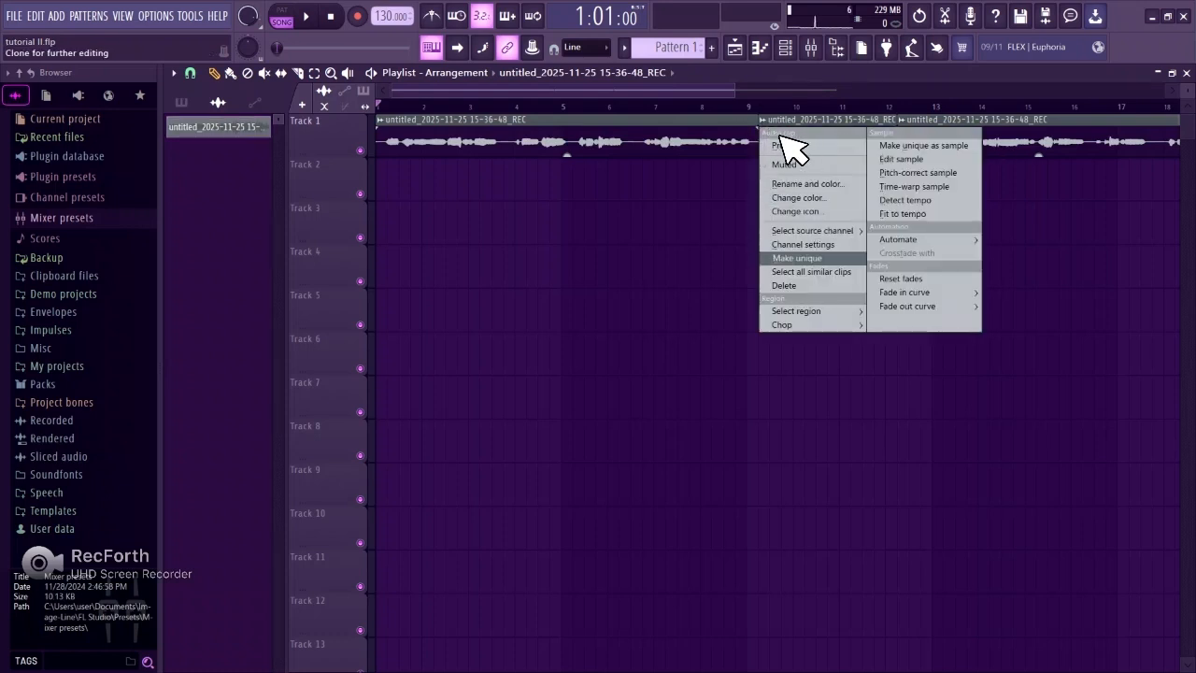
pyautogui.press('Return')
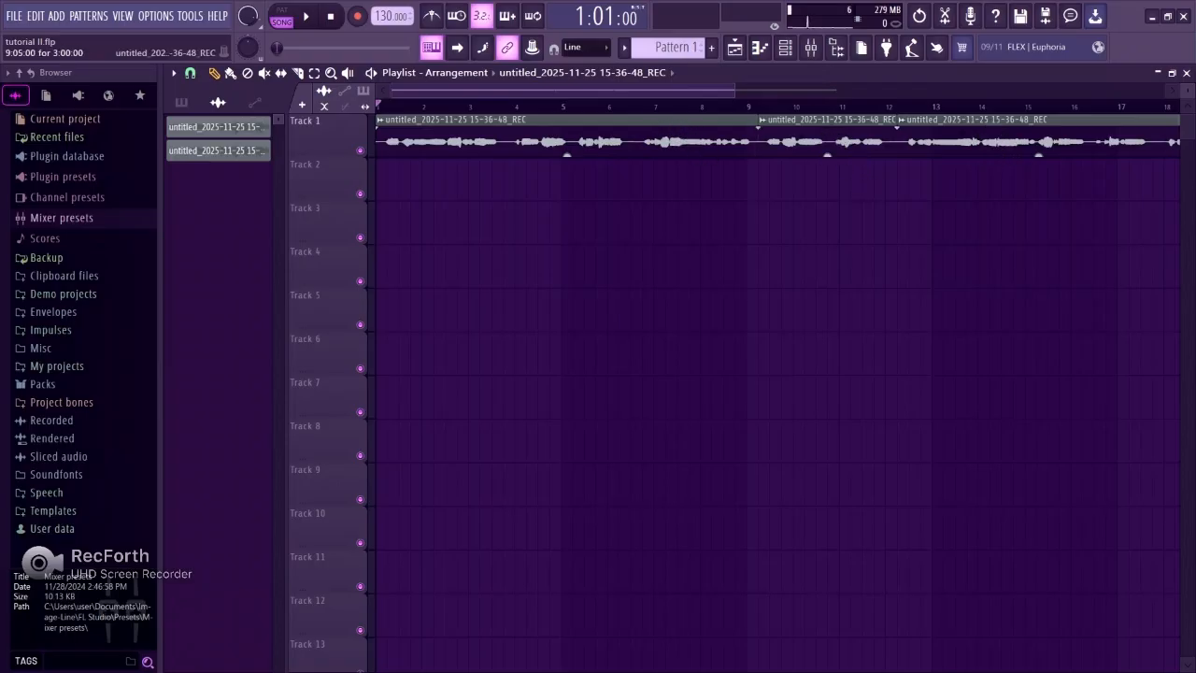
# Step: Route the unique middle vocal clip to mixer track 2 and bring up Insert 2 in the mixer
pyautogui.doubleClick(851, 150)
pyautogui.scroll(-1, 718, 286)
pyautogui.scroll(2, 720, 285)
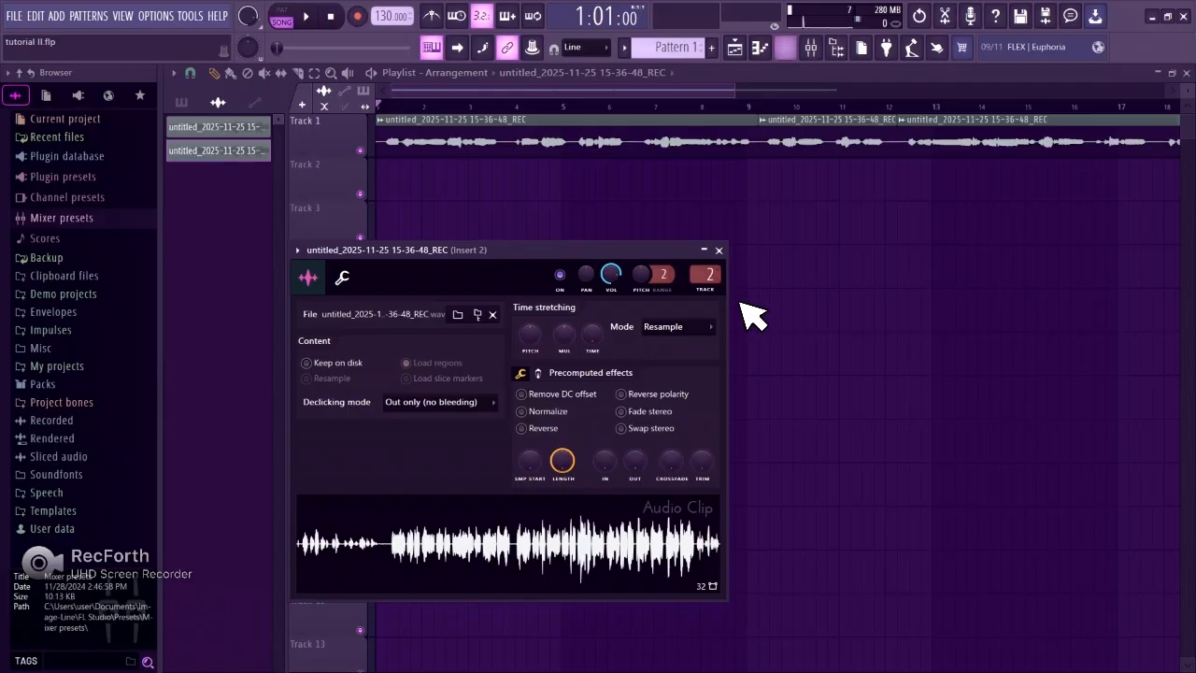
pyautogui.click(716, 271)
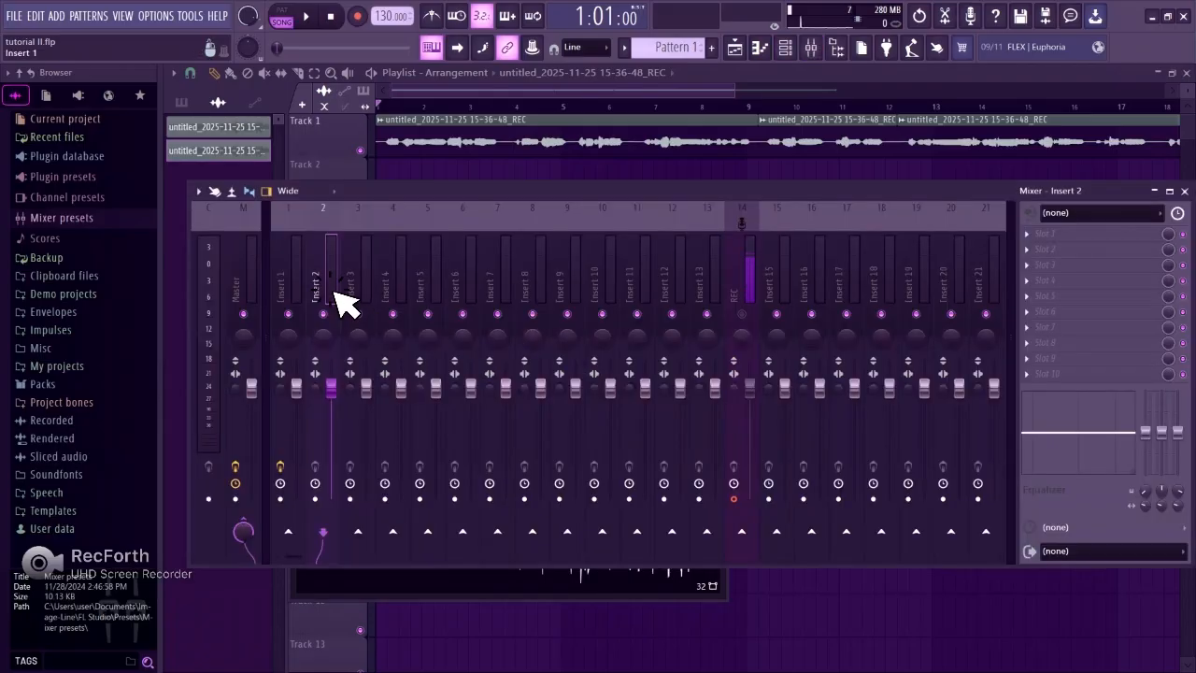
# Step: Play the song, load Pitcher into the first effect slot of Insert 2 and move its window lower
pyautogui.press('space')
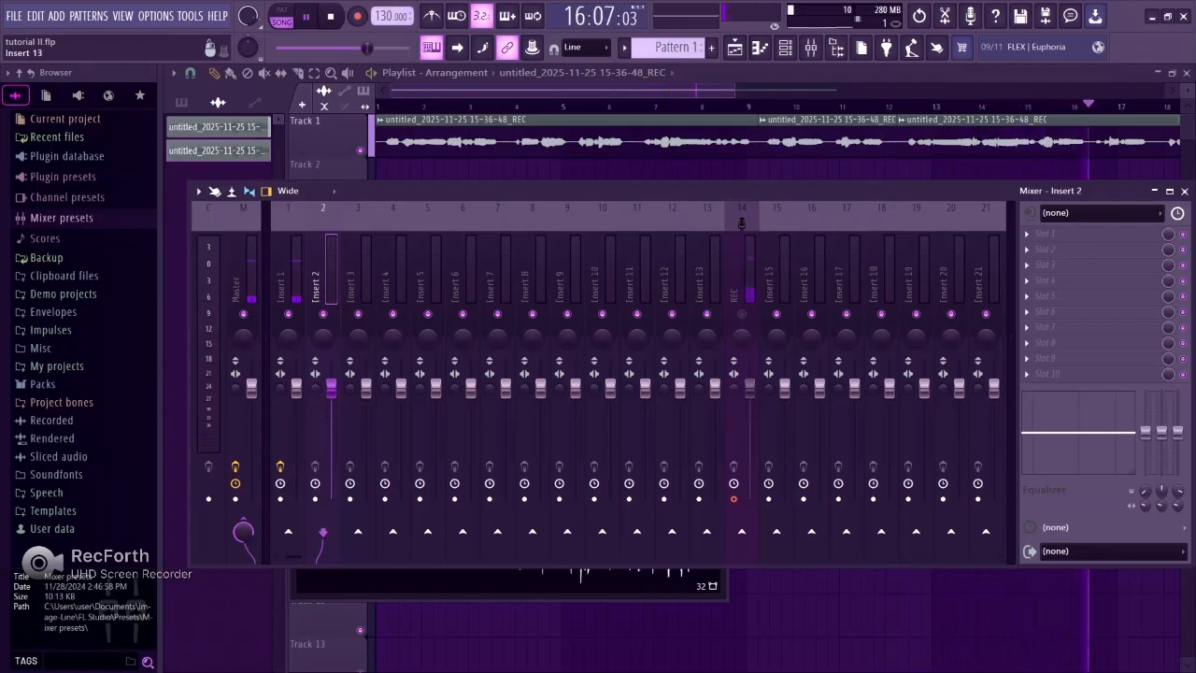
pyautogui.click(1039, 239)
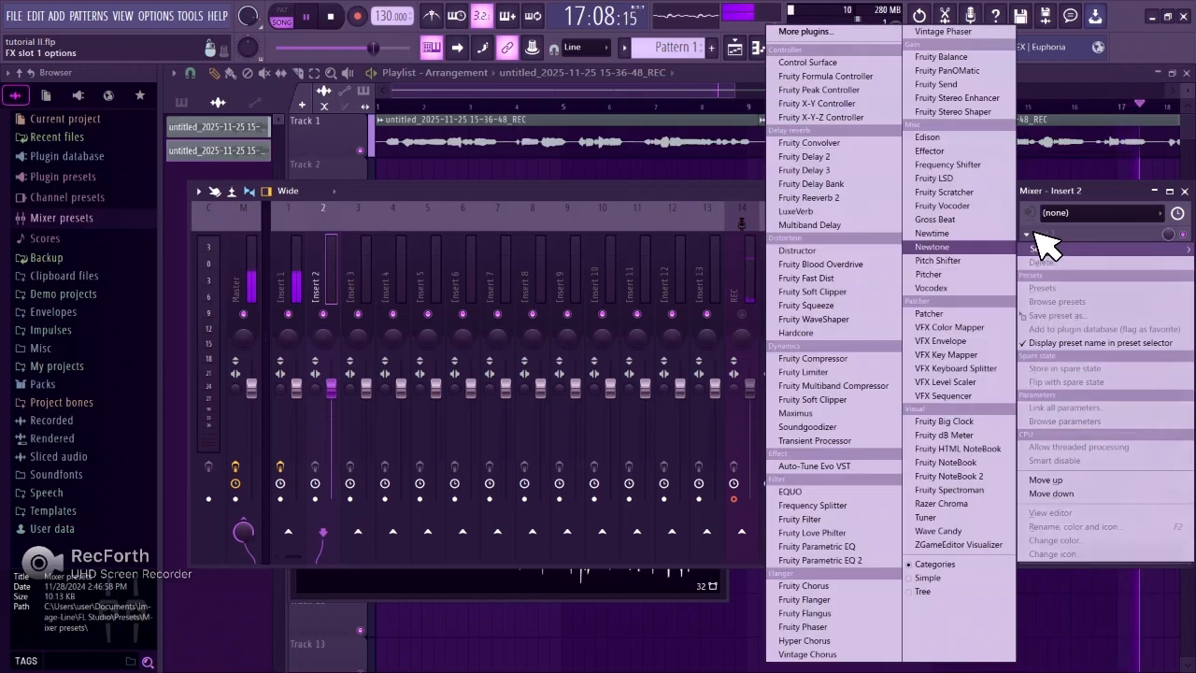
pyautogui.press('Return')
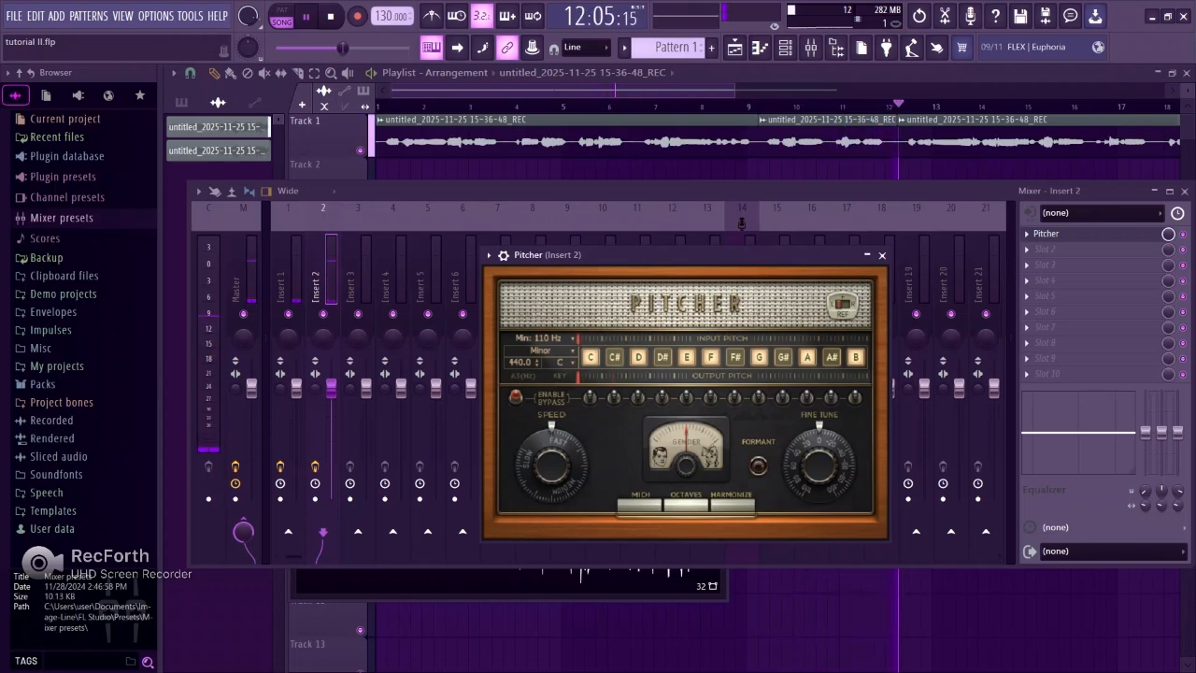
pyautogui.moveTo(718, 271); pyautogui.dragTo(730, 344)
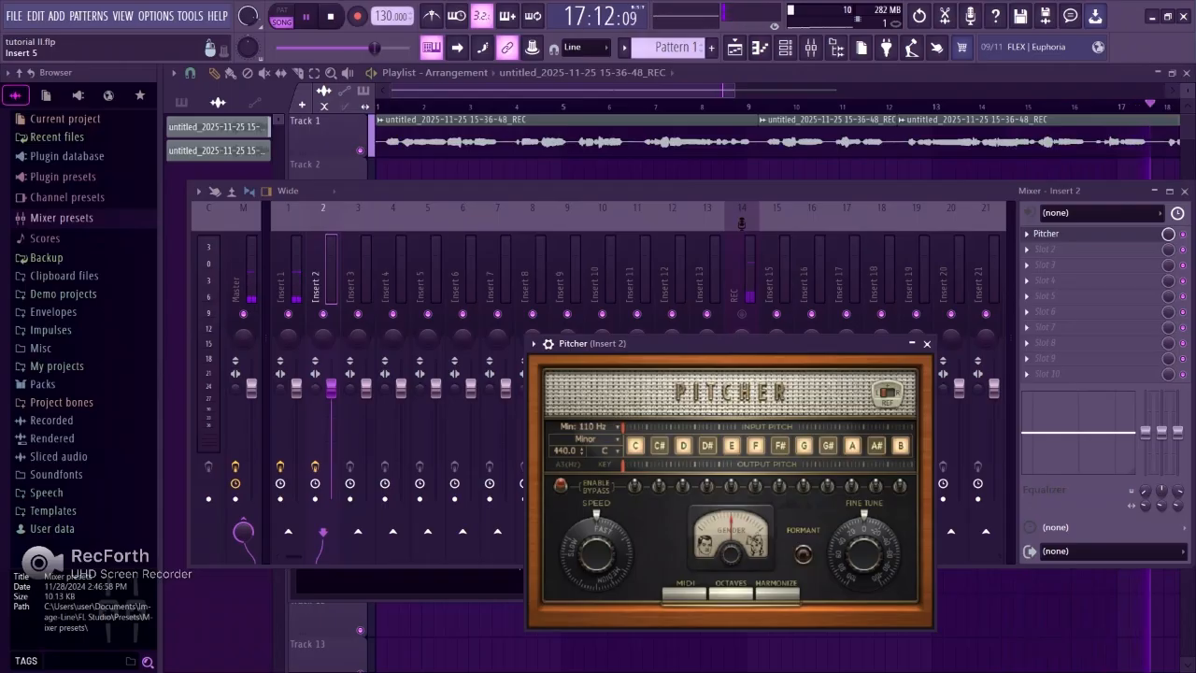
# Step: Check the mixer routing in the vocal clip's channel settings and close them
pyautogui.doubleClick(768, 140)
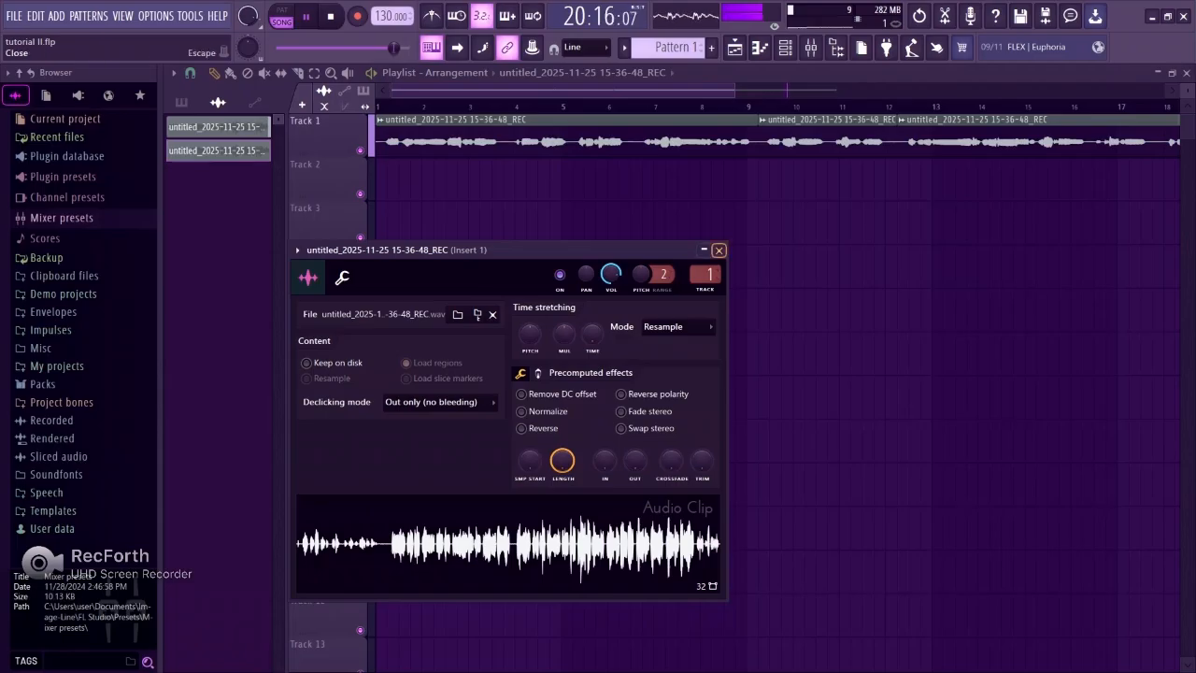
pyautogui.click(718, 251)
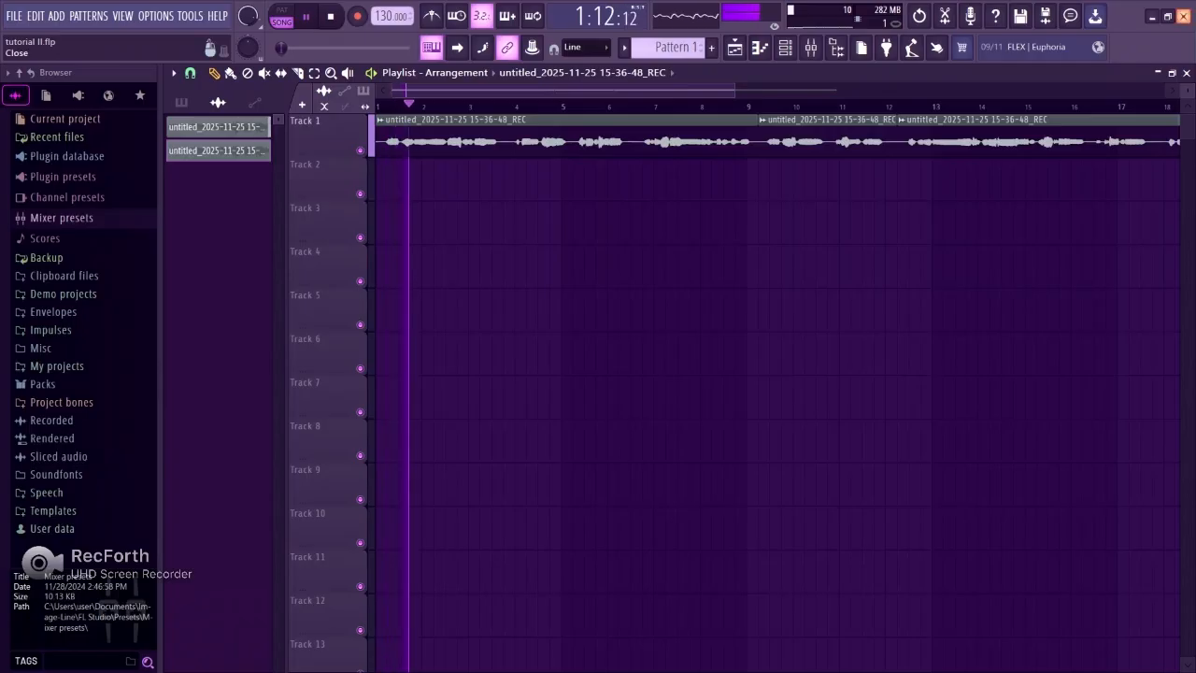
# Step: Return to the tutorial II project window and stop the song playback
pyautogui.click(1153, 16)
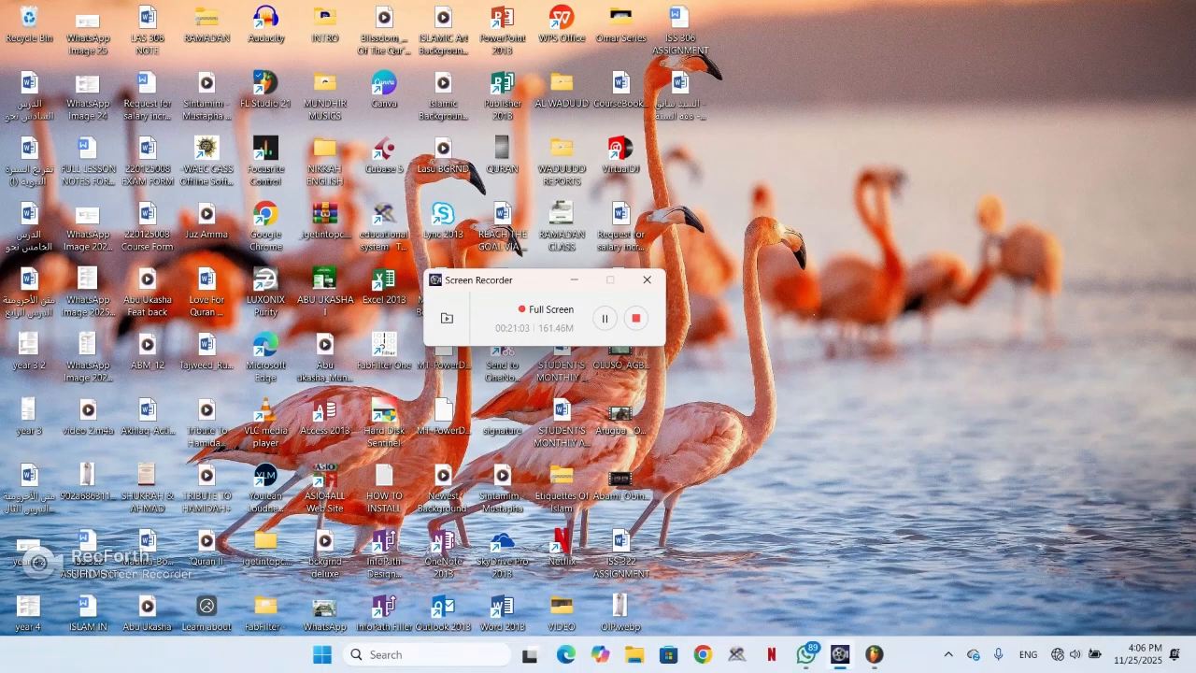
pyautogui.moveTo(874, 655)
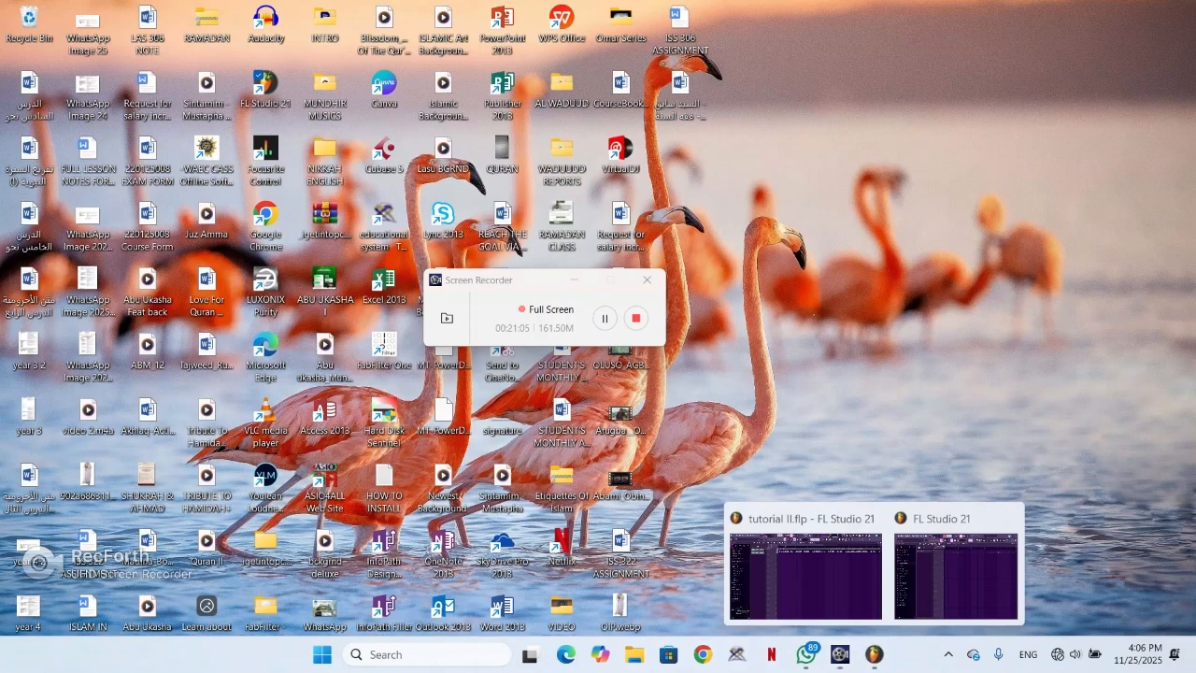
pyautogui.click(805, 572)
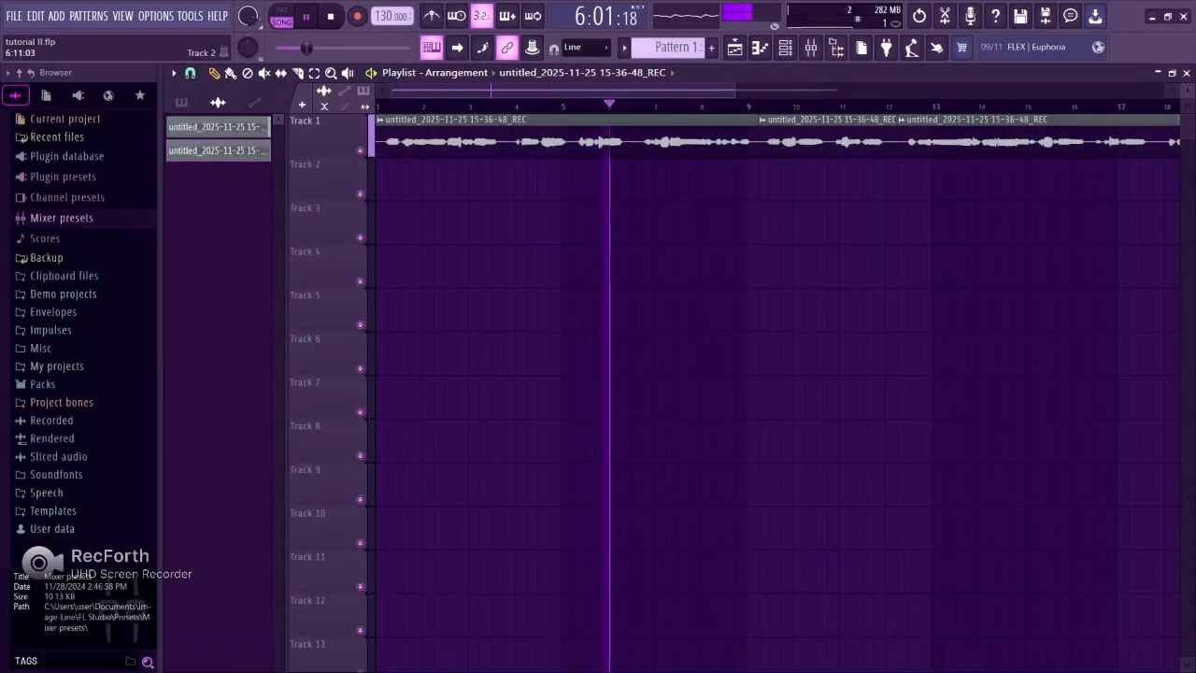
pyautogui.press('space')
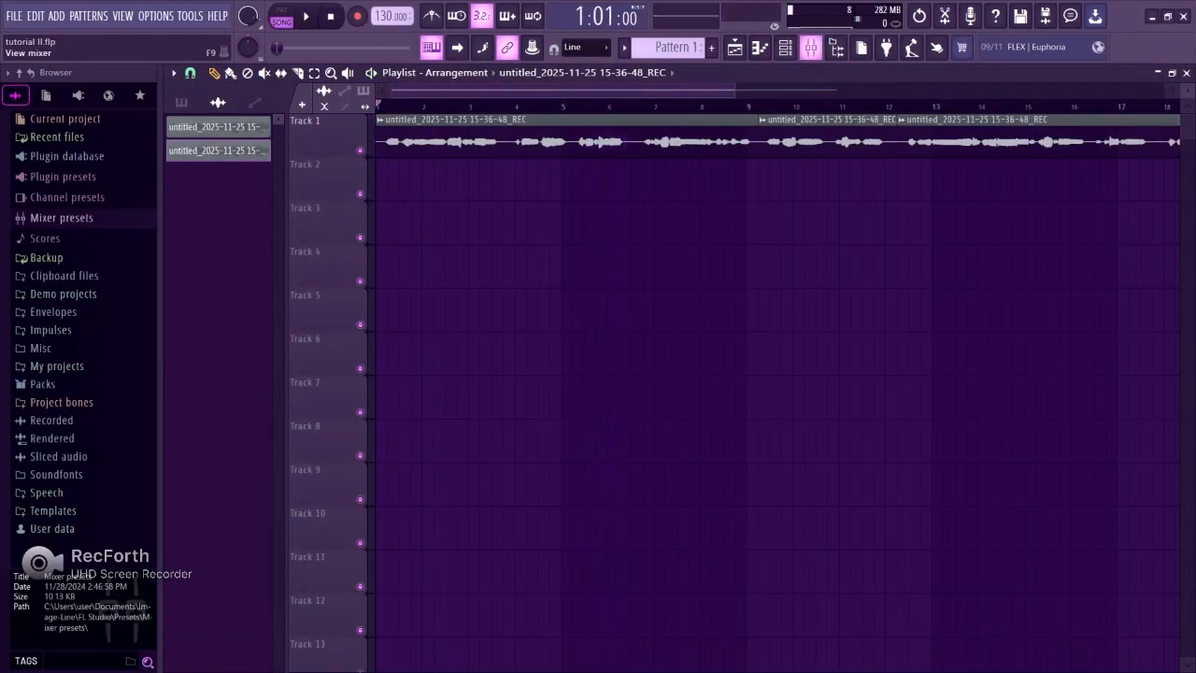
# Step: Load Auto-Tune Evo VST into the second effect slot of Insert 1 and set its Retune Speed to 0
pyautogui.click(811, 47)
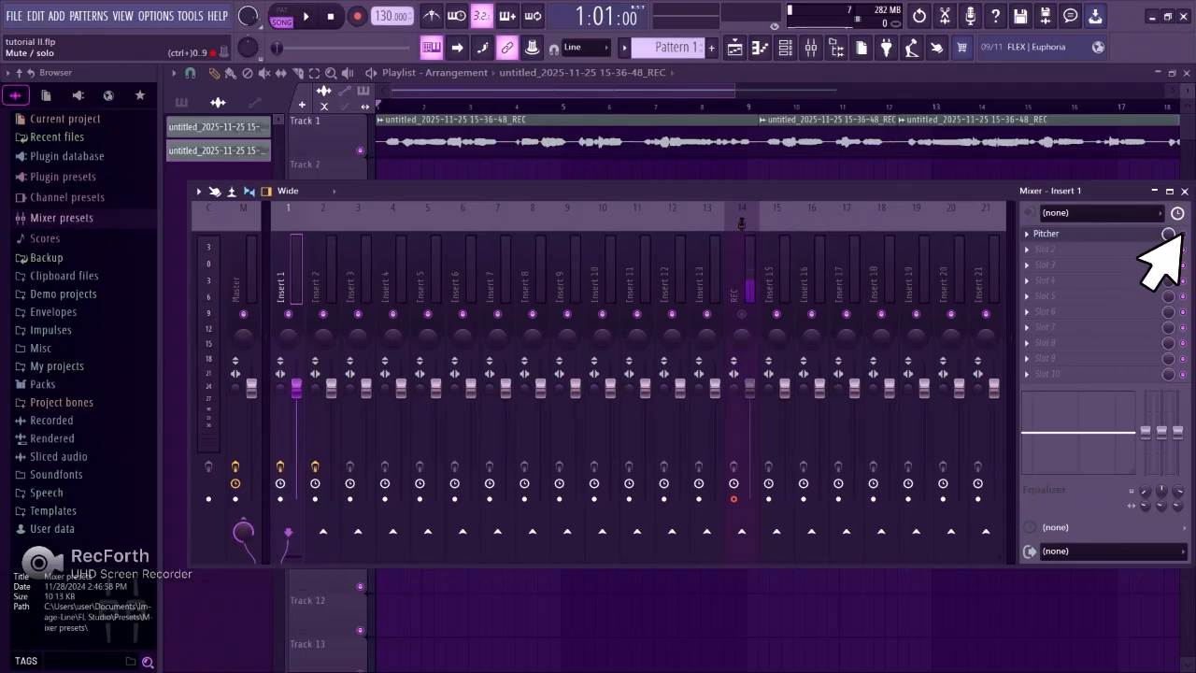
pyautogui.click(1028, 249)
pyautogui.press('Down')
pyautogui.press('Return')
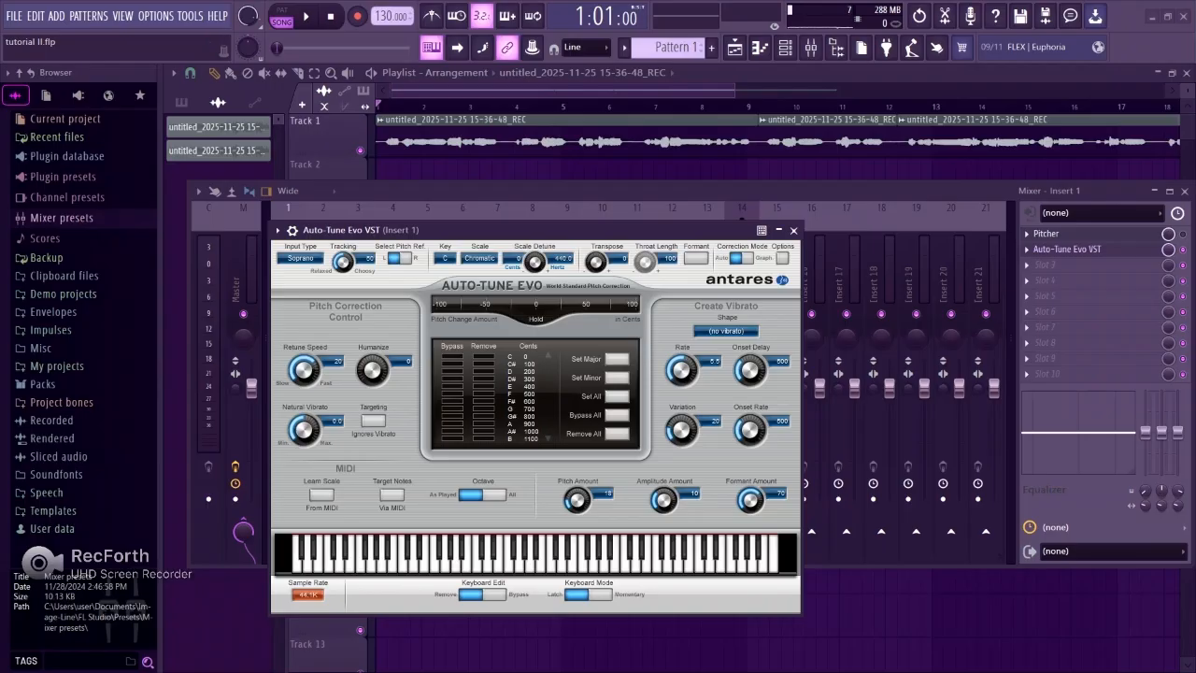
pyautogui.scroll(-5, 285, 379)
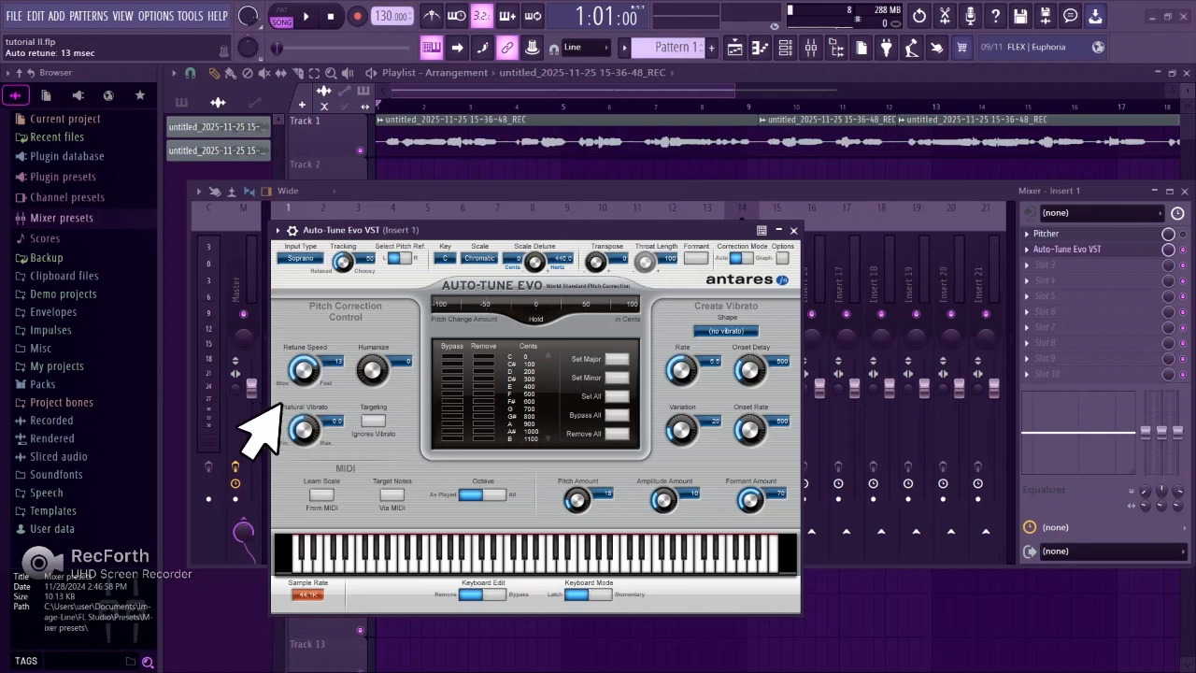
pyautogui.scroll(-5, 280, 397)
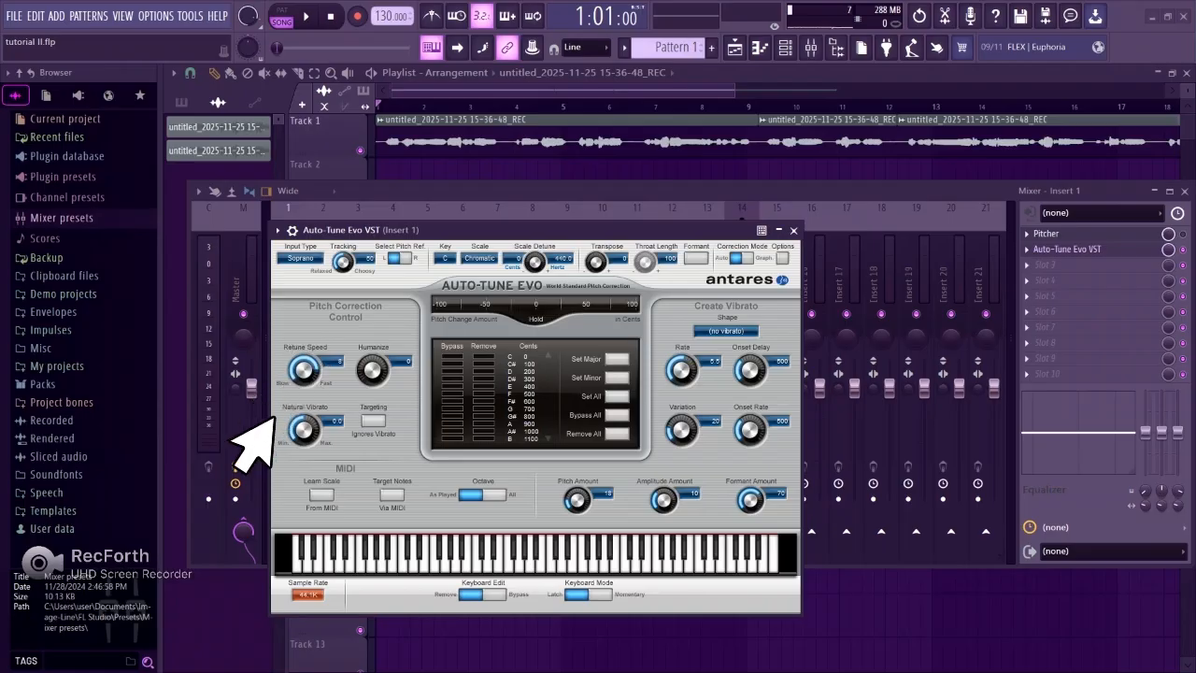
# Step: Play the song and set Auto-Tune Evo on Insert 1 to the C# key and the Minor scale
pyautogui.click(441, 260)
pyautogui.press('space')
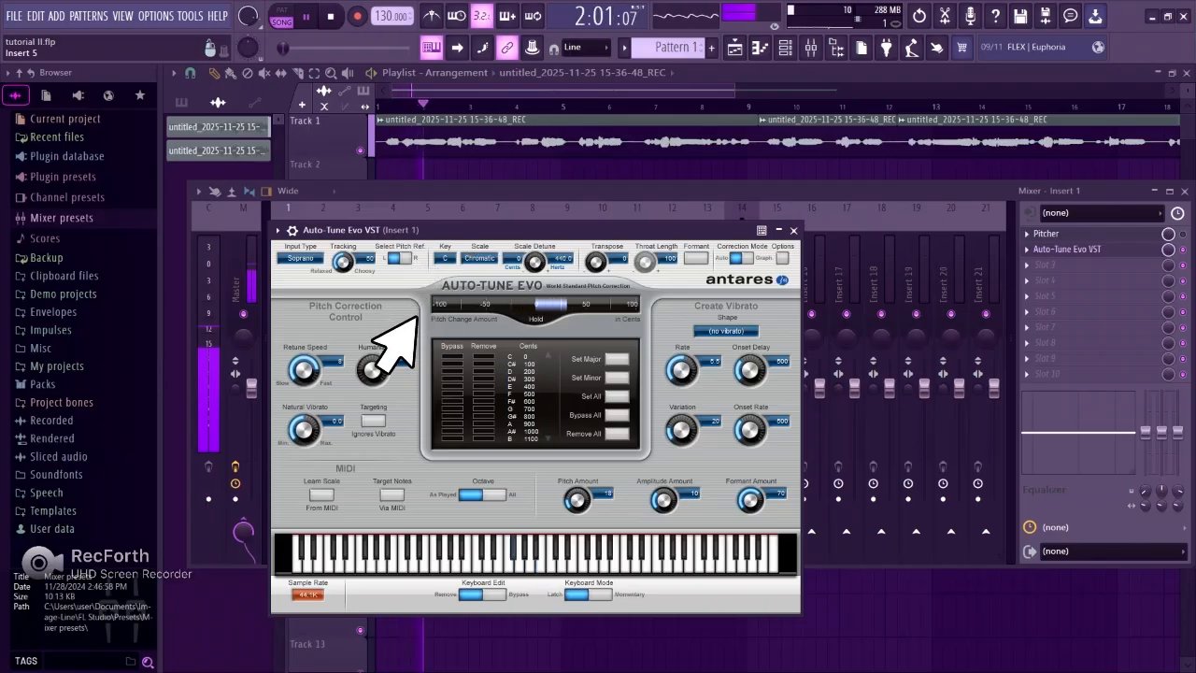
pyautogui.click(477, 259)
pyautogui.click(524, 206)
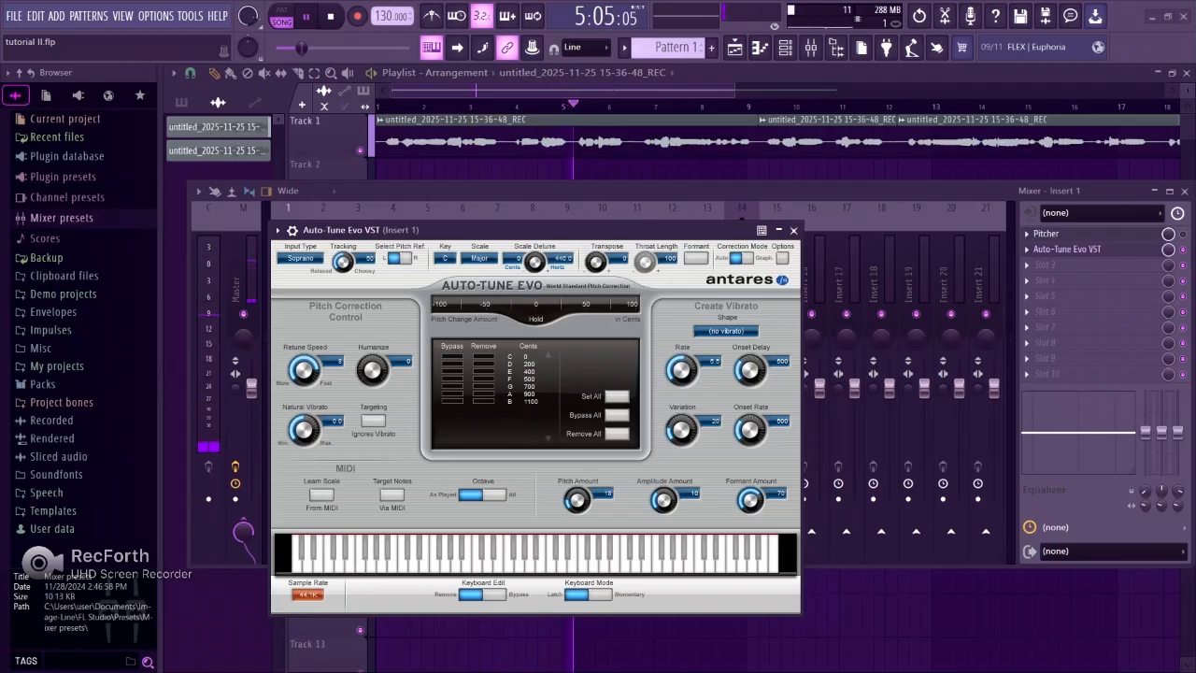
pyautogui.click(479, 258)
pyautogui.click(538, 226)
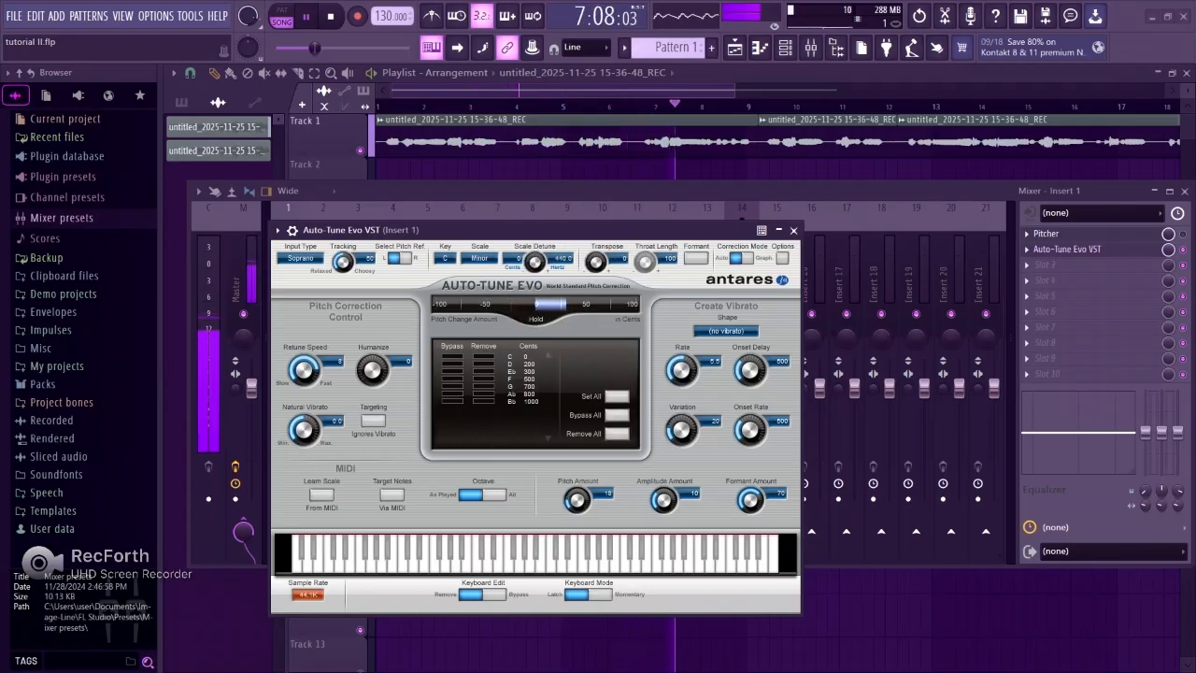
pyautogui.click(443, 258)
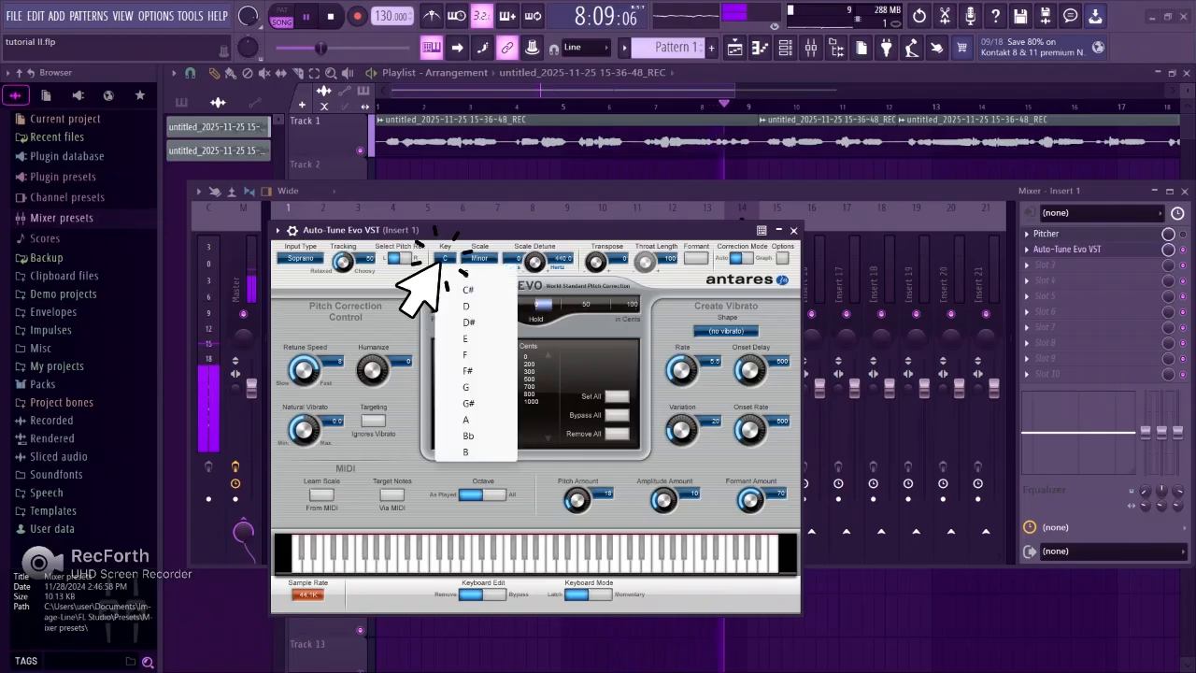
pyautogui.click(447, 275)
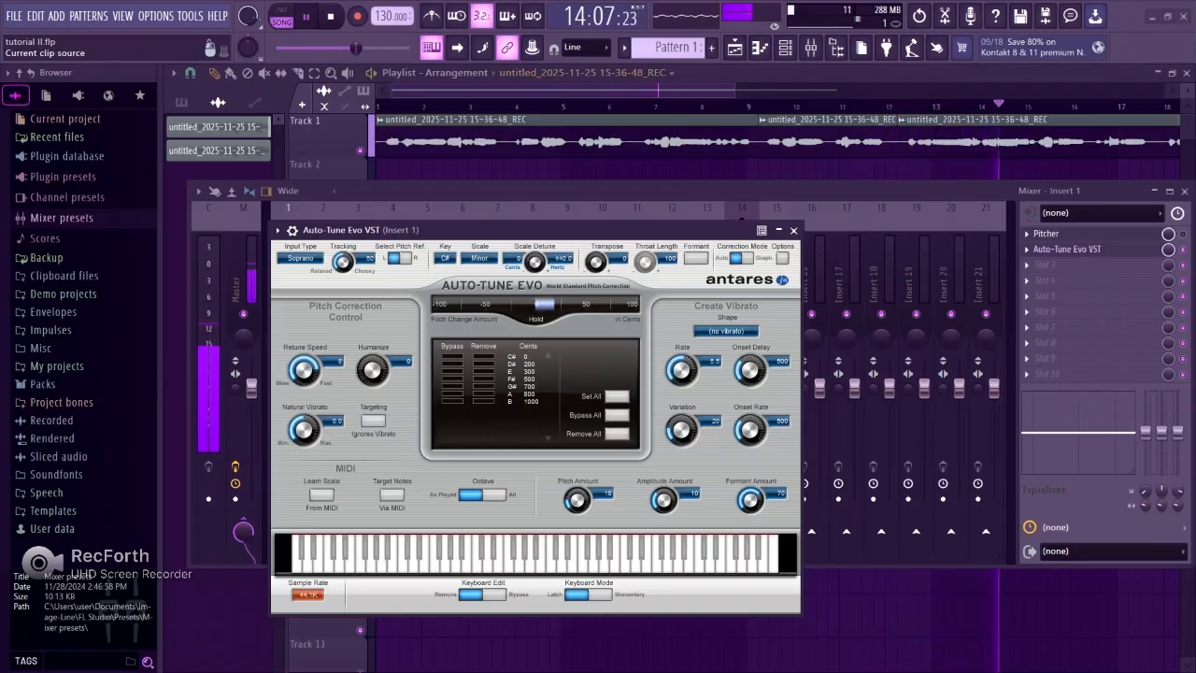
# Step: Close the plugin and mixer windows and stop the song playback
pyautogui.press('F12')
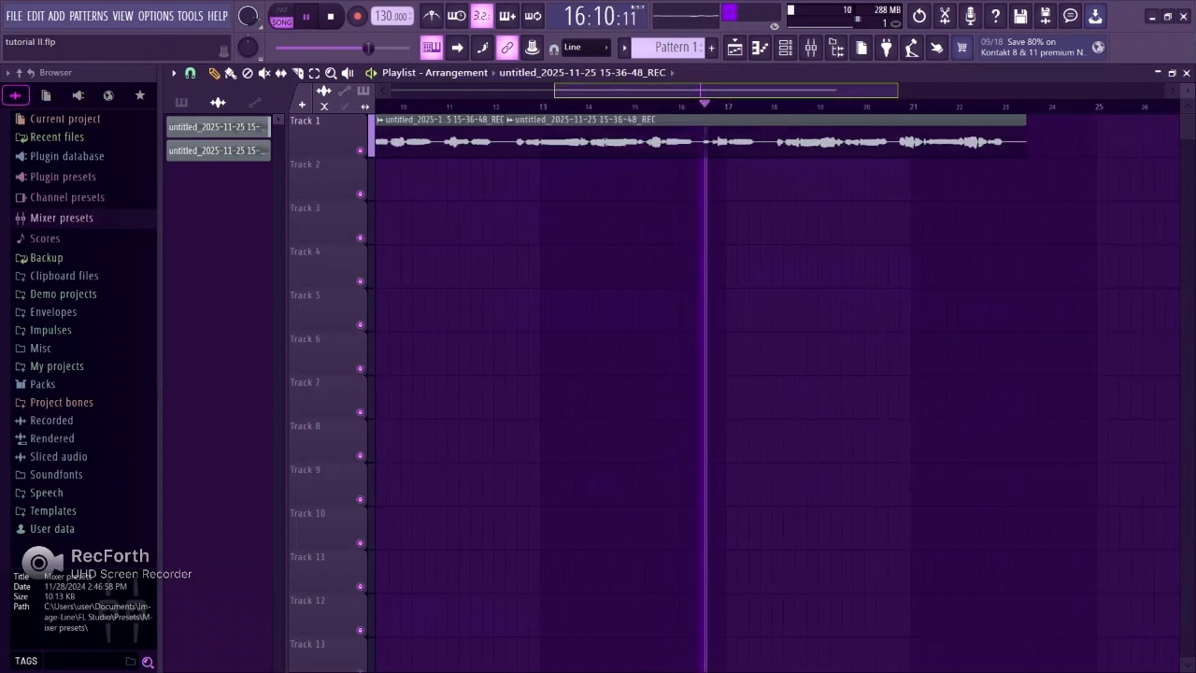
pyautogui.moveTo(638, 91); pyautogui.dragTo(563, 91)
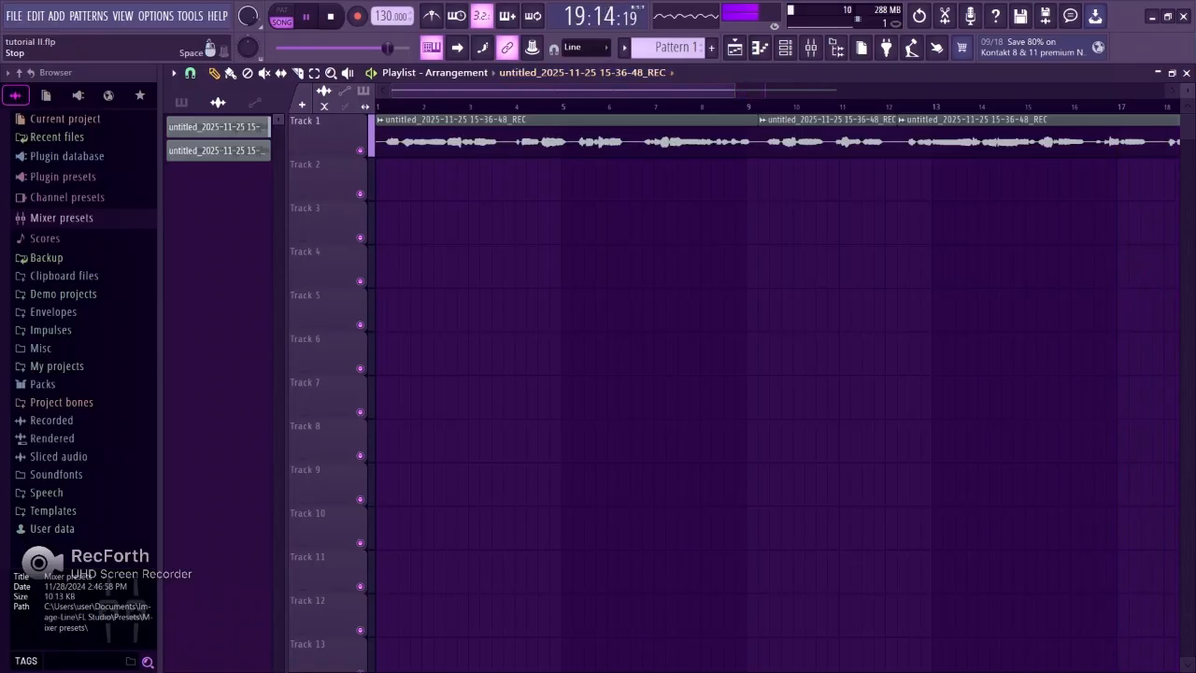
pyautogui.press('space')
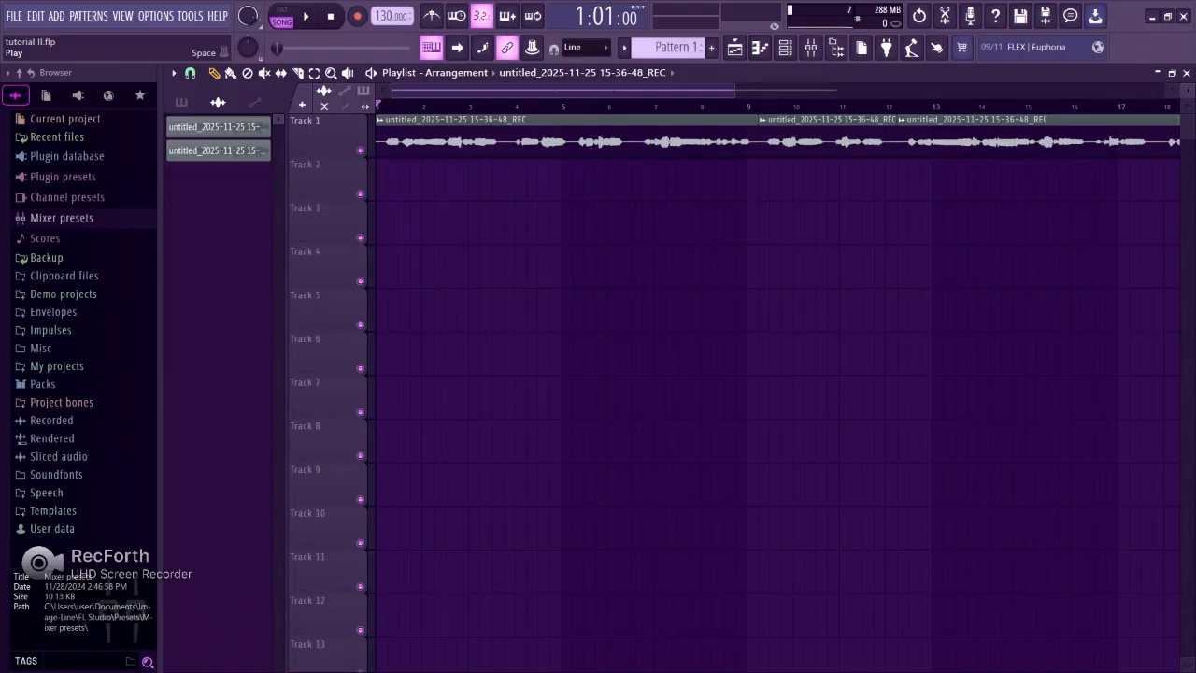
pyautogui.click(1152, 16)
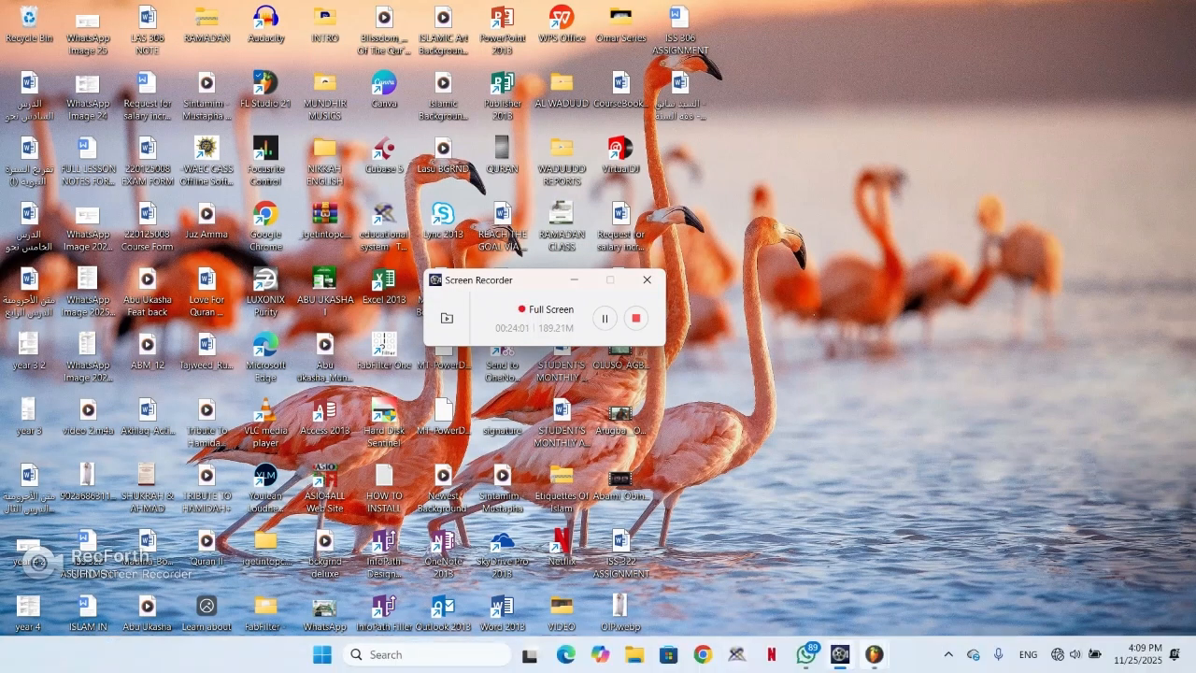
pyautogui.moveTo(840, 655)
pyautogui.click(808, 570)
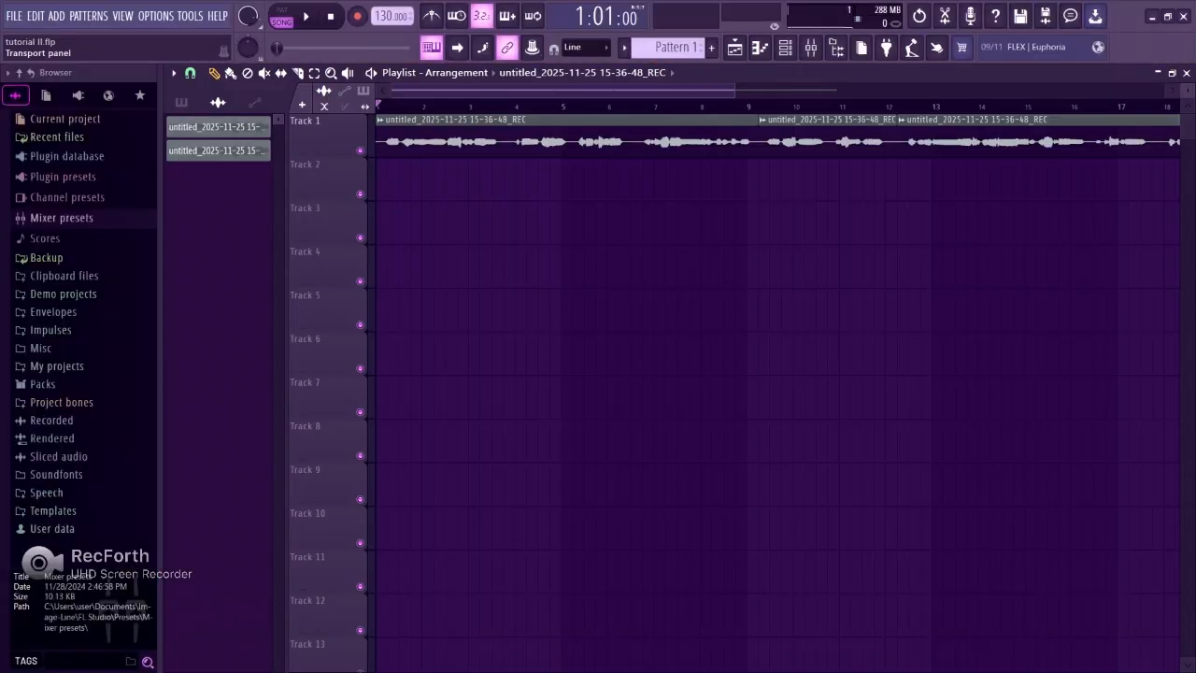
# Step: Play the song, slice out the vocal section from about bar 21 to bar 22, and make that middle clip unique
pyautogui.press('space')
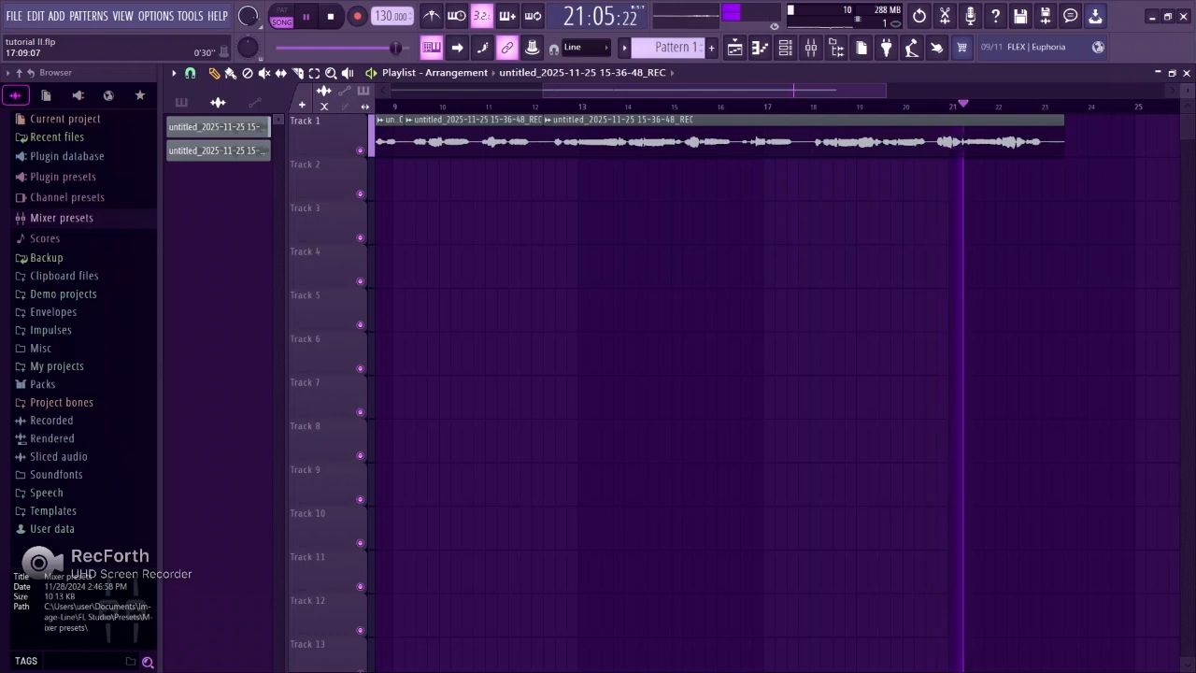
pyautogui.moveTo(886, 90); pyautogui.dragTo(846, 89)
pyautogui.moveTo(543, 90); pyautogui.dragTo(729, 90)
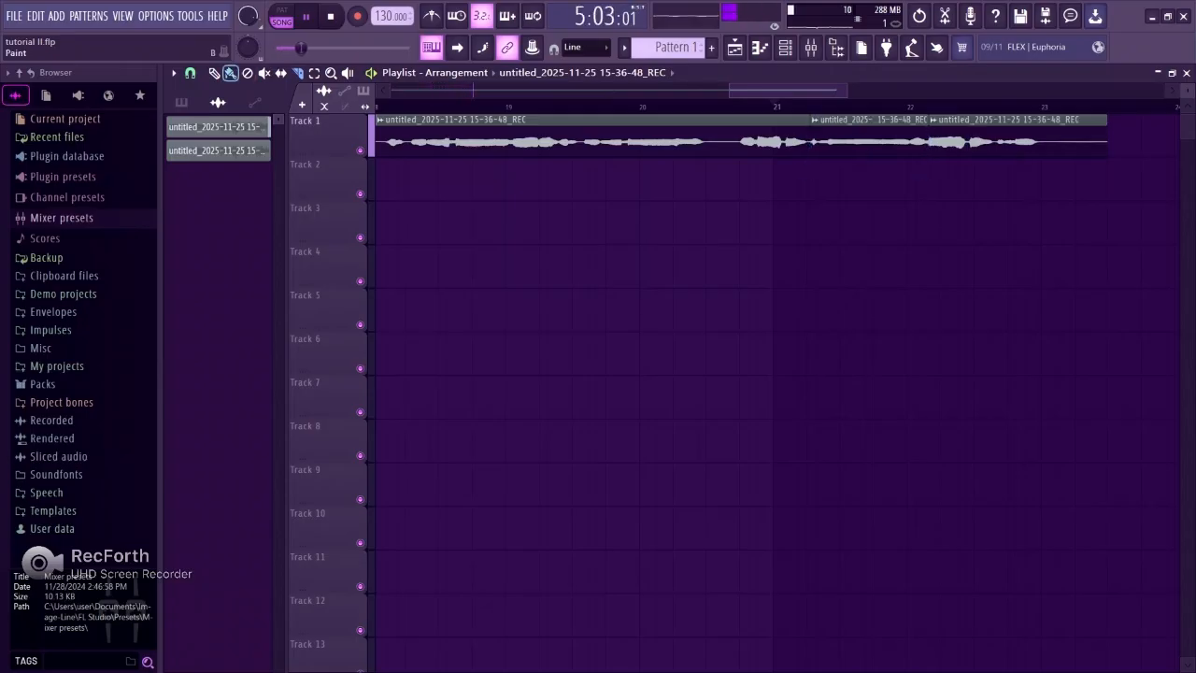
pyautogui.click(815, 119)
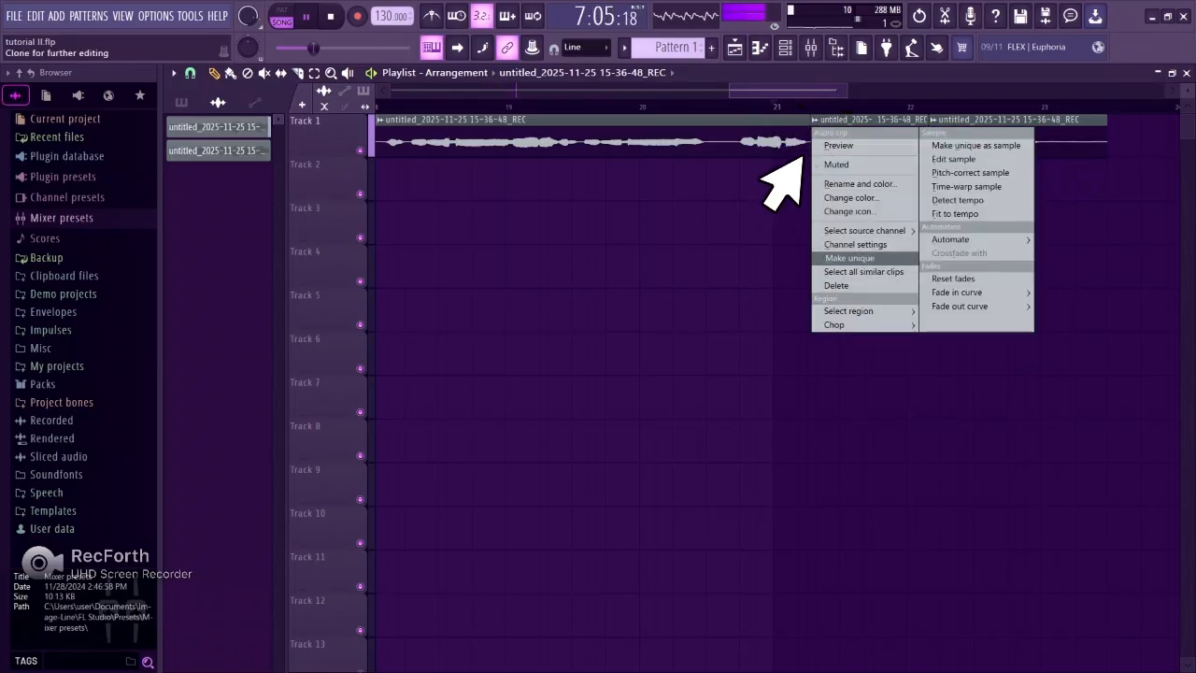
pyautogui.click(842, 268)
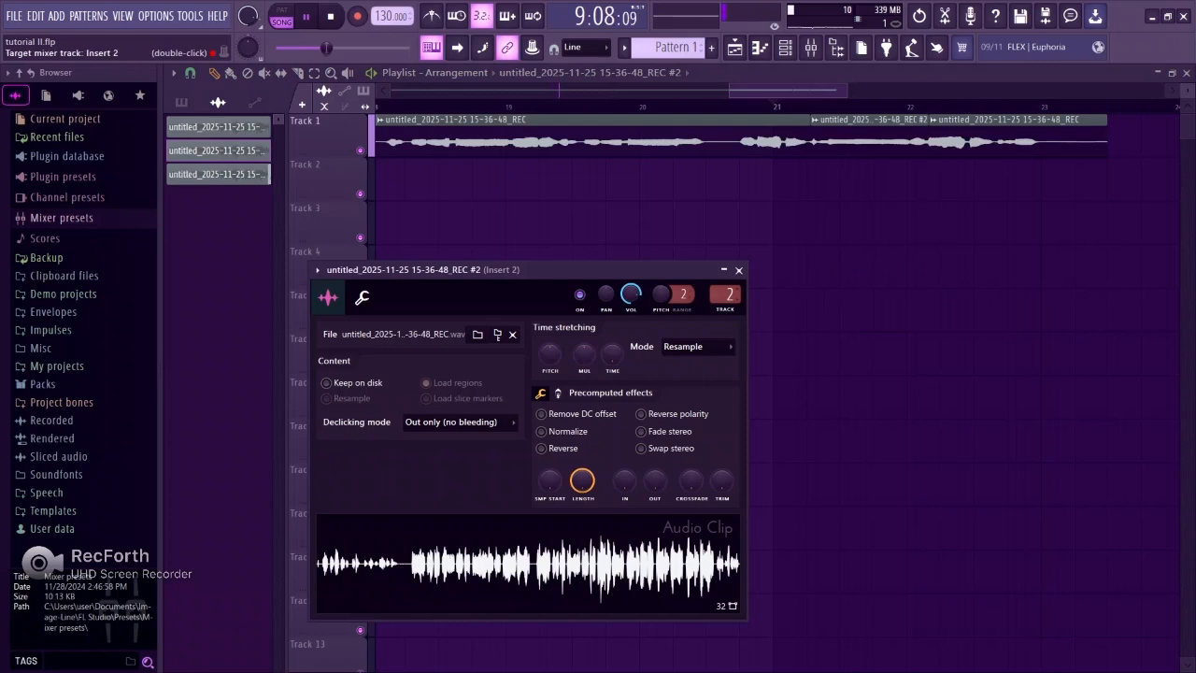
# Step: Route the unique clip to mixer track 2 and load Auto-Tune Evo VST into the second effect slot of Insert 2
pyautogui.click(811, 47)
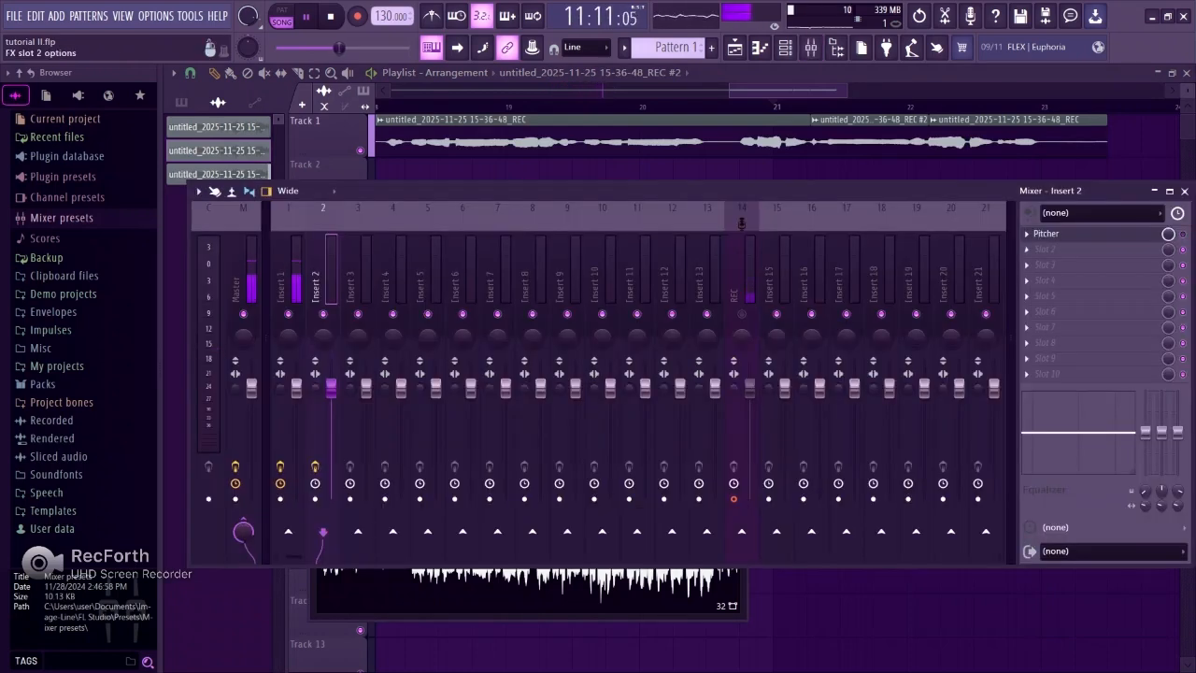
pyautogui.click(1045, 250)
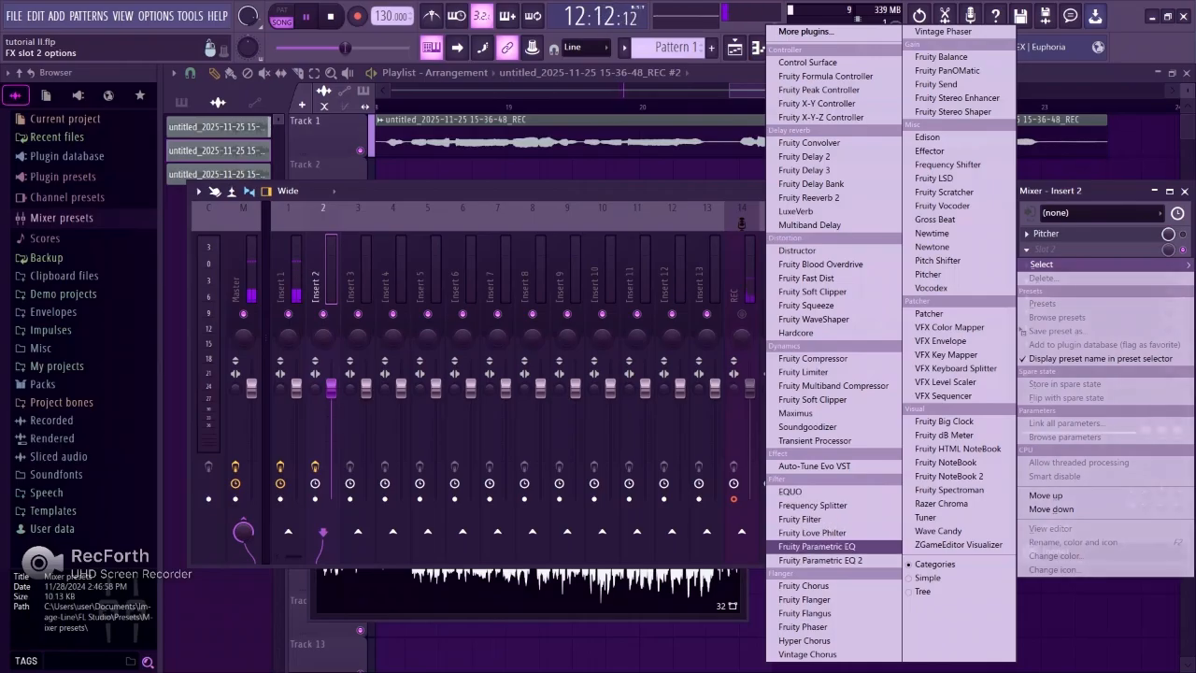
pyautogui.click(815, 466)
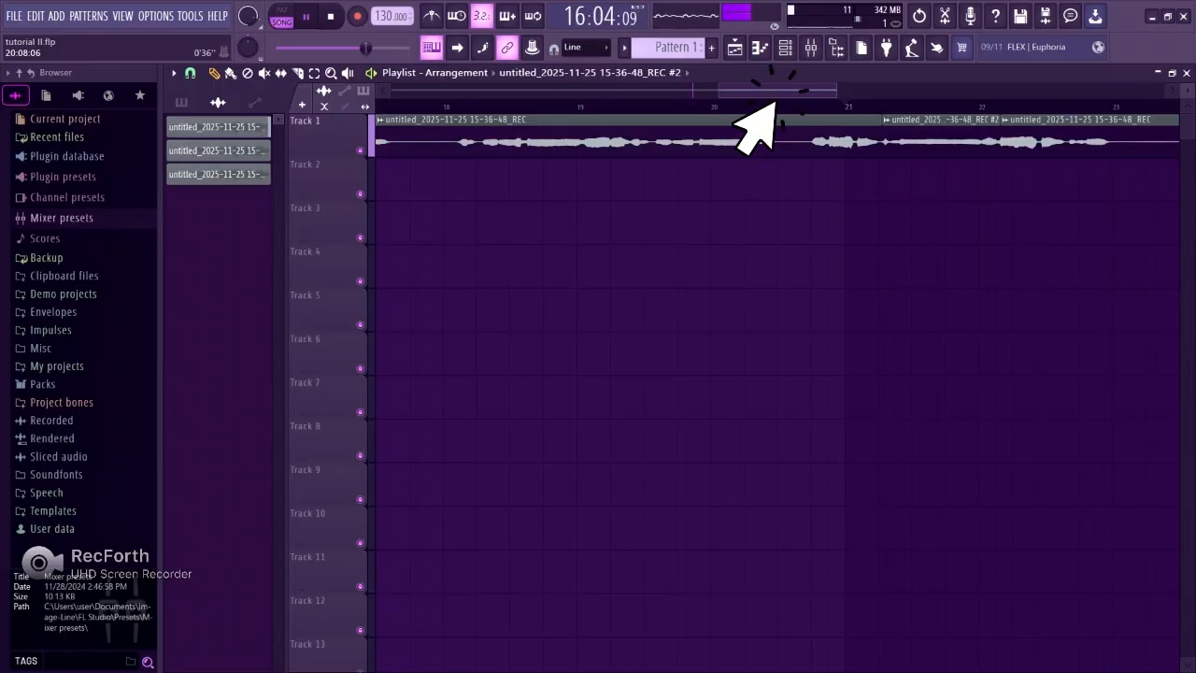
# Step: Replay the end of the vocal from several points between bars 16 and 21 to compare the sliced clip with its surroundings
pyautogui.click(778, 93)
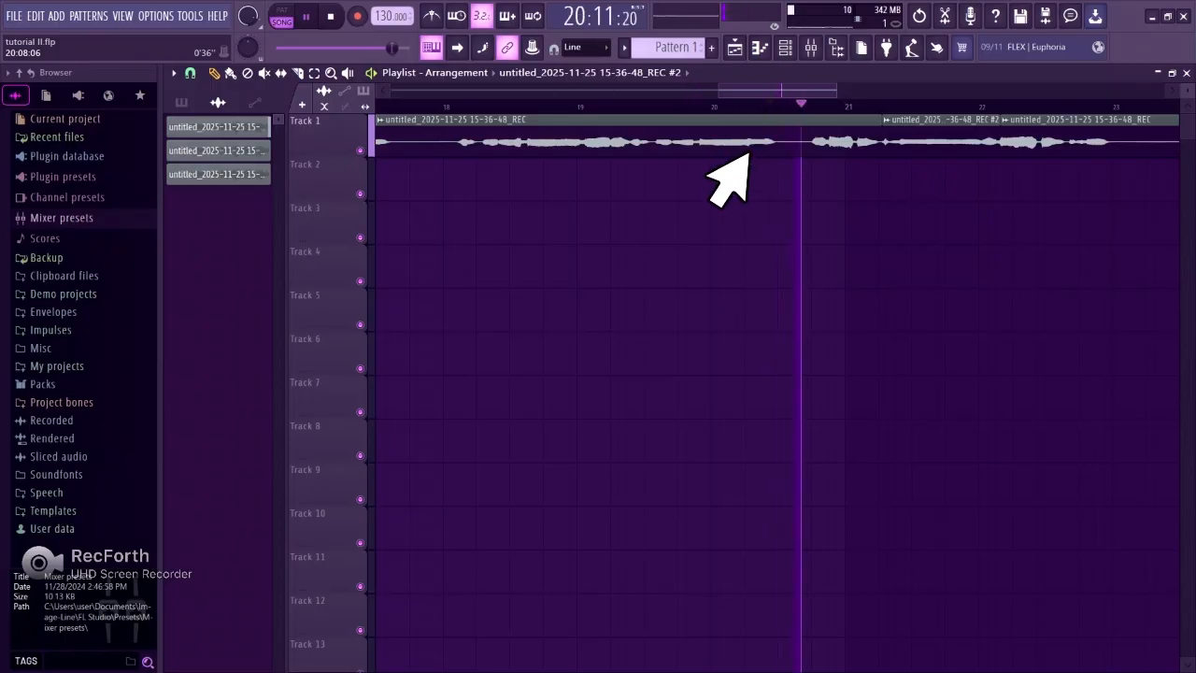
pyautogui.click(475, 105)
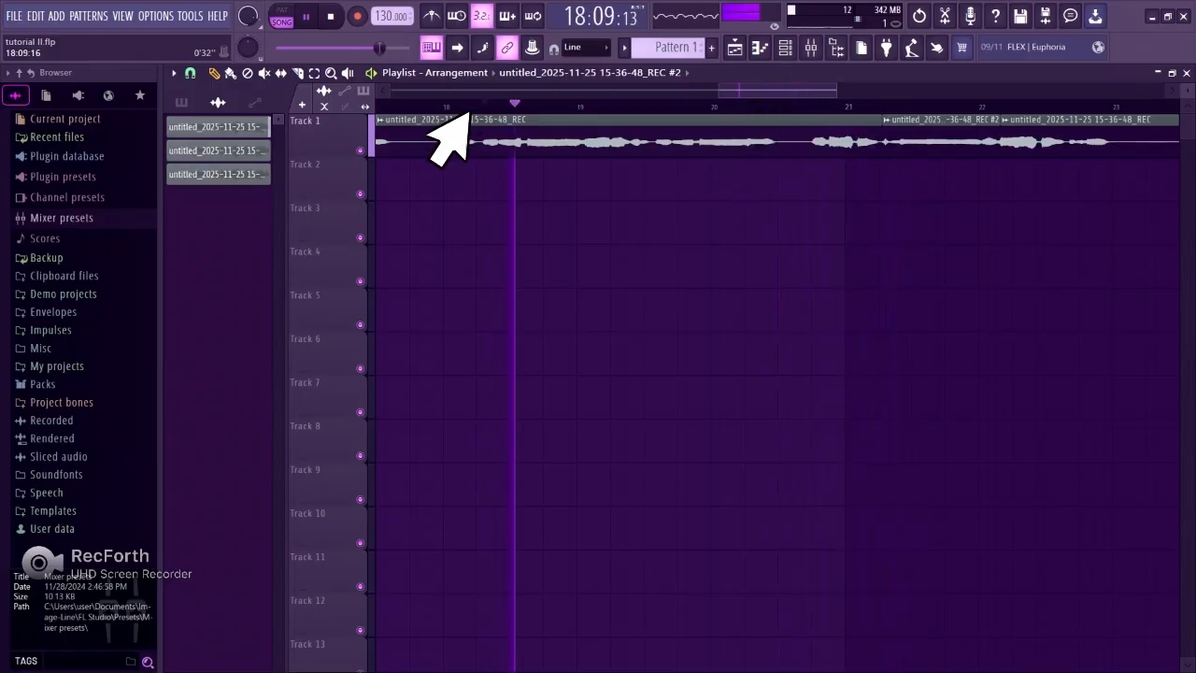
pyautogui.click(428, 104)
pyautogui.click(670, 105)
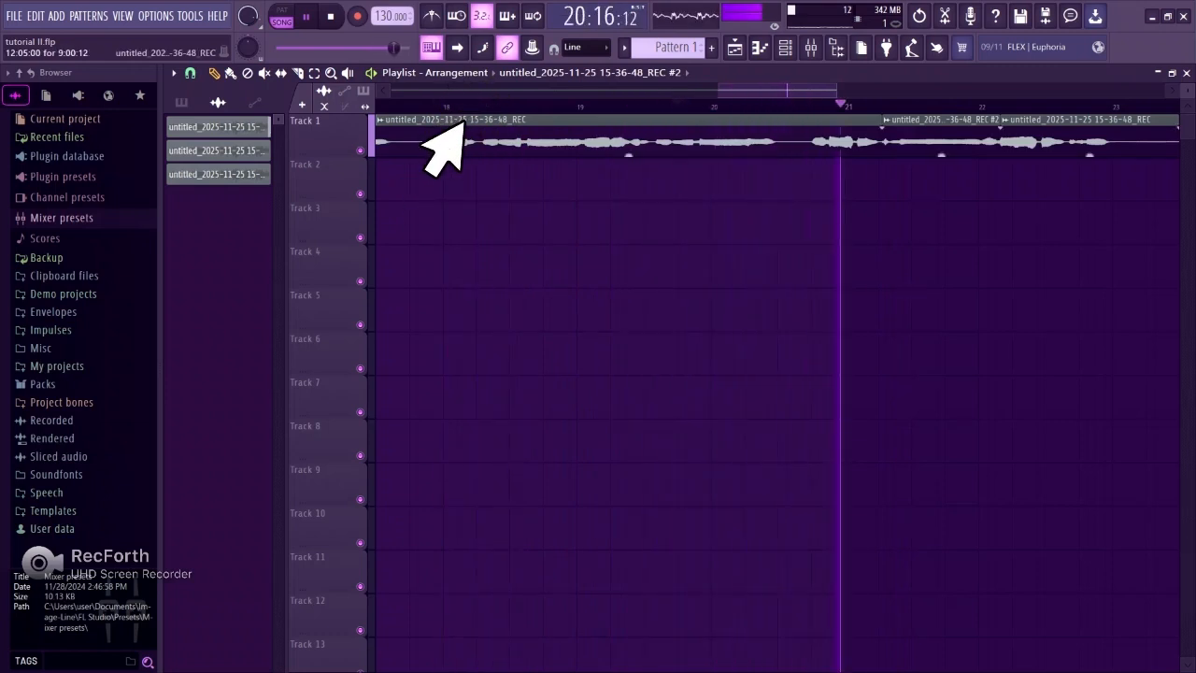
pyautogui.click(657, 106)
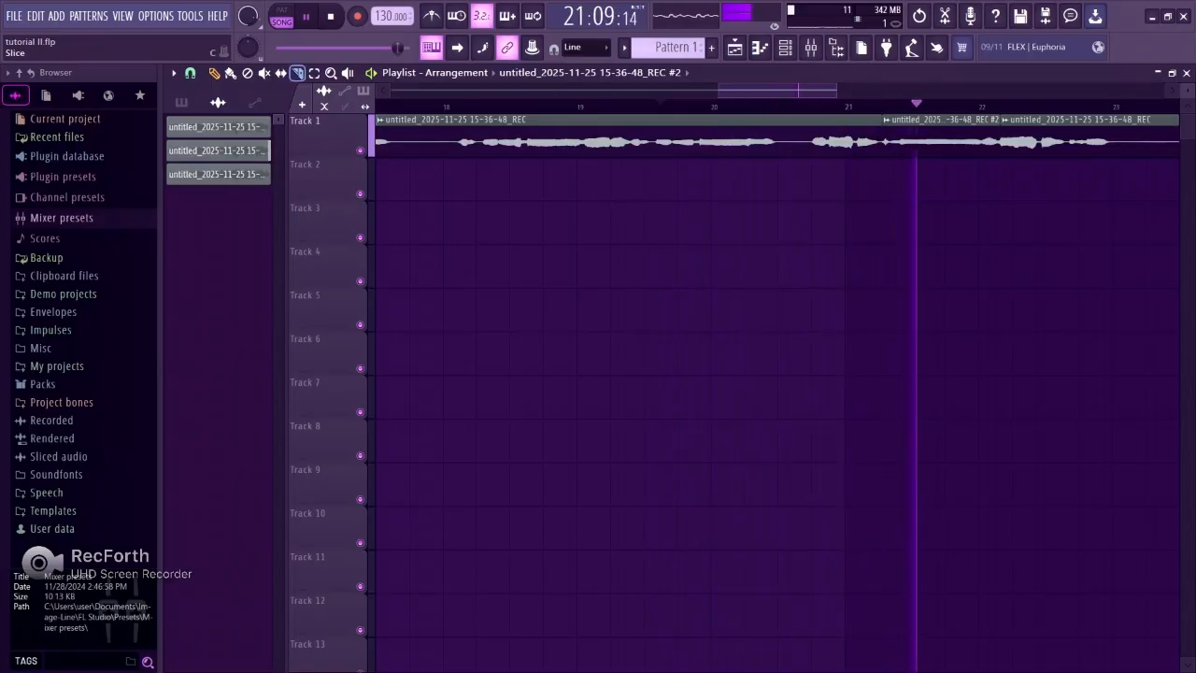
pyautogui.moveTo(777, 90); pyautogui.dragTo(713, 91)
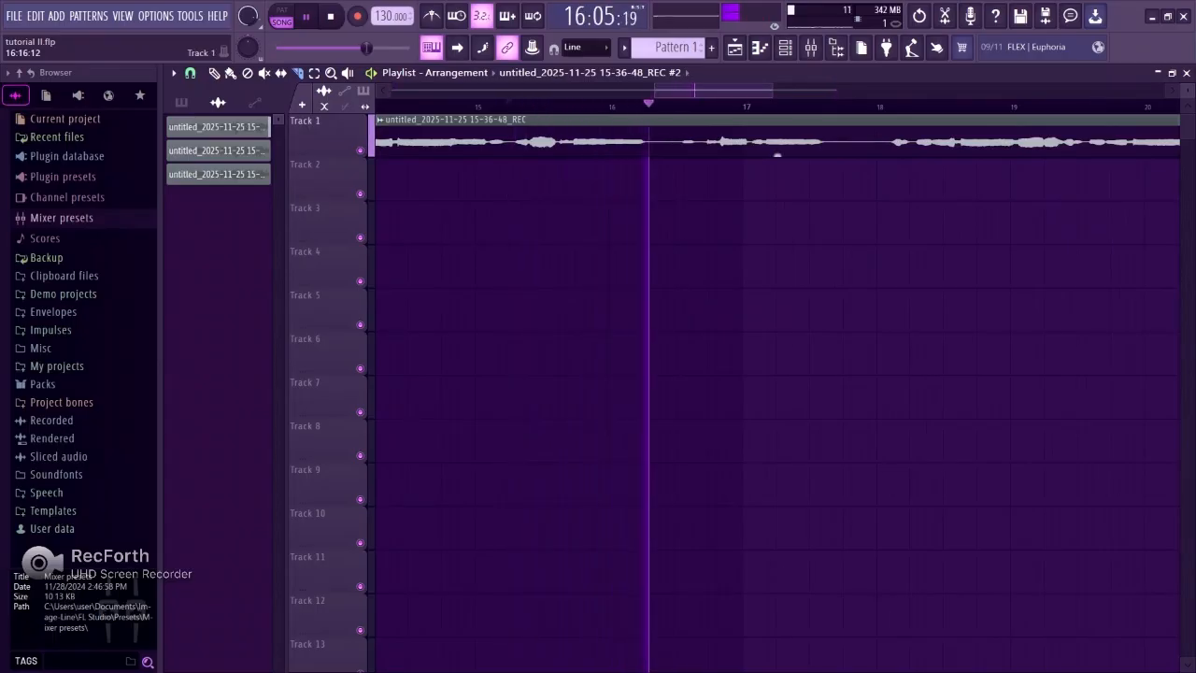
pyautogui.moveTo(713, 91); pyautogui.dragTo(769, 91)
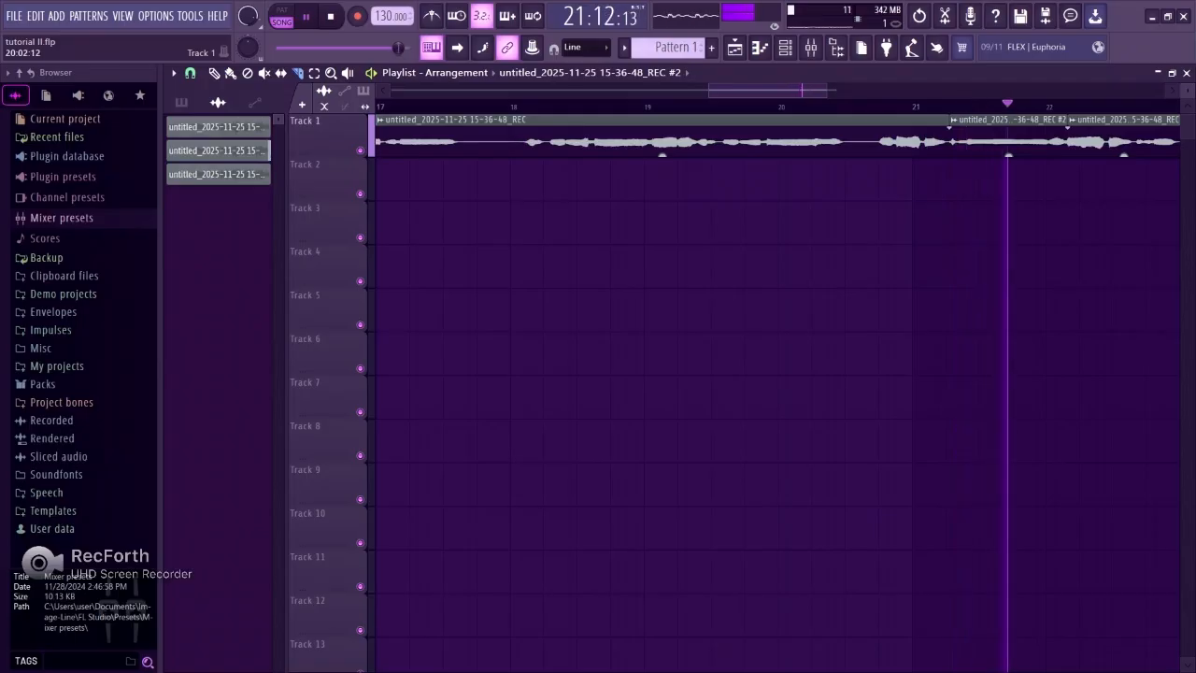
pyautogui.moveTo(767, 90); pyautogui.dragTo(801, 90)
pyautogui.click(676, 106)
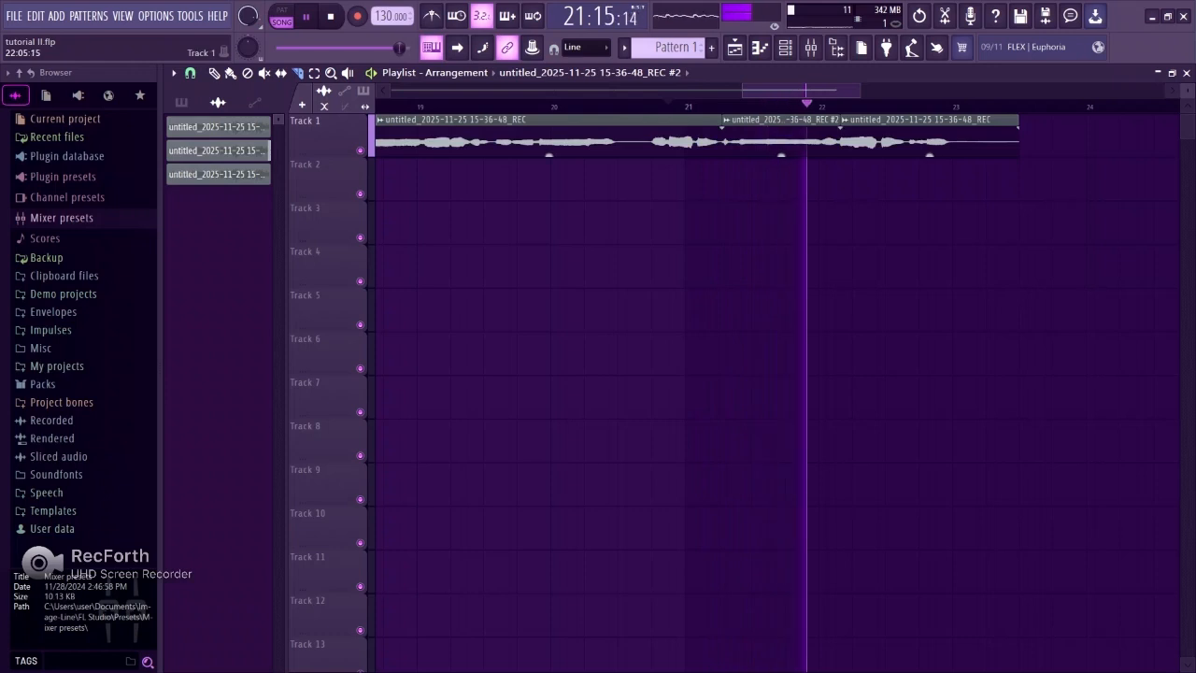
pyautogui.click(538, 105)
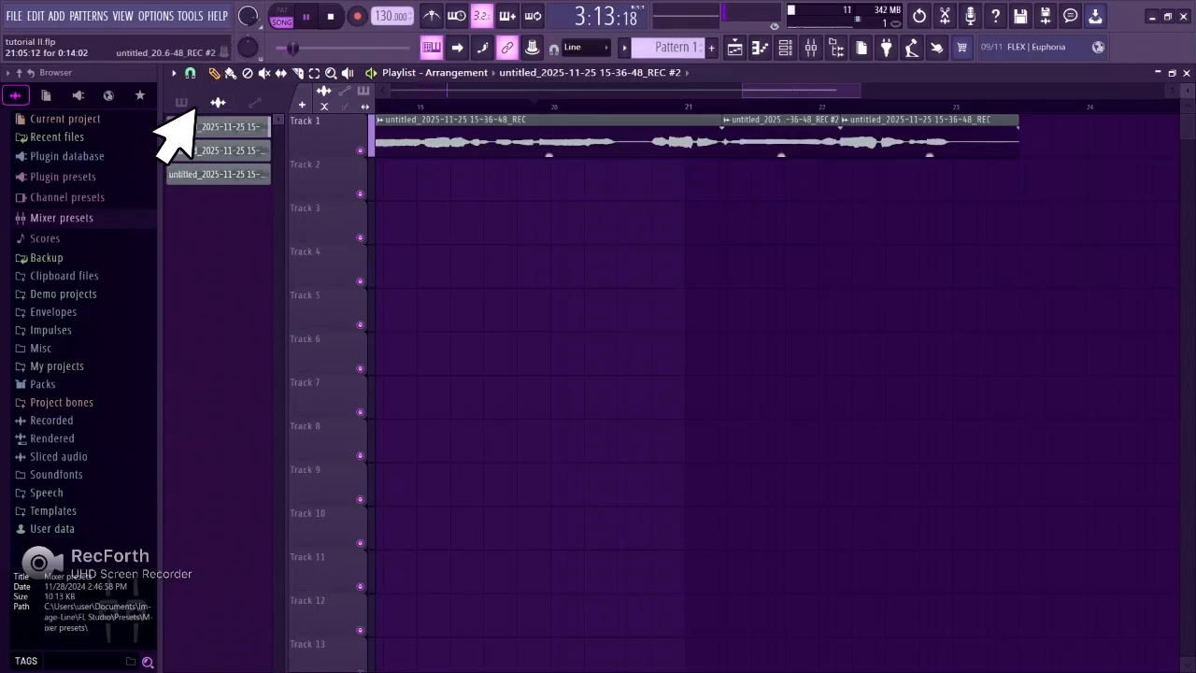
# Step: Check the sliced clip's mixer track in its channel settings and open Auto-Tune Evo on Insert 2
pyautogui.doubleClick(785, 132)
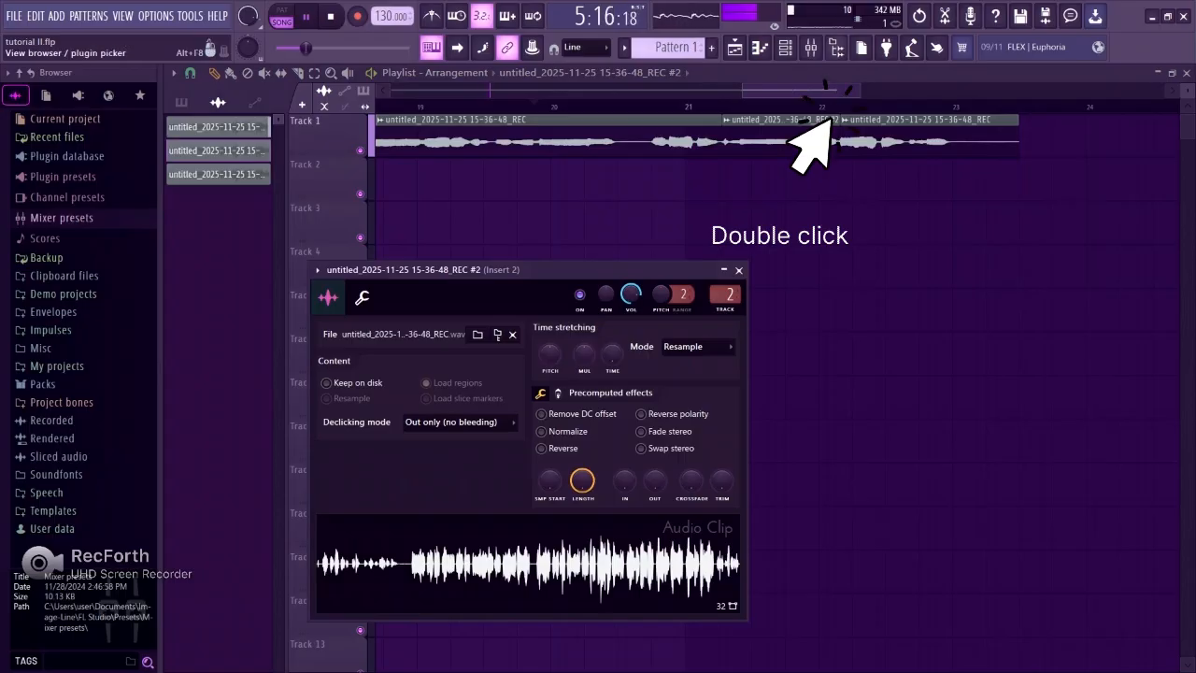
pyautogui.press('F9')
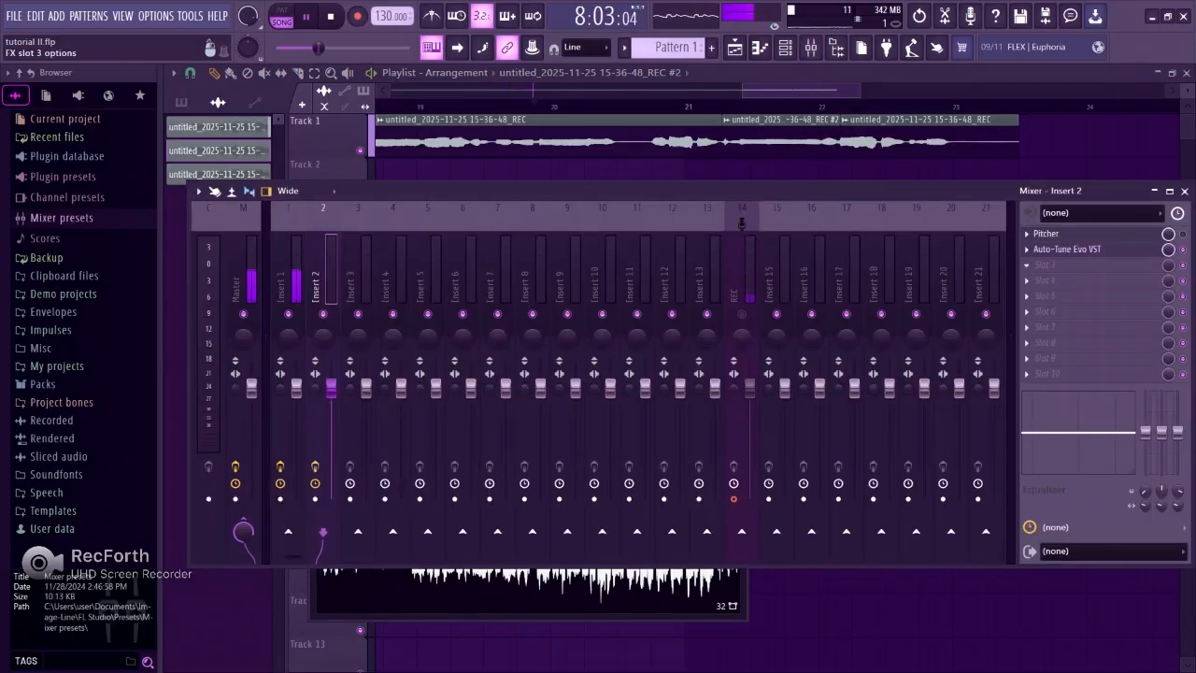
pyautogui.click(1056, 249)
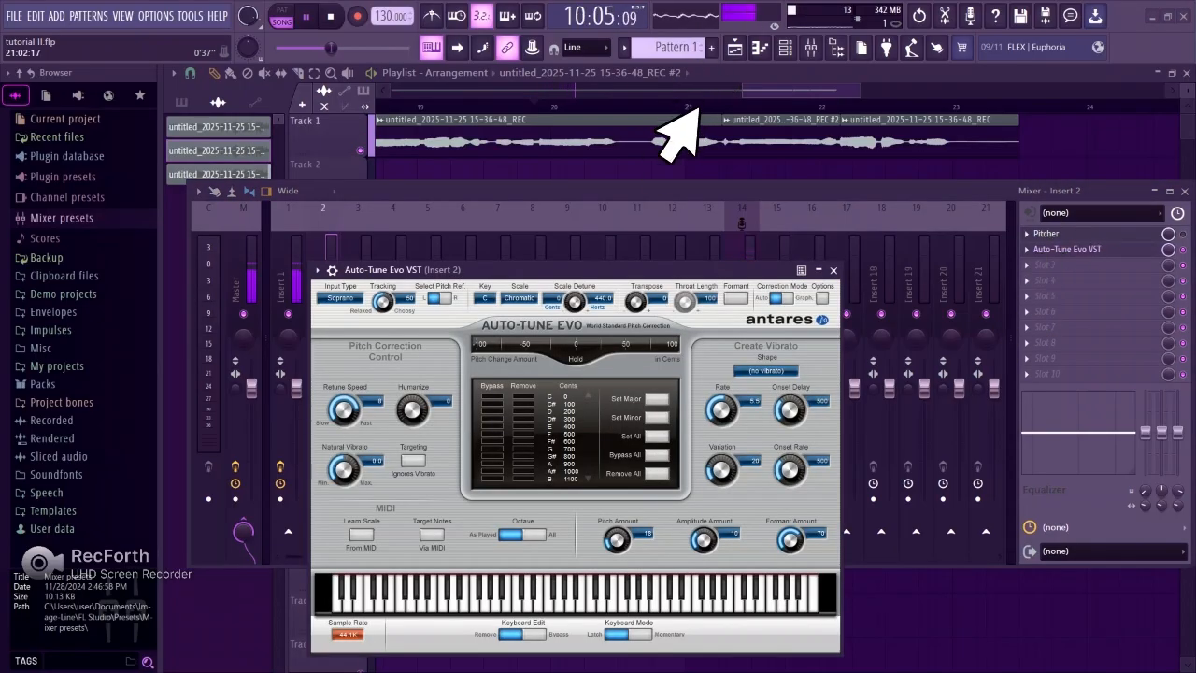
# Step: Replay the song from around bar 21, then restart playback just before that bar to hear the sliced clip
pyautogui.click(692, 105)
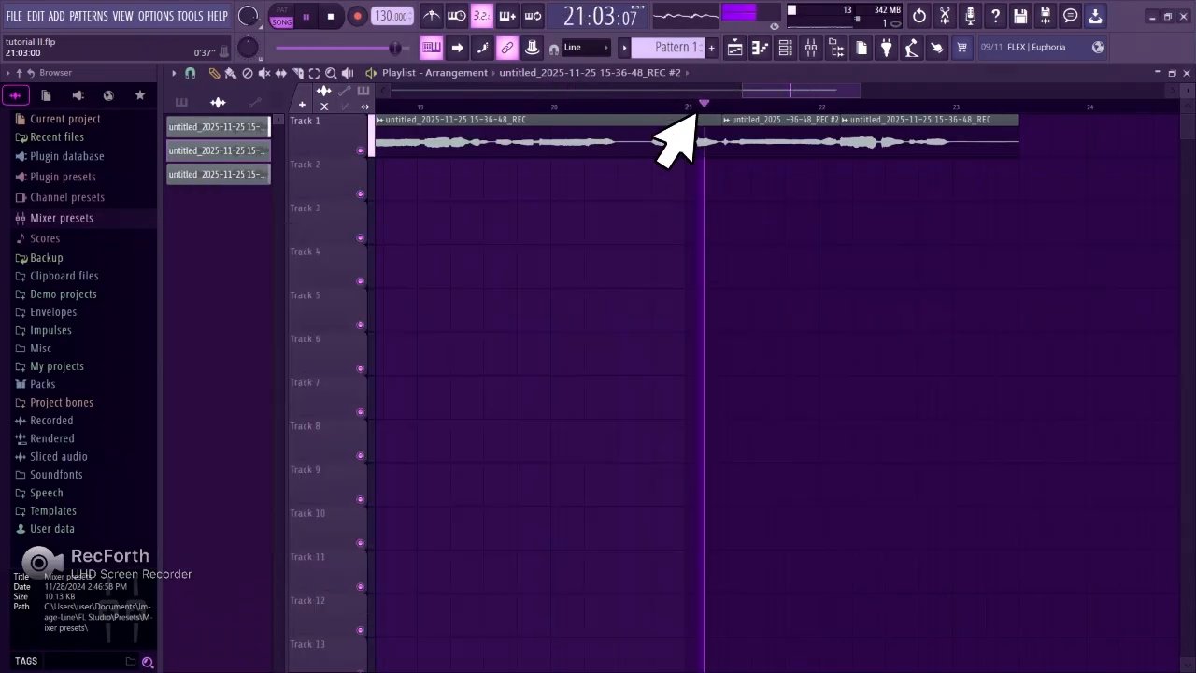
pyautogui.click(673, 108)
pyautogui.click(330, 16)
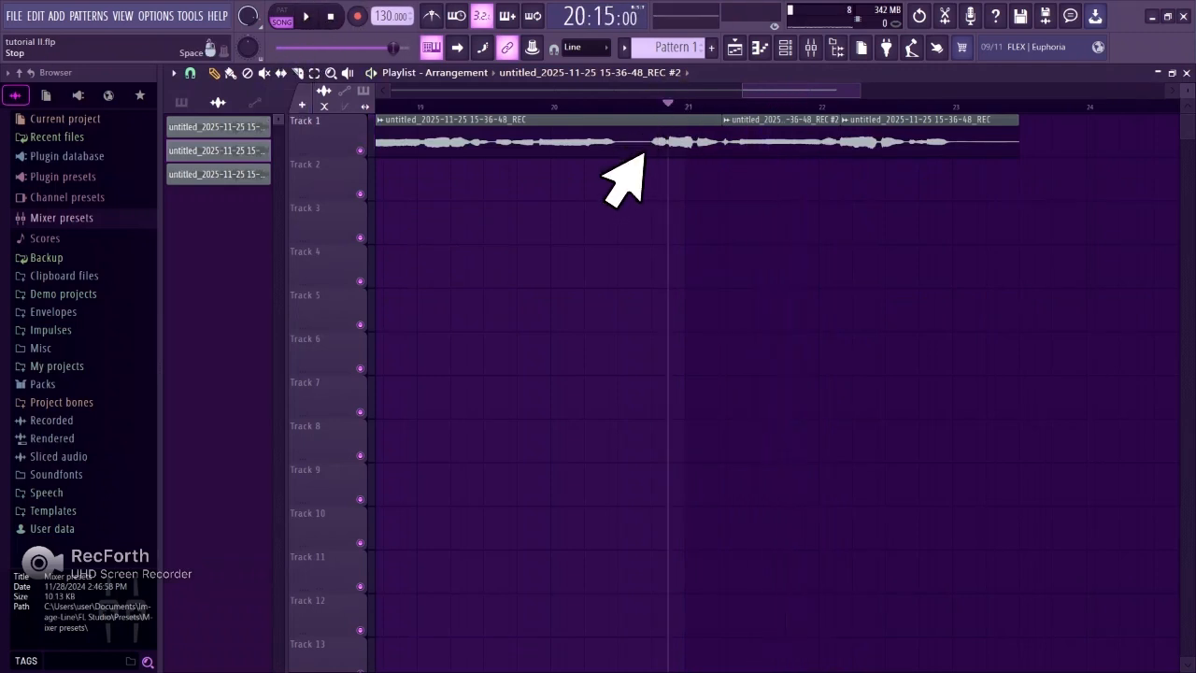
pyautogui.click(306, 16)
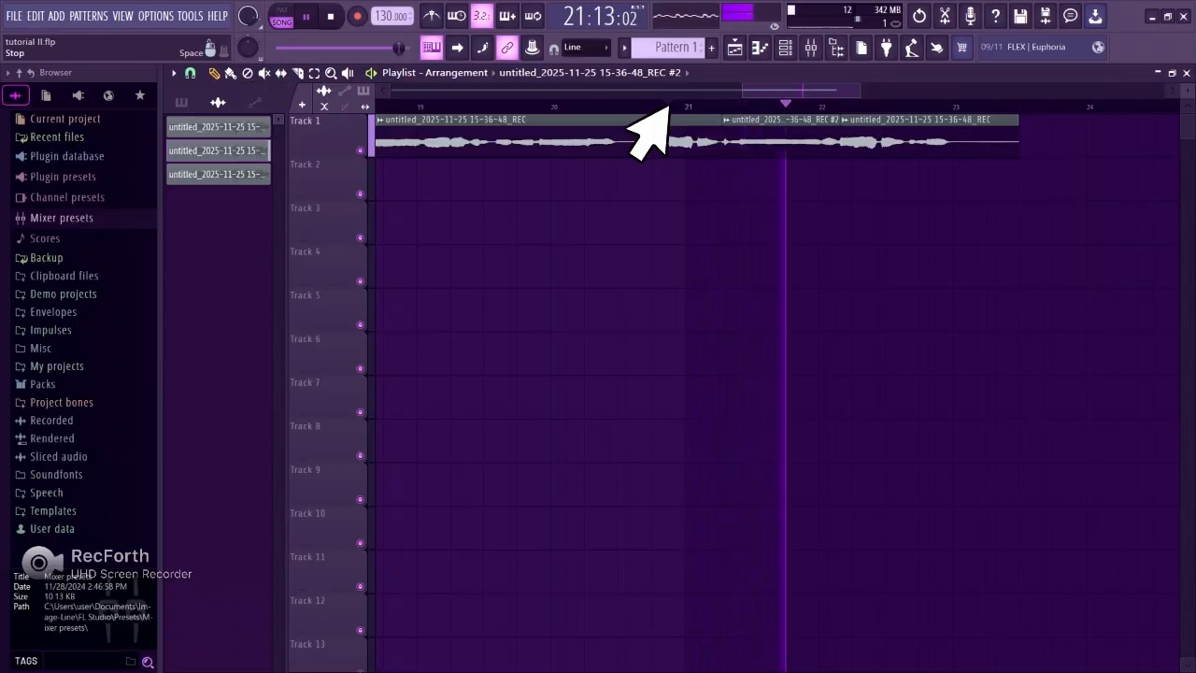
# Step: Stop playback, open Auto-Tune Evo on Insert 2, set its scale to Major and audition the sliced vocal in C major
pyautogui.press('space')
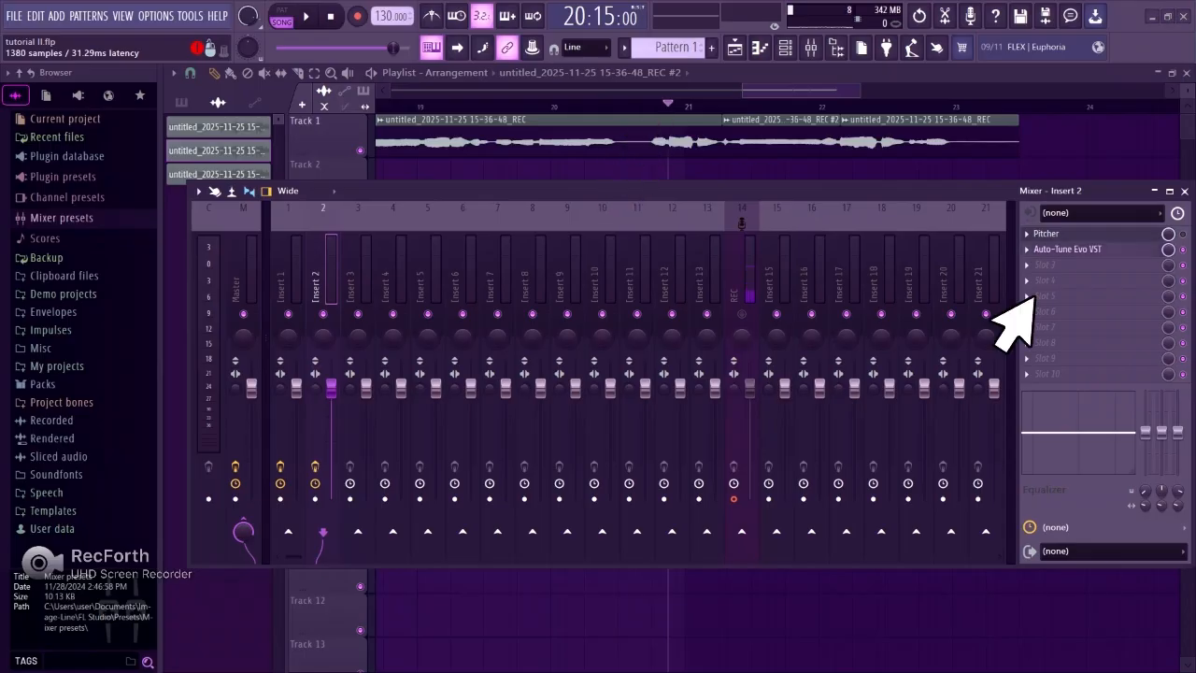
pyautogui.click(1051, 250)
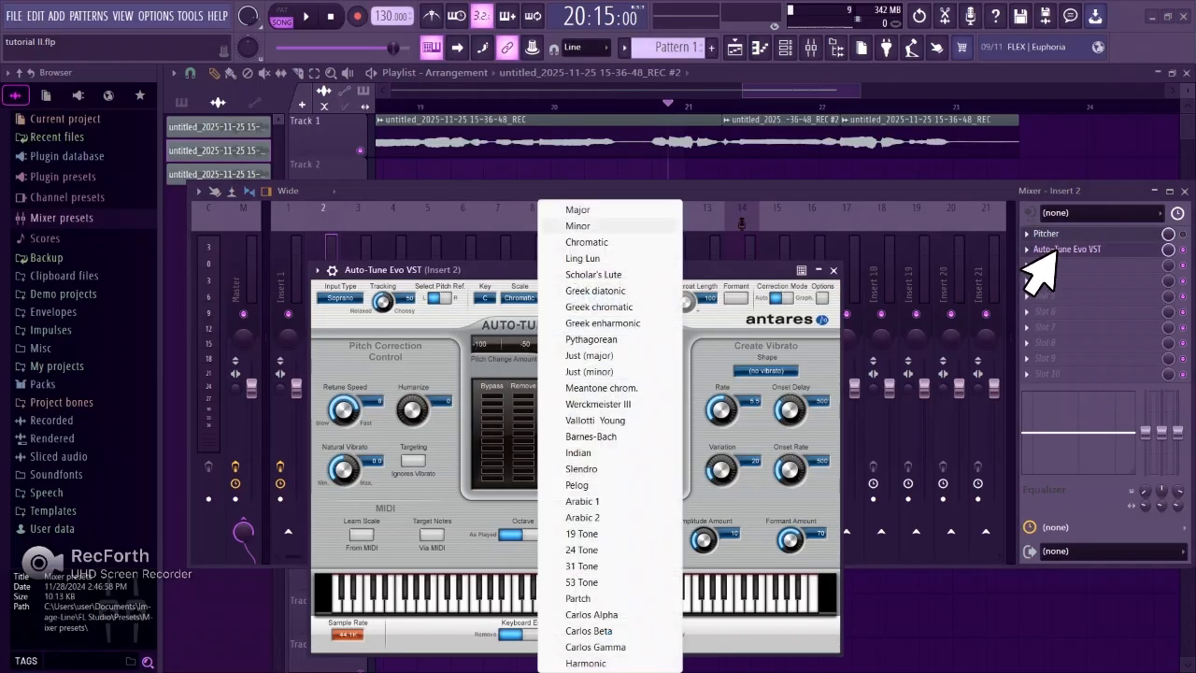
pyautogui.press('space')
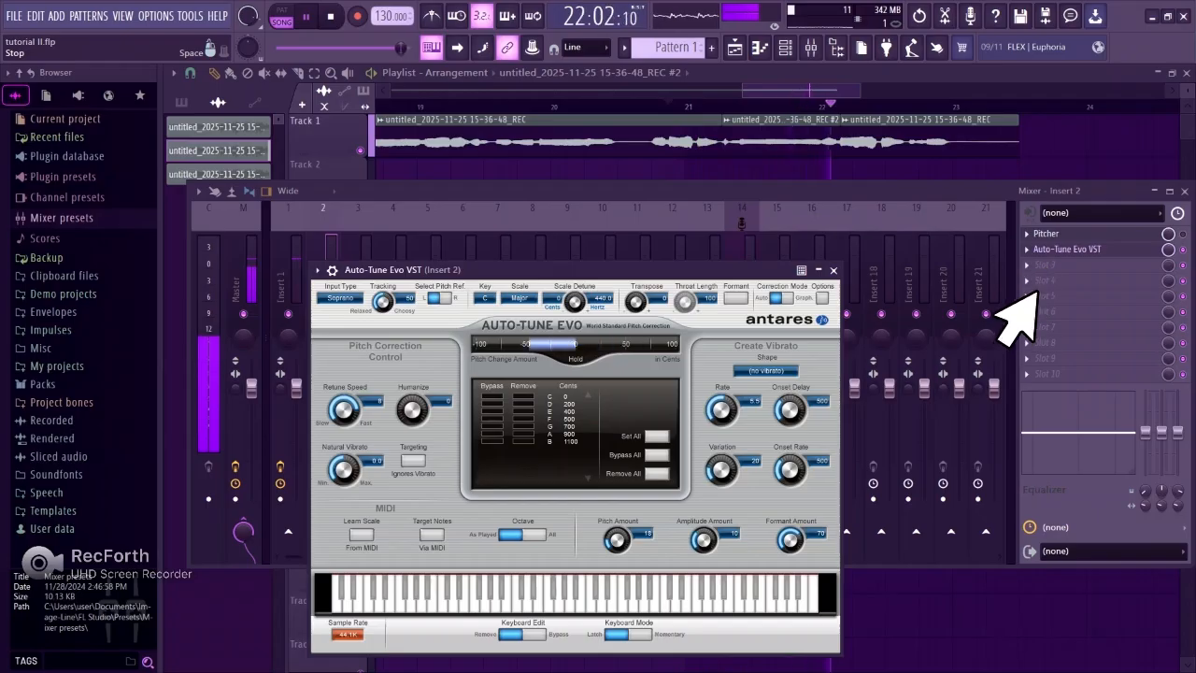
# Step: Try the Minor scale in Auto-Tune Evo with the key on C and replay the sliced vocal
pyautogui.press('space')
pyautogui.click(519, 297)
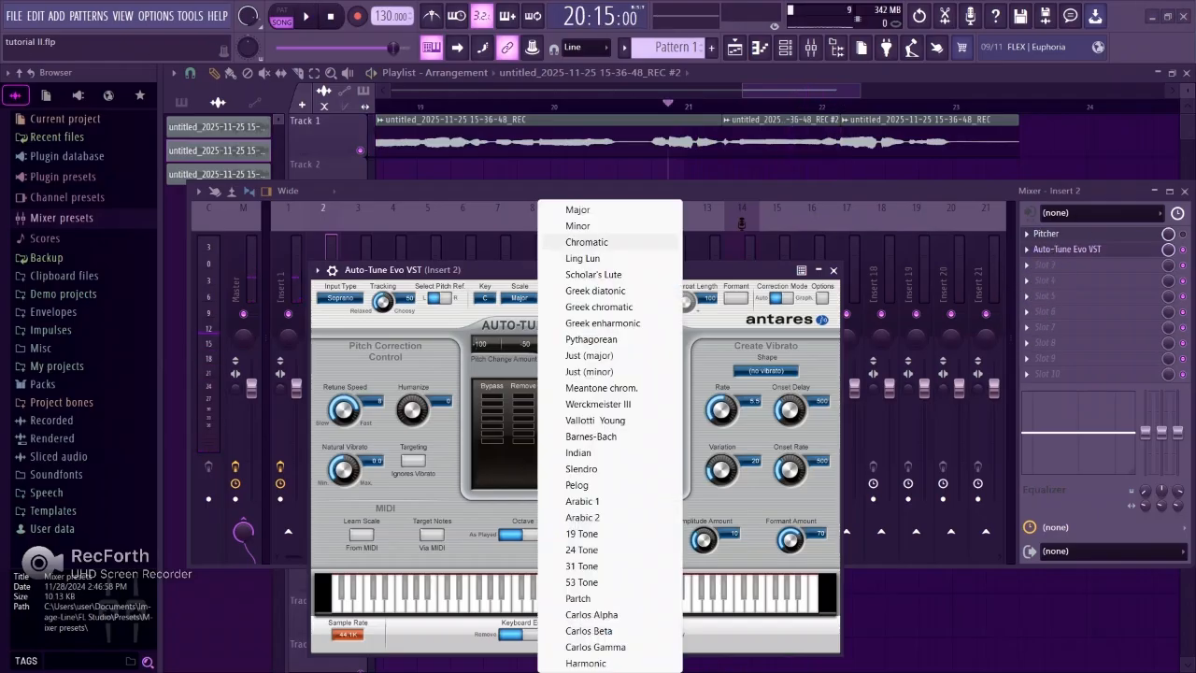
pyautogui.click(570, 224)
pyautogui.press('space')
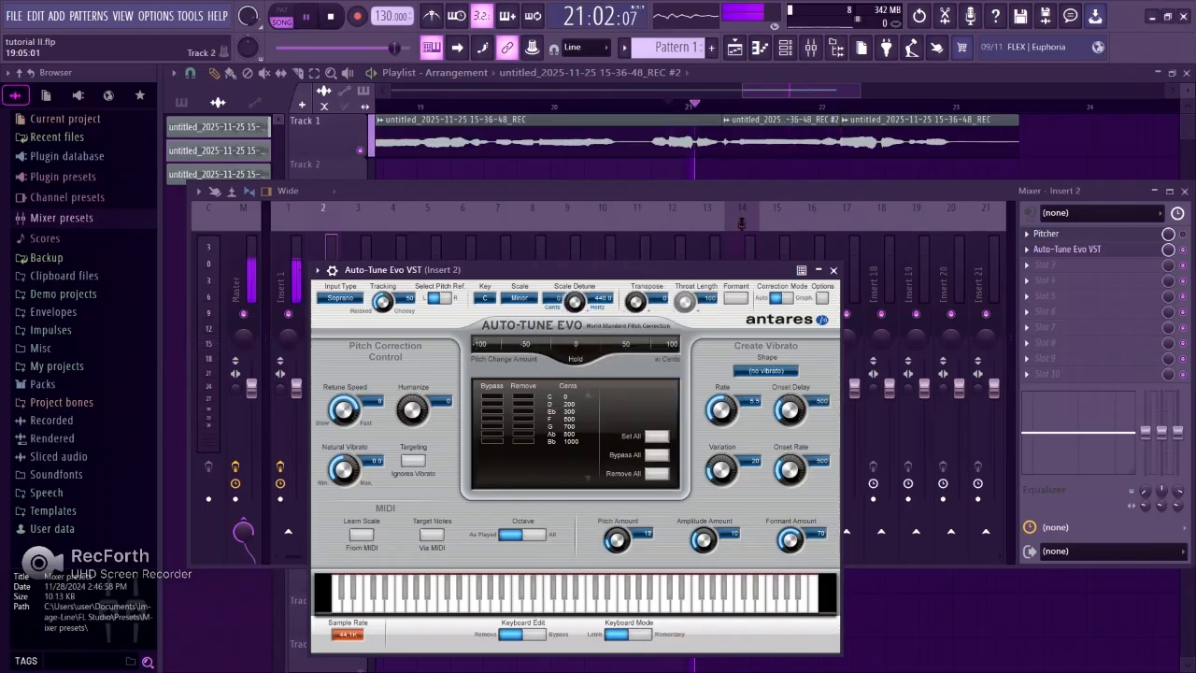
# Step: Try the key of C# with the Minor scale and restart playback from just before the sliced clip
pyautogui.click(484, 297)
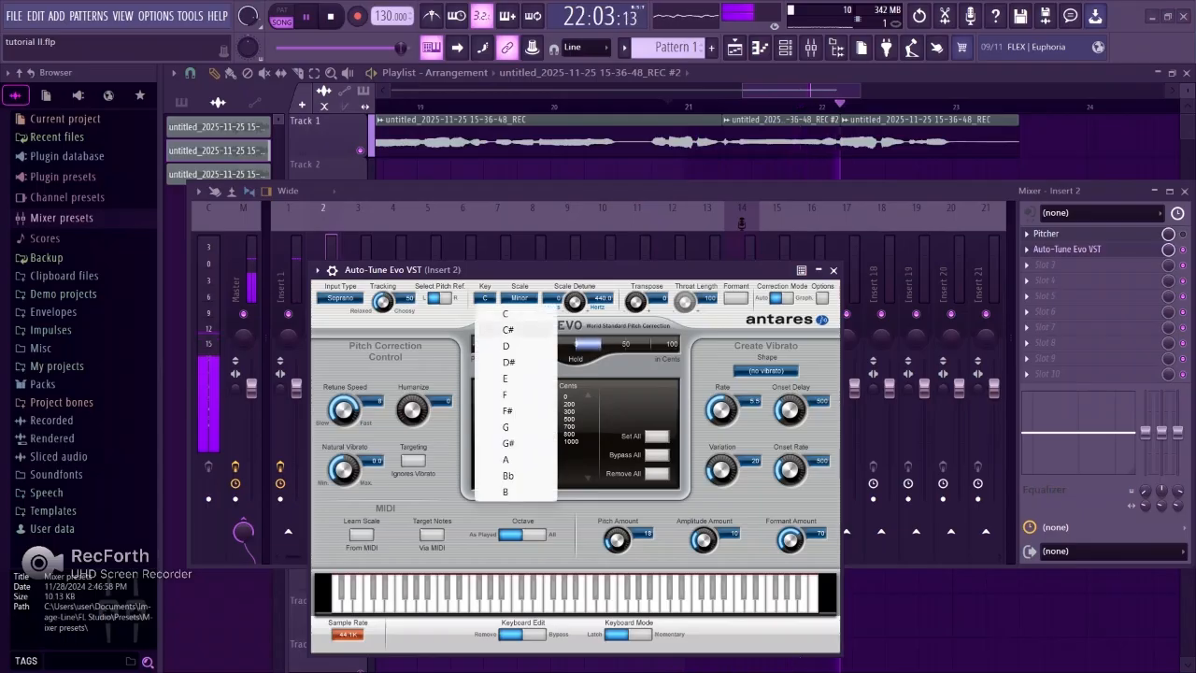
pyautogui.click(506, 330)
pyautogui.press('space')
pyautogui.press('space')
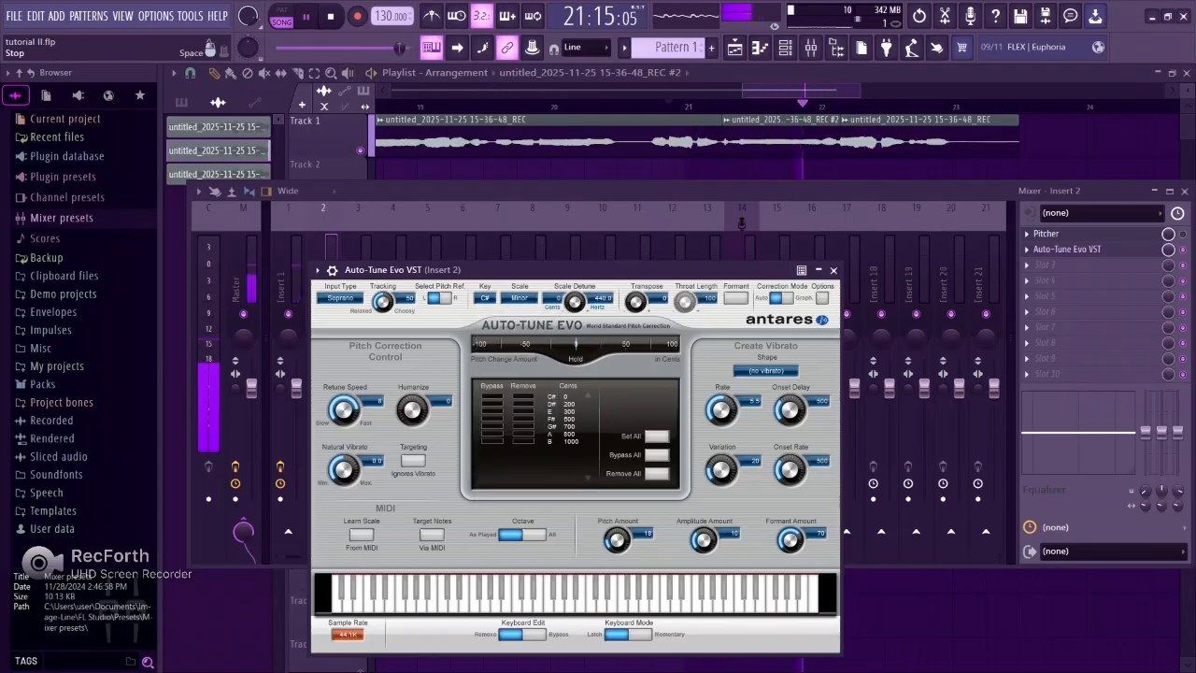
# Step: Try the Major scale with the C# key, play the sliced section and stop playback
pyautogui.press('space')
pyautogui.click(519, 297)
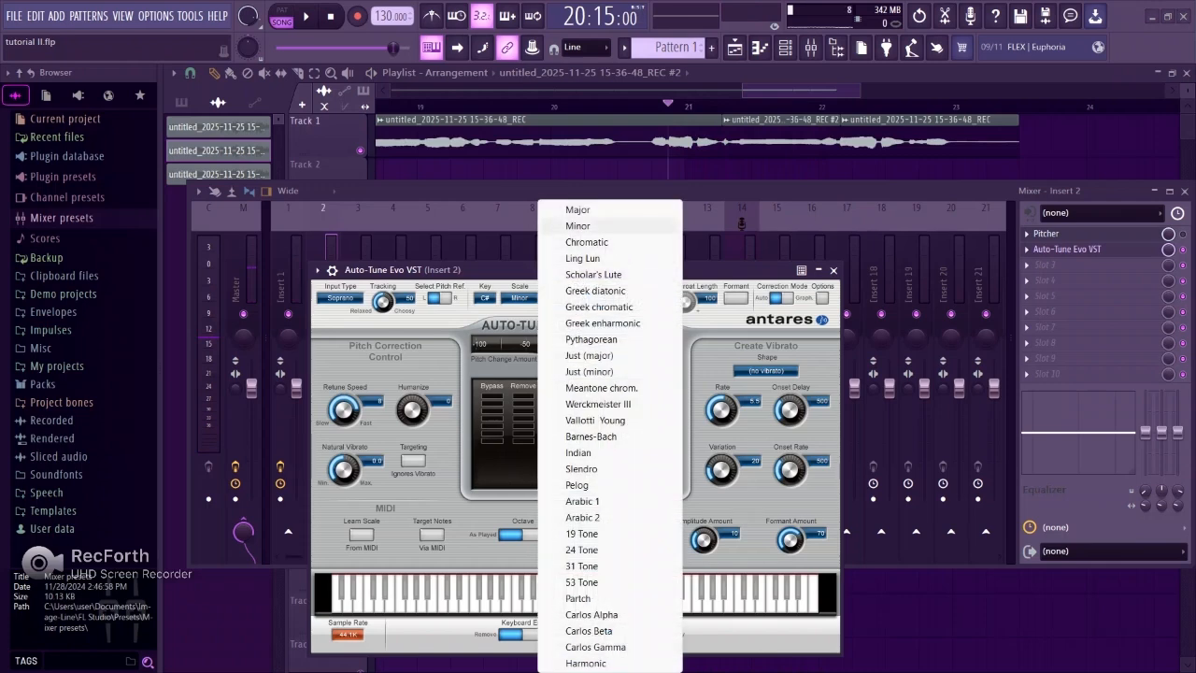
pyautogui.click(578, 209)
pyautogui.press('space')
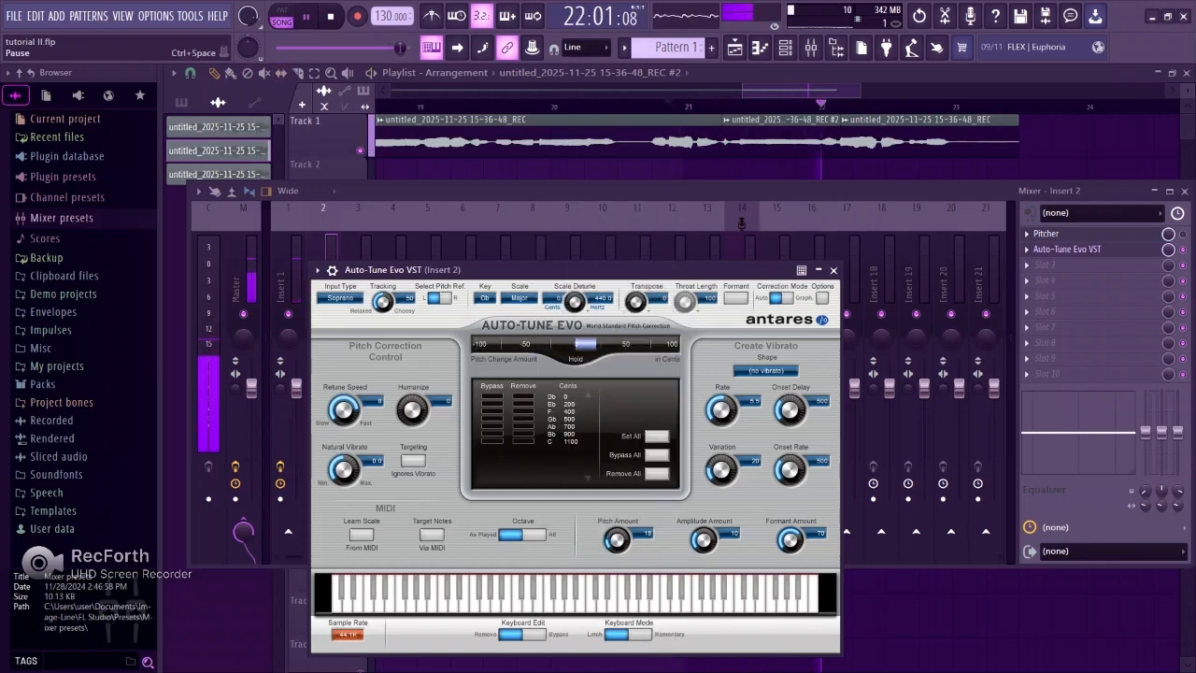
pyautogui.press('space')
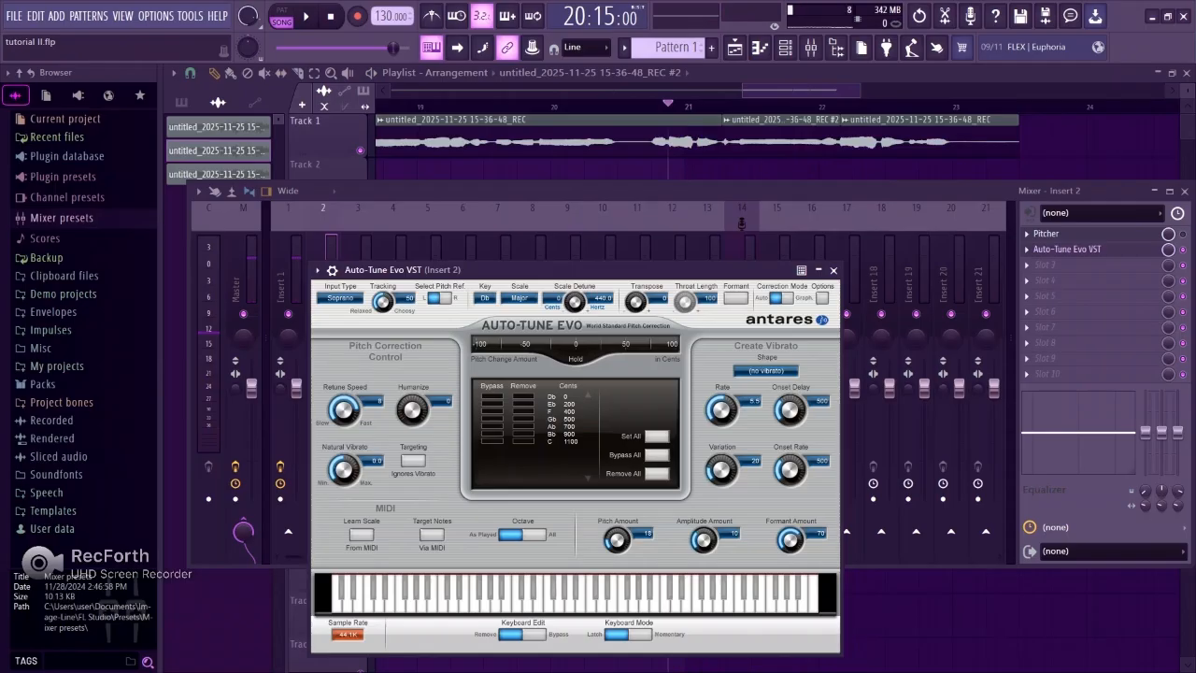
# Step: Reselect C# as the Auto-Tune Evo key and audition the vocal again in the Major scale
pyautogui.click(484, 297)
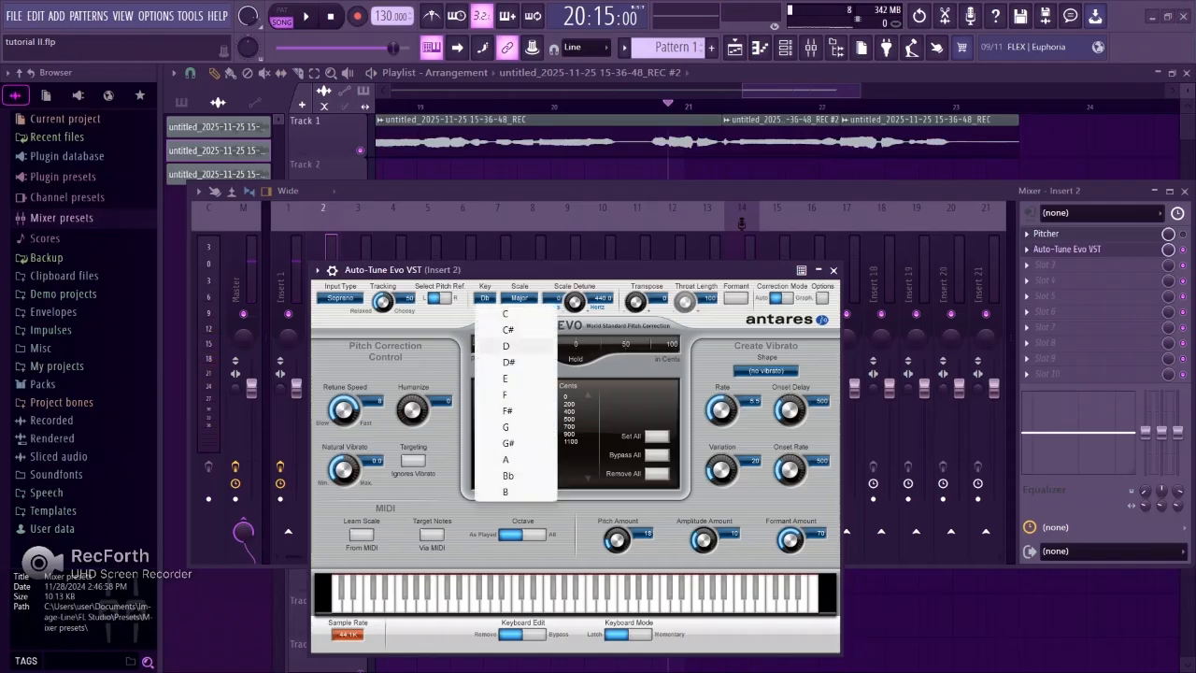
pyautogui.press('Escape')
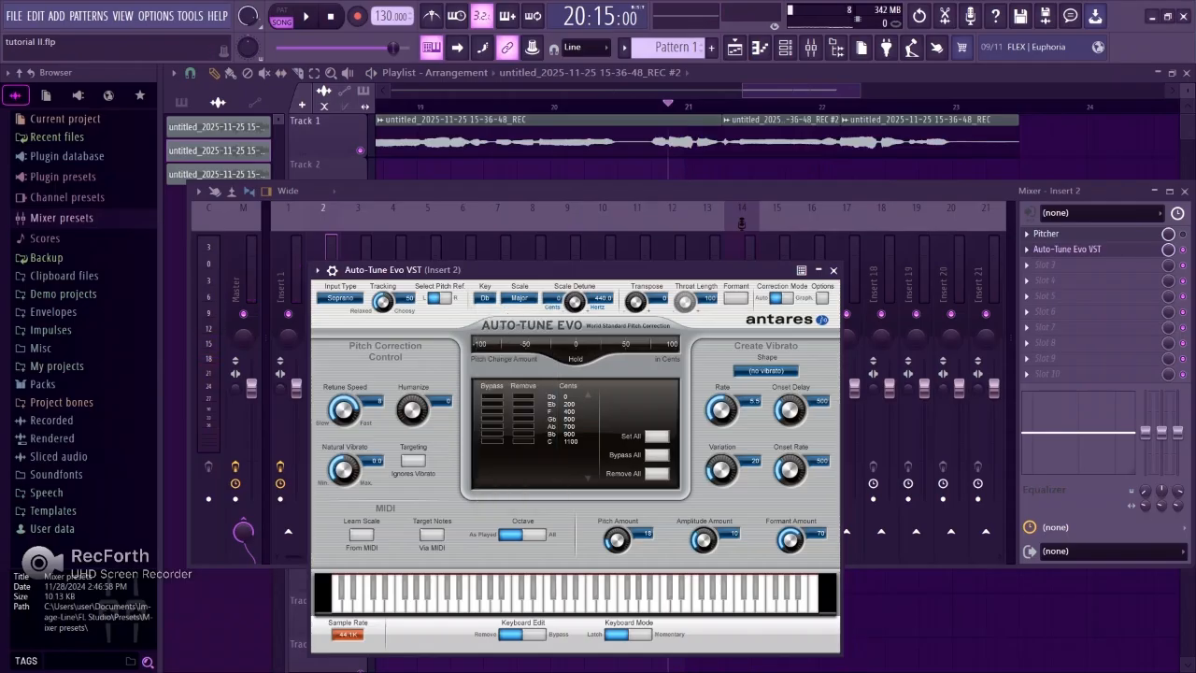
pyautogui.click(484, 297)
pyautogui.click(507, 329)
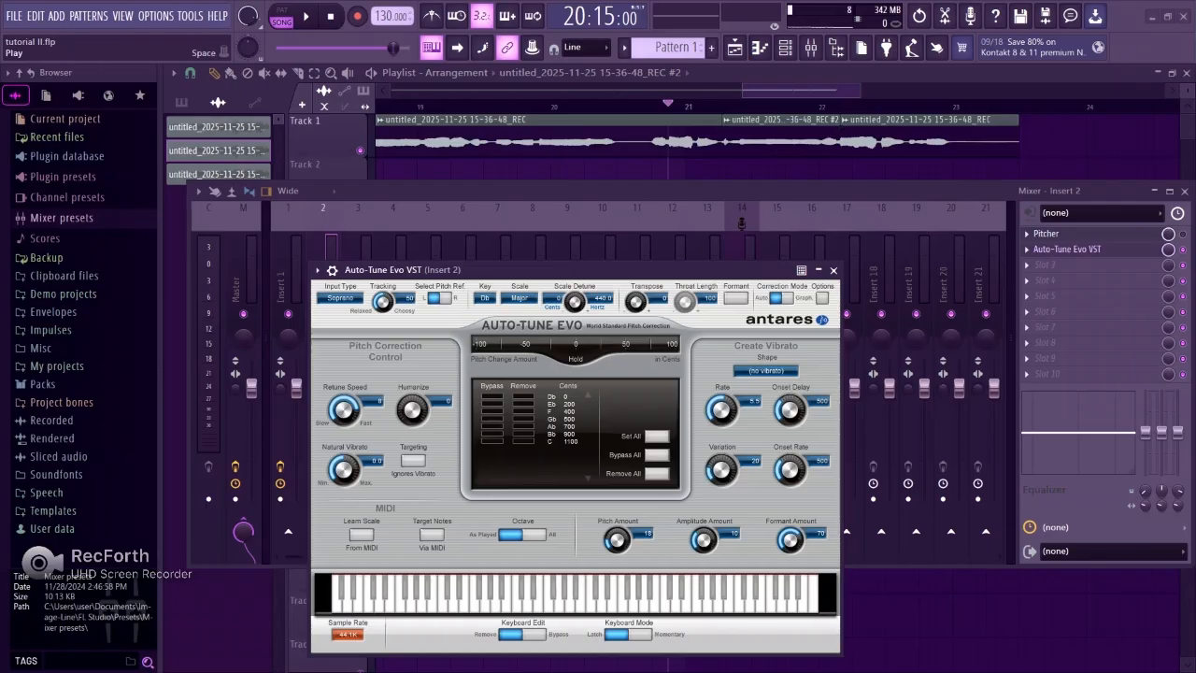
pyautogui.press('space')
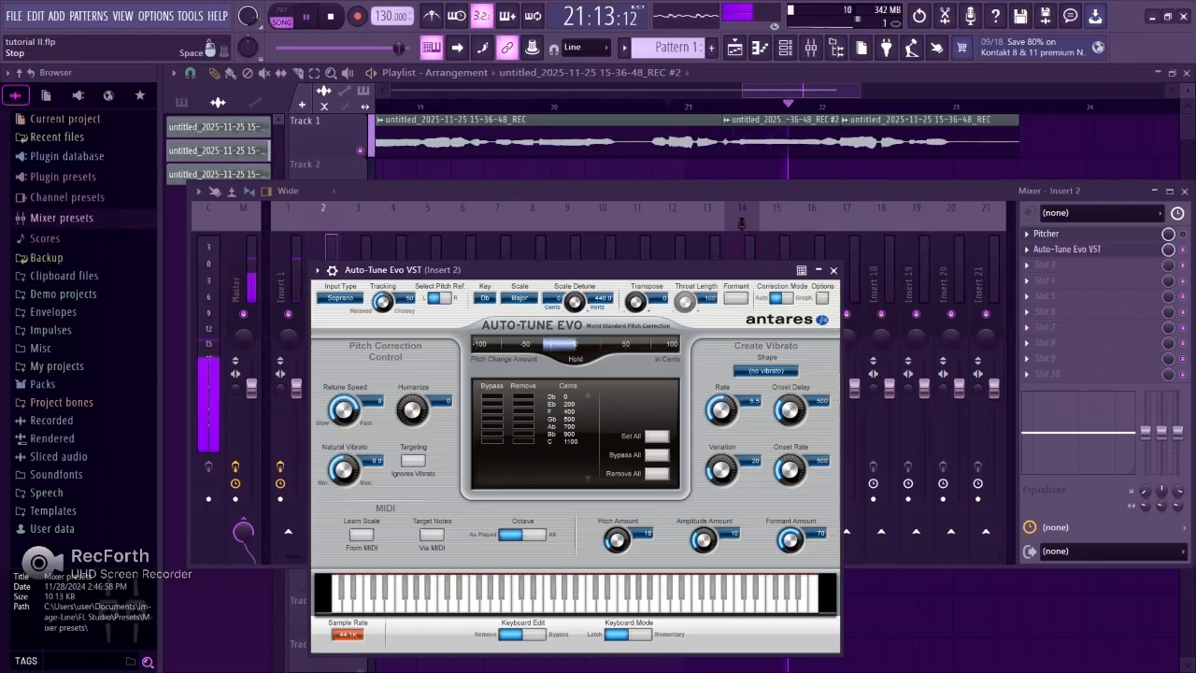
# Step: Stop playback, reselect the Major scale, change it to Minor and replay the vocal in C# minor
pyautogui.press('space')
pyautogui.click(520, 298)
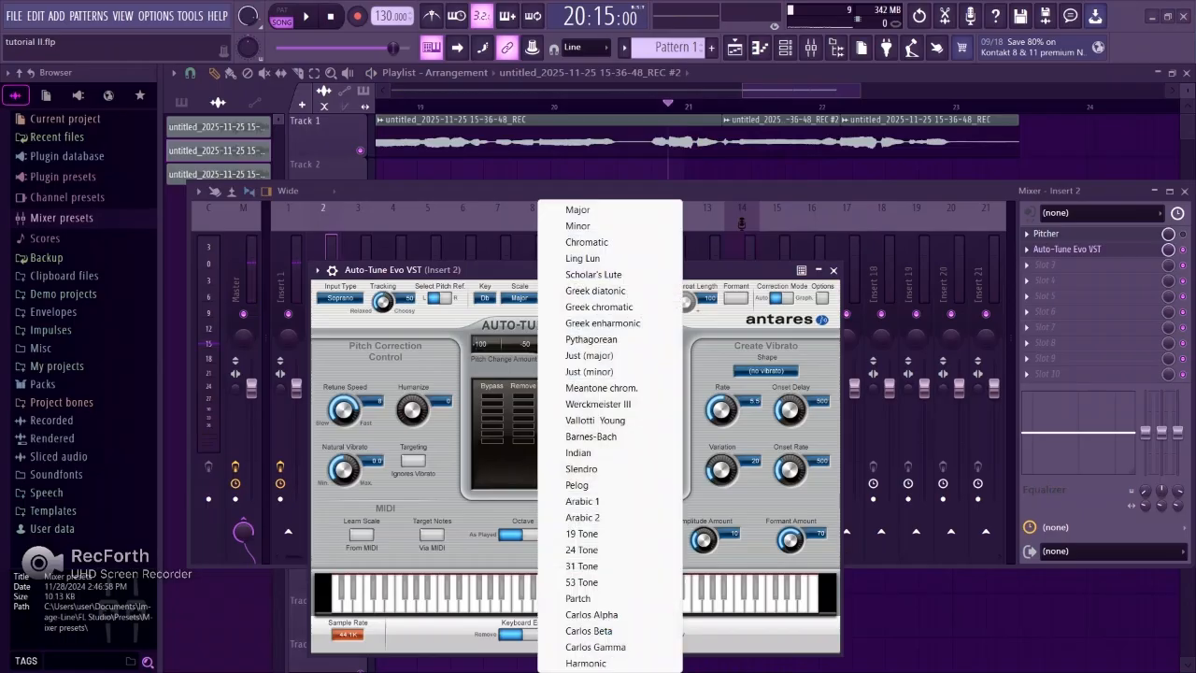
pyautogui.click(599, 210)
pyautogui.click(520, 297)
pyautogui.click(599, 224)
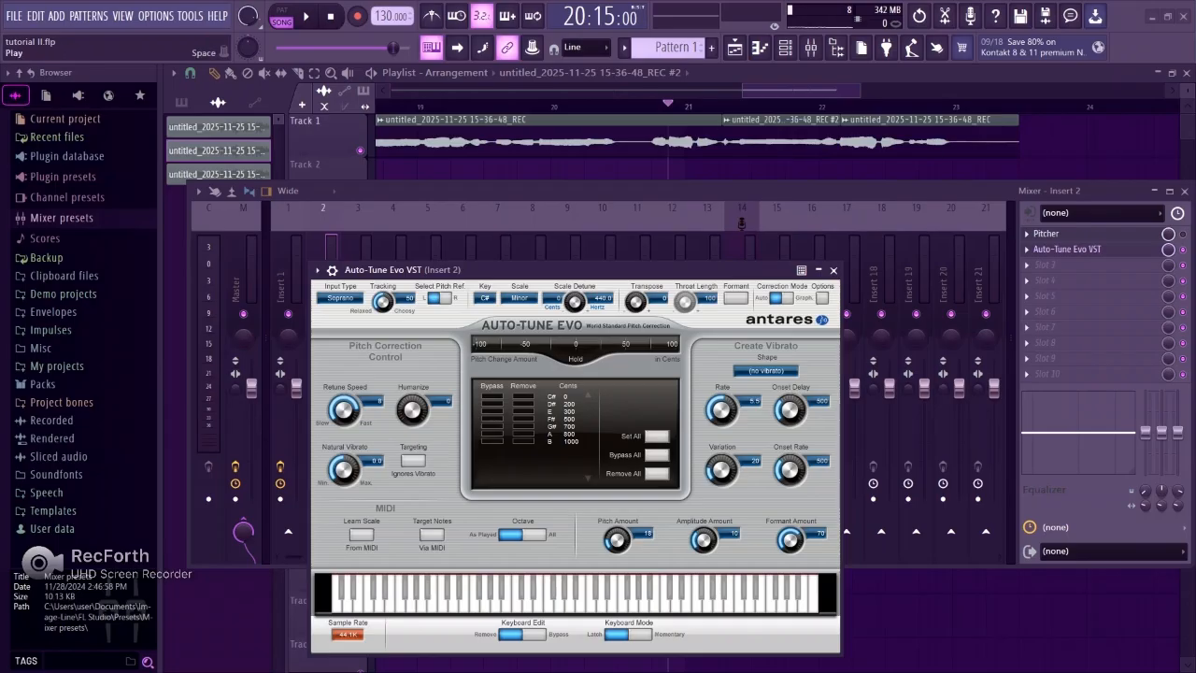
pyautogui.press('space')
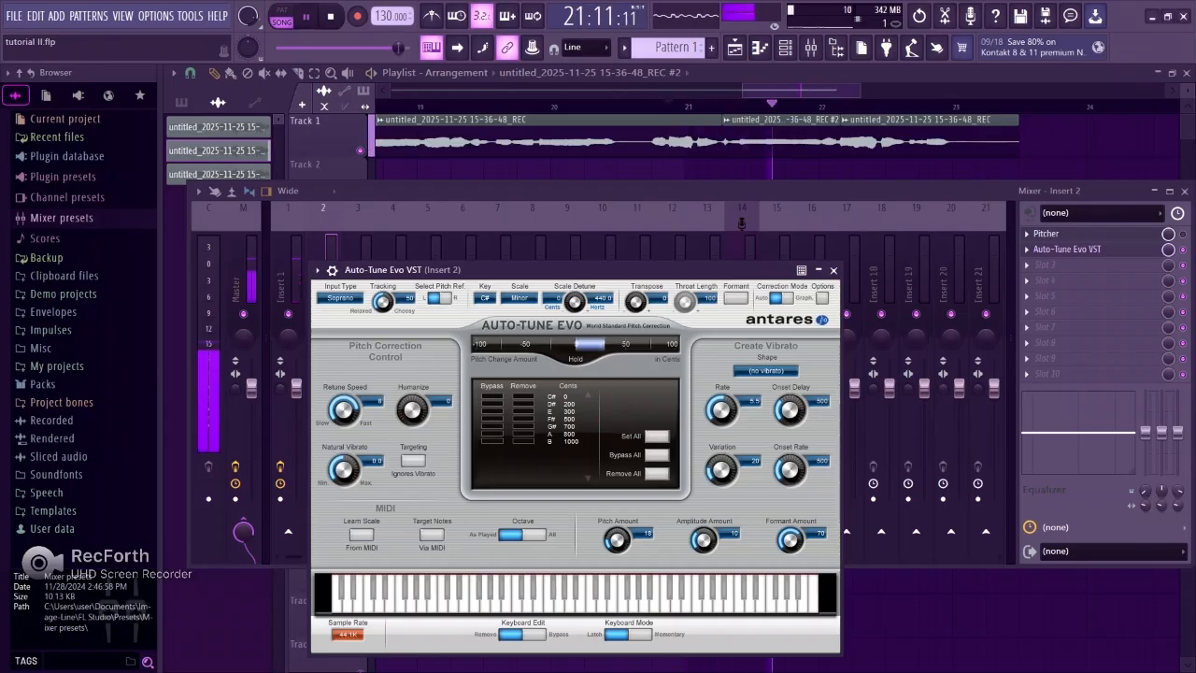
# Step: Try the key of D during playback, comparing the Minor scale with the Major scale
pyautogui.click(484, 297)
pyautogui.click(495, 345)
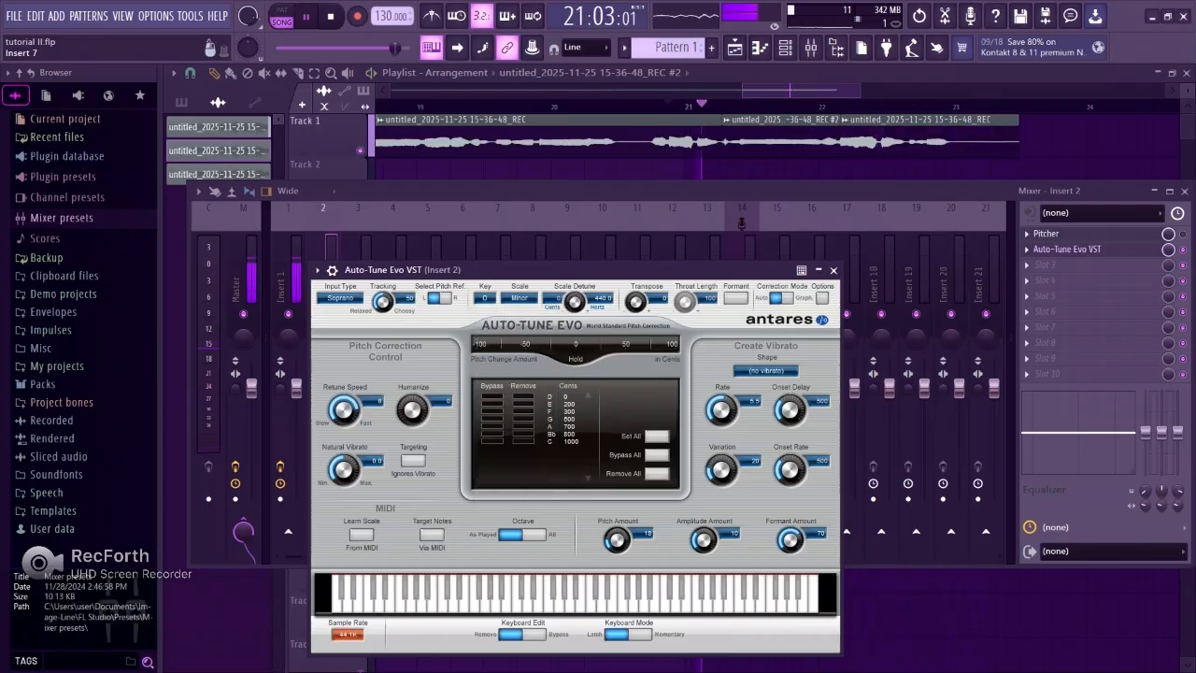
pyautogui.click(520, 297)
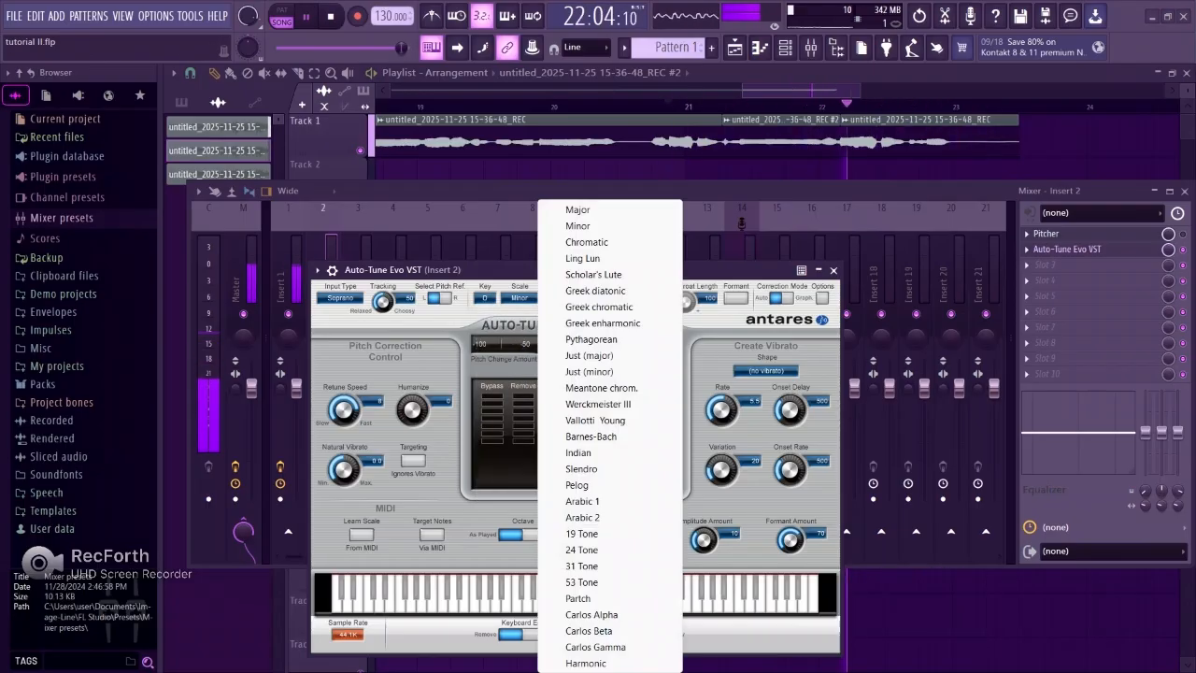
pyautogui.click(578, 209)
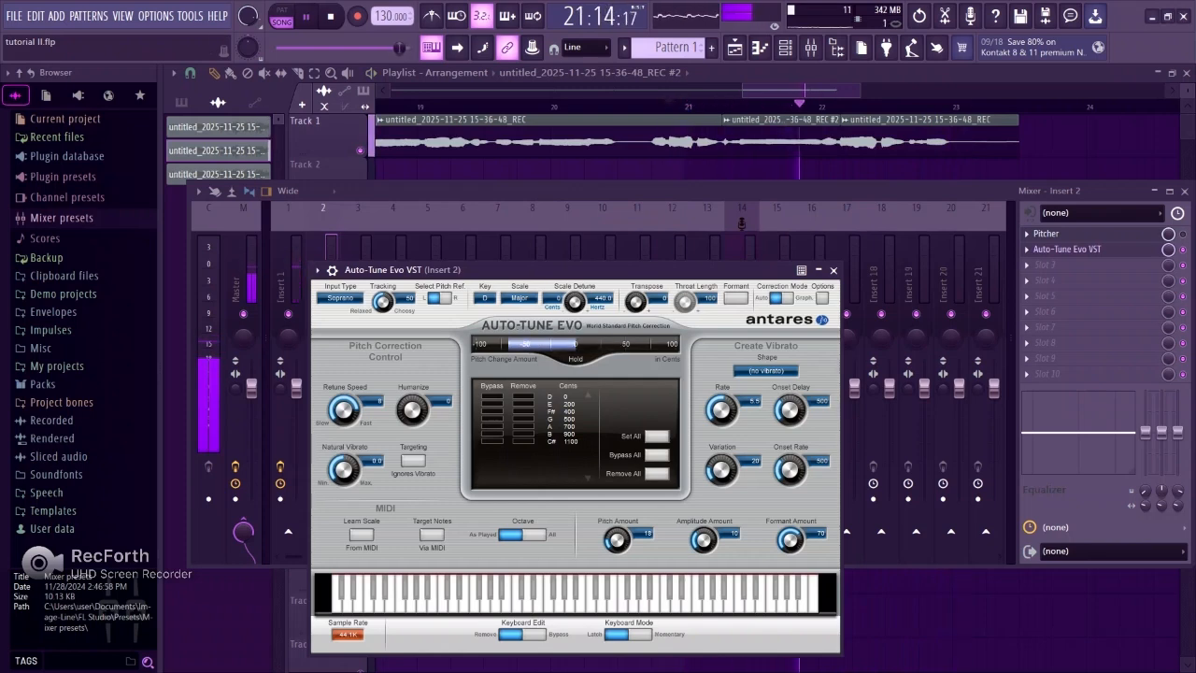
# Step: Try the key of D# with the Major scale while the vocal plays, and stop playback
pyautogui.click(484, 297)
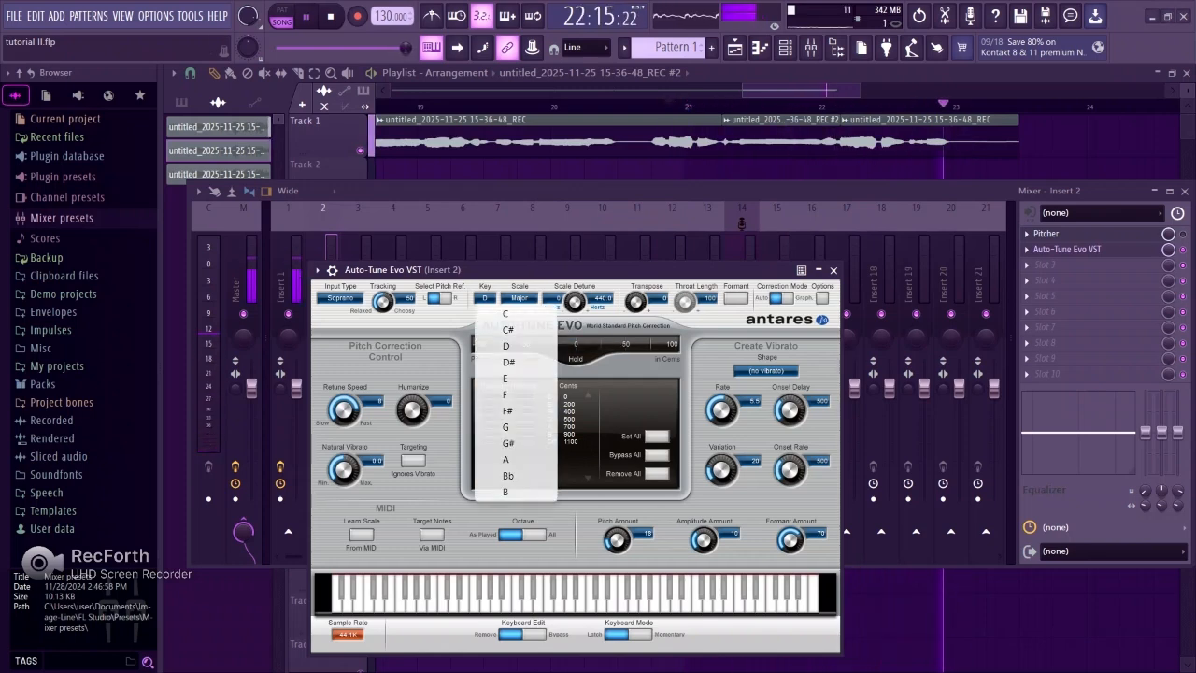
pyautogui.click(509, 362)
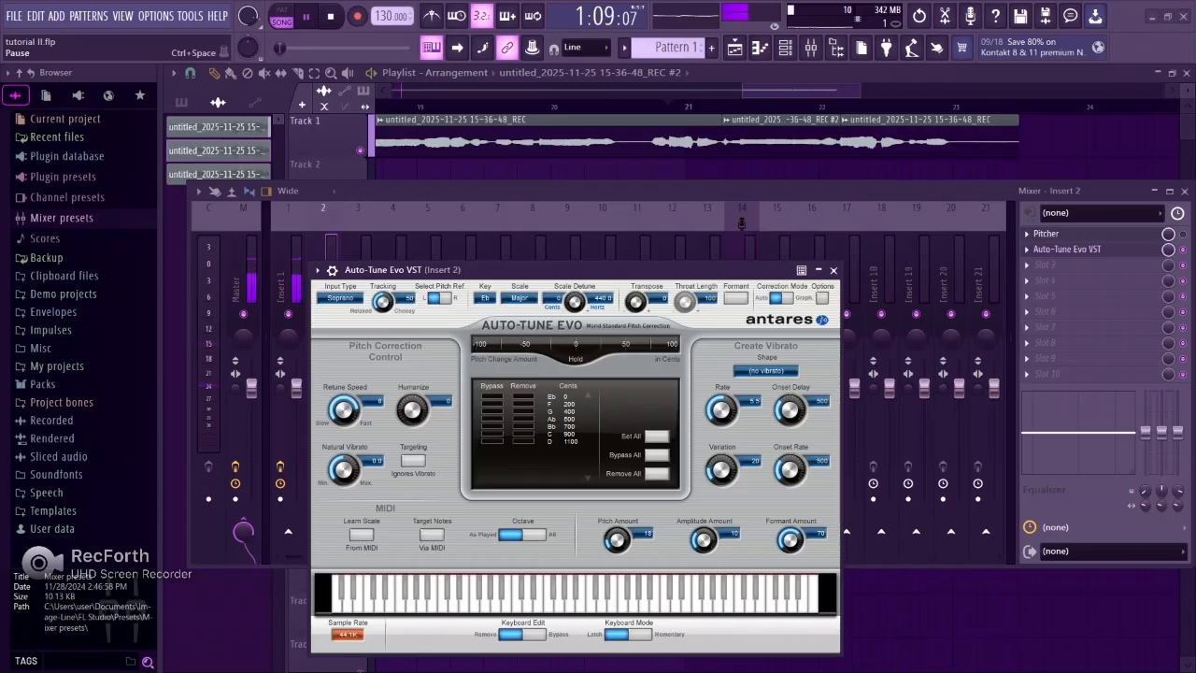
pyautogui.press('space')
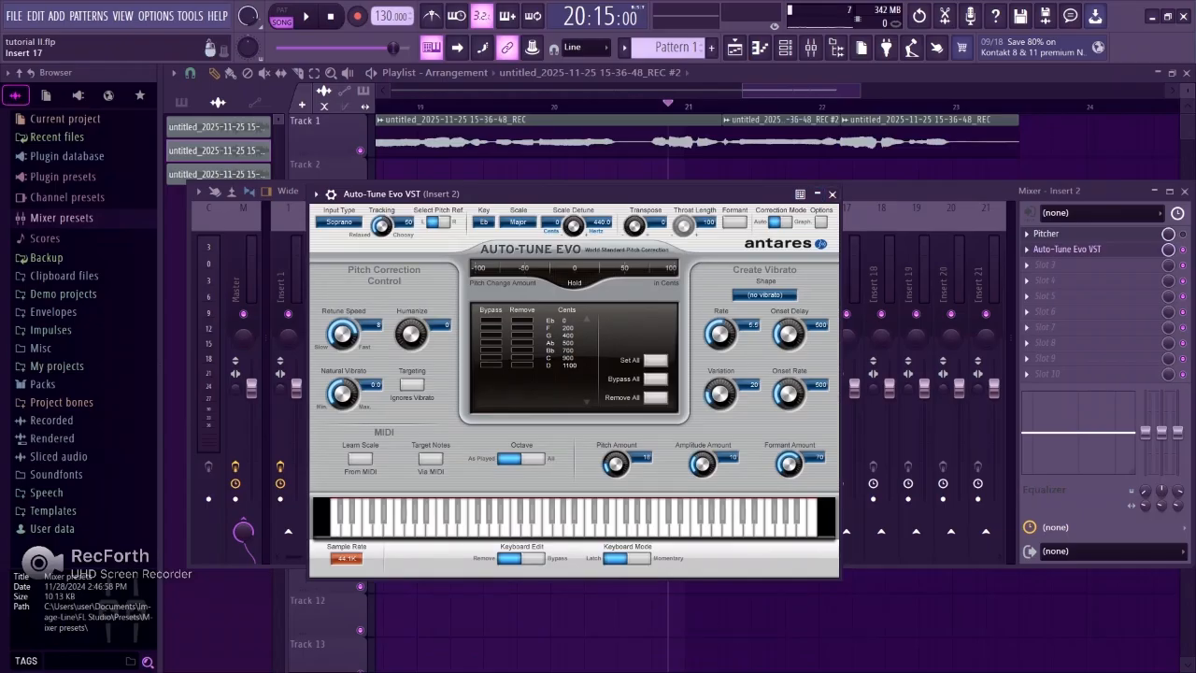
# Step: Reposition the Auto-Tune Evo window, try the Minor scale with the D# key and play the vocal
pyautogui.moveTo(736, 194); pyautogui.dragTo(743, 225)
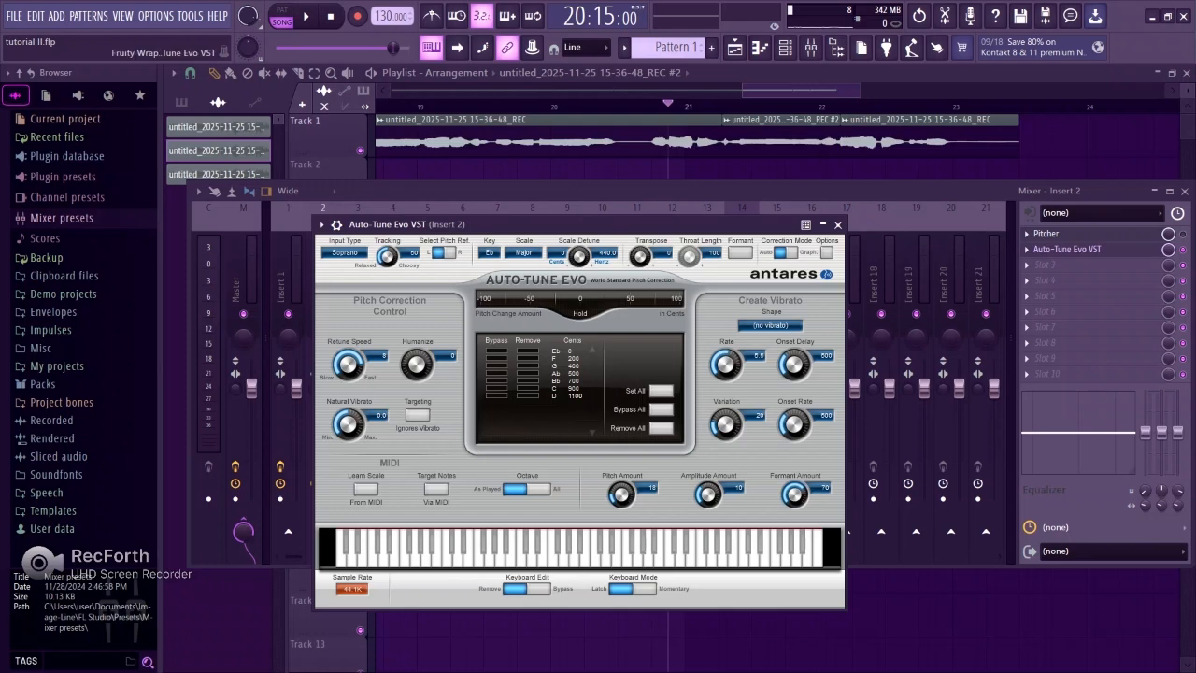
pyautogui.click(524, 253)
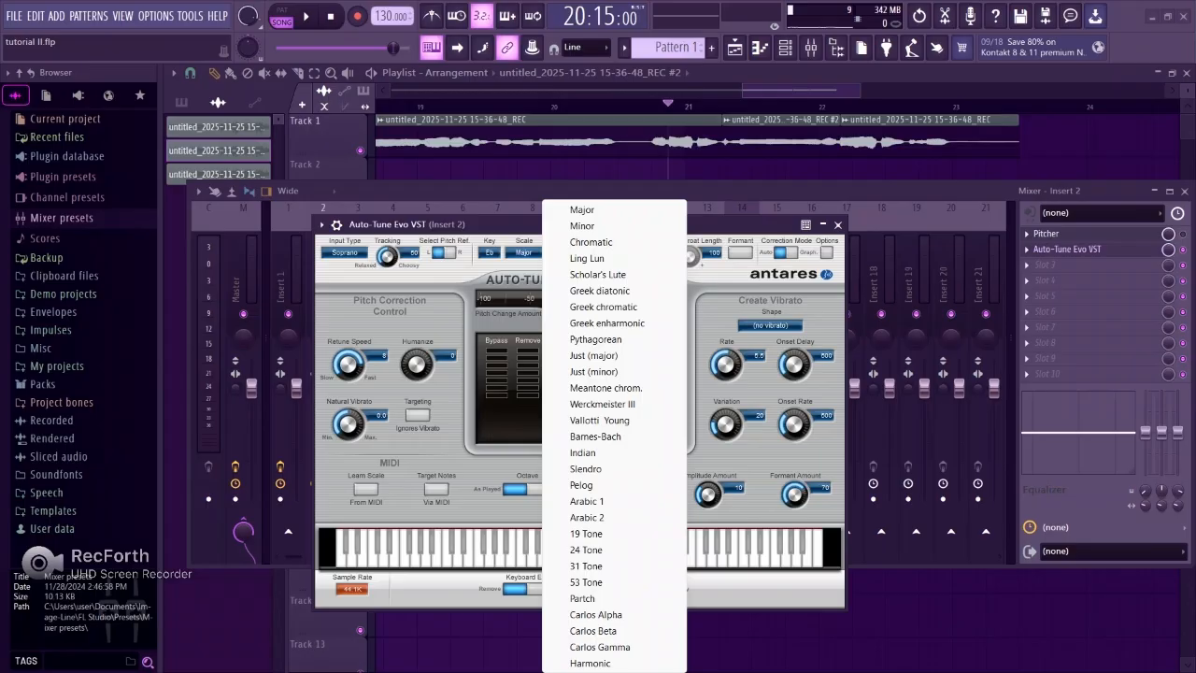
pyautogui.click(589, 225)
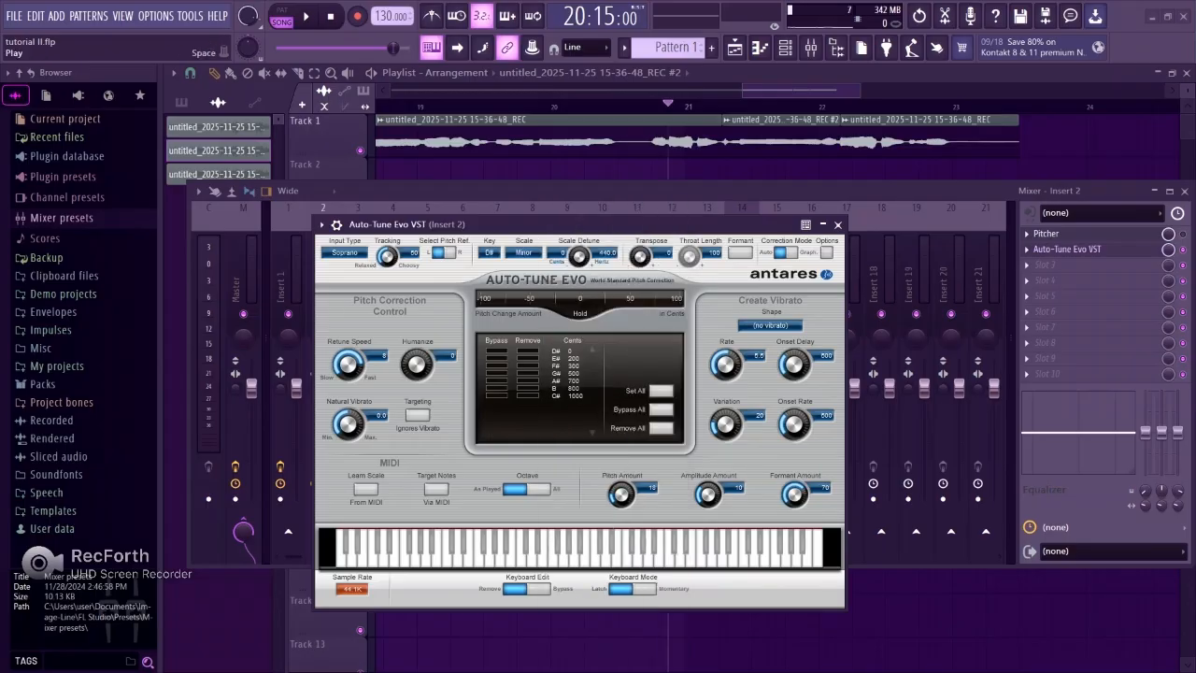
pyautogui.press('space')
# Step: Try the key of E with the Minor scale and restart playback repeatedly to hear the sliced clip
pyautogui.click(488, 252)
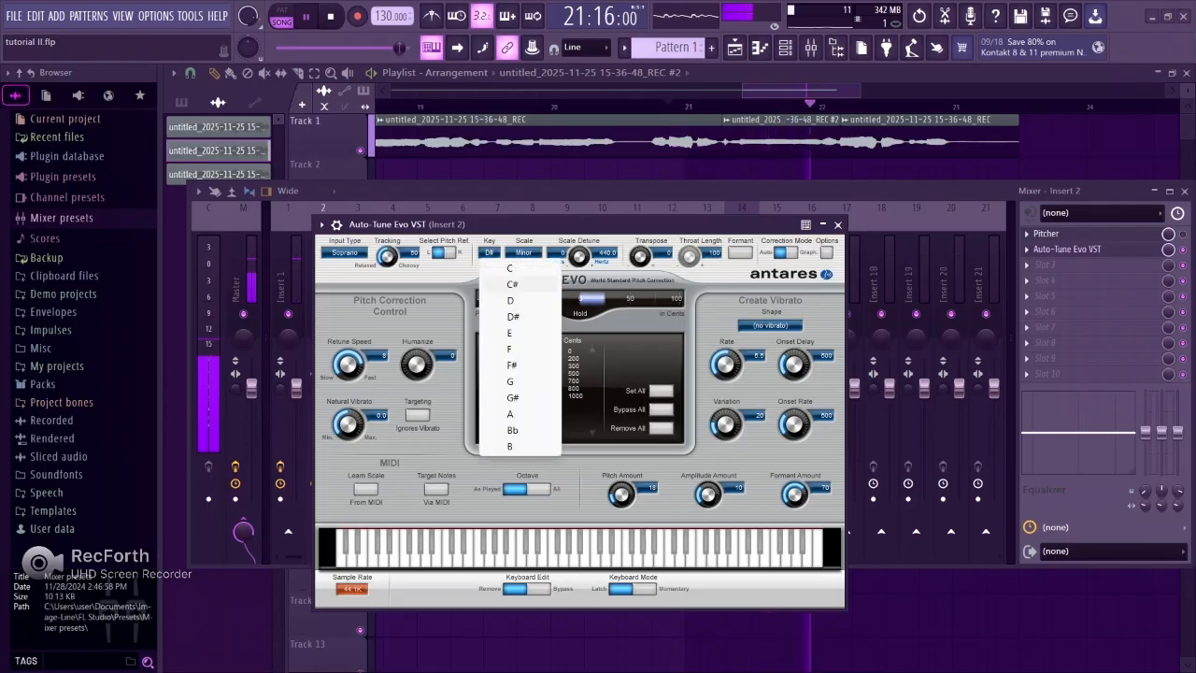
pyautogui.click(510, 333)
pyautogui.press('space')
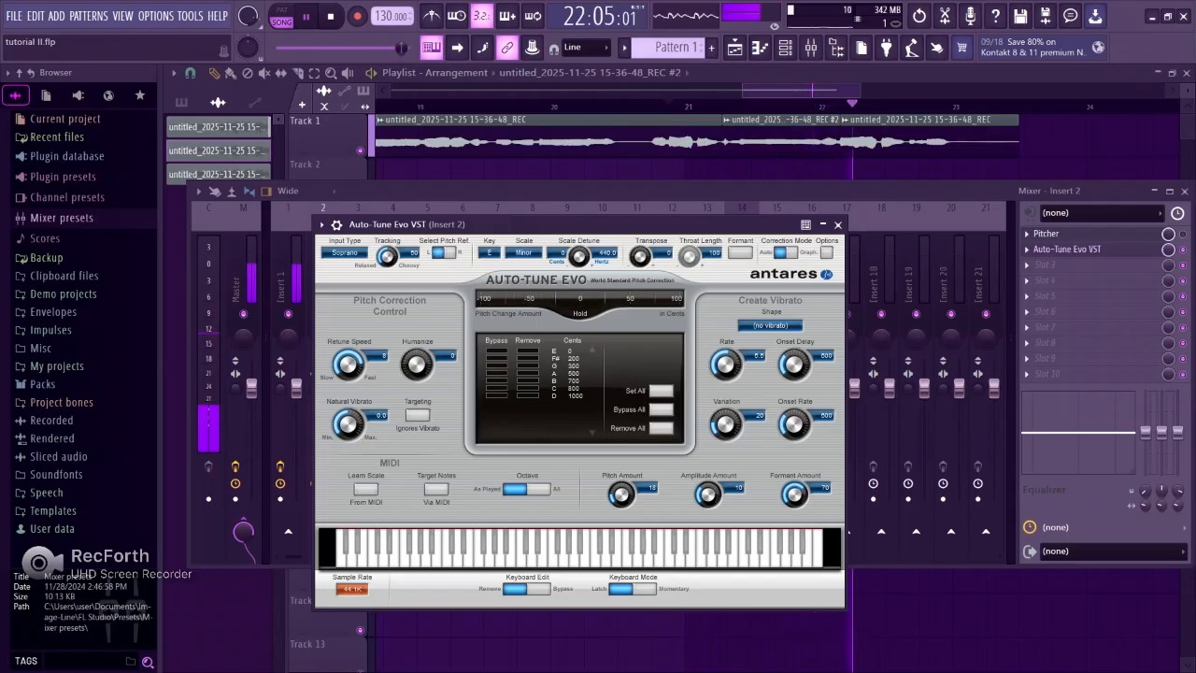
pyautogui.press('space')
pyautogui.press('space')
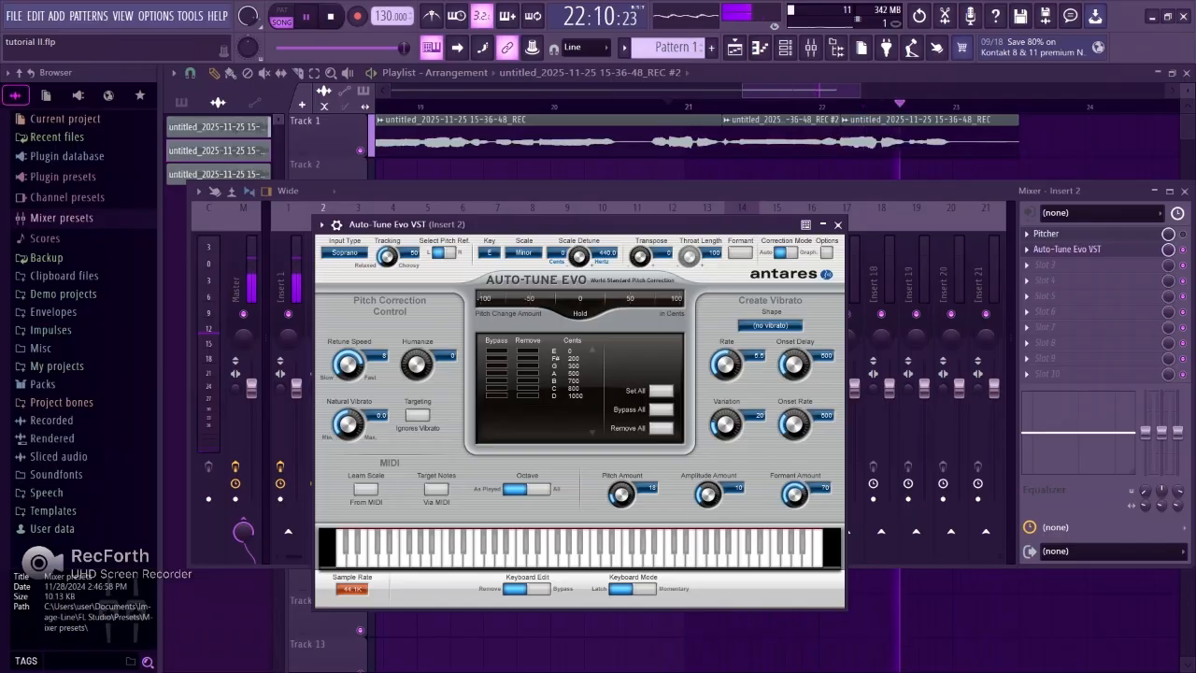
# Step: Reselect the Minor scale for the E key and replay the sliced vocal from just before bar 21
pyautogui.click(537, 252)
pyautogui.click(581, 226)
pyautogui.press('space')
pyautogui.press('space')
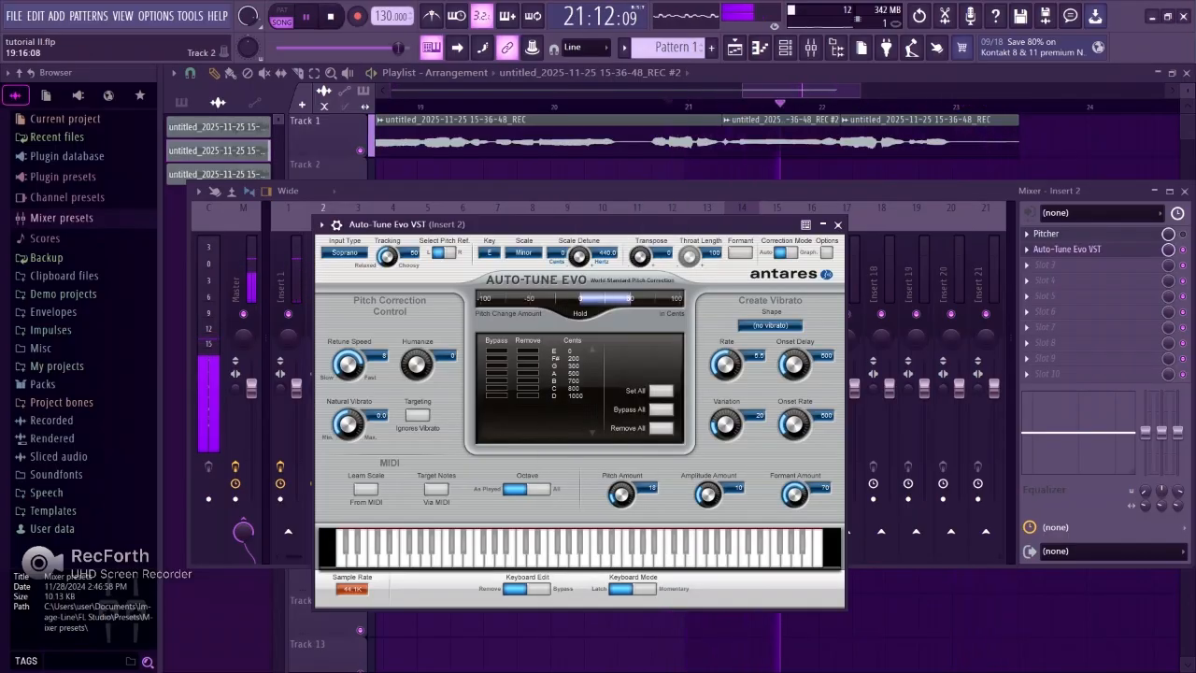
# Step: Try the key of F with the Minor scale and restart playback from just before the sliced clip
pyautogui.click(488, 253)
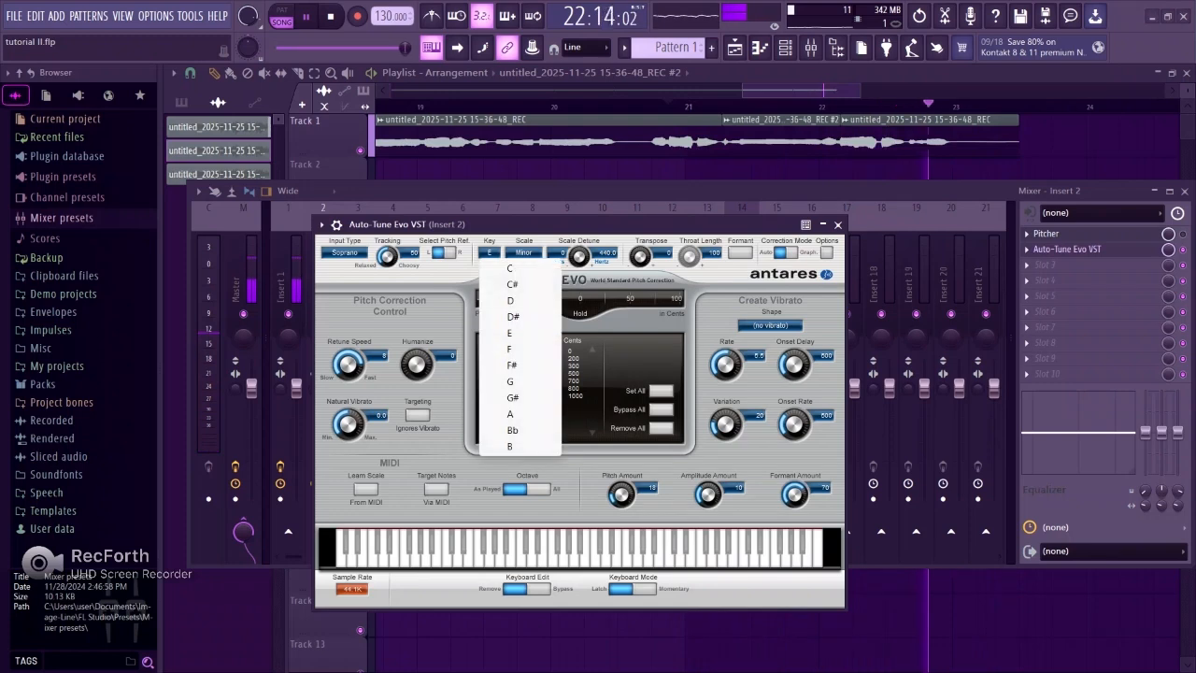
pyautogui.click(505, 350)
pyautogui.press('space')
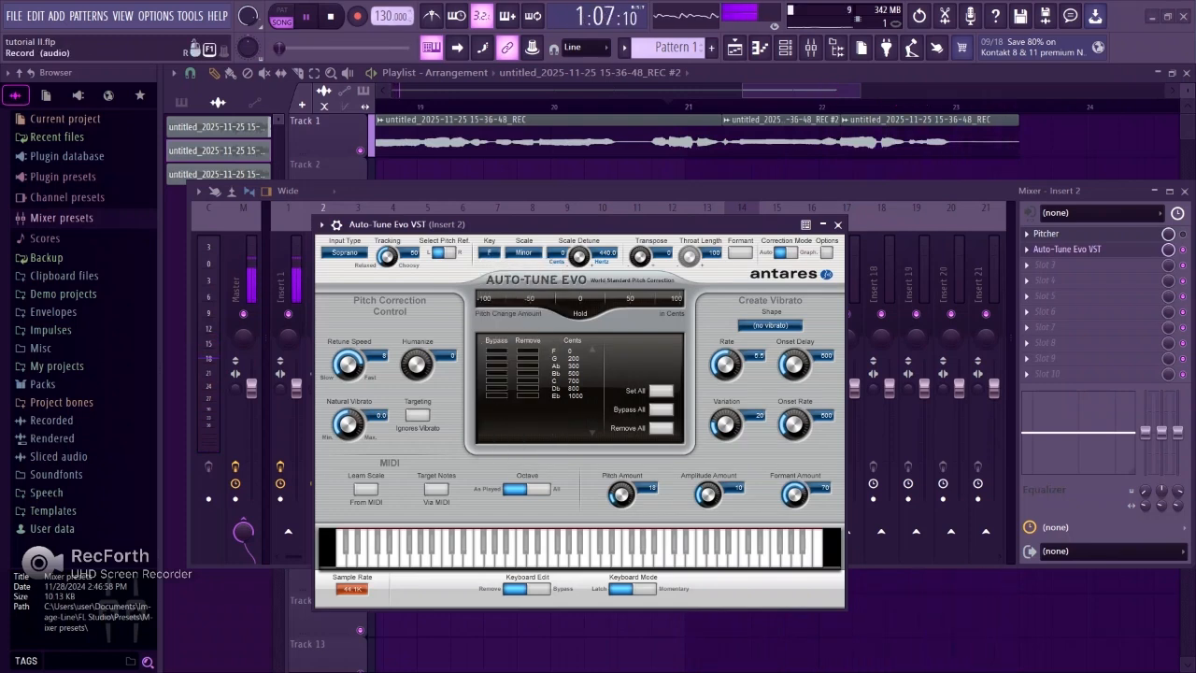
pyautogui.press('space')
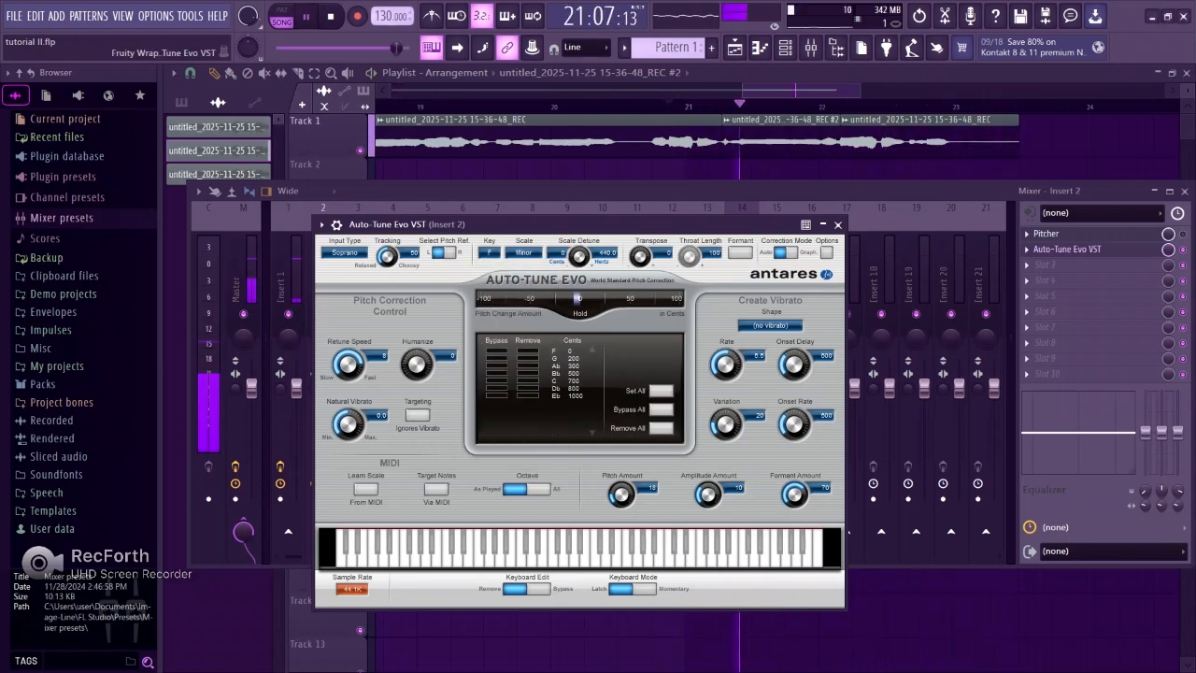
# Step: Set the Auto-Tune Evo scale to Major, audition it in F and change the key to F#
pyautogui.click(523, 252)
pyautogui.click(599, 208)
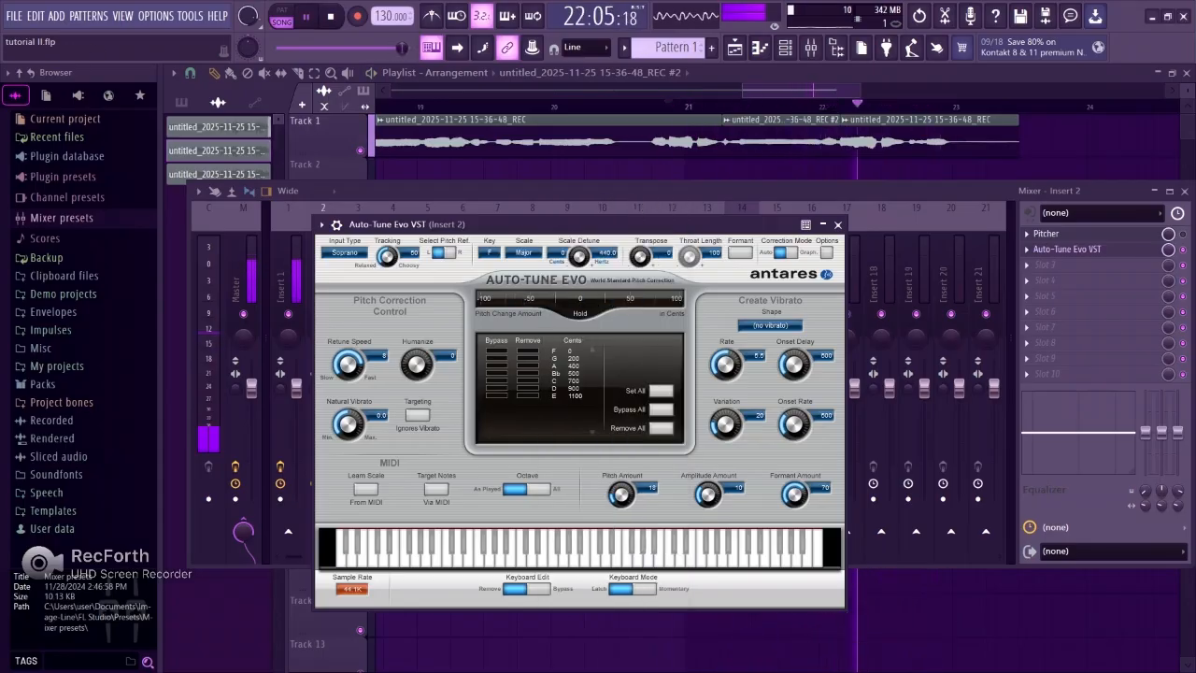
pyautogui.click(488, 253)
pyautogui.click(512, 365)
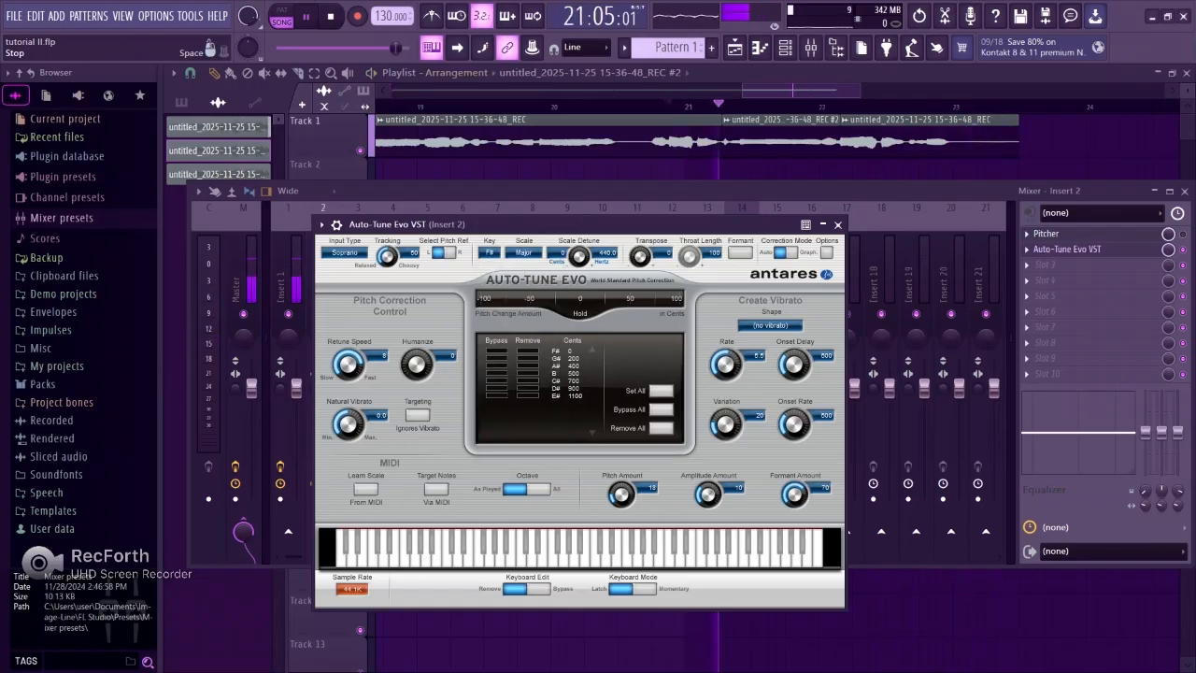
# Step: Try the Minor scale with the F# key in Auto-Tune Evo and restart playback of the sliced vocal
pyautogui.click(523, 252)
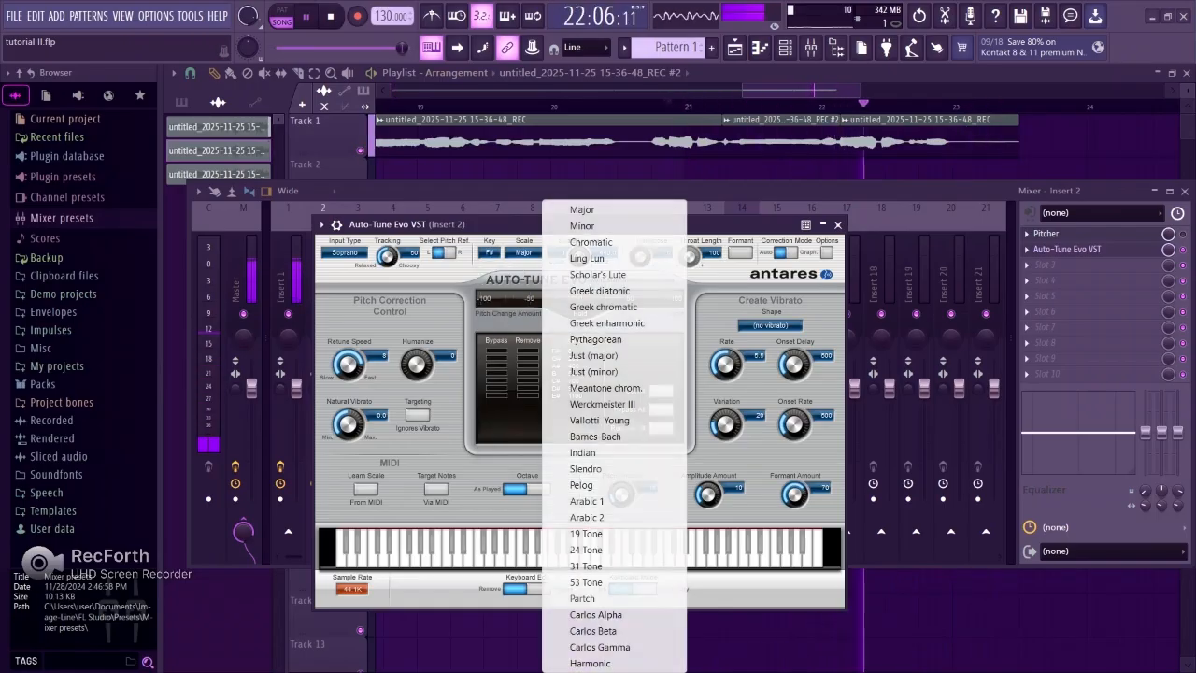
pyautogui.click(583, 225)
pyautogui.press('space')
pyautogui.press('space')
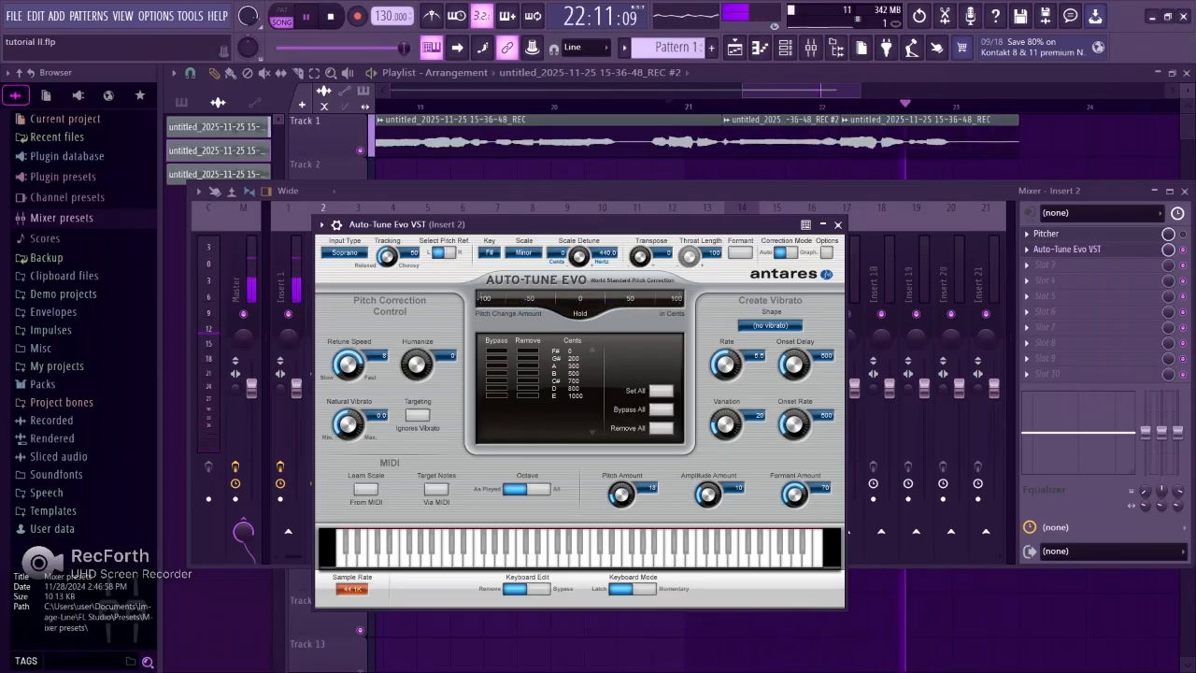
# Step: Change the Auto-Tune Evo key to G, audition it with the Minor scale and switch the scale to Major
pyautogui.click(489, 252)
pyautogui.click(511, 381)
pyautogui.press('space')
pyautogui.press('space')
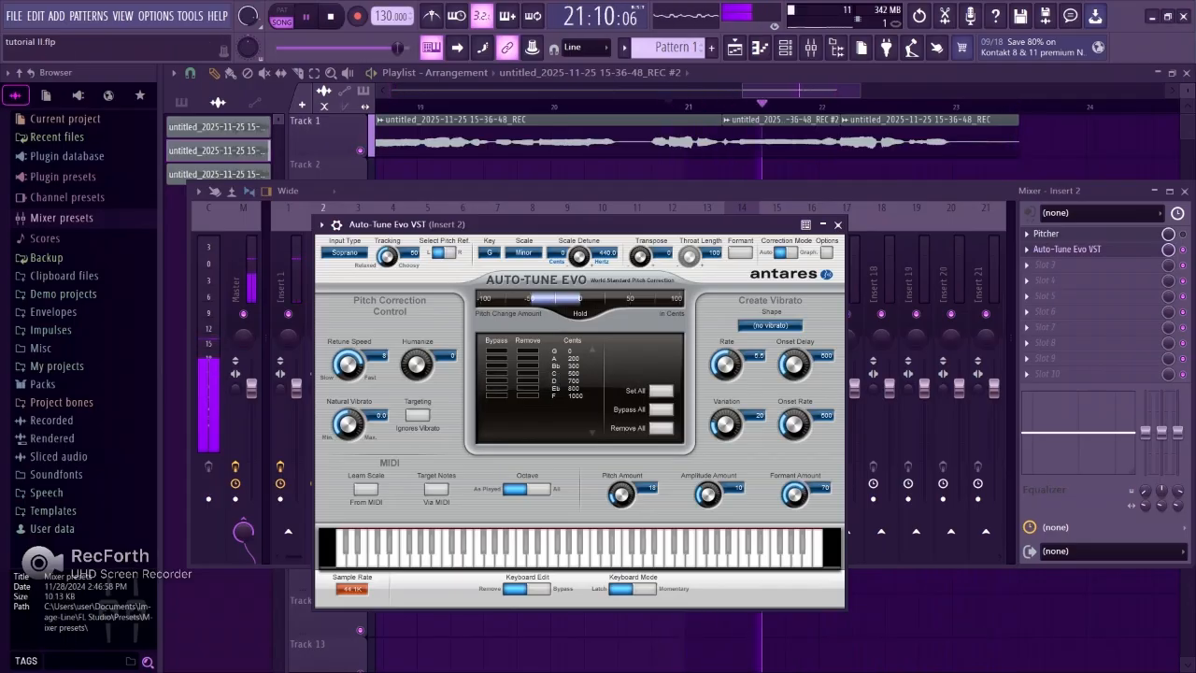
pyautogui.click(525, 253)
pyautogui.click(638, 210)
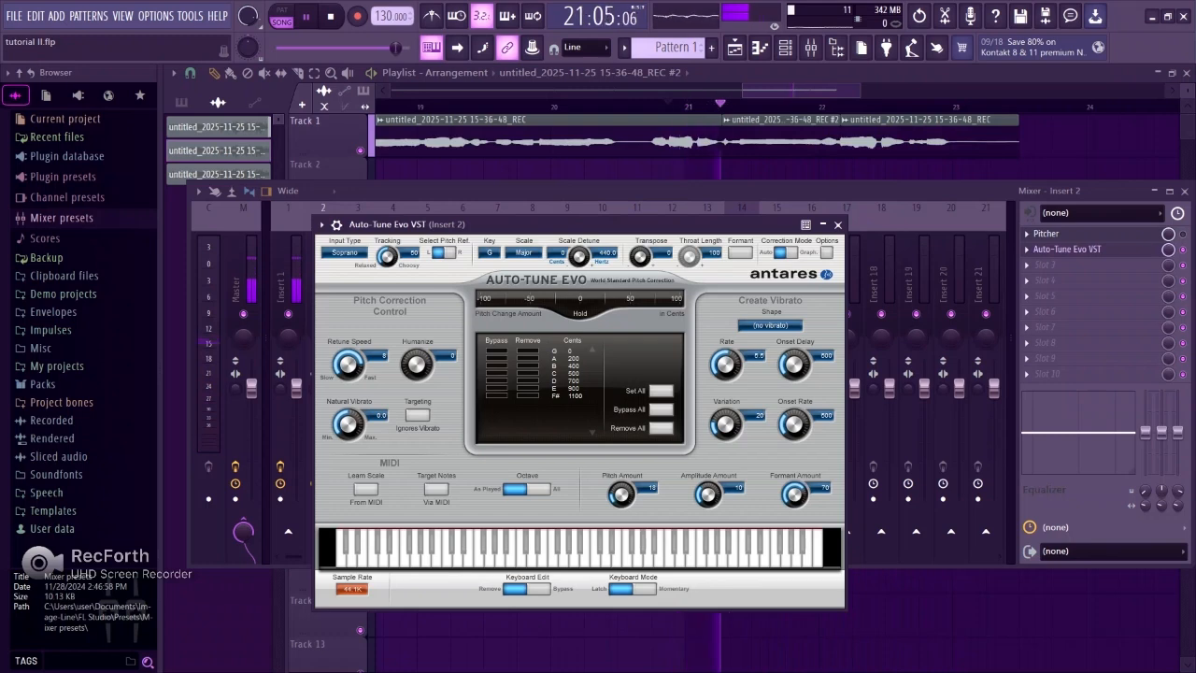
# Step: Try the key of G# with the Major scale and restart playback from just before the sliced clip
pyautogui.click(489, 252)
pyautogui.click(512, 397)
pyautogui.click(330, 16)
pyautogui.press('space')
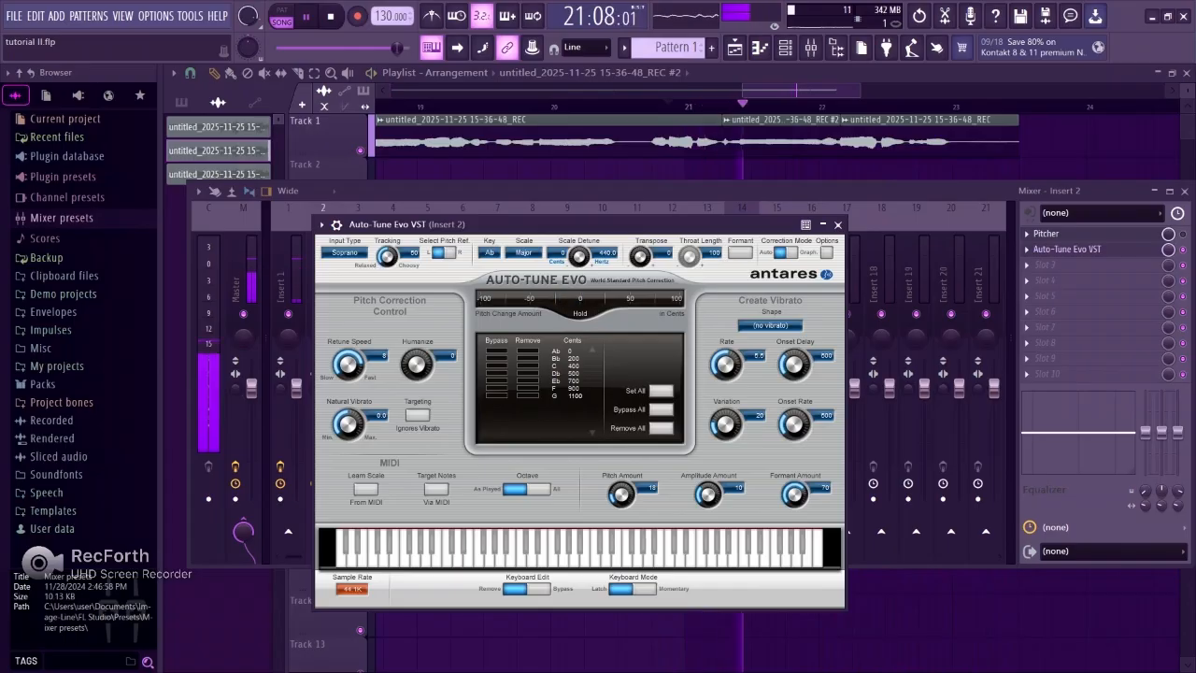
# Step: Switch the G# key to the Minor scale, replay the sliced vocal and stop playback
pyautogui.click(525, 253)
pyautogui.click(608, 226)
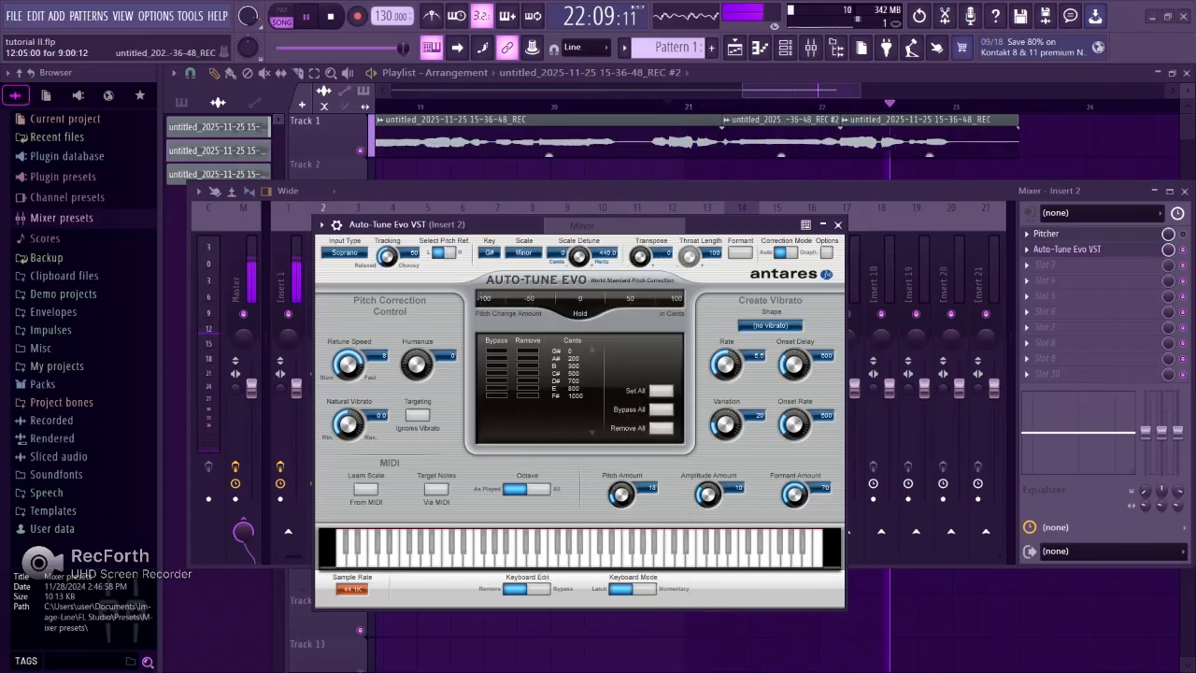
pyautogui.press('space')
pyautogui.press('space')
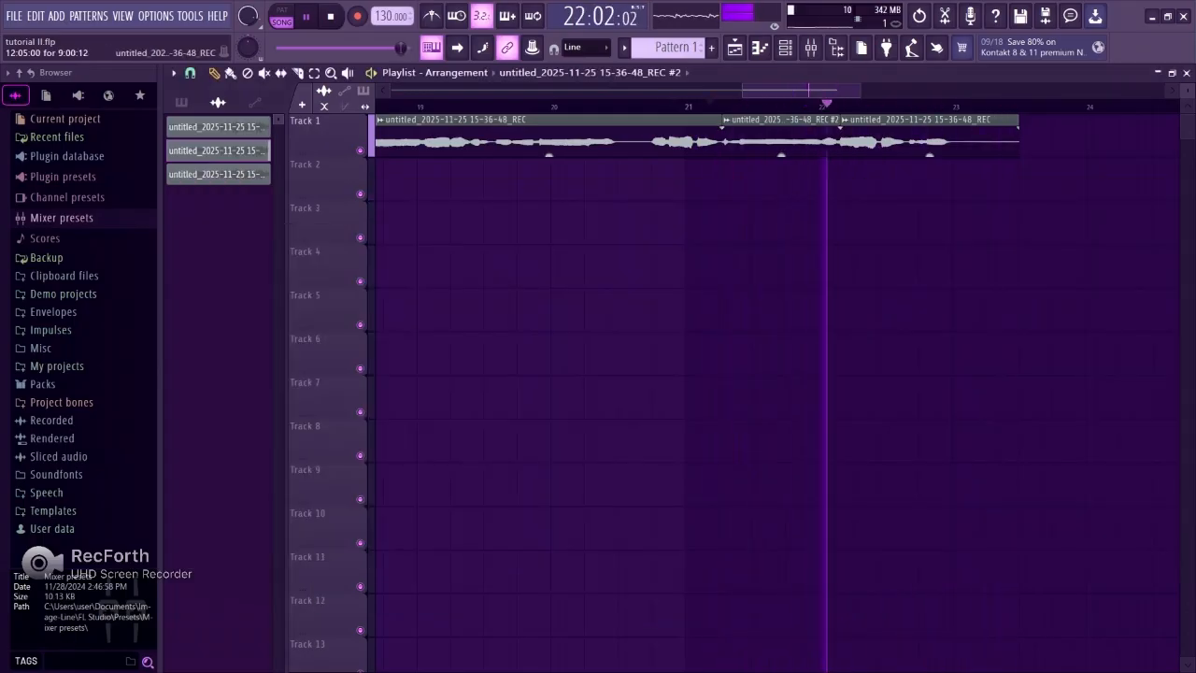
pyautogui.press('space')
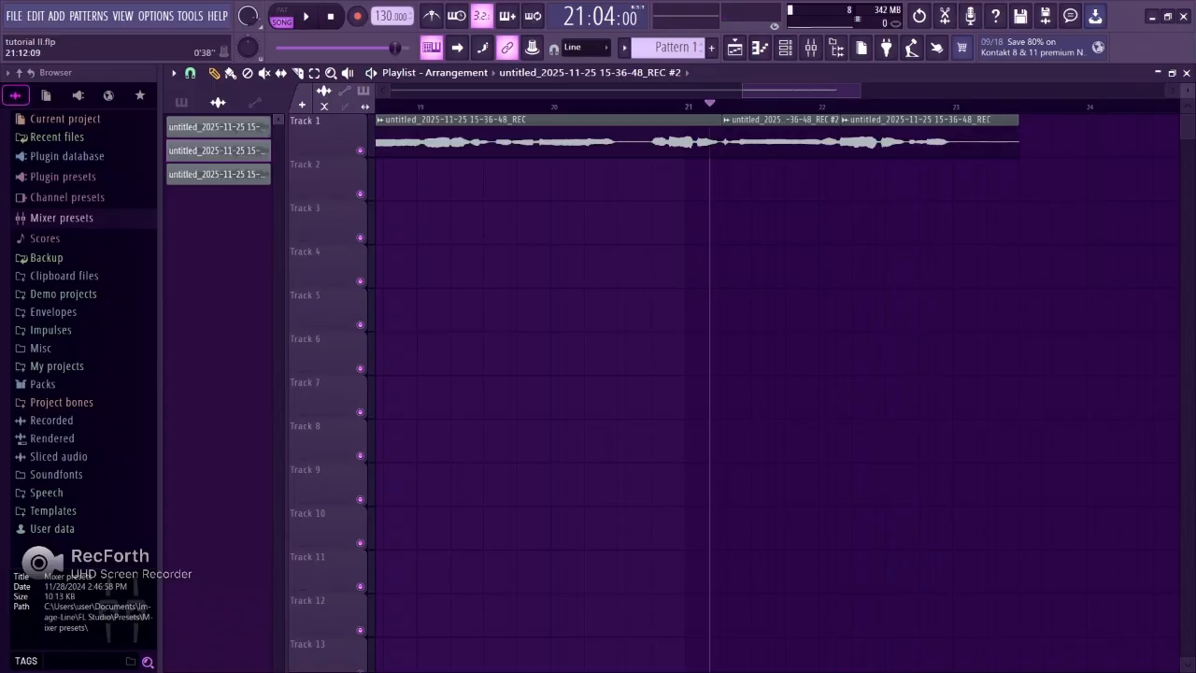
# Step: Open the sliced clip's channel settings, replay the section repeatedly and route the clip to mixer track 2
pyautogui.doubleClick(830, 120)
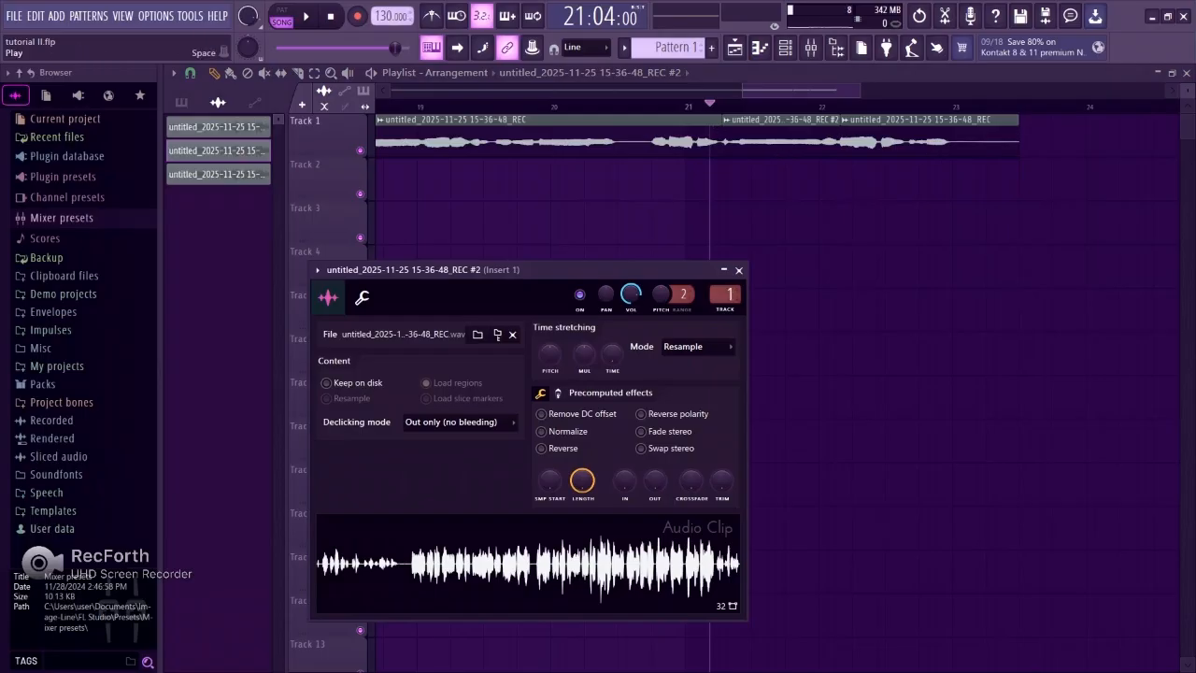
pyautogui.press('space')
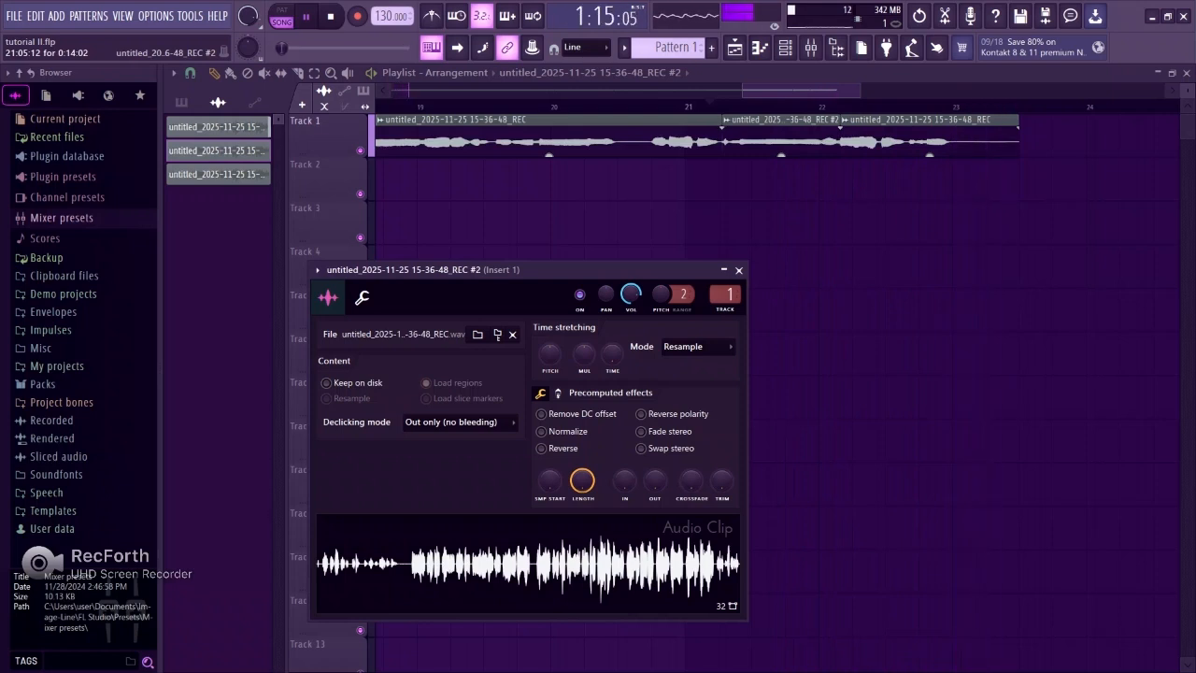
pyautogui.press('space')
pyautogui.press('space')
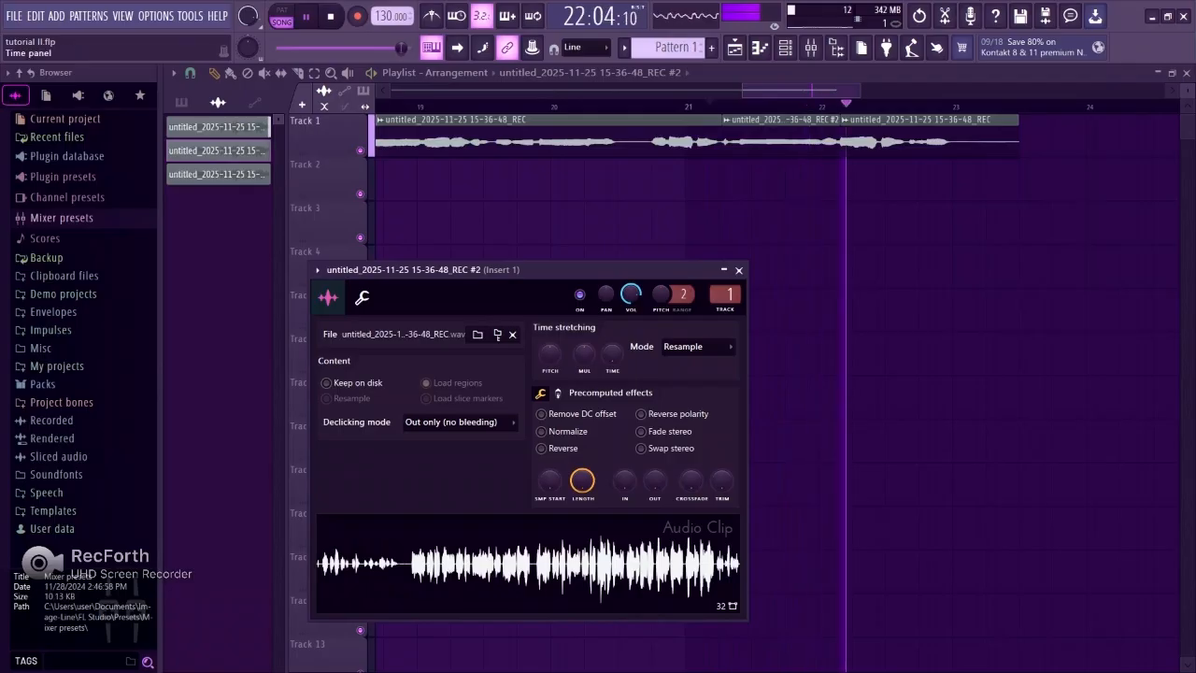
pyautogui.press('space')
pyautogui.press('space')
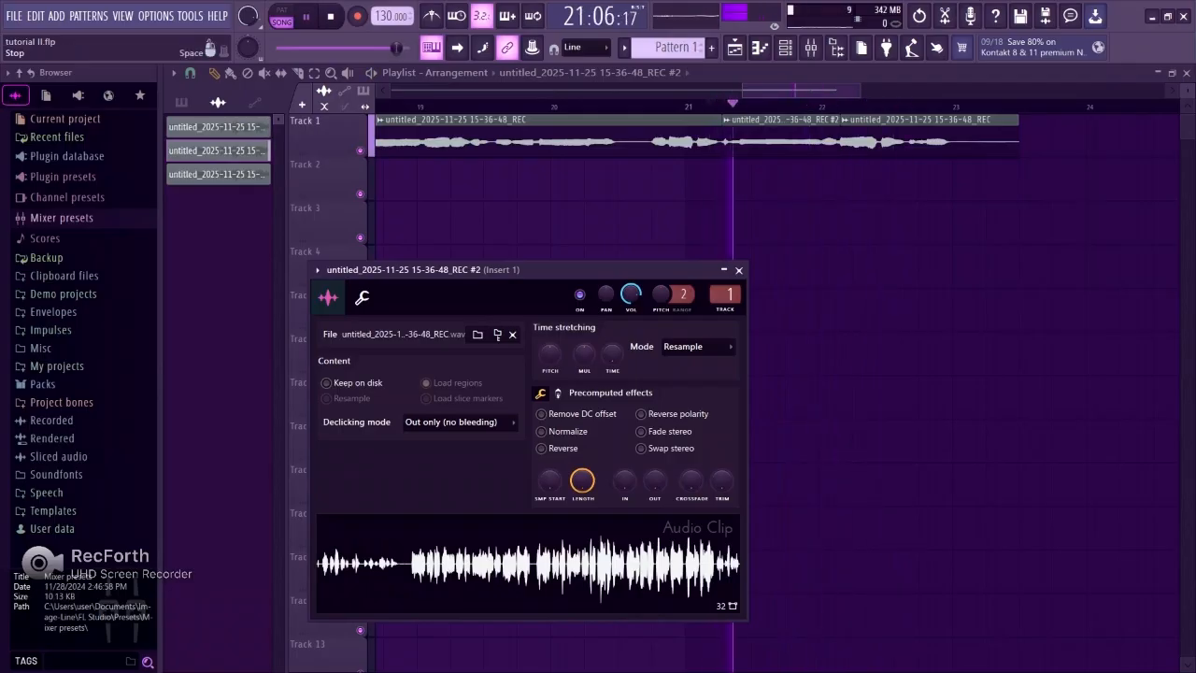
pyautogui.press('space')
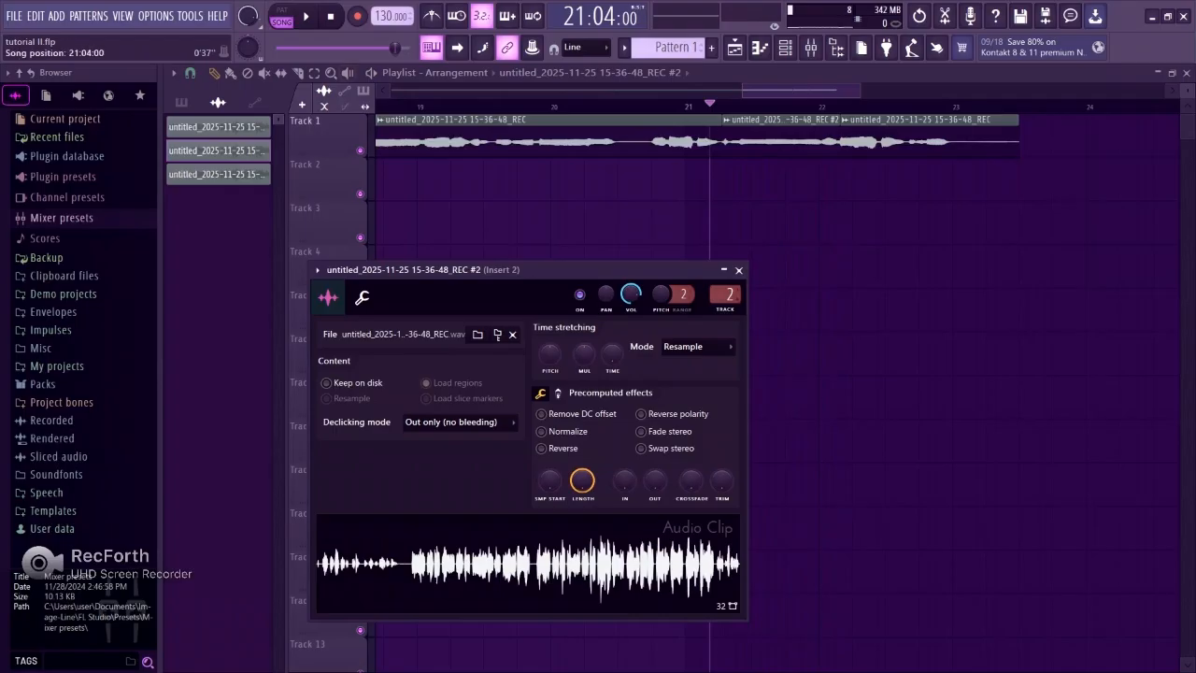
# Step: Listen to the sliced clip through Insert 2, stop playback and close its channel settings
pyautogui.press('space')
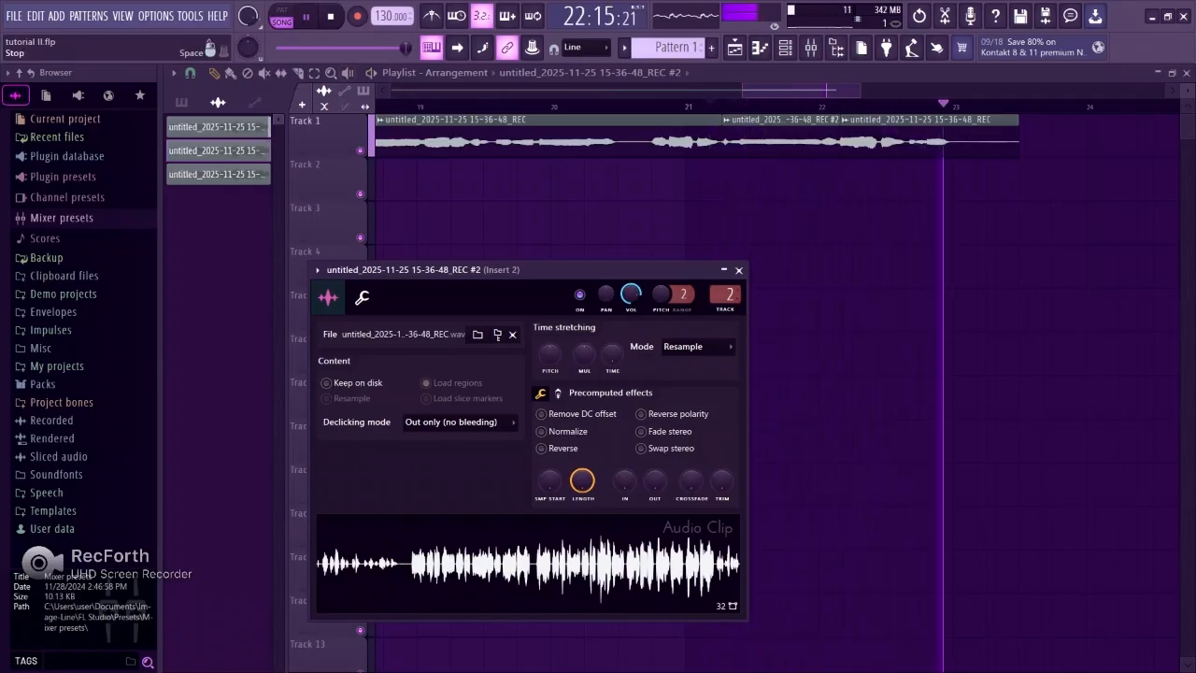
pyautogui.press('space')
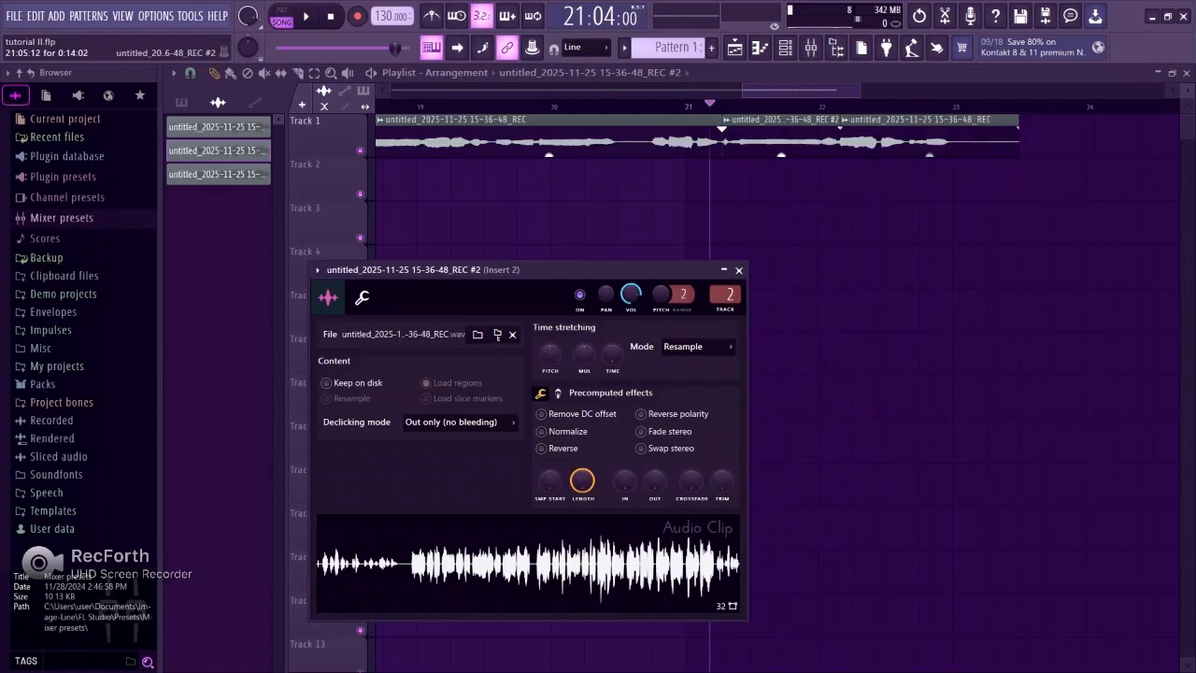
pyautogui.press('Escape')
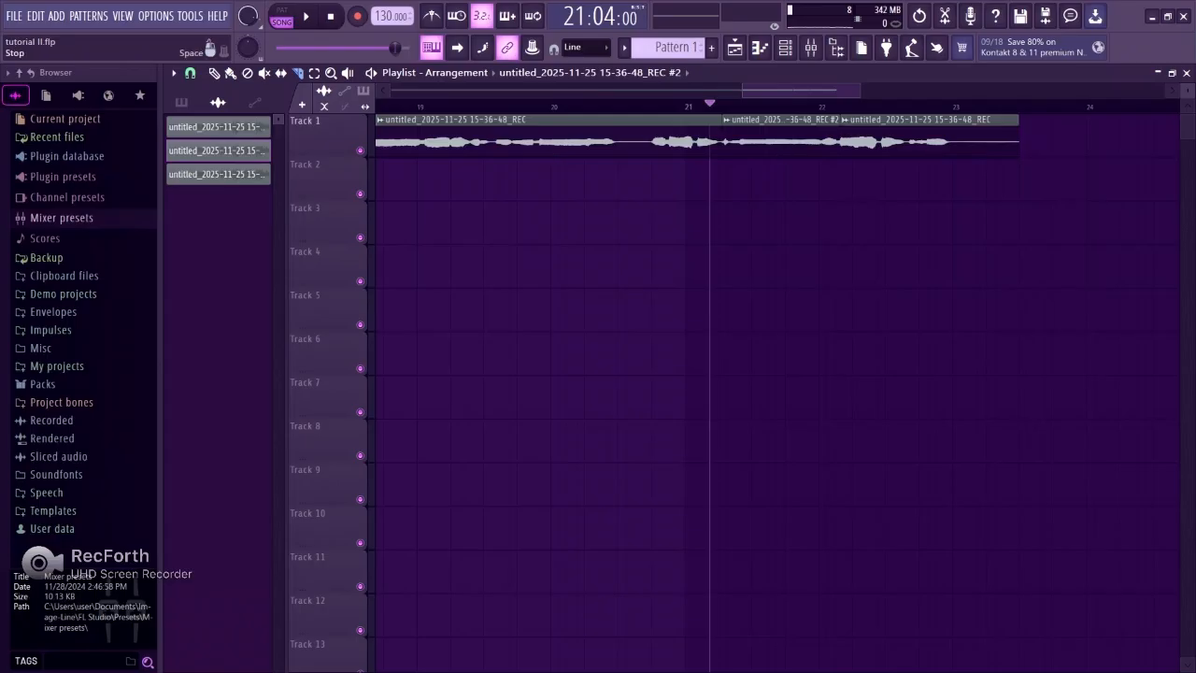
# Step: Move the song position back to 20:15:00 and start playback from there
pyautogui.press('l')
pyautogui.press('l')
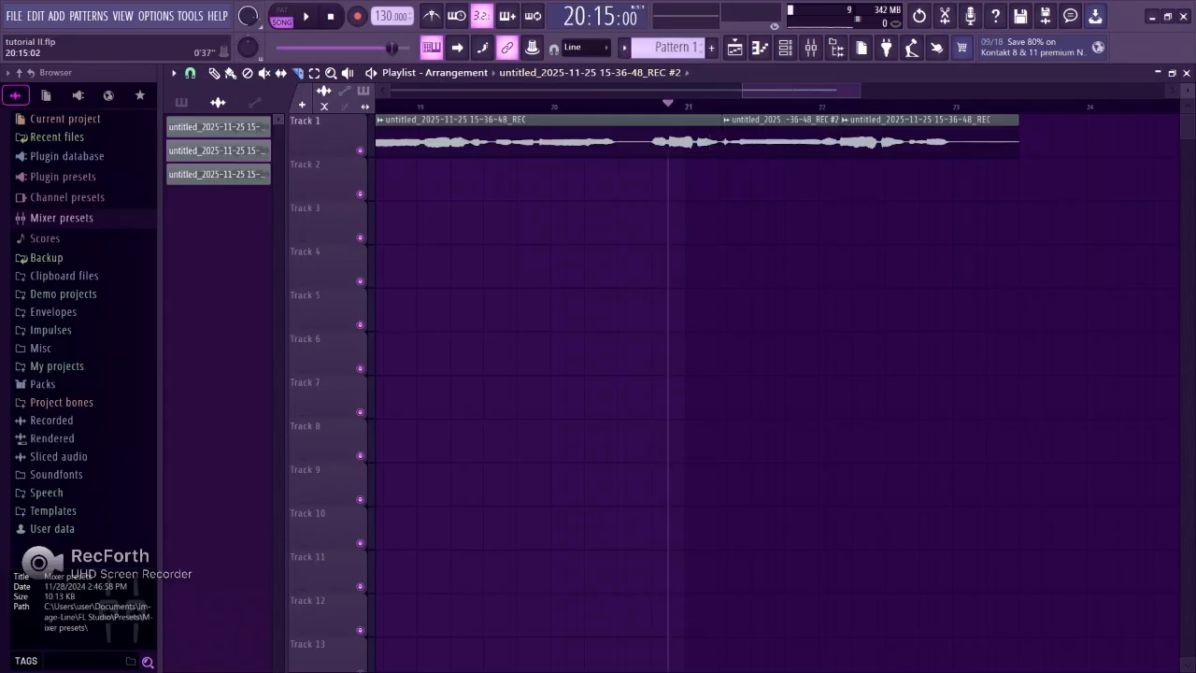
pyautogui.press('space')
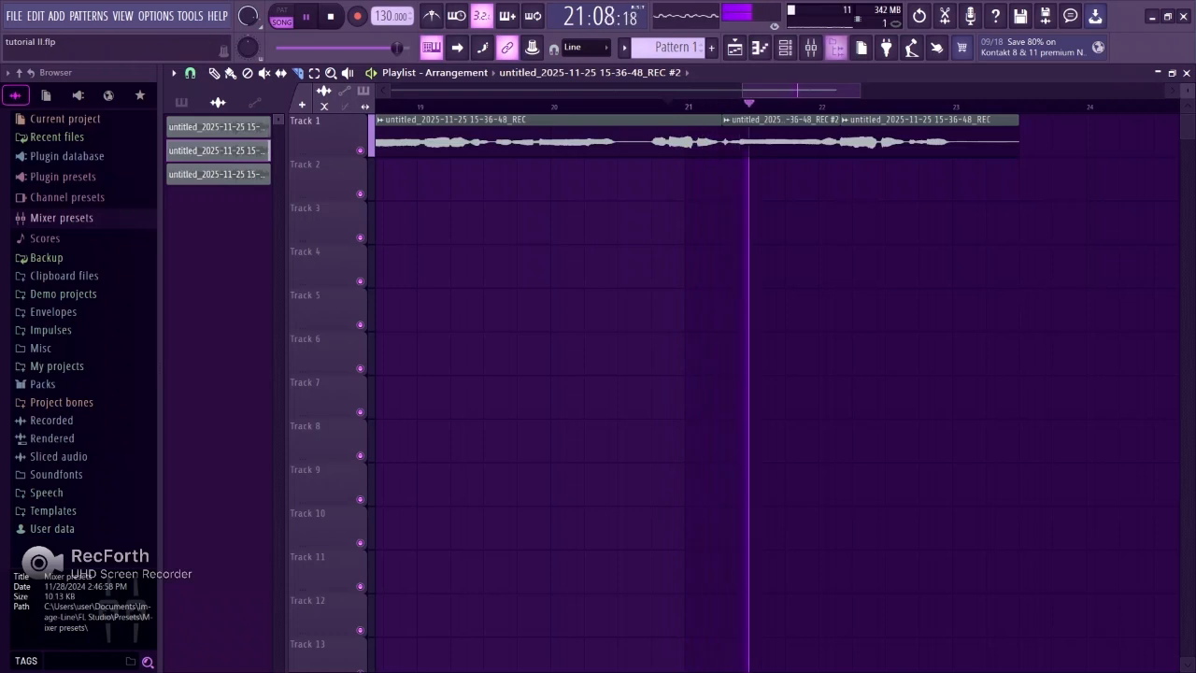
# Step: Reopen Auto-Tune Evo on Insert 2 in the mixer and stop playback
pyautogui.press('F9')
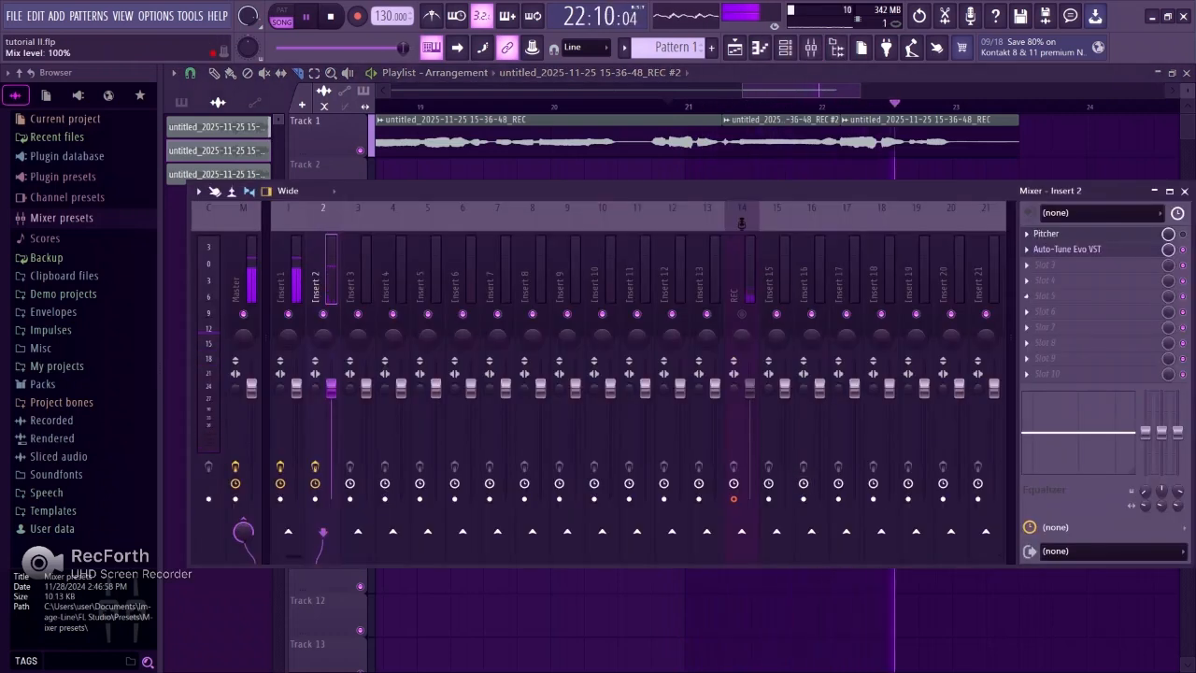
pyautogui.click(1068, 248)
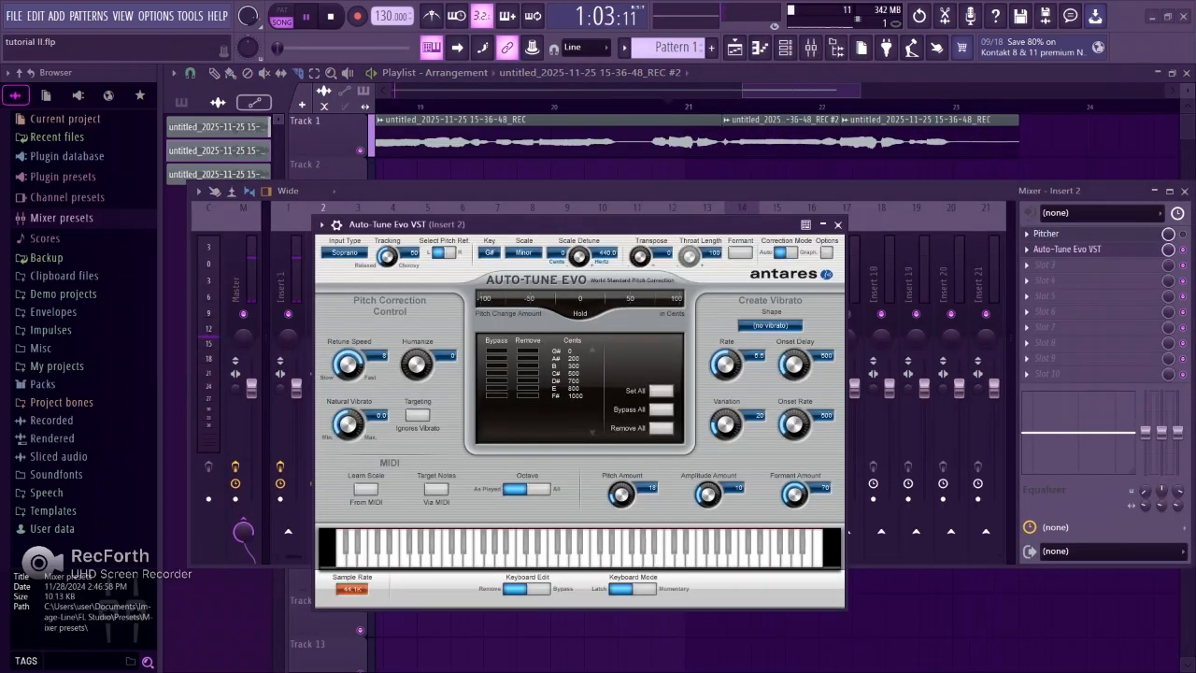
pyautogui.press('space')
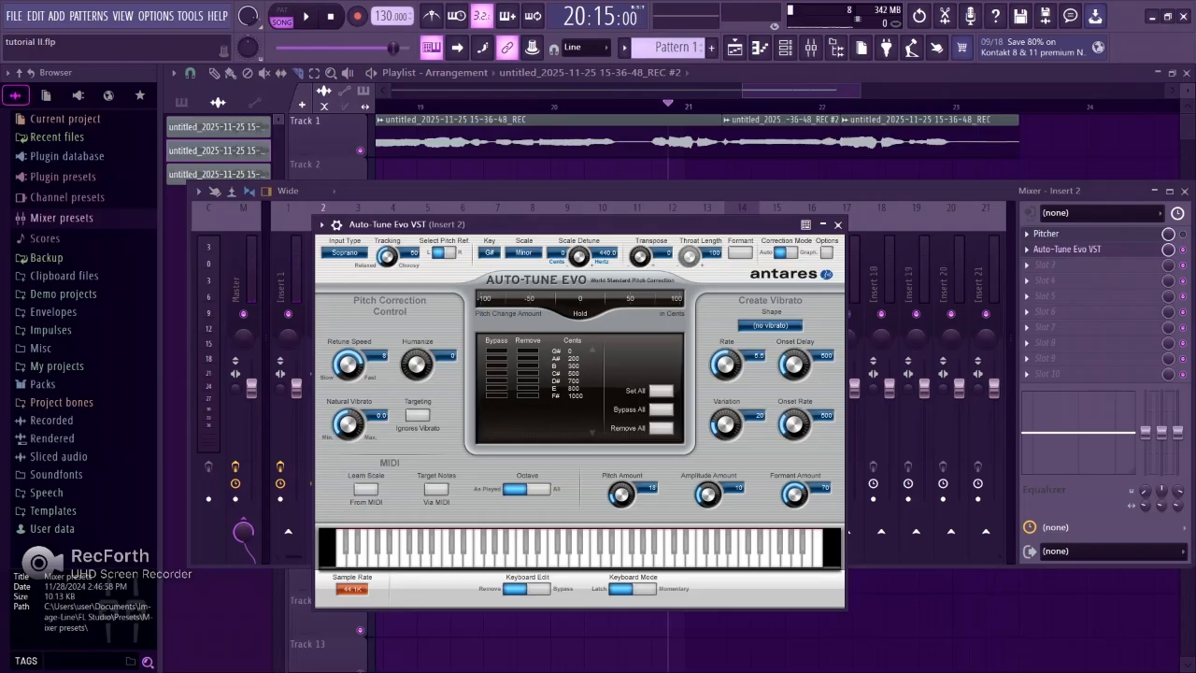
# Step: Set the Auto-Tune Evo scale to Major and the key to A, and play the sliced section
pyautogui.click(524, 253)
pyautogui.click(570, 207)
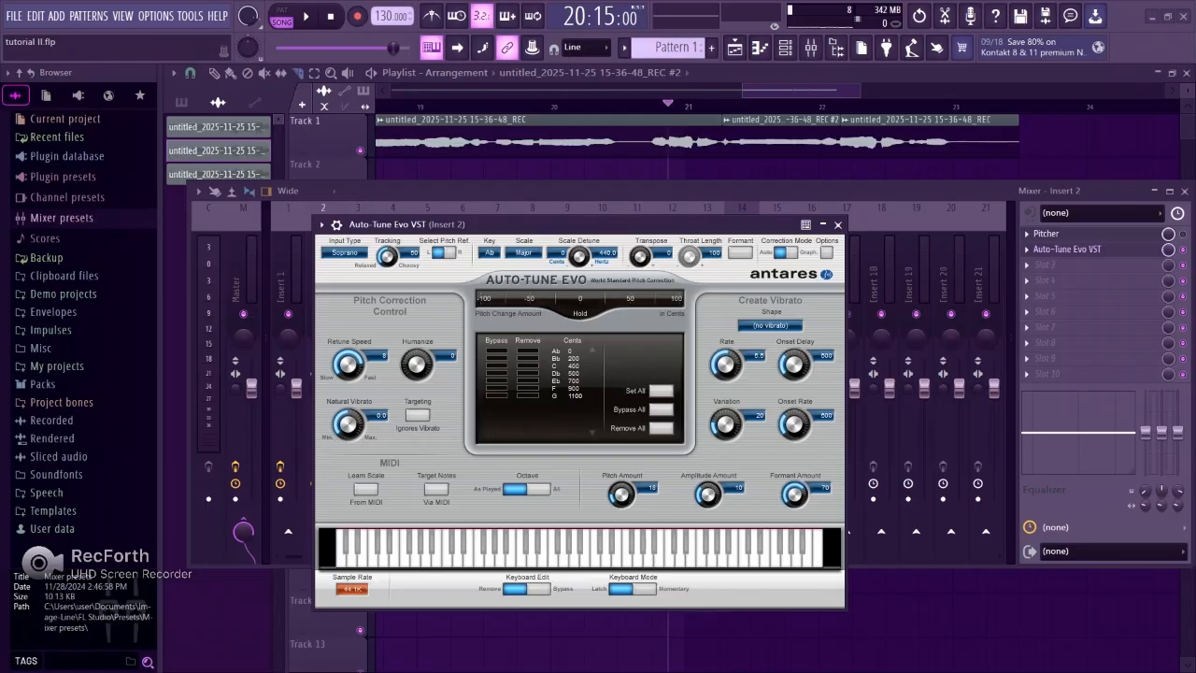
pyautogui.click(489, 253)
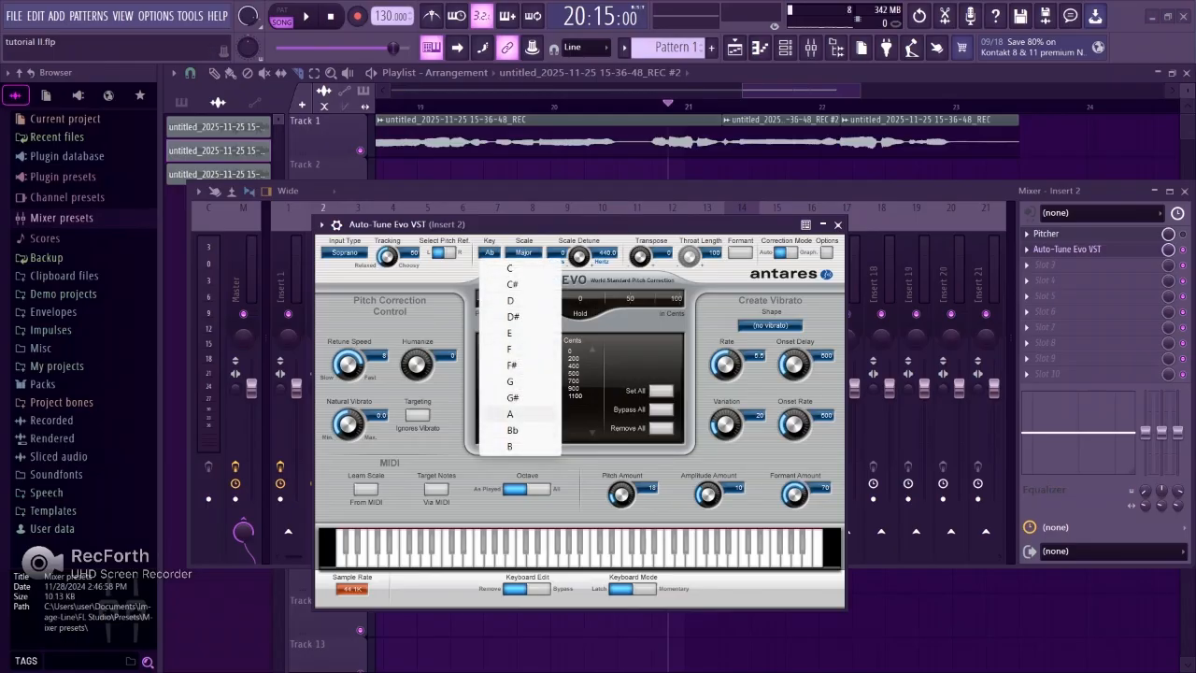
pyautogui.click(509, 414)
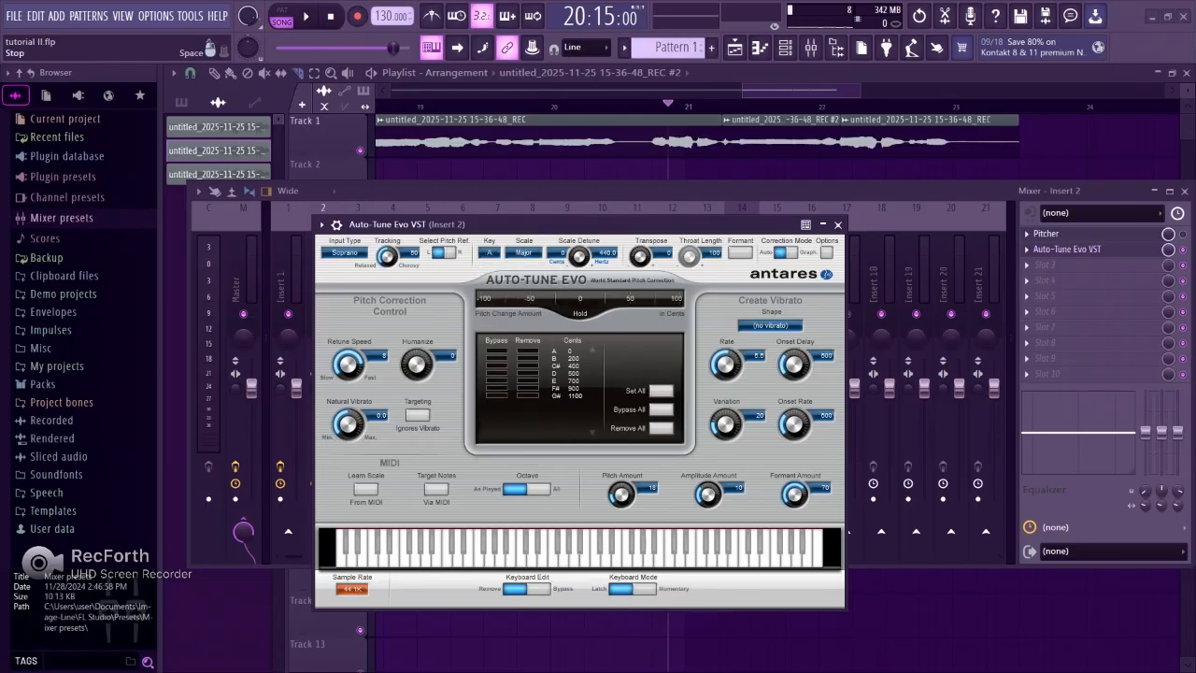
pyautogui.click(305, 15)
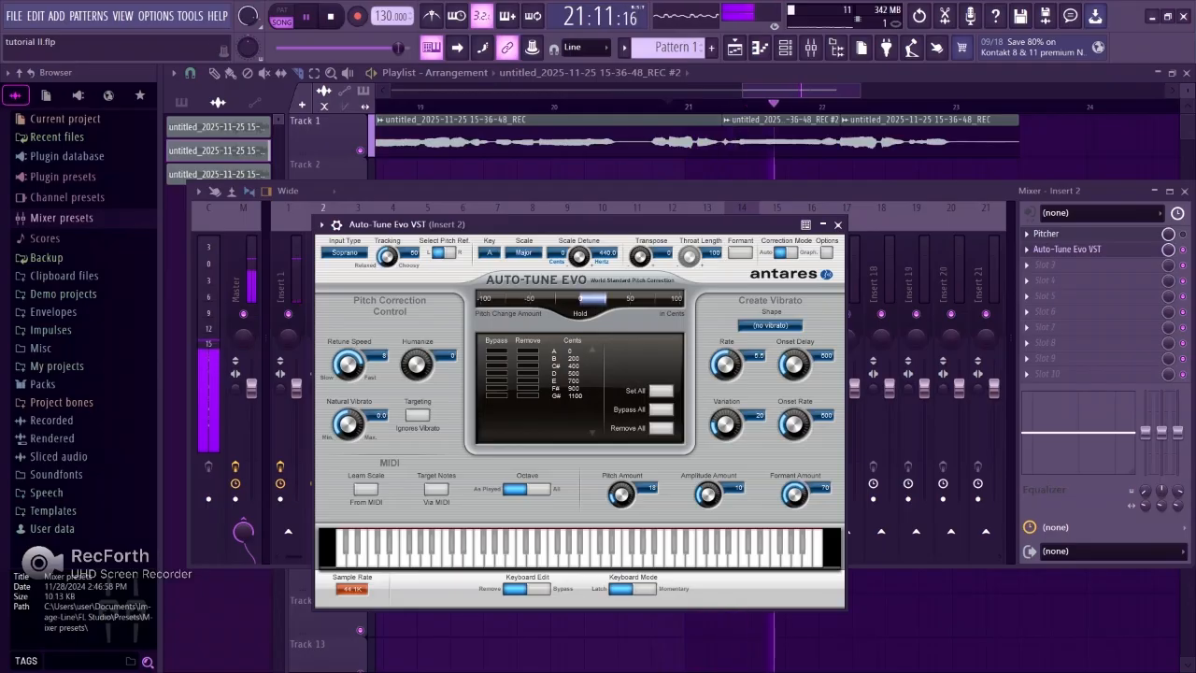
# Step: Keep auditioning the key of A with the Major scale and switch the scale to Minor
pyautogui.click(524, 252)
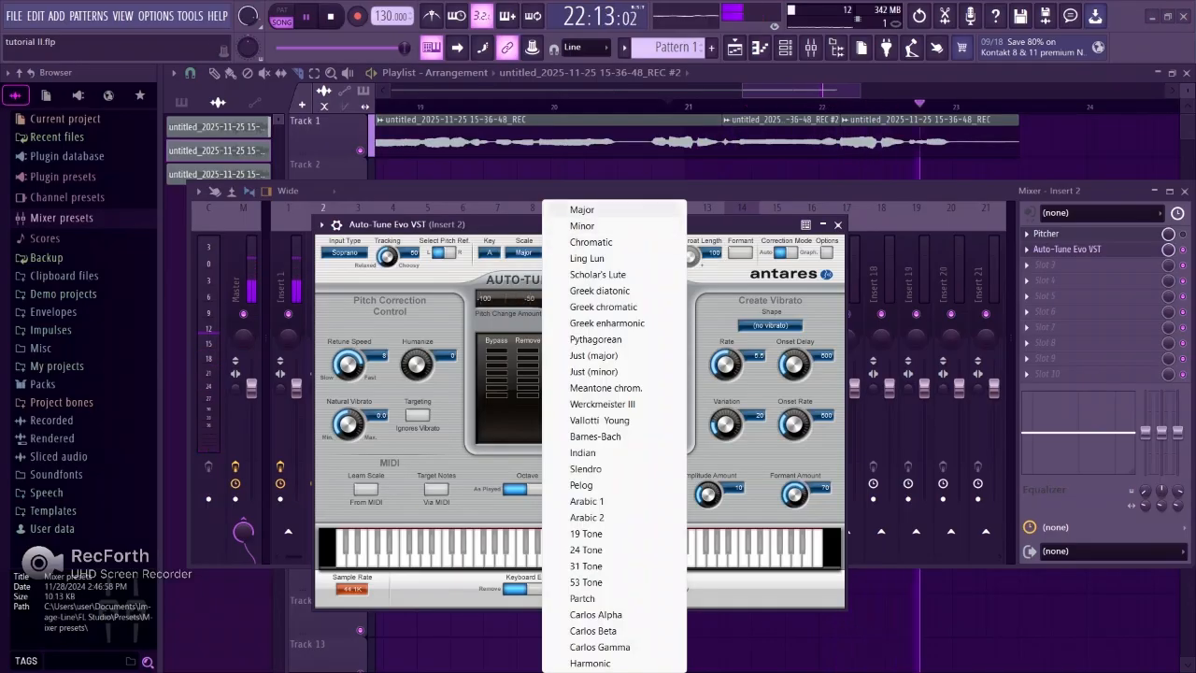
pyautogui.press('Escape')
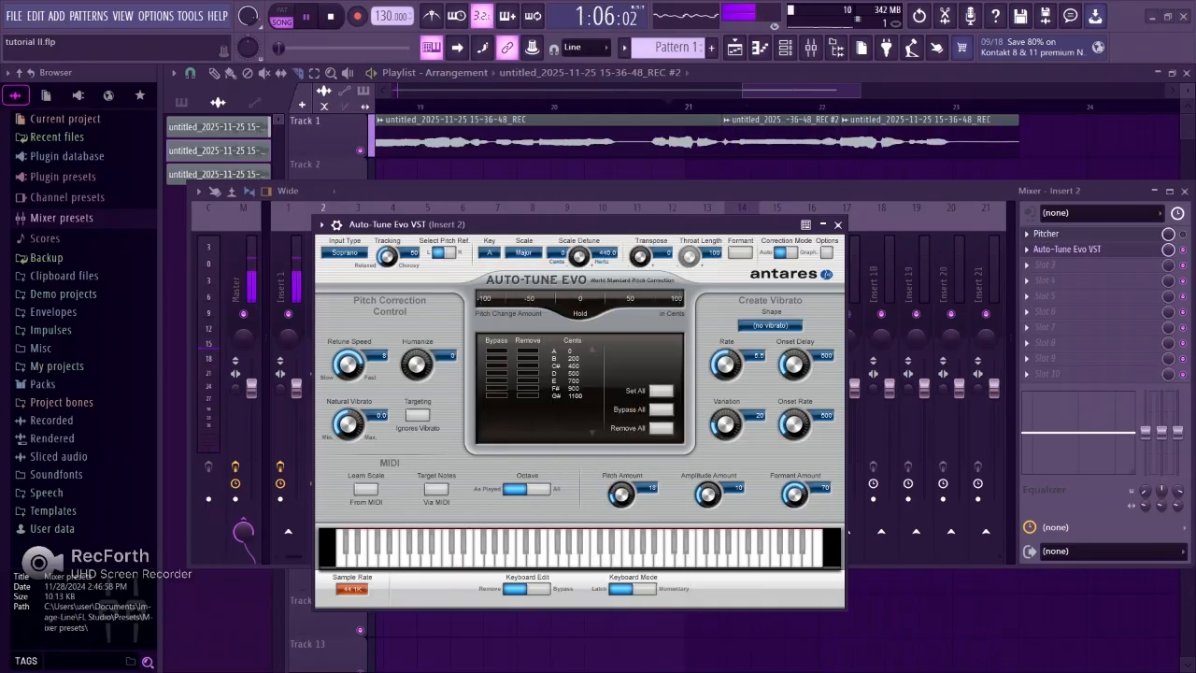
pyautogui.click(524, 252)
pyautogui.click(607, 224)
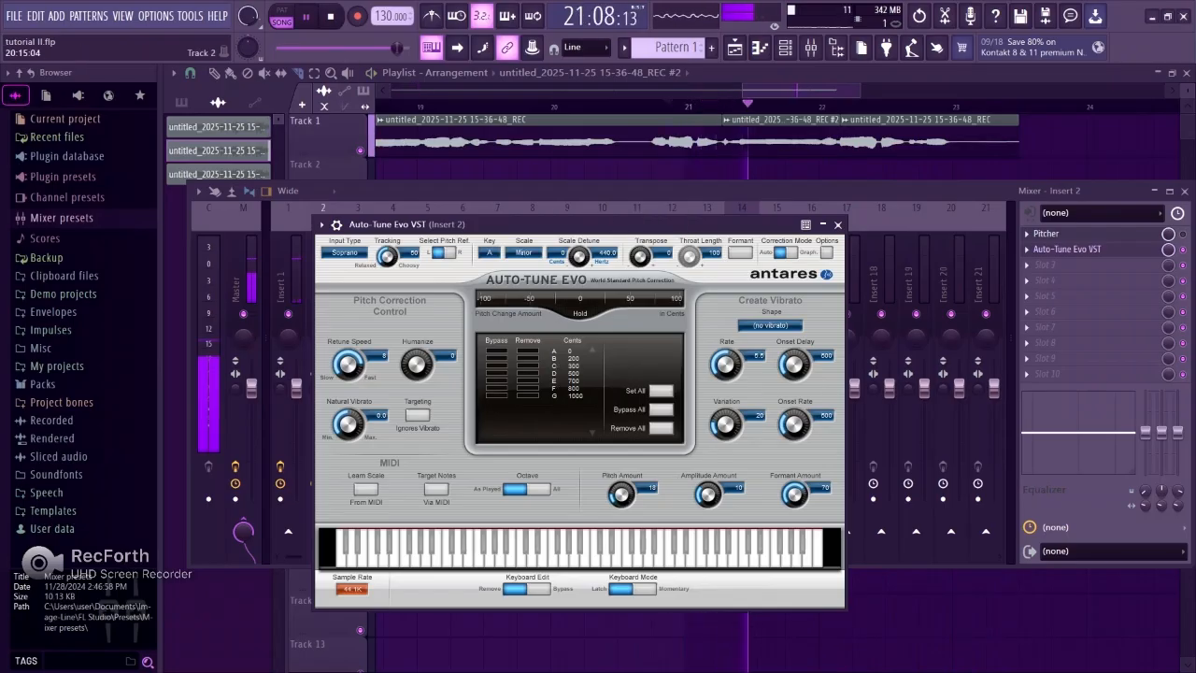
# Step: Change the key to Bb, replay the section with the Minor scale and switch the scale to Major
pyautogui.click(489, 252)
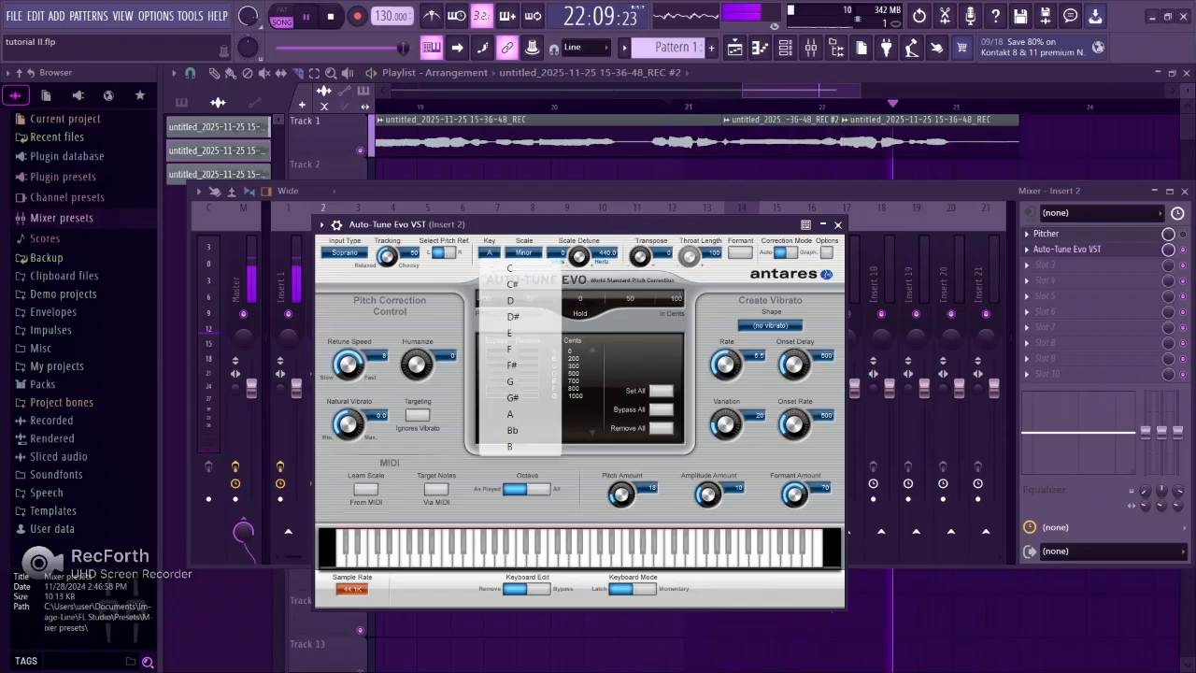
pyautogui.click(512, 430)
pyautogui.click(331, 16)
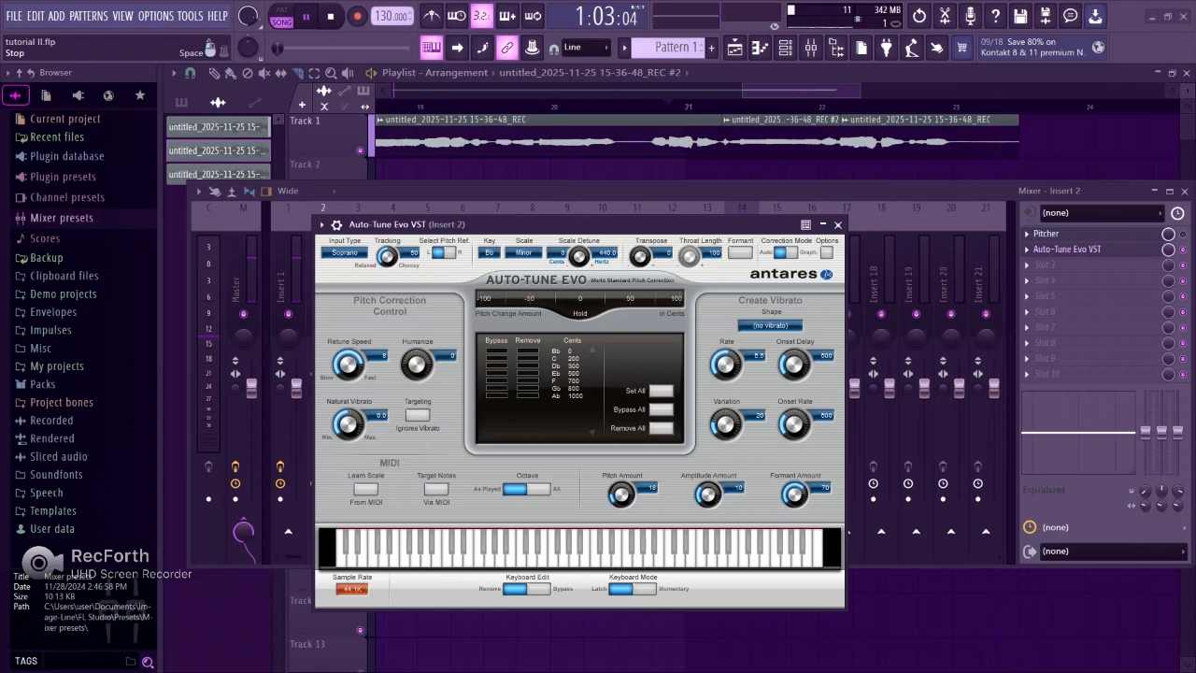
pyautogui.press('space')
pyautogui.click(525, 252)
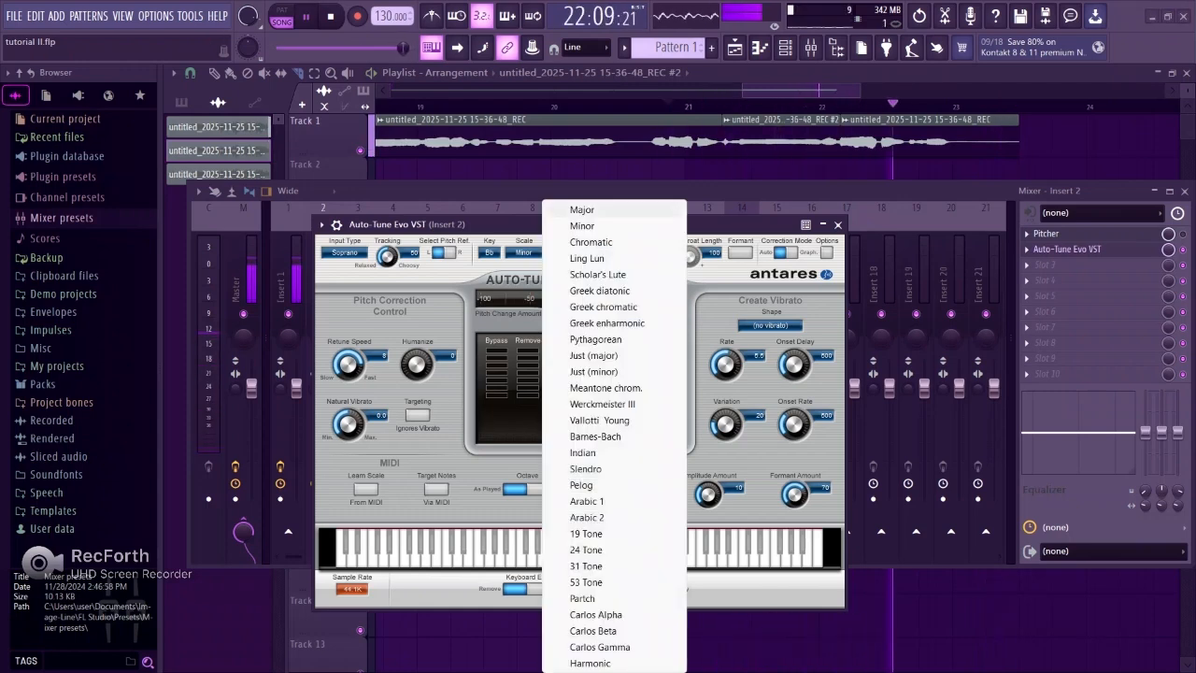
pyautogui.click(582, 211)
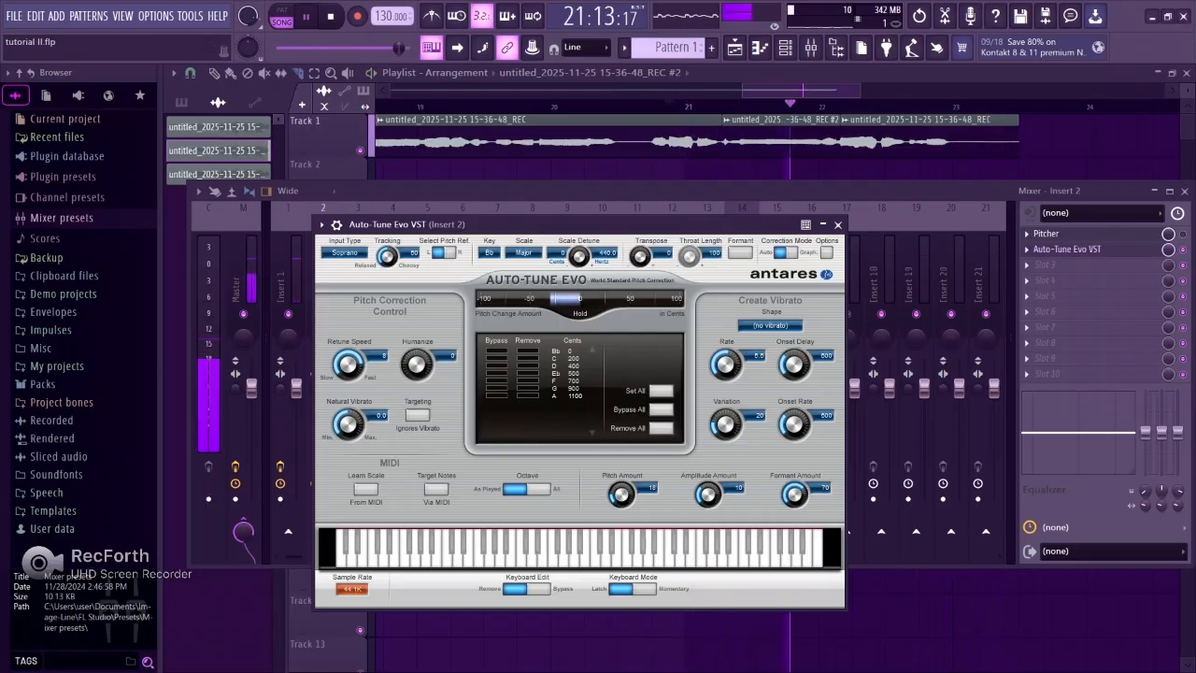
# Step: Set the Auto-Tune Evo key to B, audition the section with the Major scale and switch the scale to Minor
pyautogui.click(524, 253)
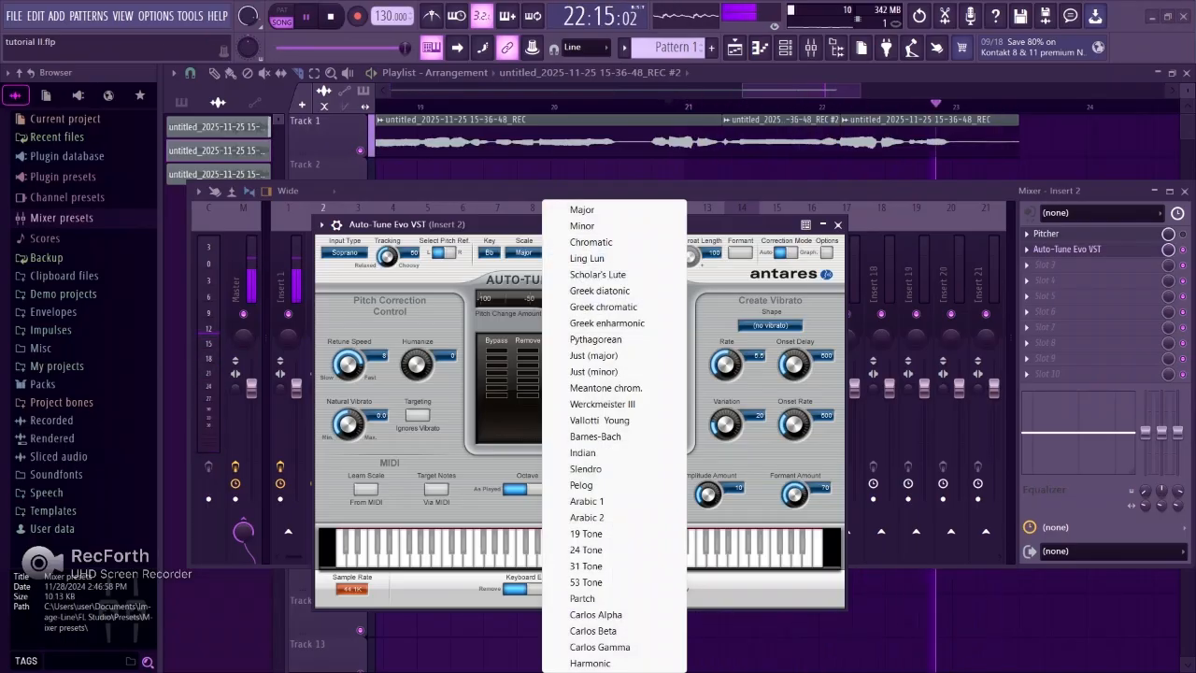
pyautogui.click(489, 252)
pyautogui.click(510, 445)
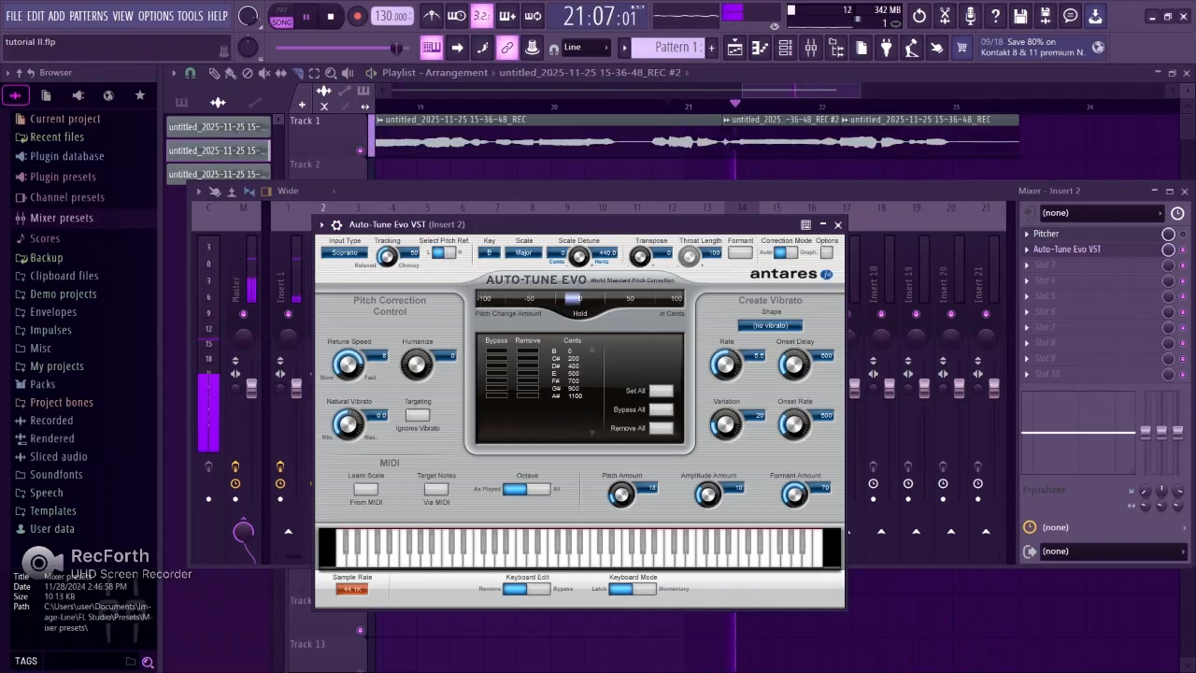
pyautogui.click(525, 252)
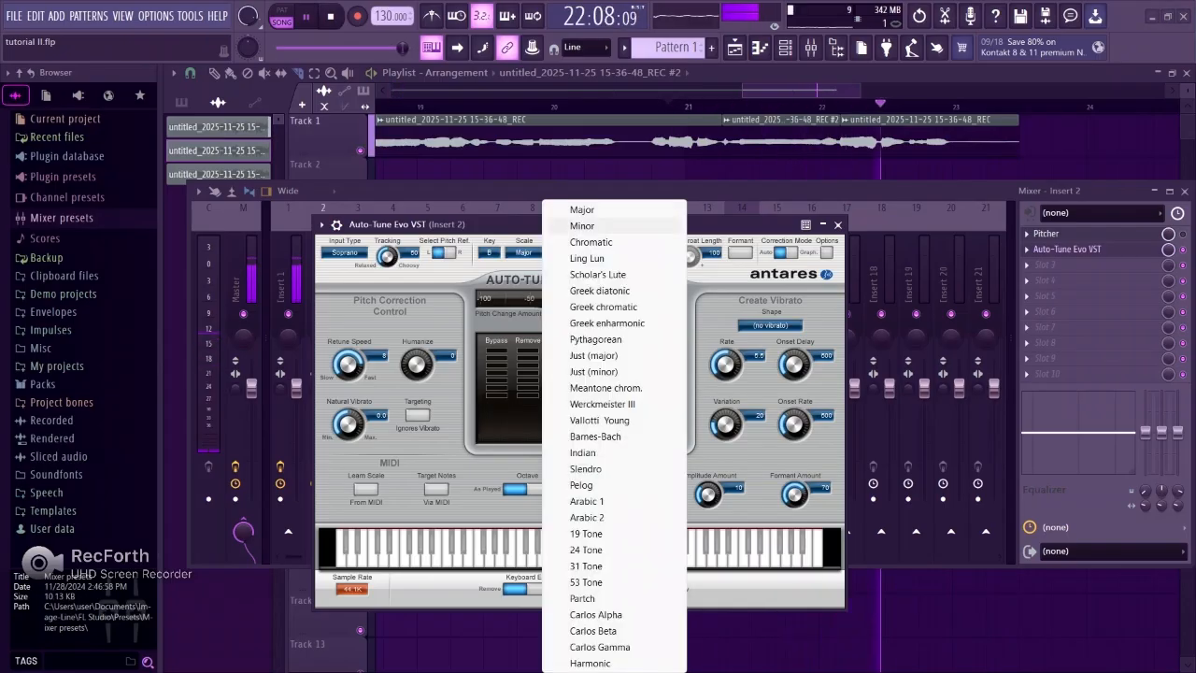
pyautogui.click(583, 225)
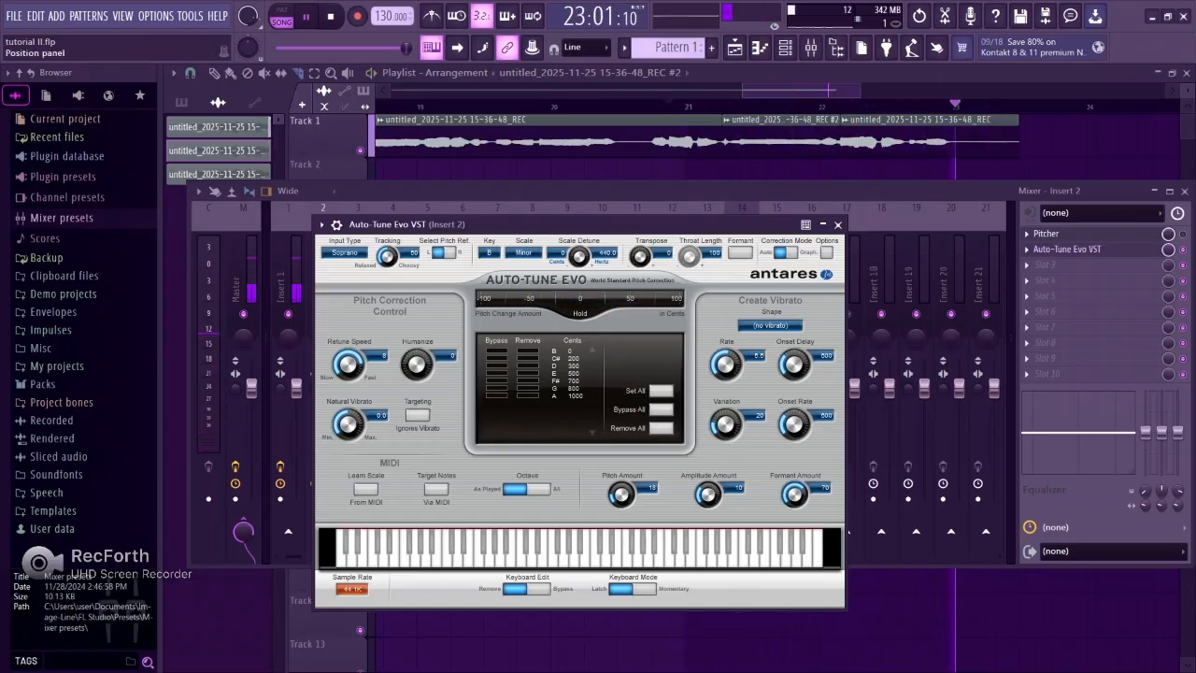
# Step: Stop playback, clear the mixer away from the playlist and replay the vocal section from bar 20
pyautogui.press('space')
pyautogui.press('F5')
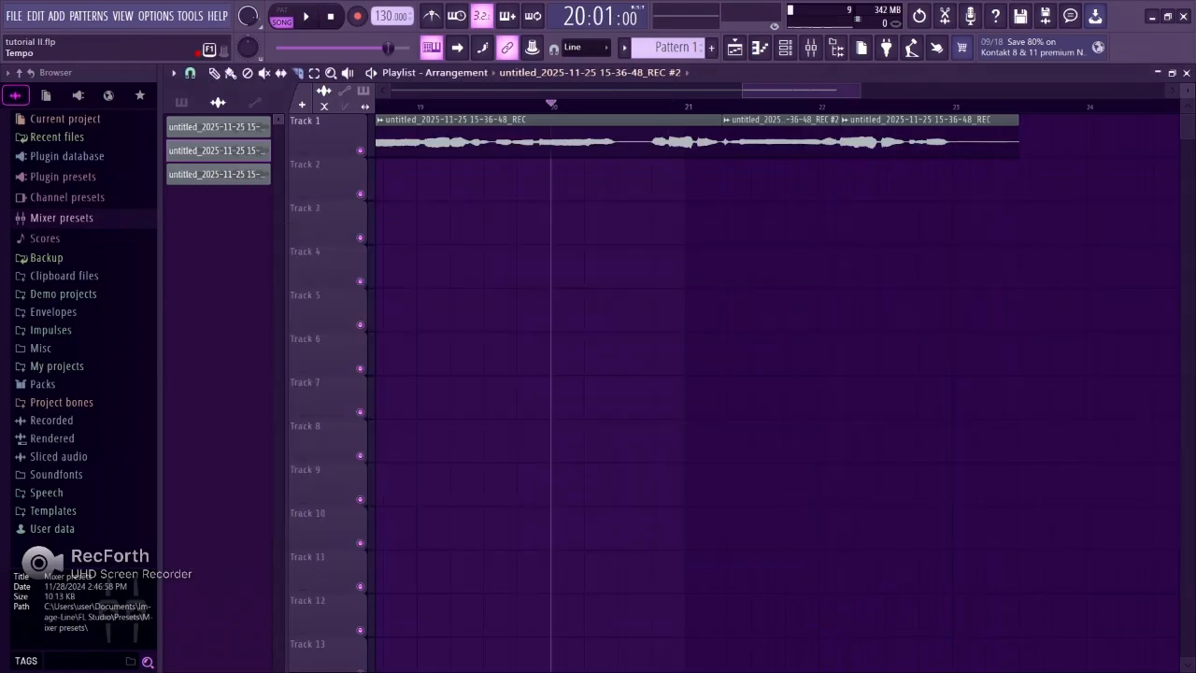
pyautogui.press('space')
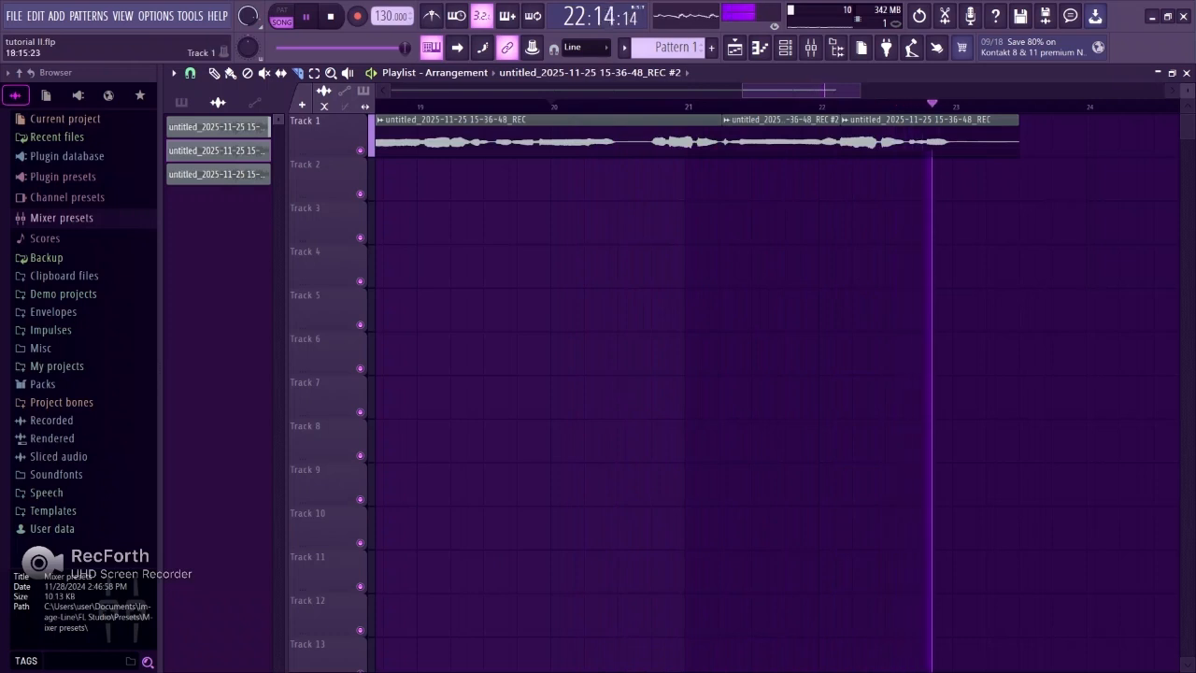
pyautogui.press('space')
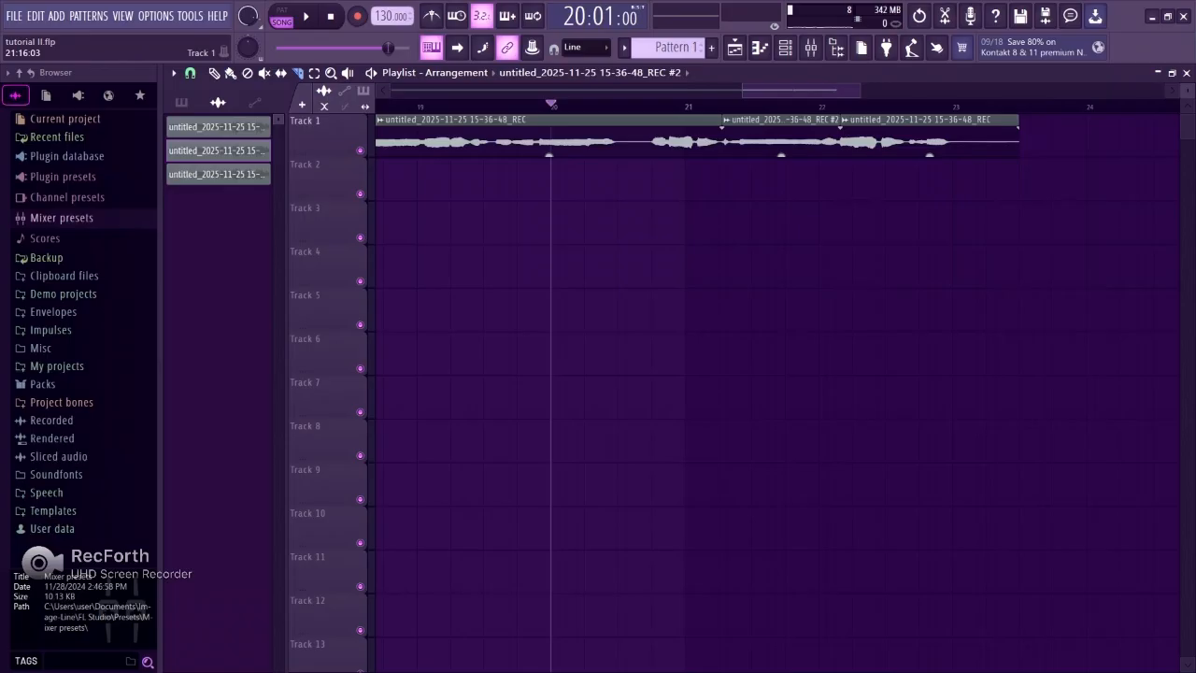
# Step: Reopen Auto-Tune Evo on Insert 2 in the mixer and set its key to C
pyautogui.click(811, 47)
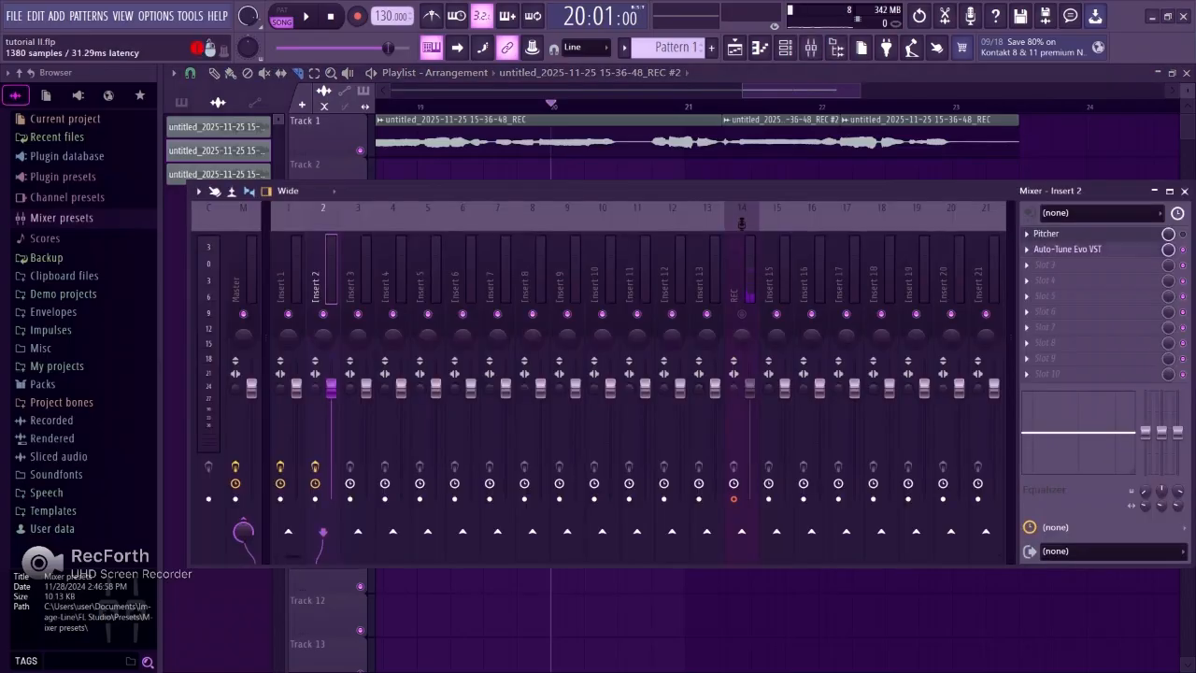
pyautogui.click(1067, 248)
pyautogui.click(489, 253)
pyautogui.click(509, 269)
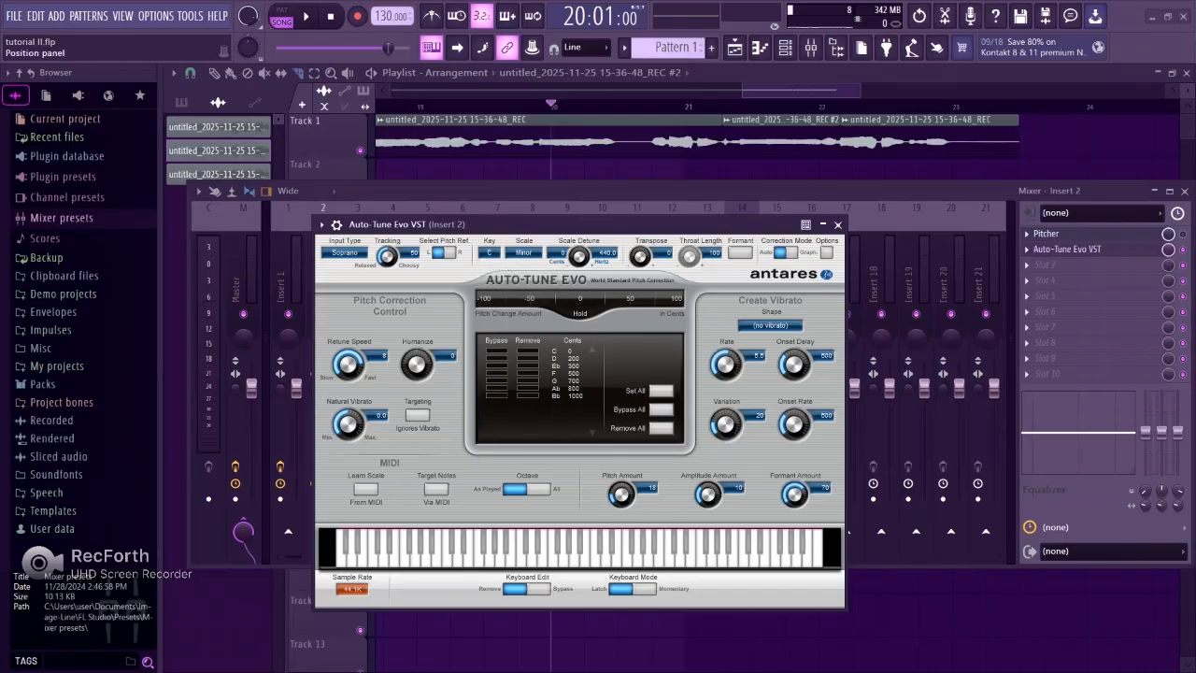
# Step: Play the section in C Minor, switch the scale to Major, then stop playback and close the open windows
pyautogui.press('space')
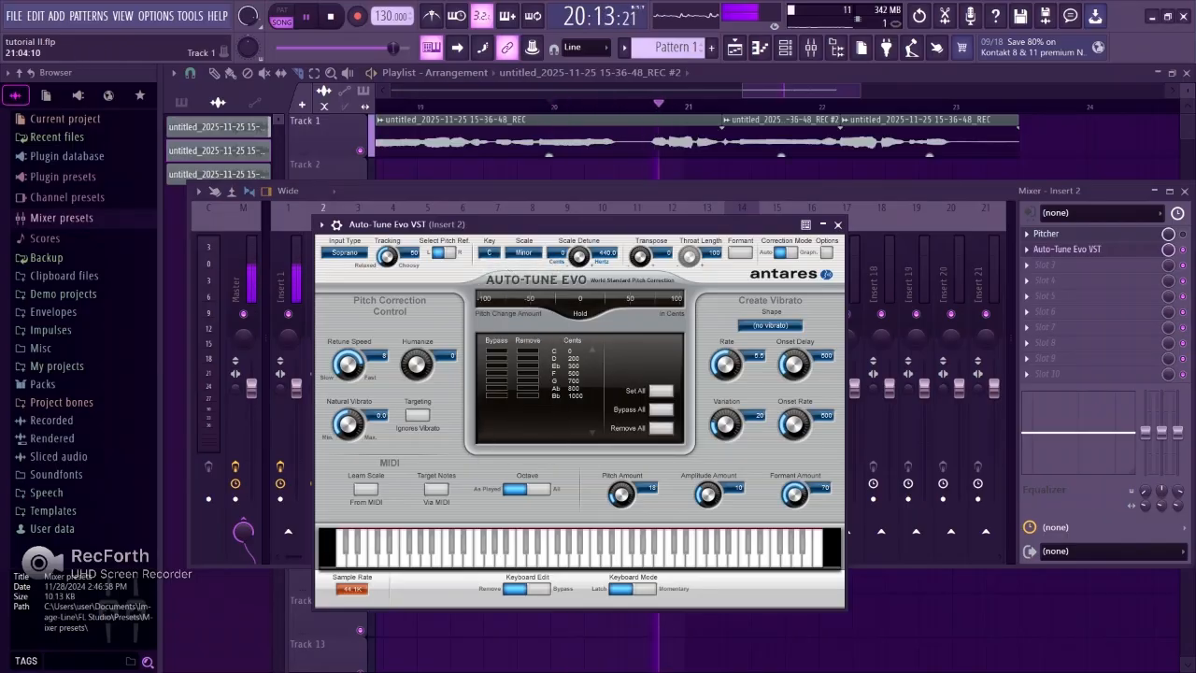
pyautogui.click(531, 252)
pyautogui.click(582, 209)
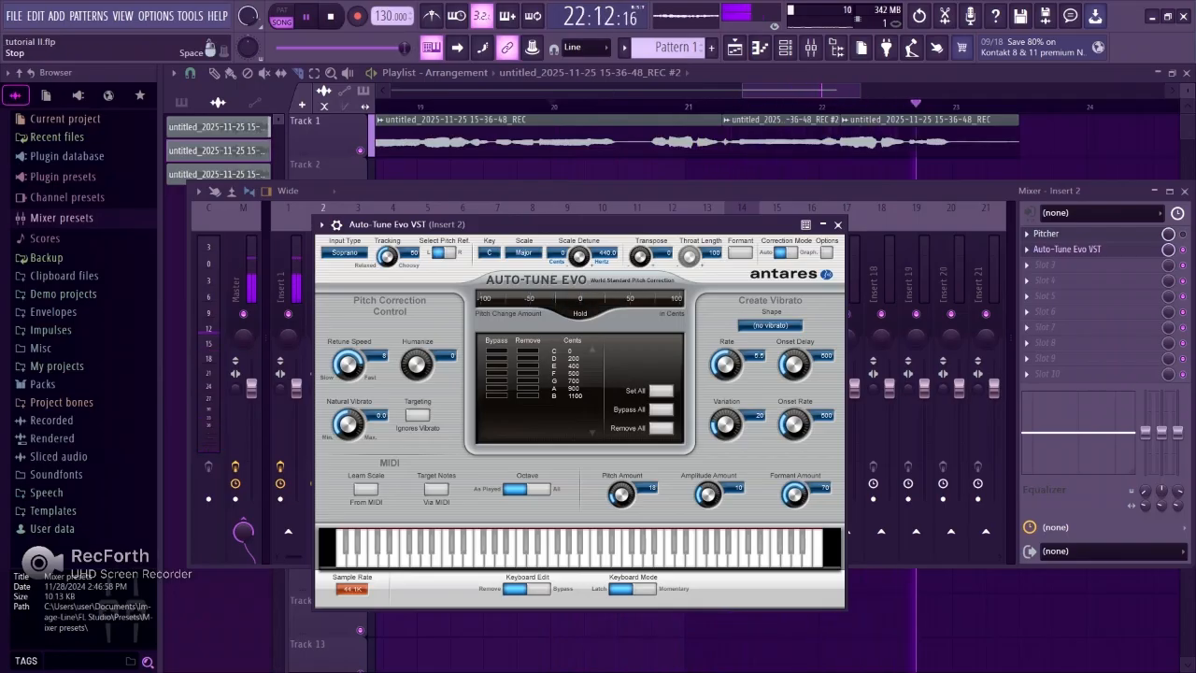
pyautogui.press('space')
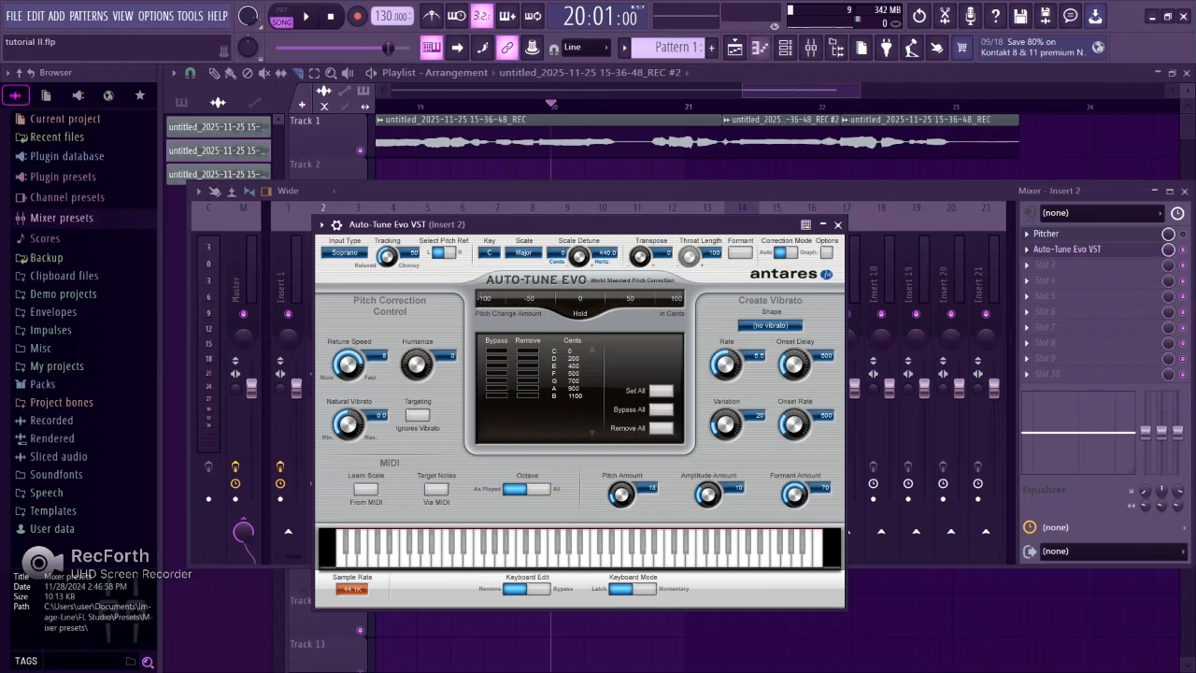
pyautogui.press('F12')
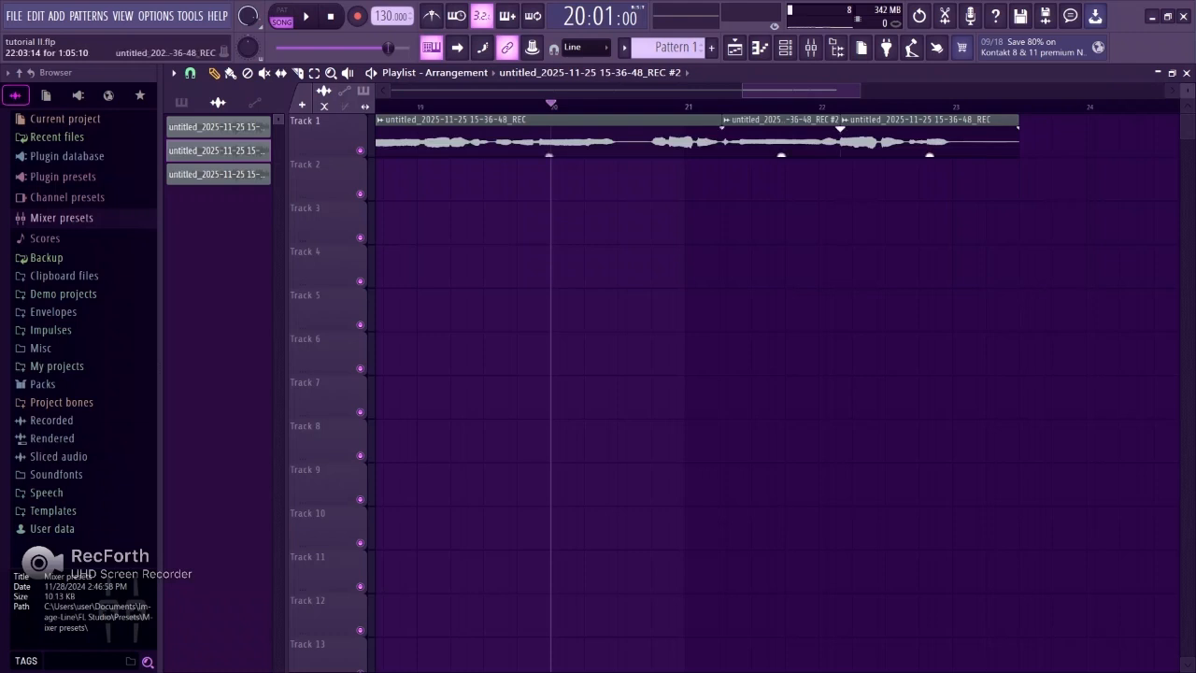
# Step: Delete the last two vocal clips on Track 1, then slice the remaining clip between bars 20 and 21 and delete its tail
pyautogui.hotkey('ctrl', 'z')
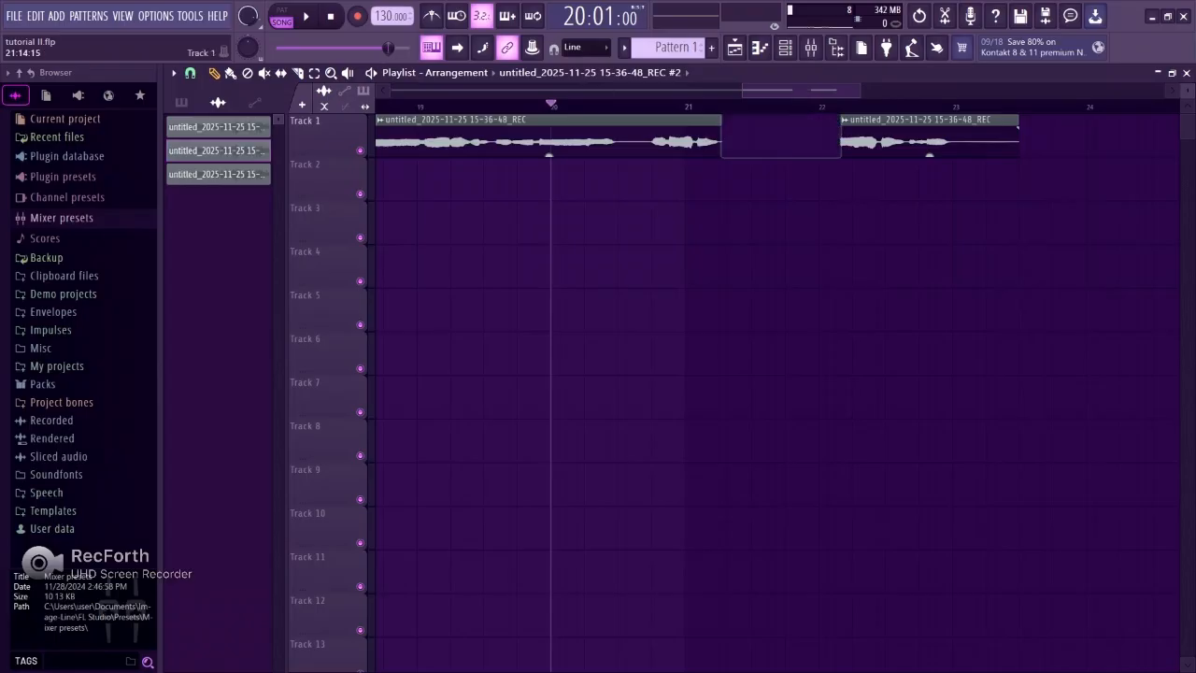
pyautogui.hotkey('ctrl', 'z')
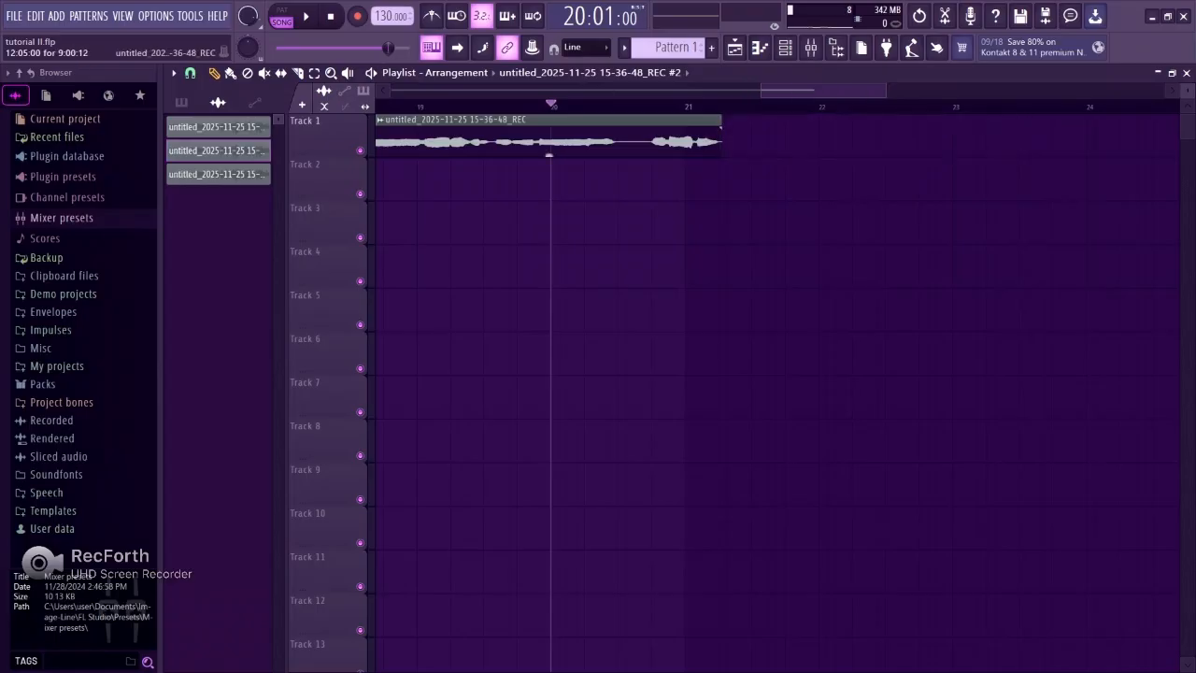
pyautogui.press('c')
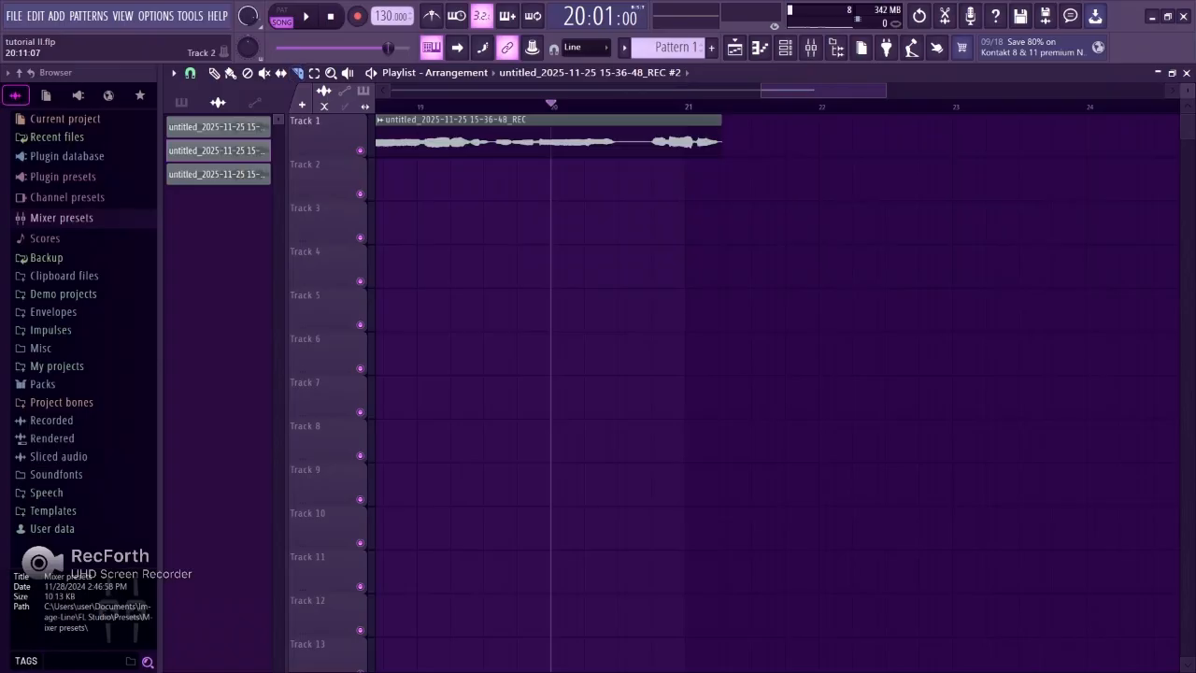
pyautogui.click(643, 171)
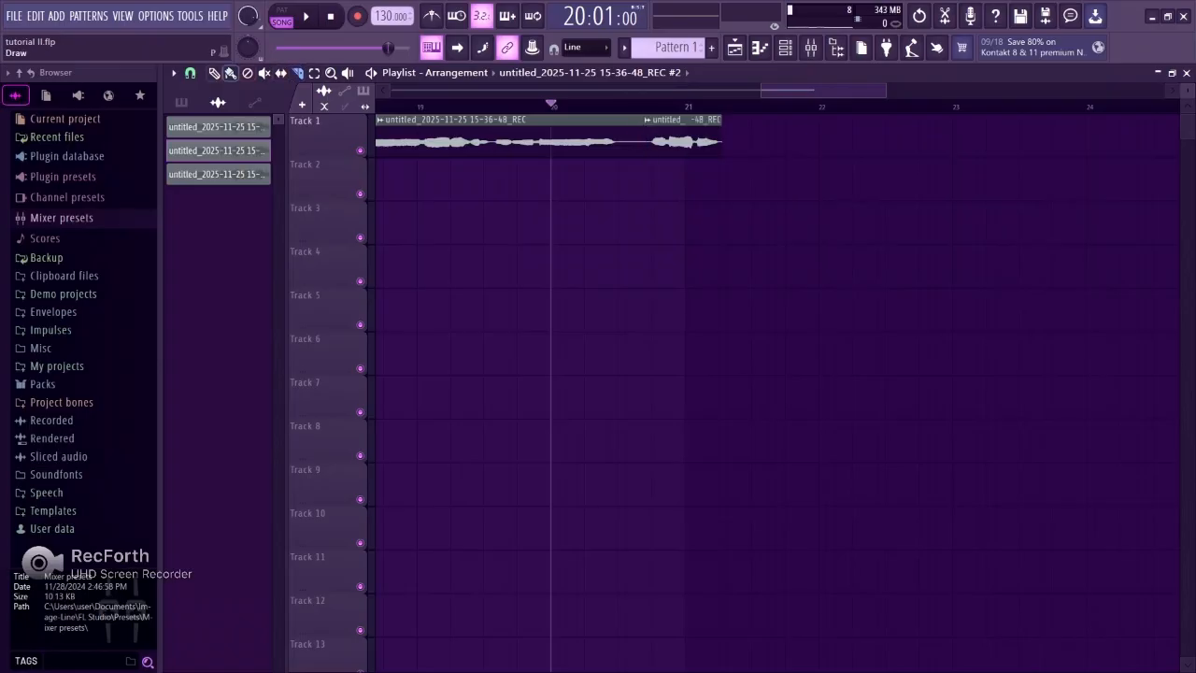
pyautogui.press('Delete')
# Step: Play the trimmed vocal while selecting Insert 1 in the mixer, then stop playback and select the REC track
pyautogui.moveTo(835, 91); pyautogui.dragTo(800, 91)
pyautogui.click(486, 102)
pyautogui.press('space')
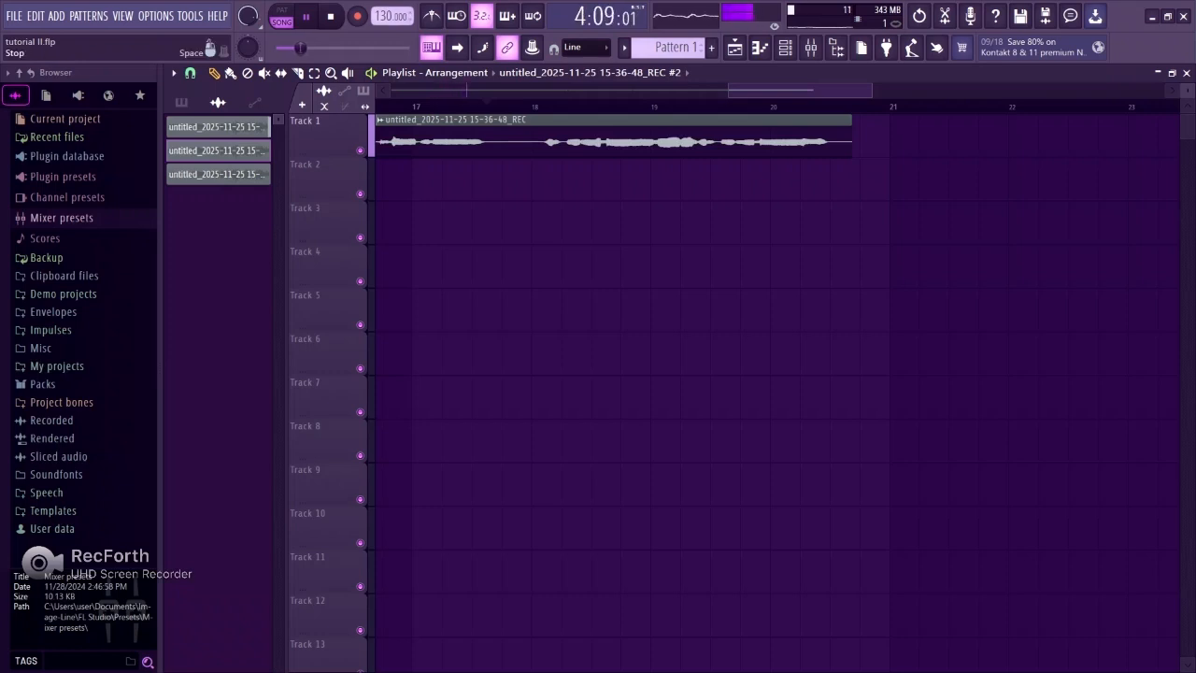
pyautogui.click(811, 46)
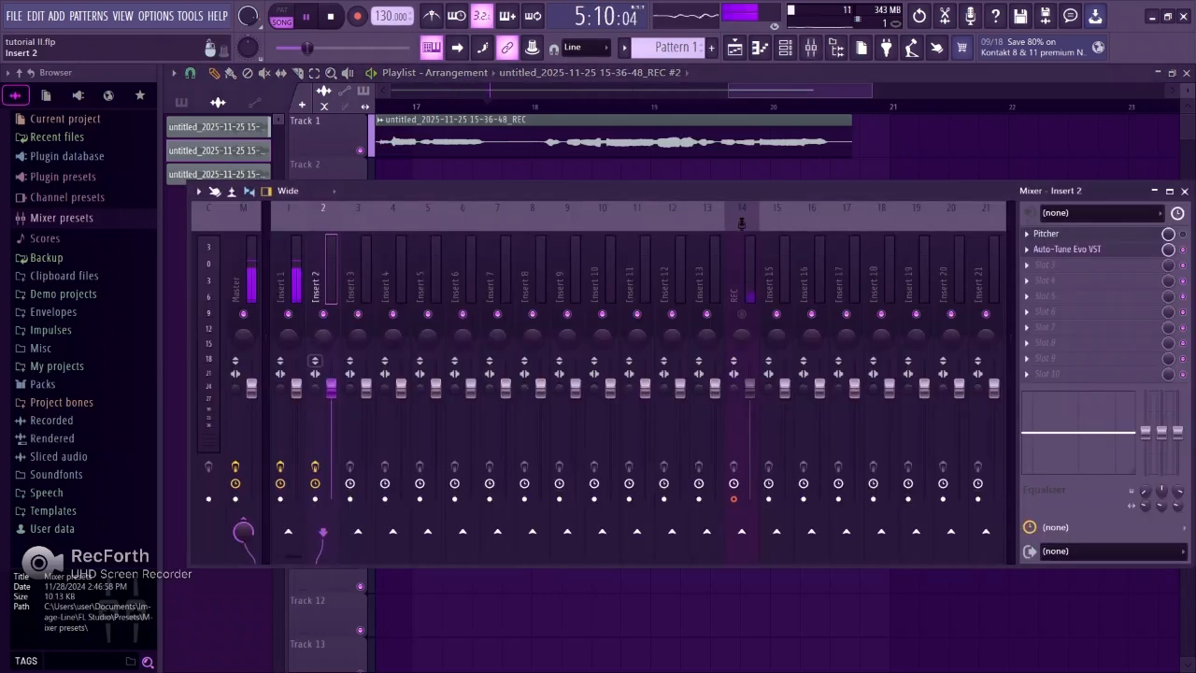
pyautogui.press('Left')
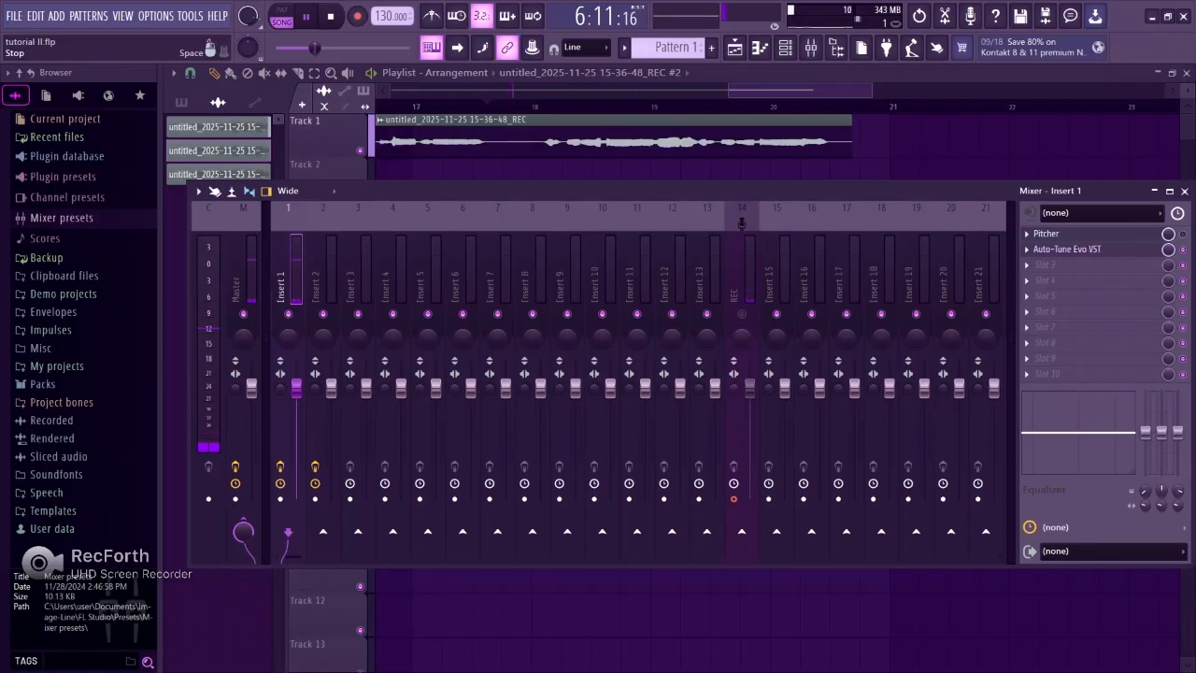
pyautogui.press('space')
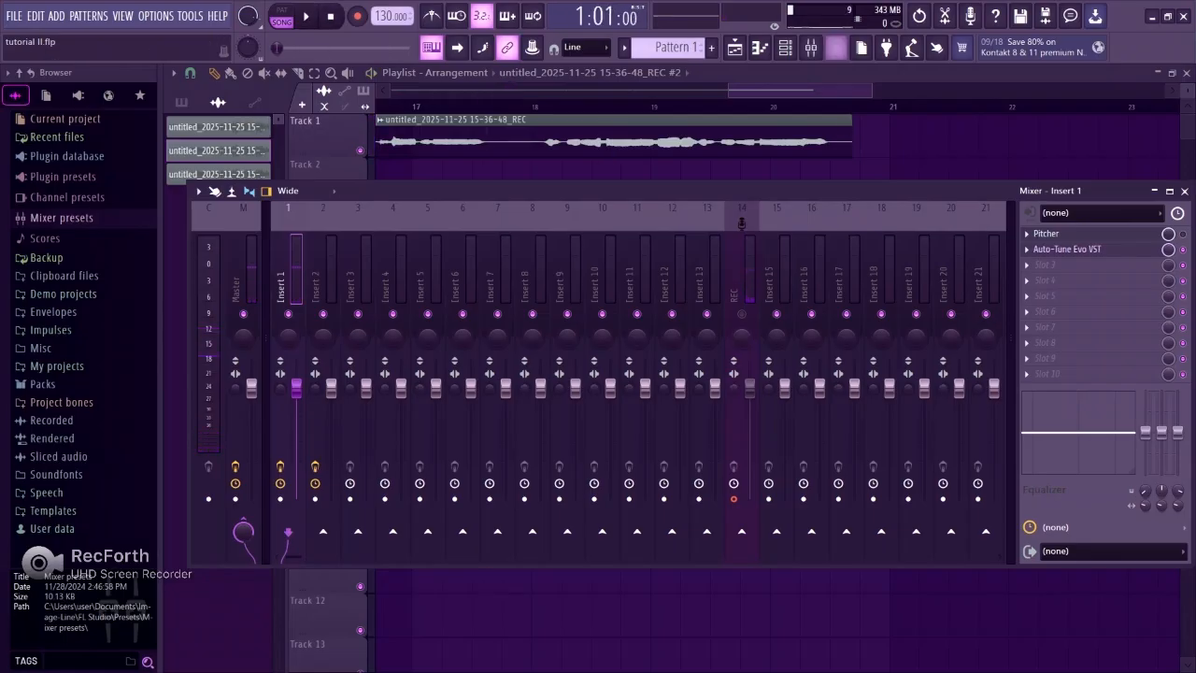
pyautogui.click(741, 223)
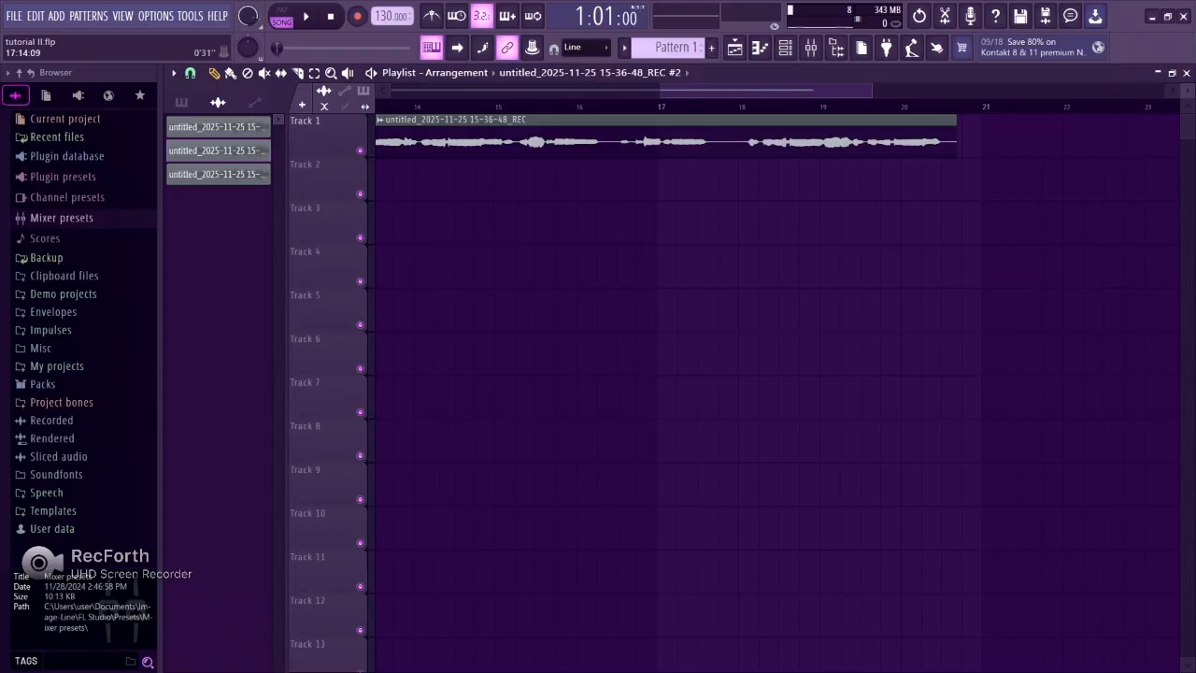
# Step: Play the trimmed vocal from position 17:05:00 through its final phrase and stop playback
pyautogui.click(677, 106)
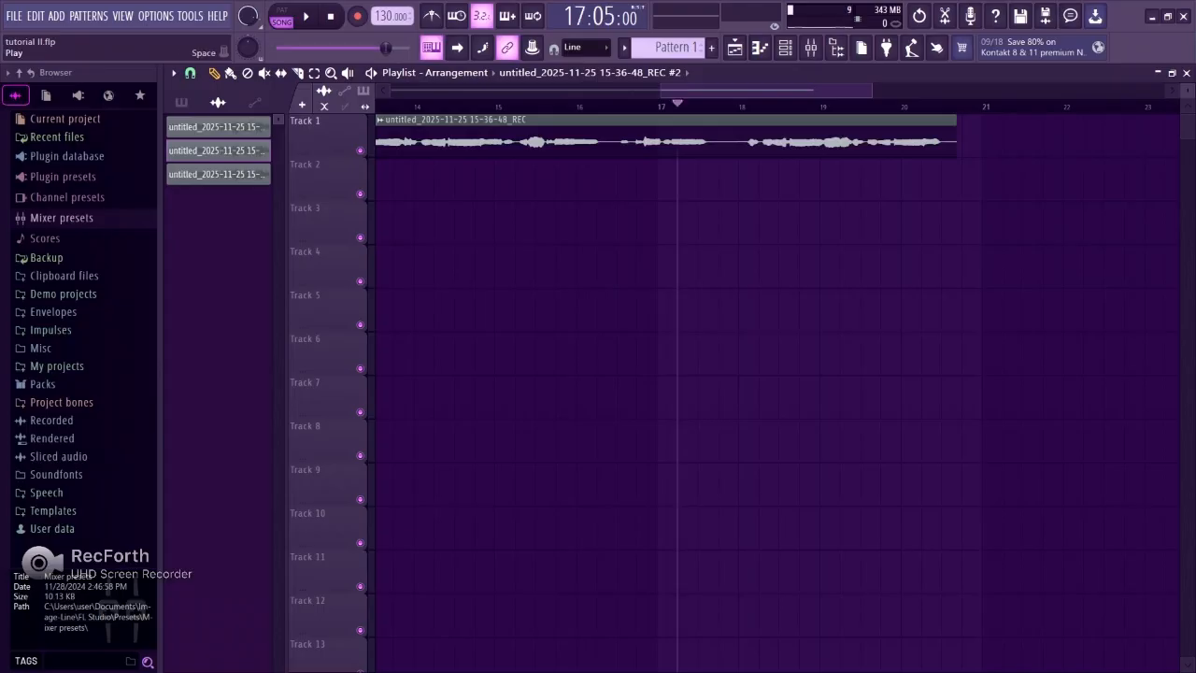
pyautogui.press('space')
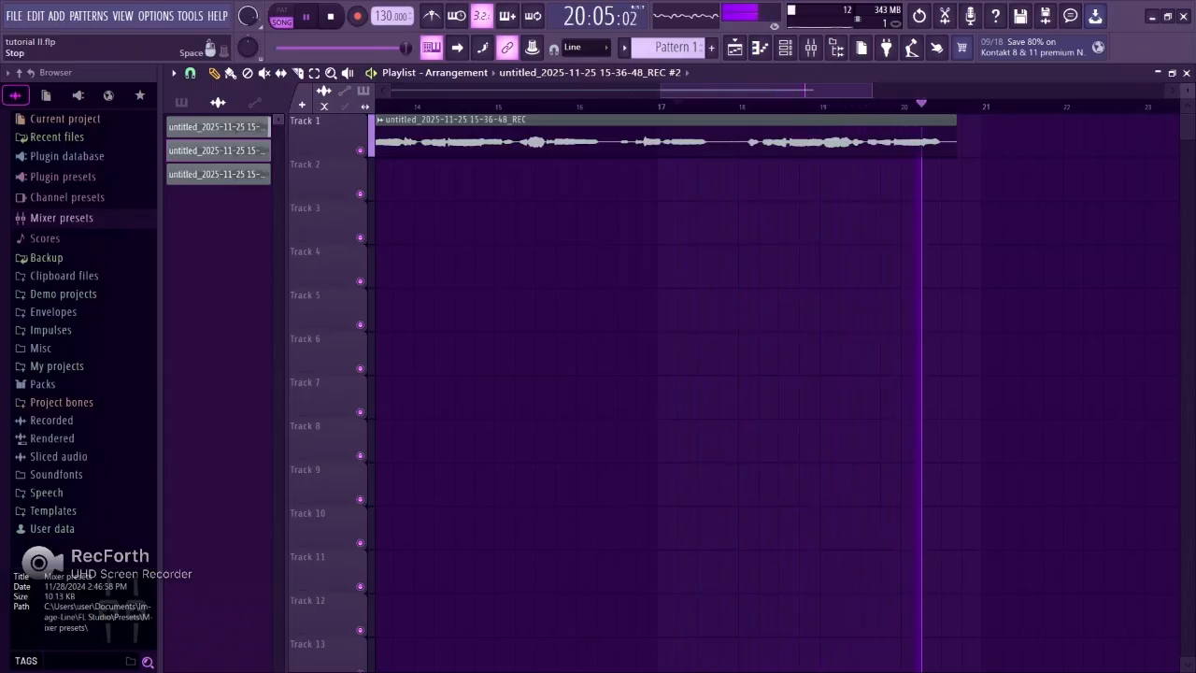
pyautogui.press('space')
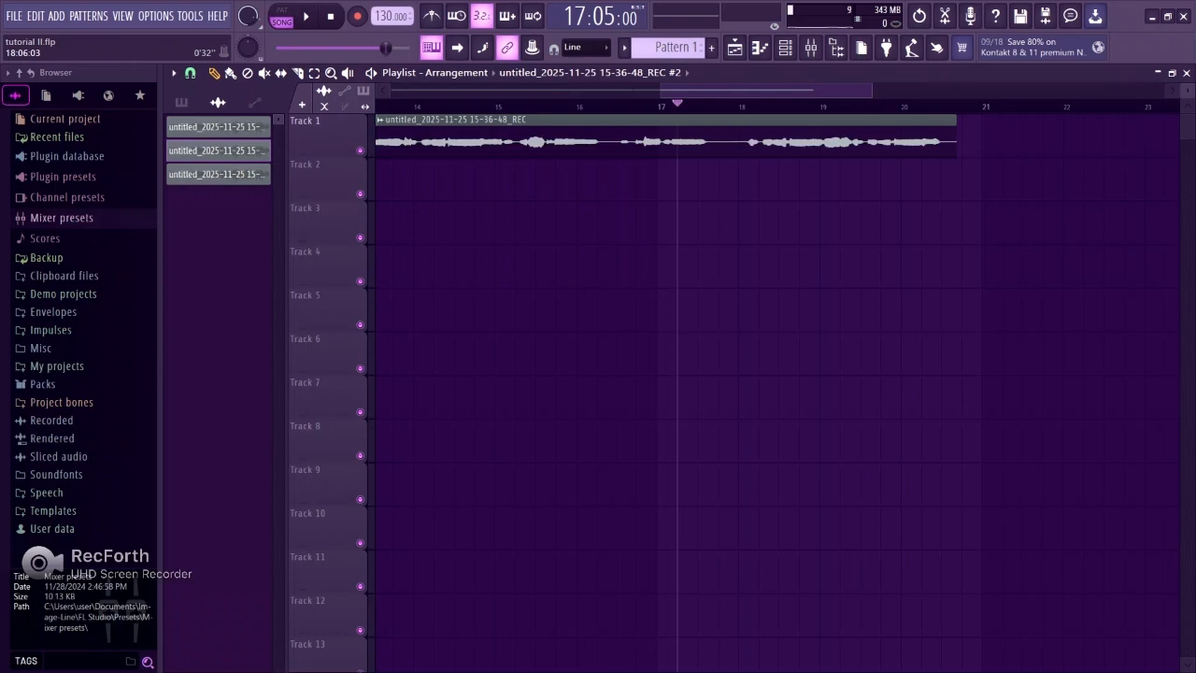
# Step: Choose the stereo input In 1 - In 2 for the REC mixer track and close the mixer
pyautogui.click(812, 47)
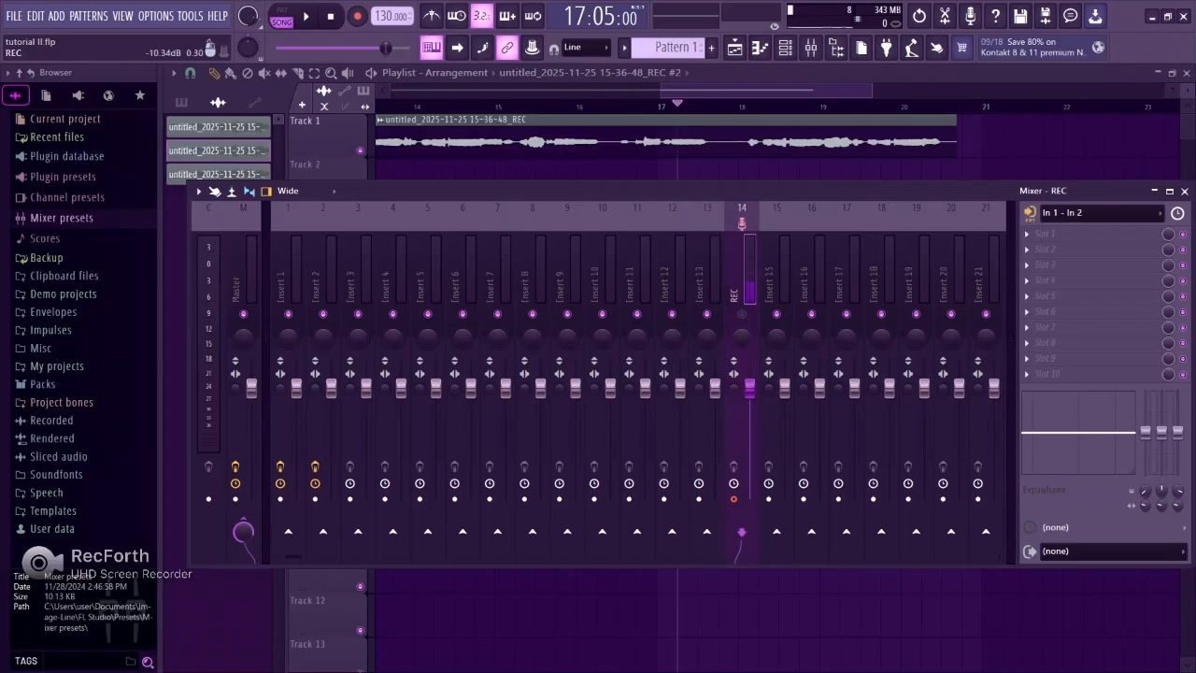
pyautogui.click(1101, 212)
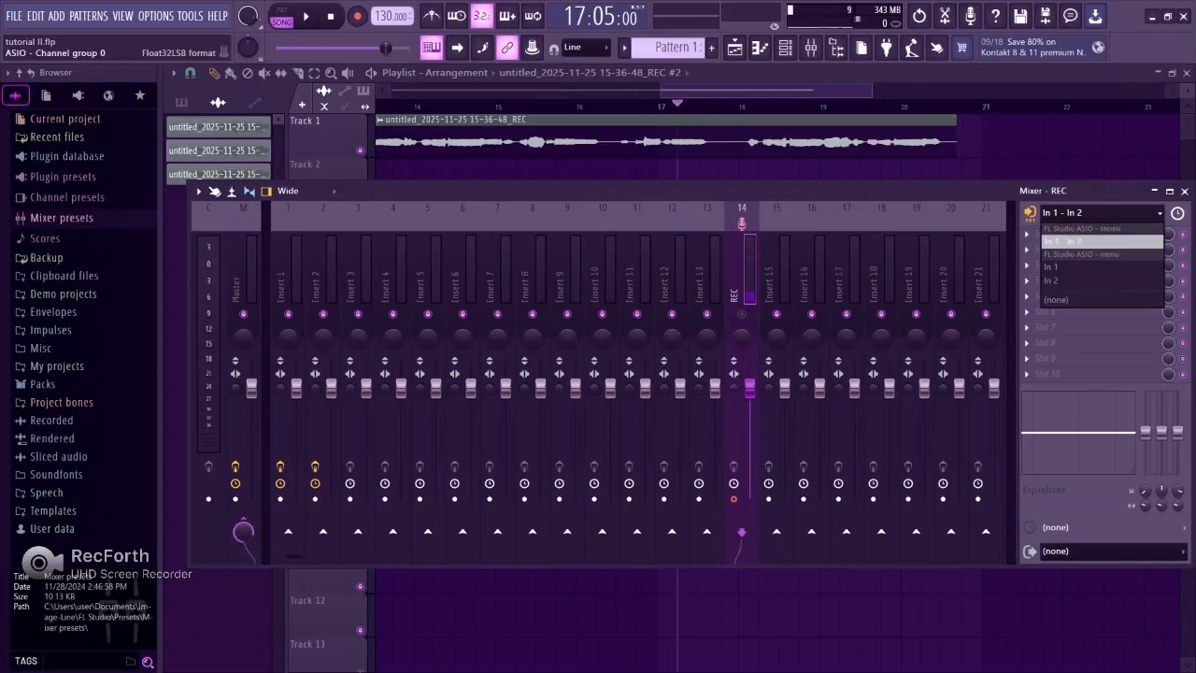
pyautogui.click(1065, 241)
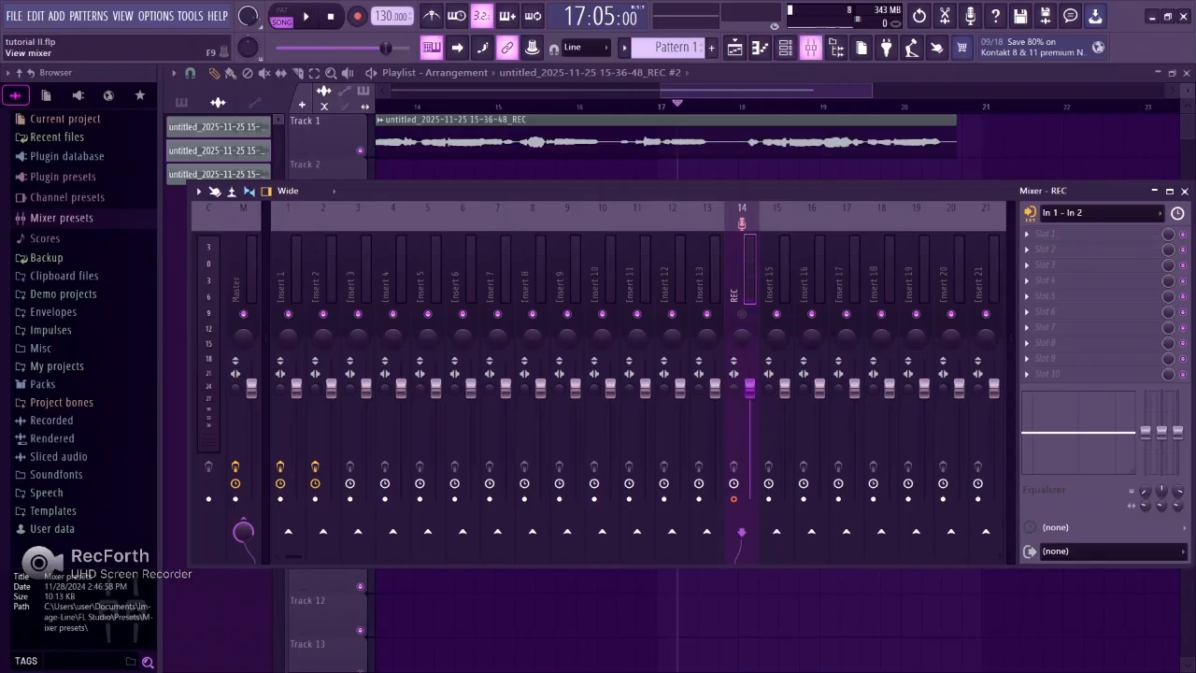
pyautogui.press('F9')
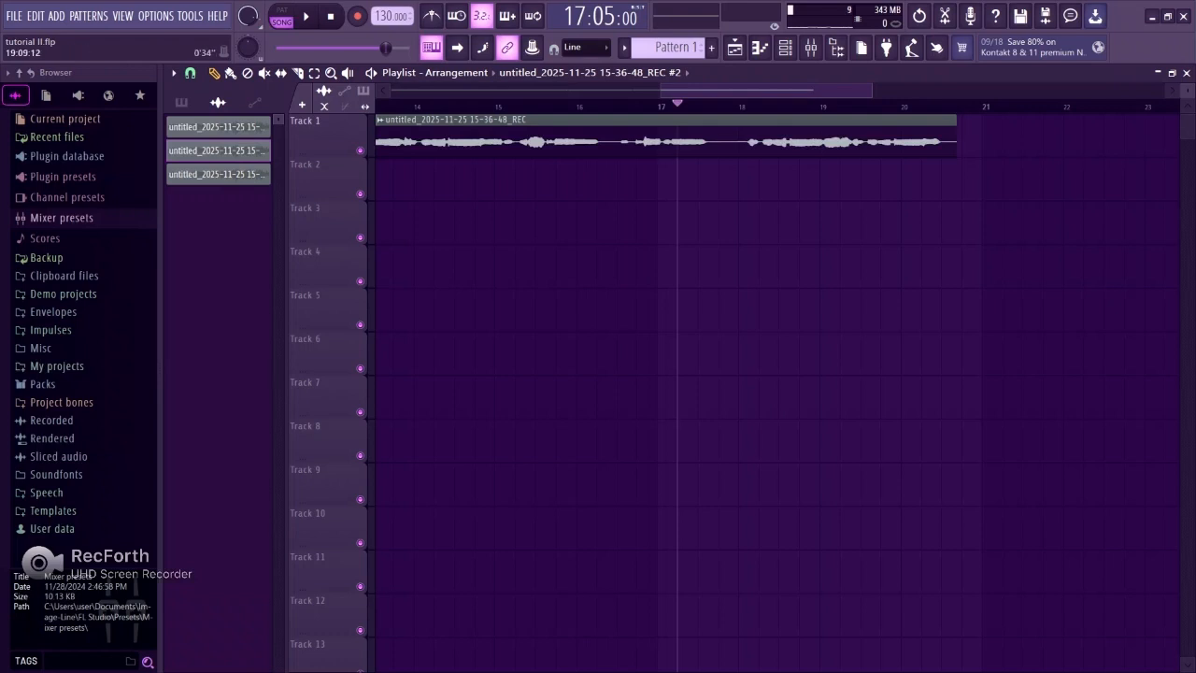
# Step: Place the playlist playhead at 18:01:00 as the starting point for the new recording
pyautogui.click(738, 105)
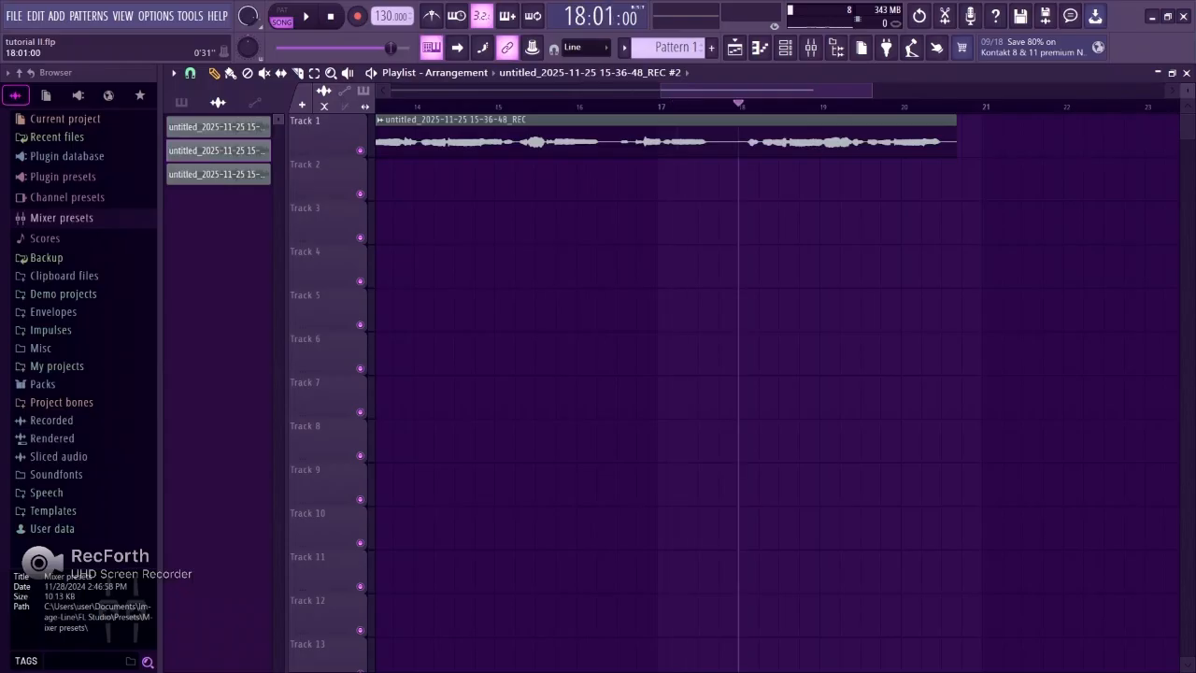
pyautogui.moveTo(739, 105); pyautogui.dragTo(707, 105)
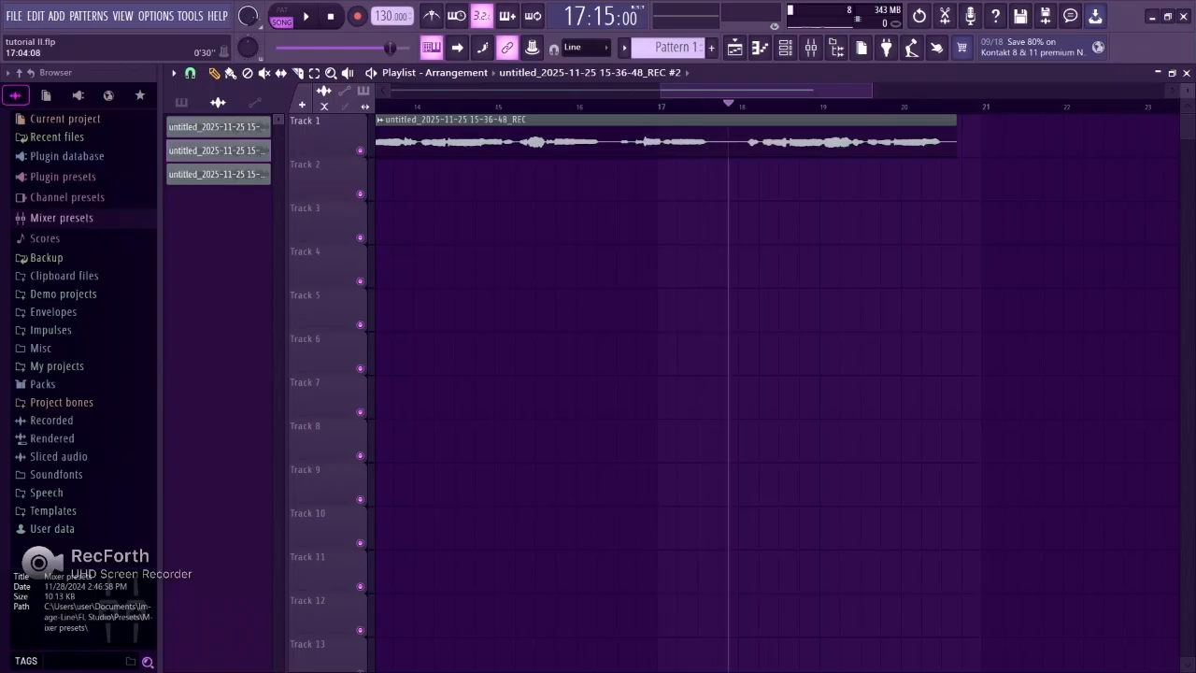
pyautogui.click(607, 104)
pyautogui.click(738, 104)
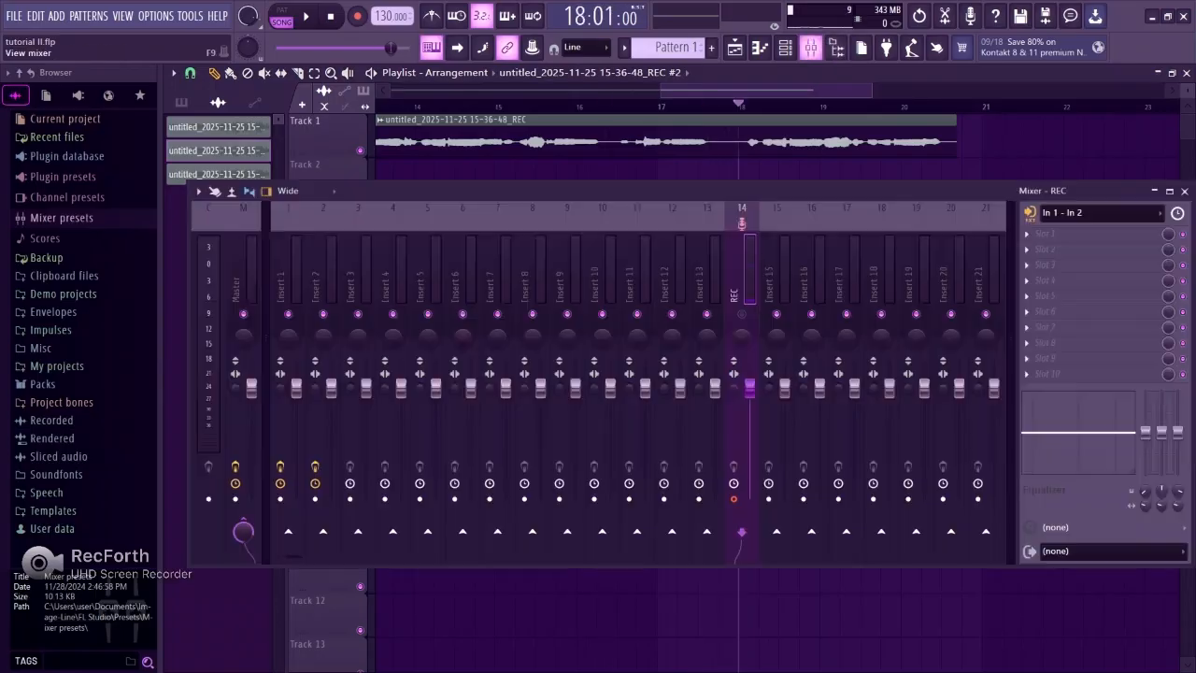
# Step: Start recording from the REC track into the playlist as an audio clip and close the mixer
pyautogui.click(811, 47)
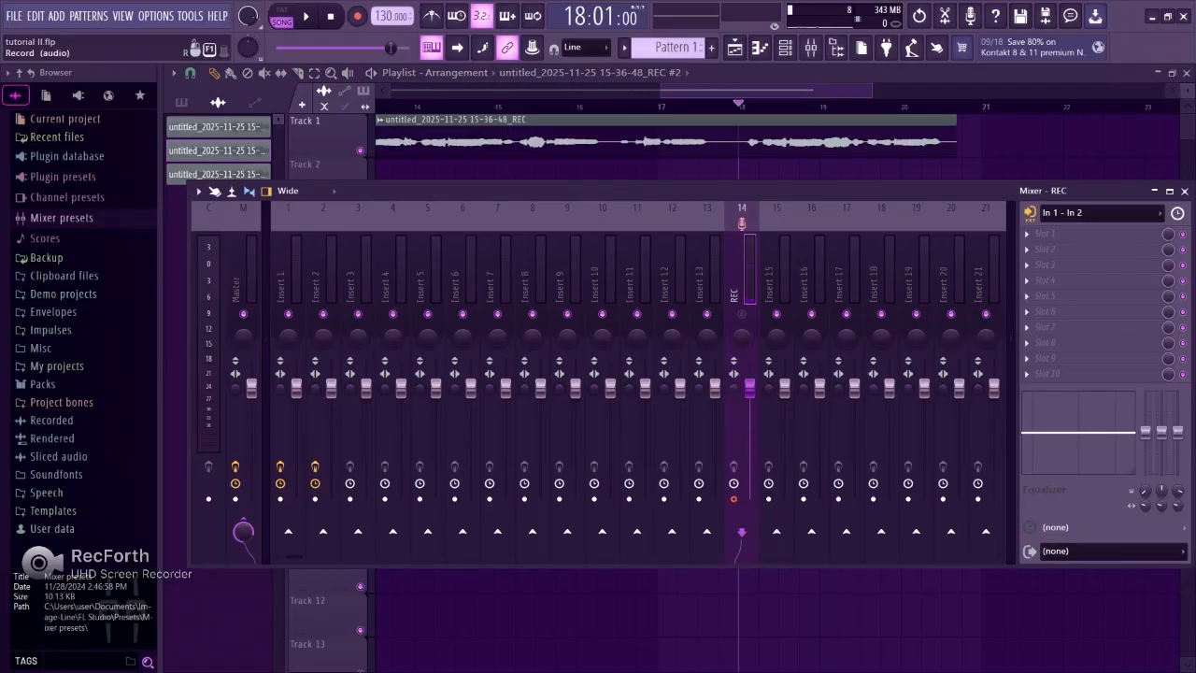
pyautogui.click(357, 16)
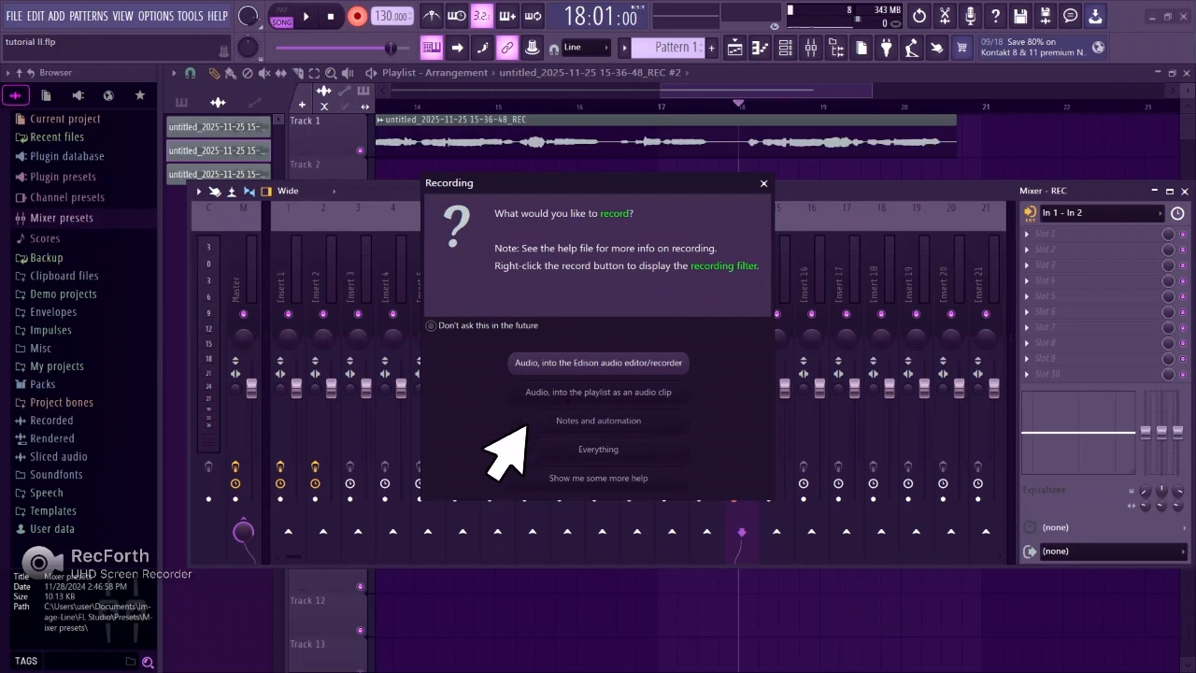
pyautogui.click(561, 392)
pyautogui.press('F9')
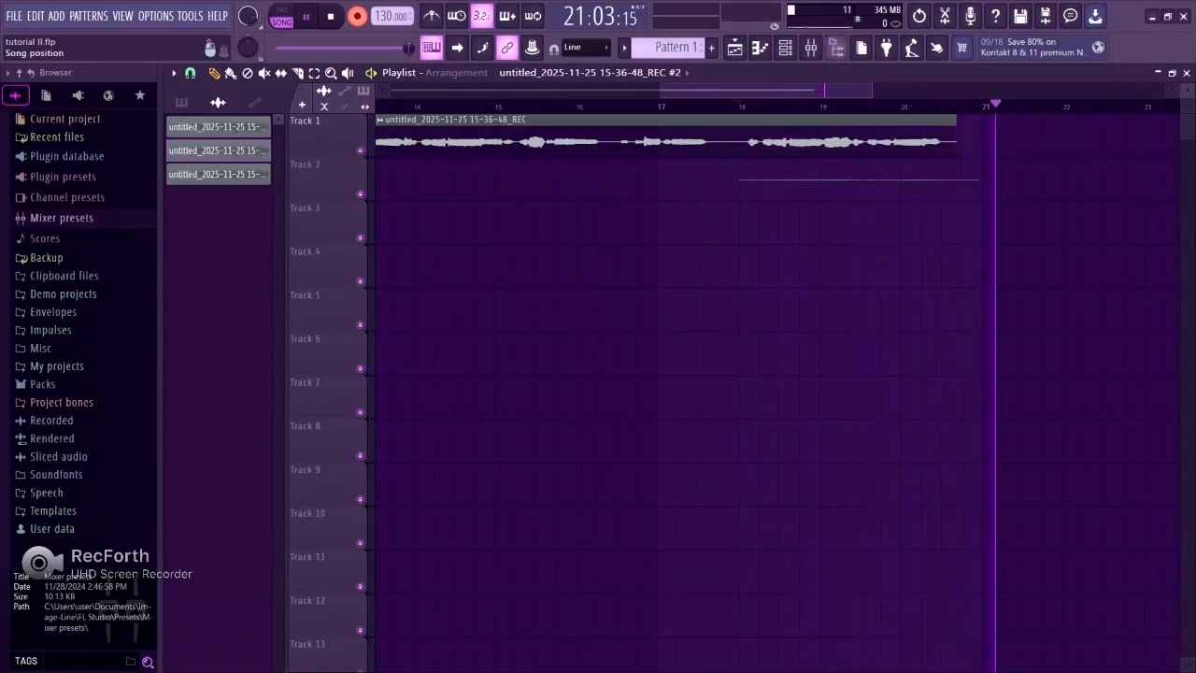
# Step: Stop the silent take, record a new vocal take from position 18:01:00, and end the recording after the phrase
pyautogui.press('space')
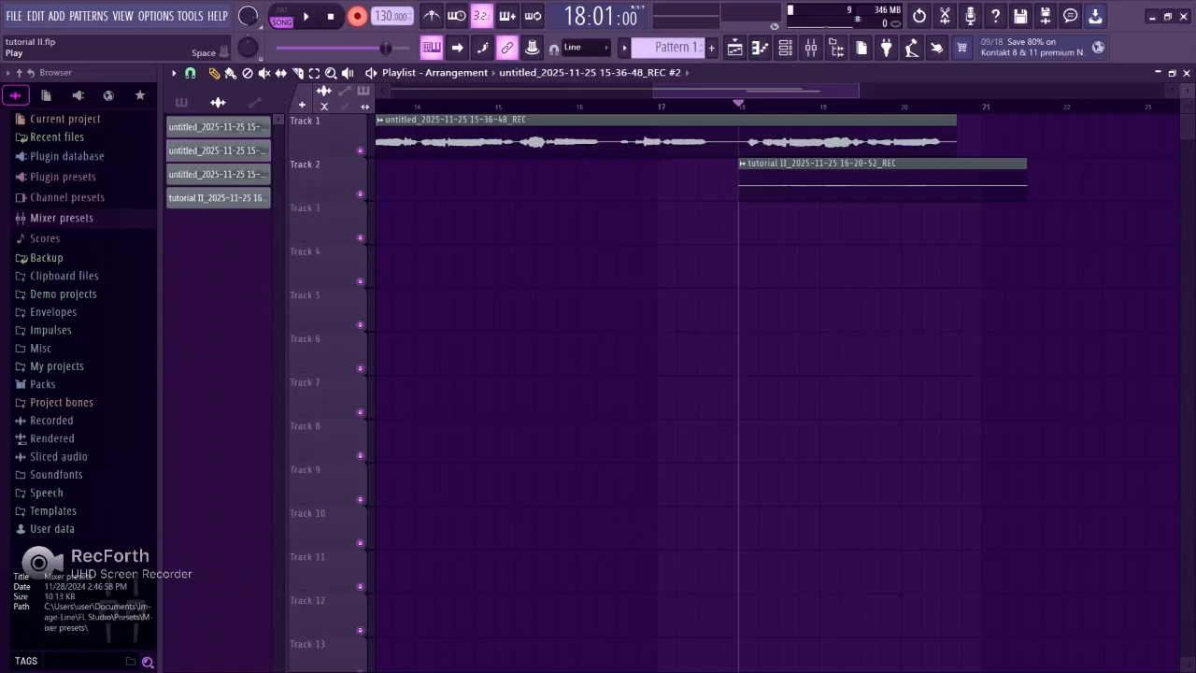
pyautogui.press('space')
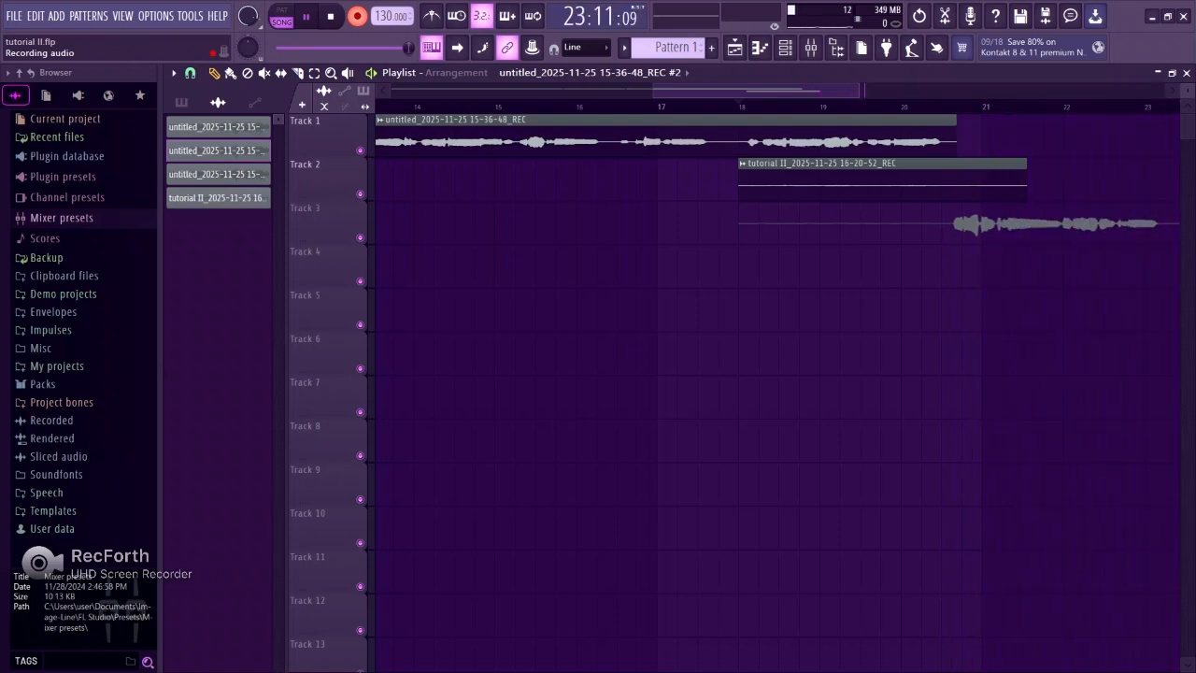
pyautogui.click(330, 15)
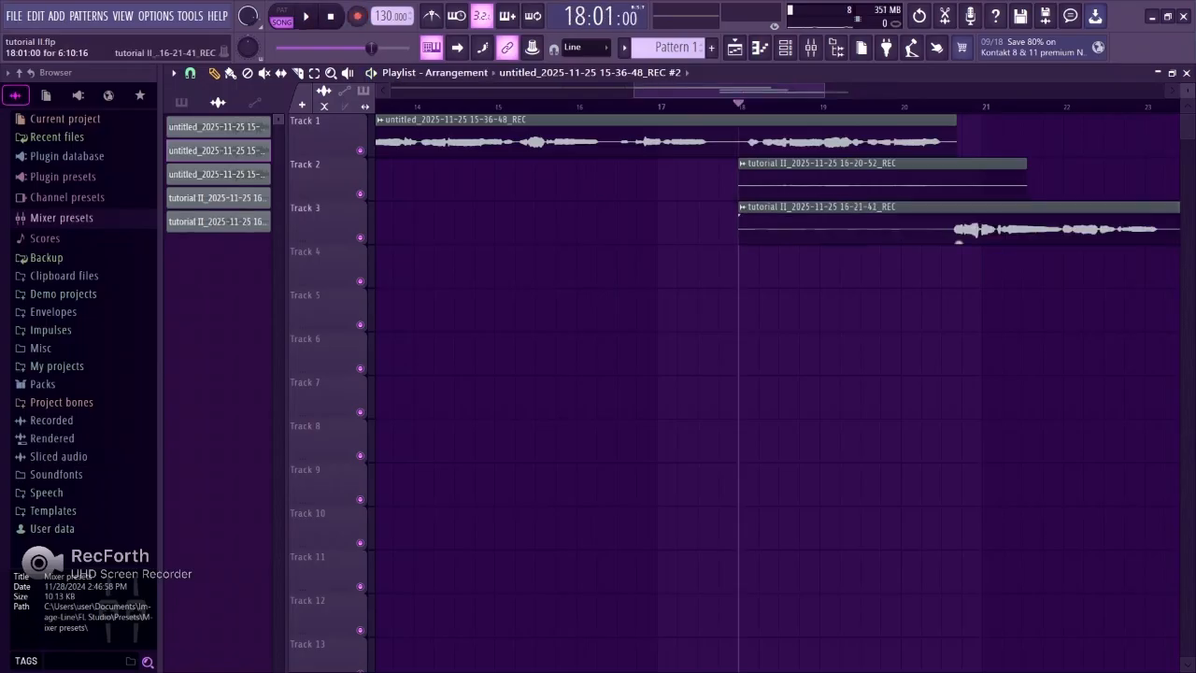
# Step: Route the new Track 3 vocal clip to mixer track 1 and play it back from 18:01:00
pyautogui.doubleClick(958, 242)
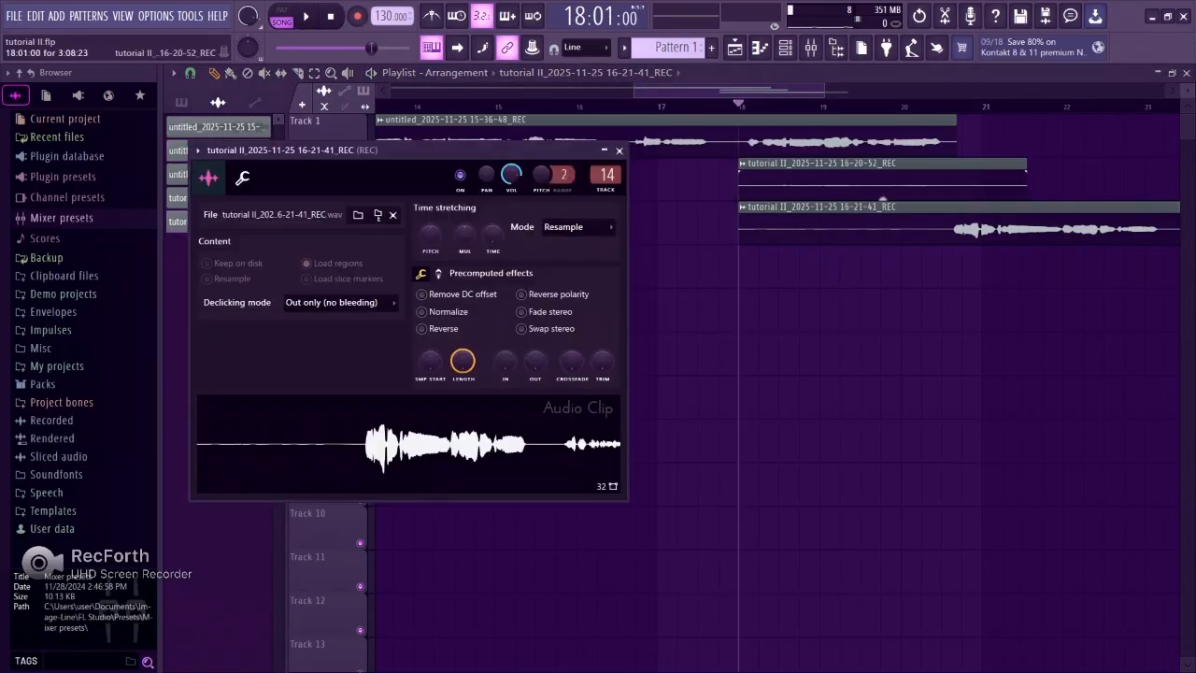
pyautogui.scroll(-2, 607, 175)
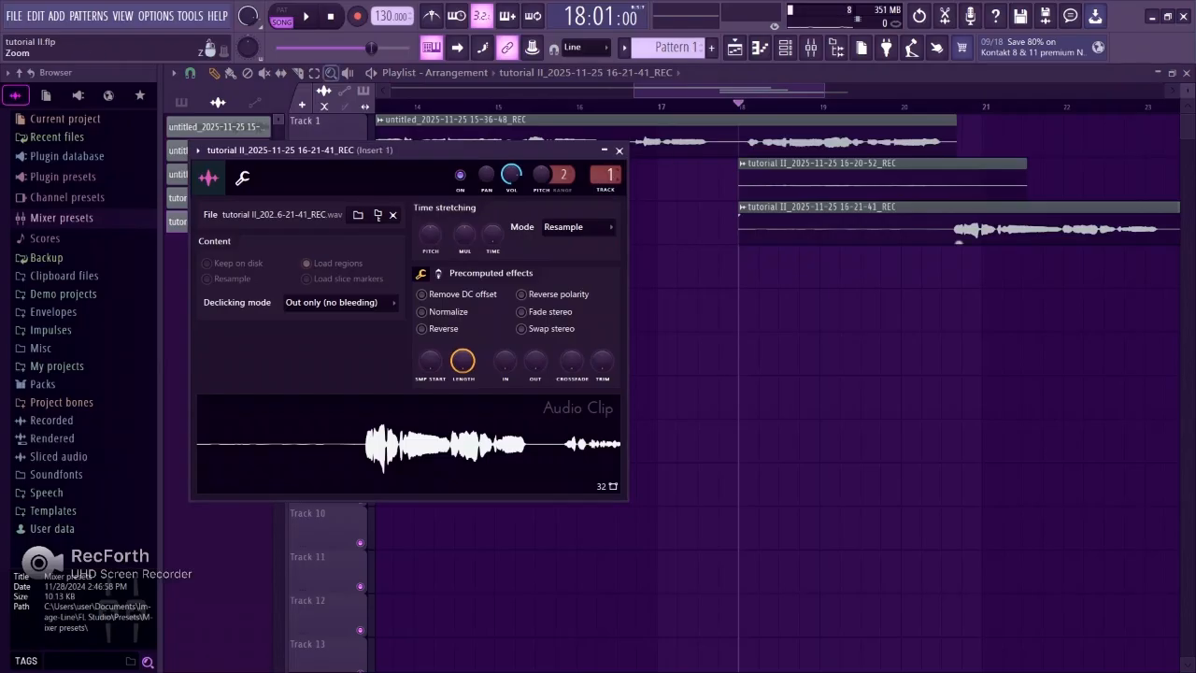
pyautogui.press('space')
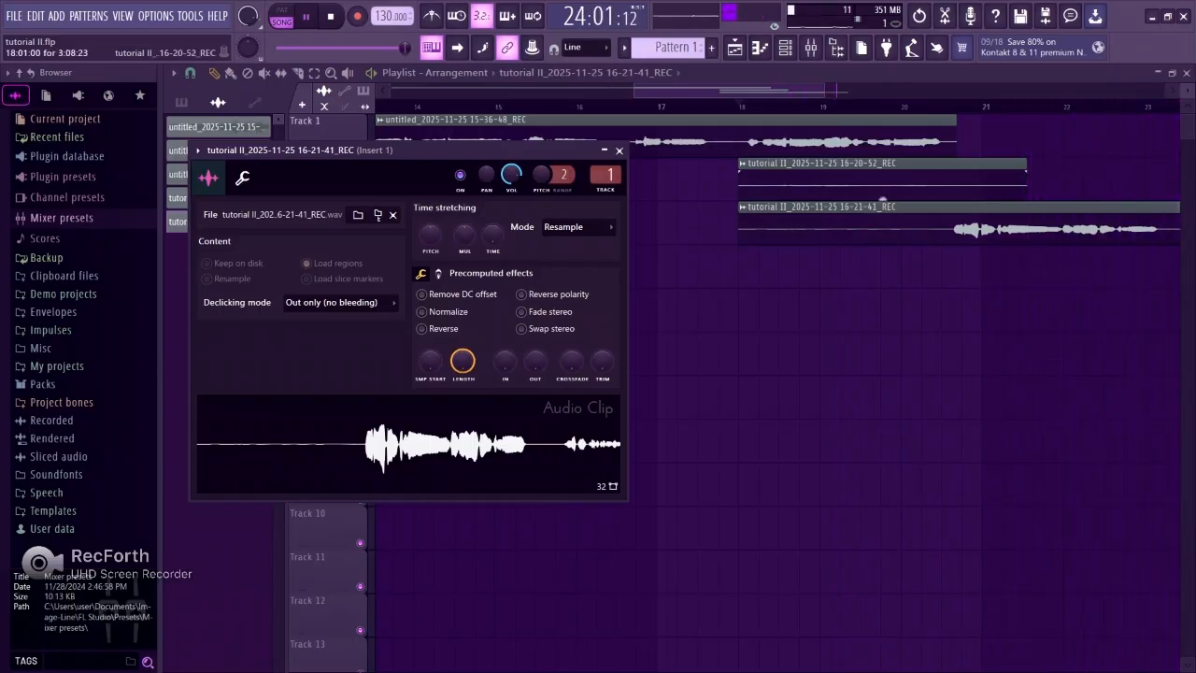
pyautogui.press('space')
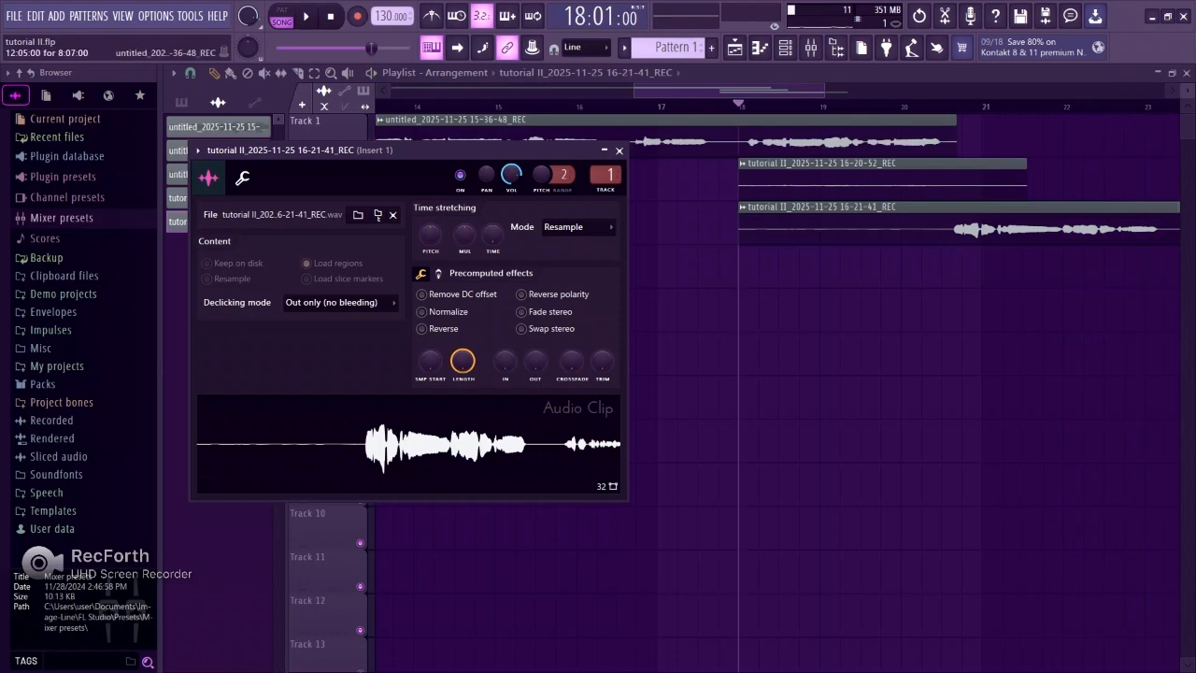
pyautogui.press('Home')
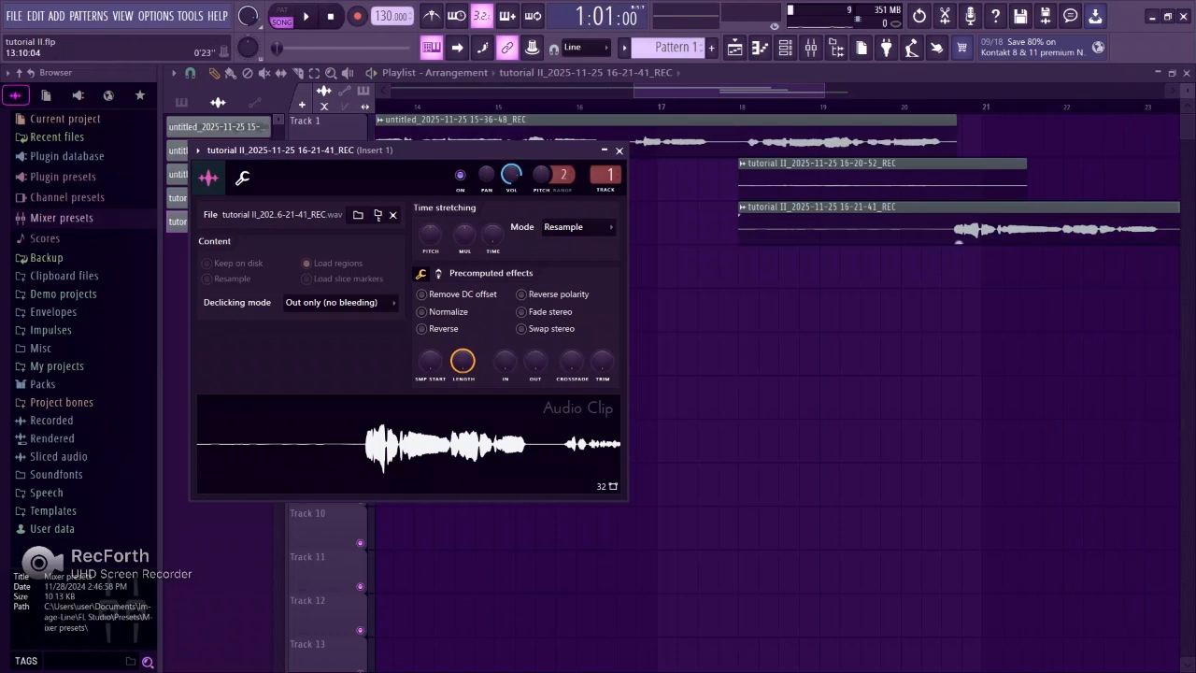
# Step: Slice off and delete the silent lead-in of the Track 3 recording, and delete the silent take on Track 2
pyautogui.click(297, 73)
pyautogui.click(952, 231)
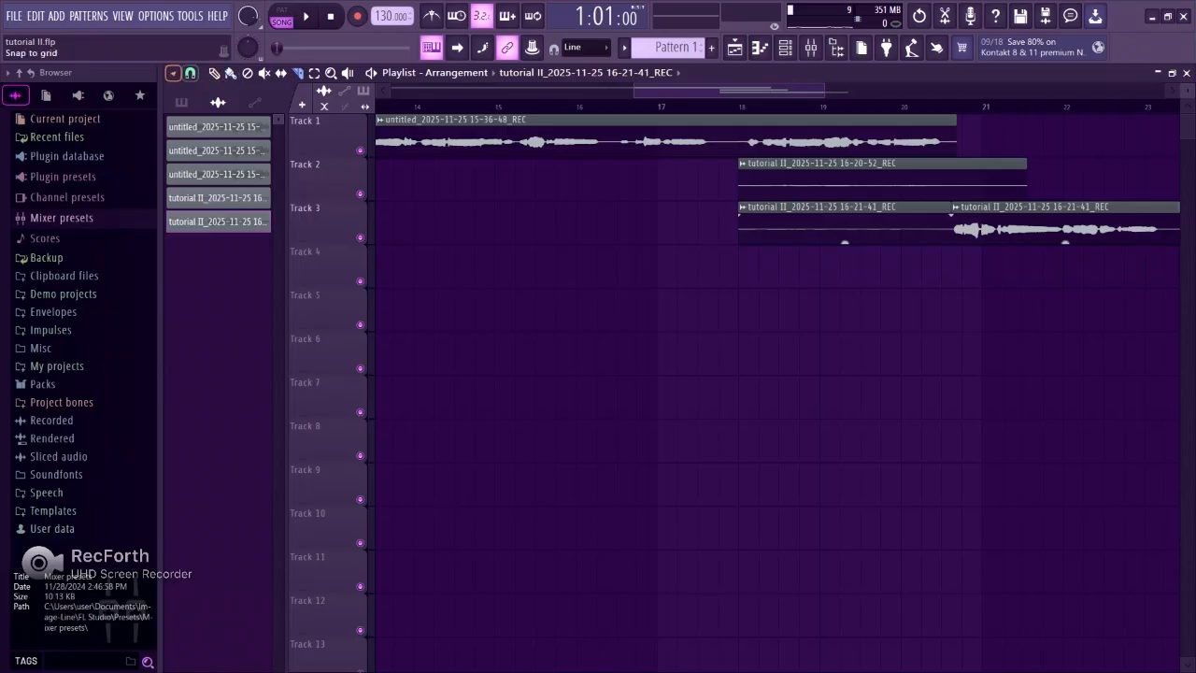
pyautogui.click(190, 73)
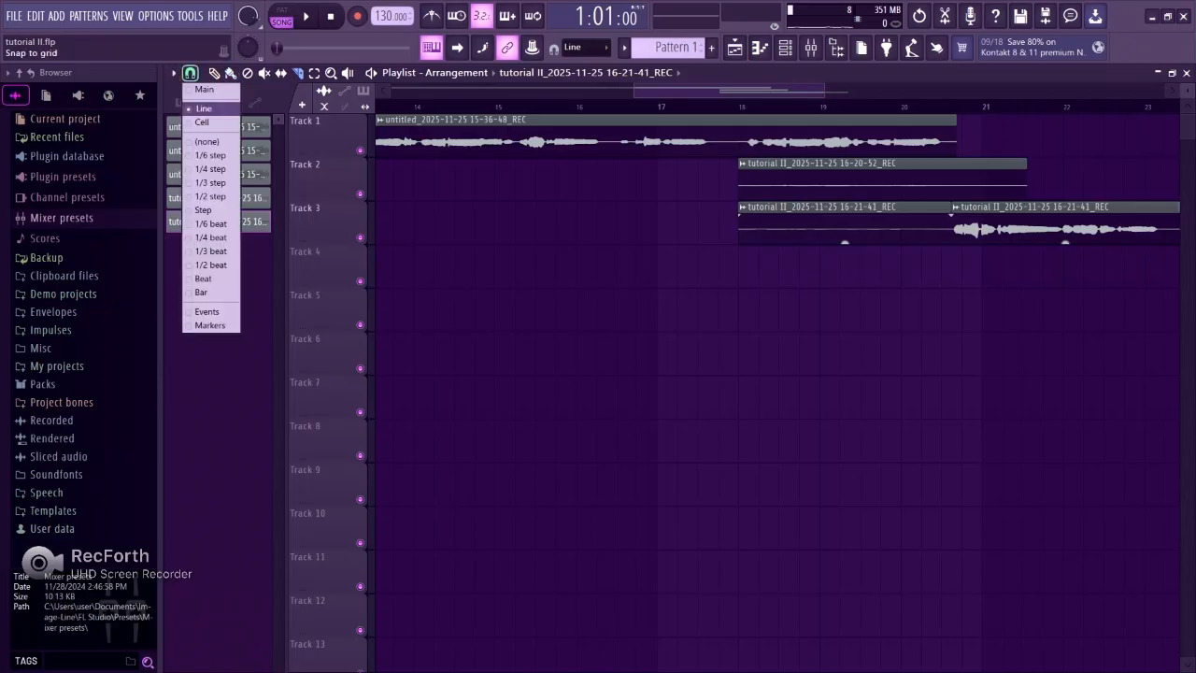
pyautogui.click(204, 108)
pyautogui.press('Delete')
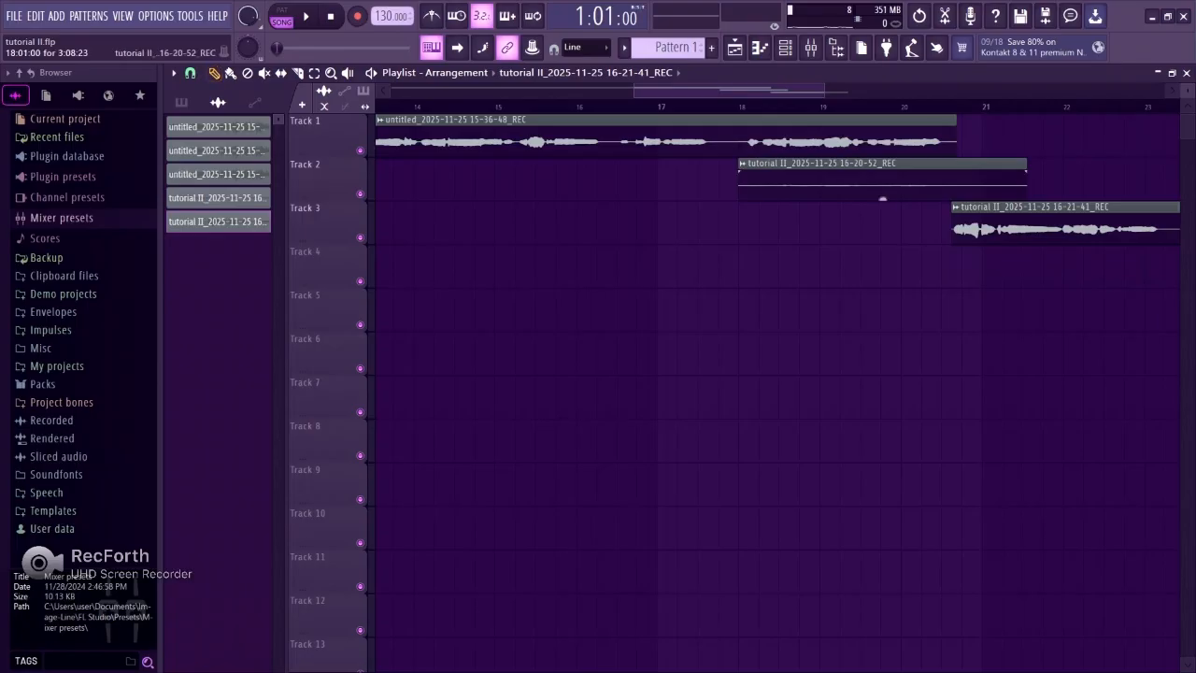
pyautogui.rightClick(881, 197)
# Step: Play from position 20:03:00 across the transition from the original vocal into the new recording and stop playback
pyautogui.hscroll(1, 1054, 243)
pyautogui.moveTo(746, 90); pyautogui.dragTo(786, 90)
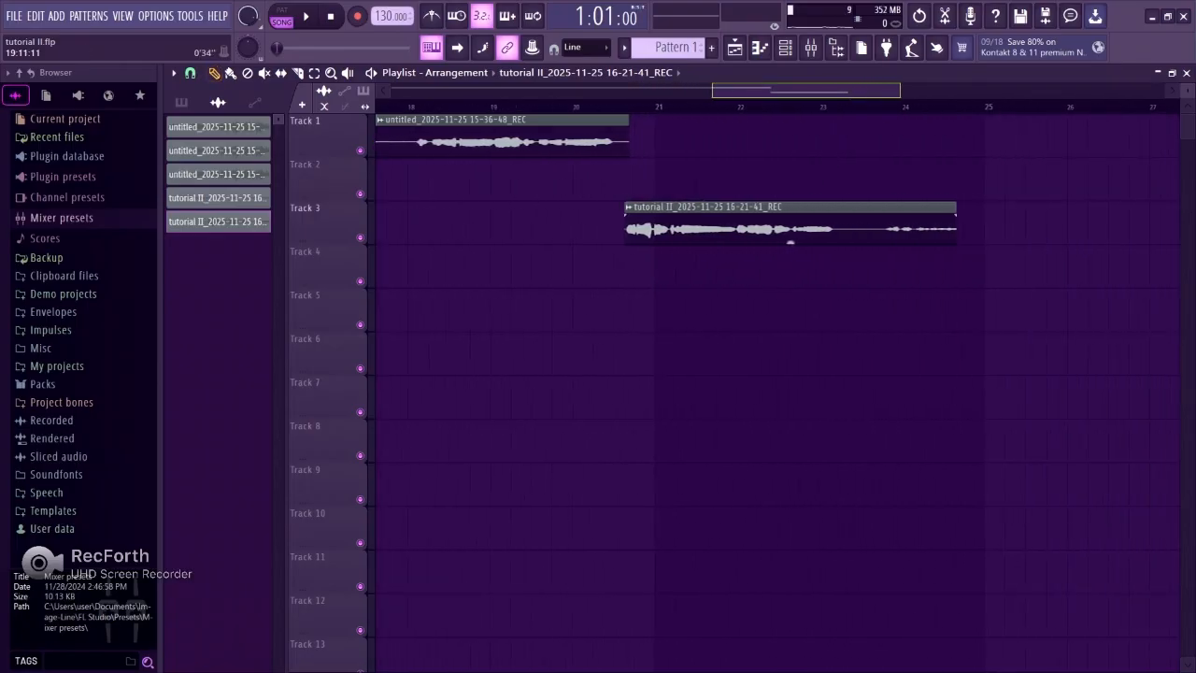
pyautogui.click(664, 106)
pyautogui.click(645, 106)
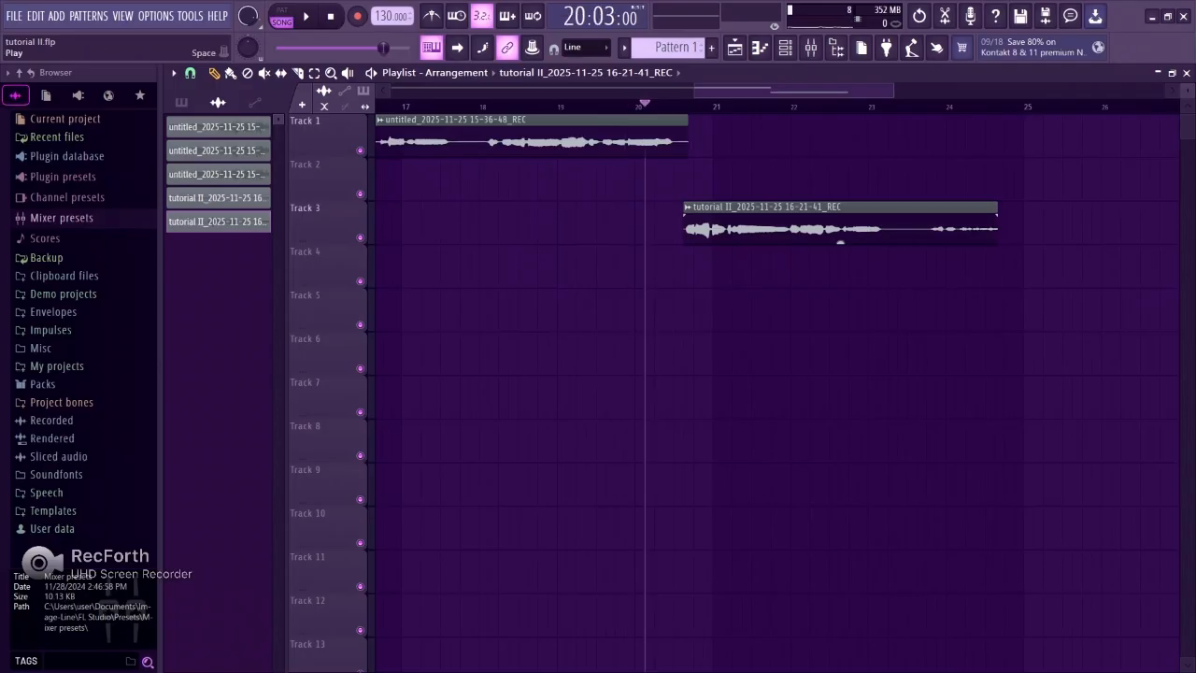
pyautogui.click(305, 16)
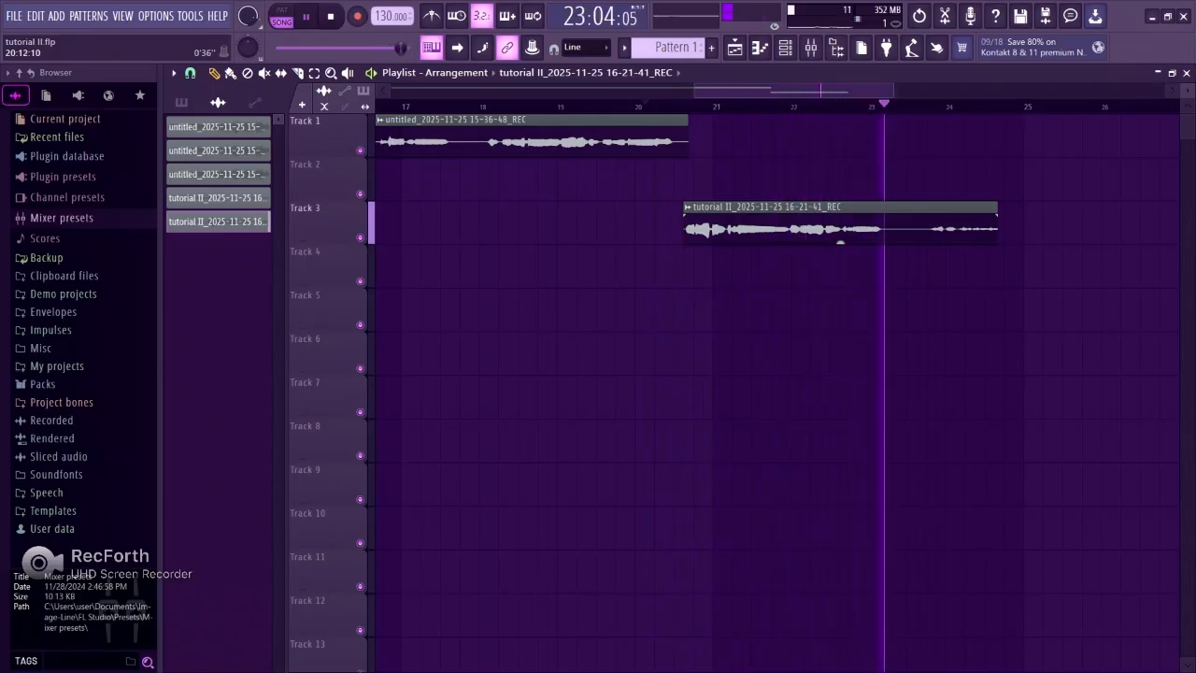
pyautogui.moveTo(695, 91); pyautogui.dragTo(391, 91)
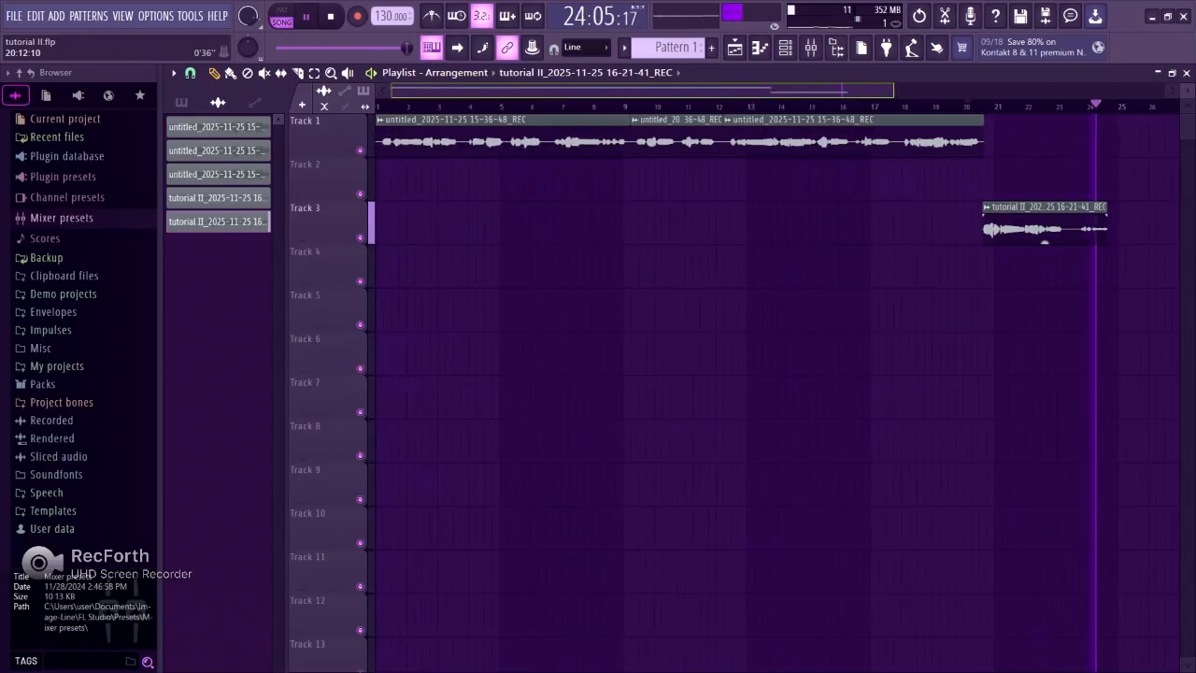
pyautogui.press('space')
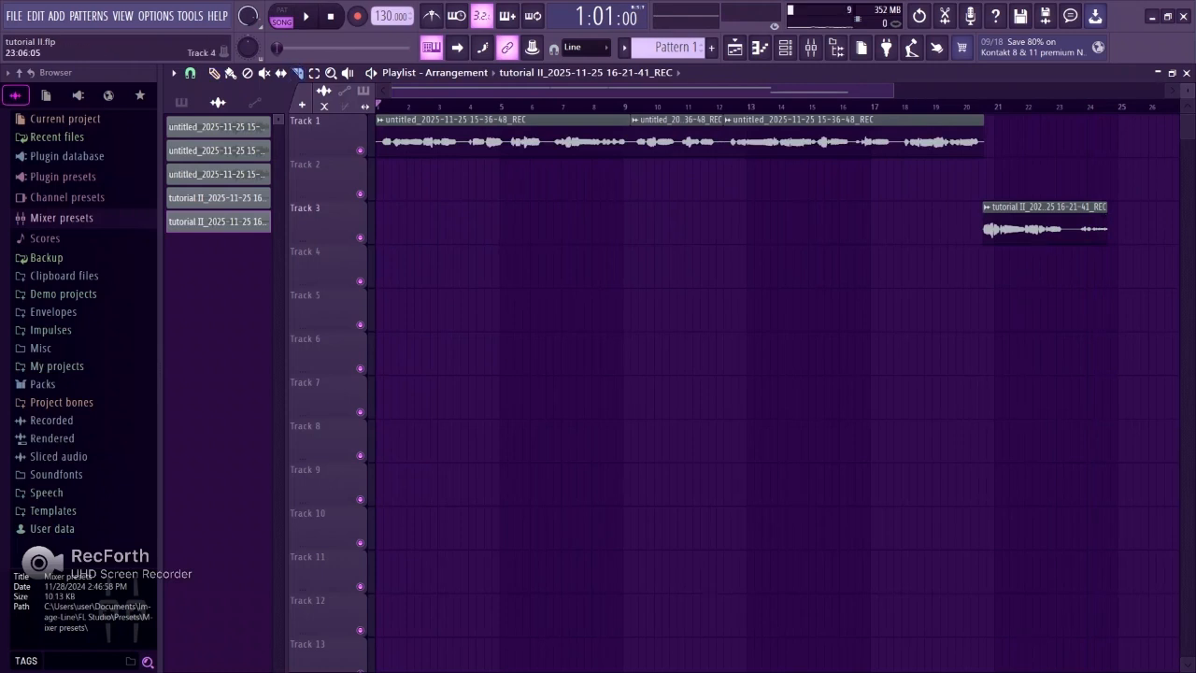
# Step: Slice the Track 3 recording after its sung phrase, at about 23:06:20, and delete the leftover tail
pyautogui.moveTo(1072, 190); pyautogui.dragTo(1063, 251)
pyautogui.click(214, 73)
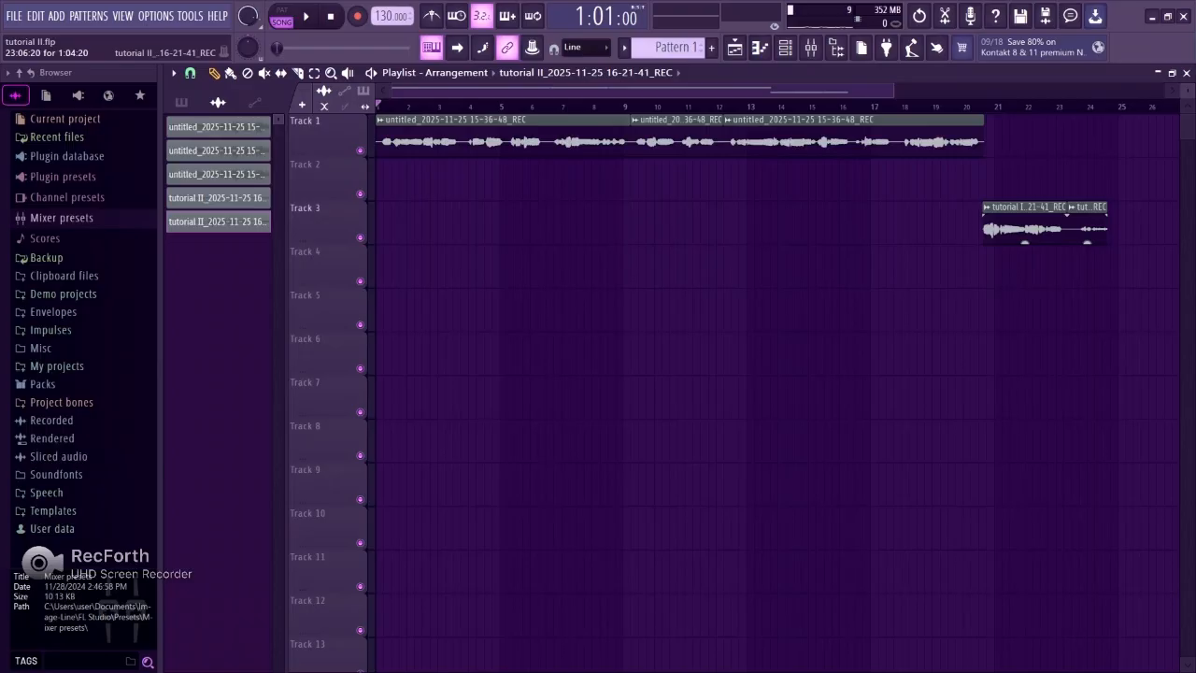
pyautogui.rightClick(1087, 225)
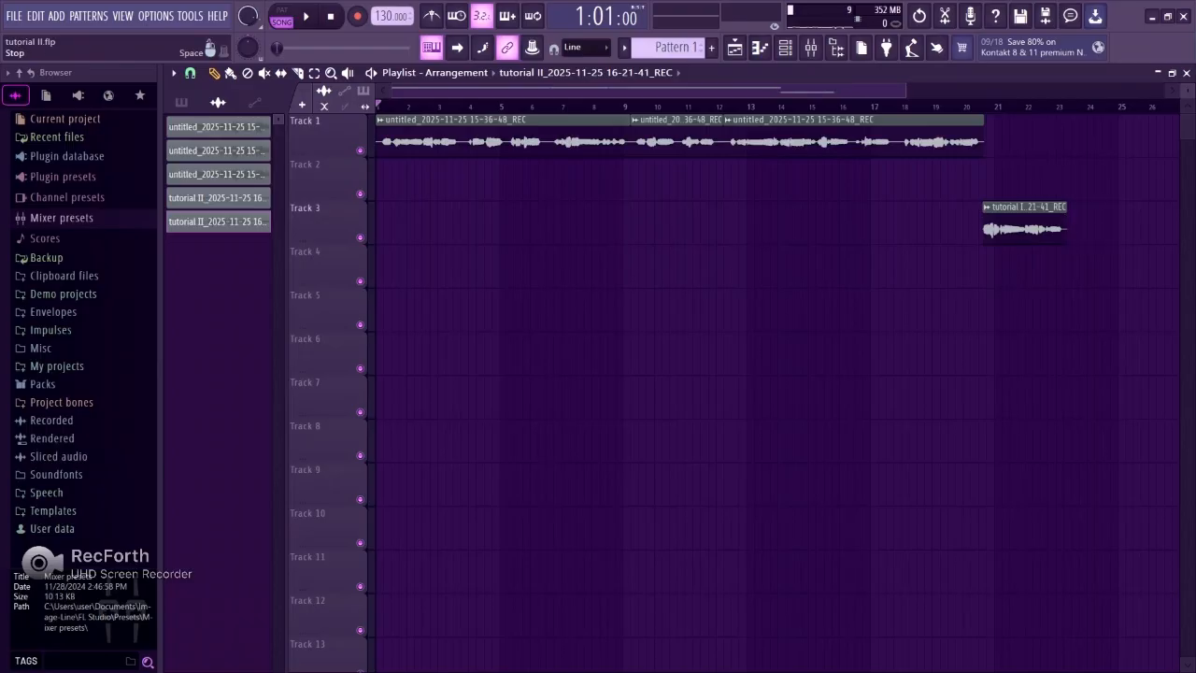